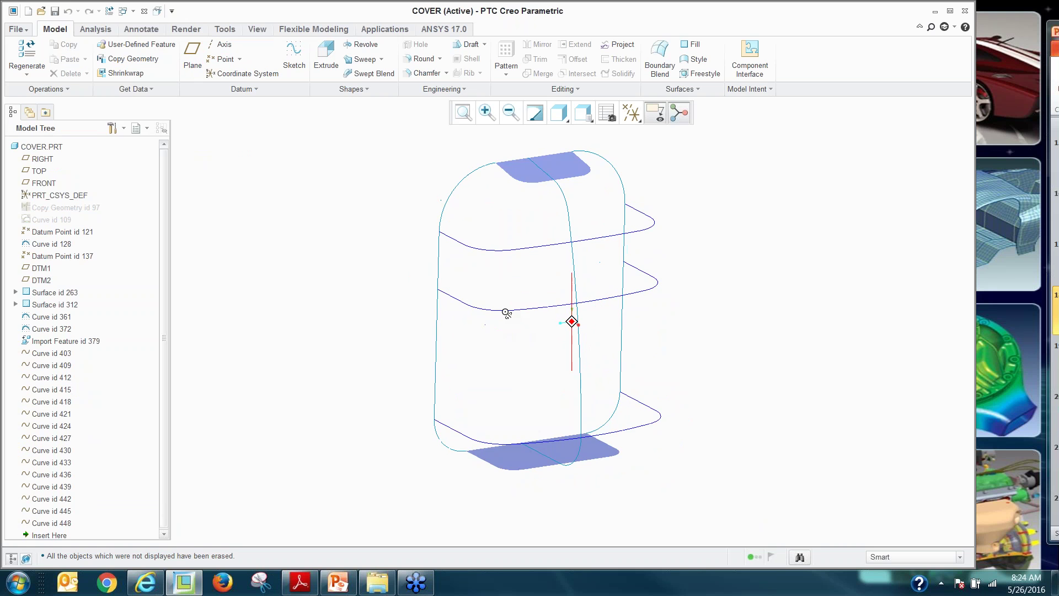
# Start a Boundary Blend and pick the three-sided edge chain of the top flat surface as the first first-direction chain
pyautogui.scroll(-2, 507, 243)
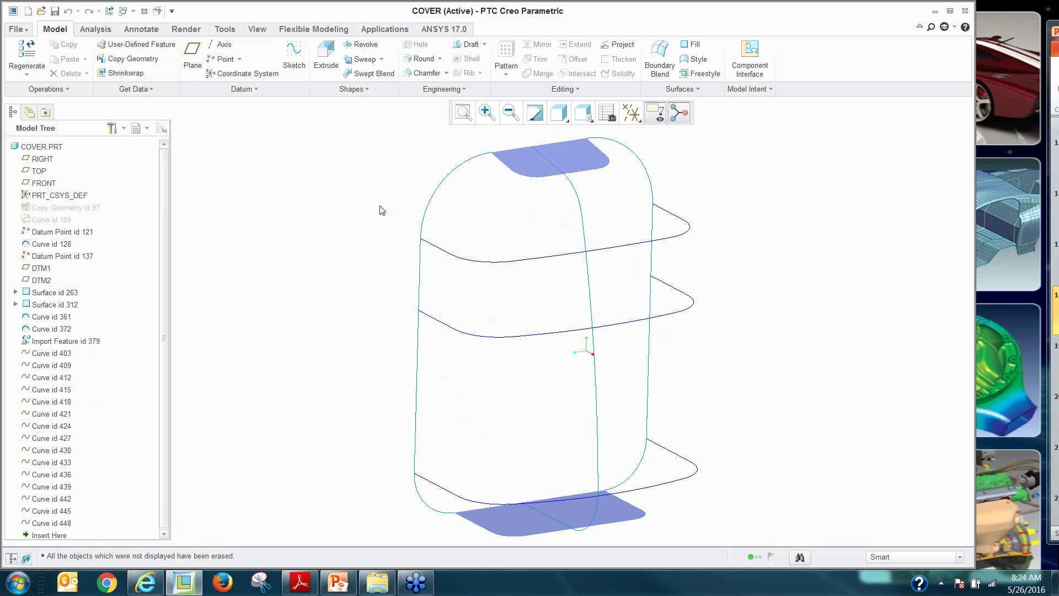
pyautogui.click(660, 62)
pyautogui.scroll(3, 502, 160)
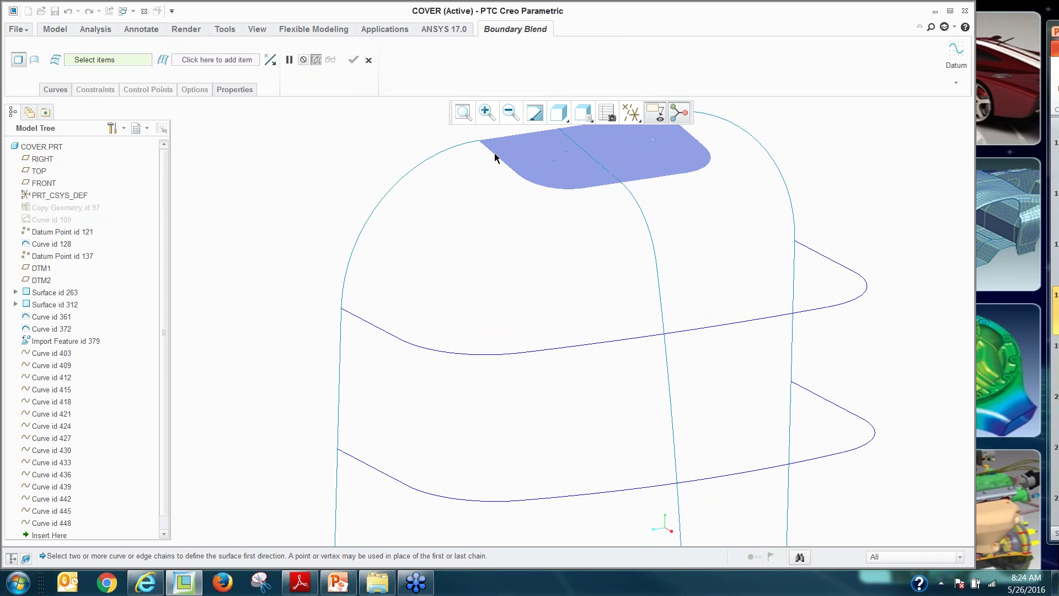
pyautogui.click(495, 158)
pyautogui.scroll(-1, 477, 217)
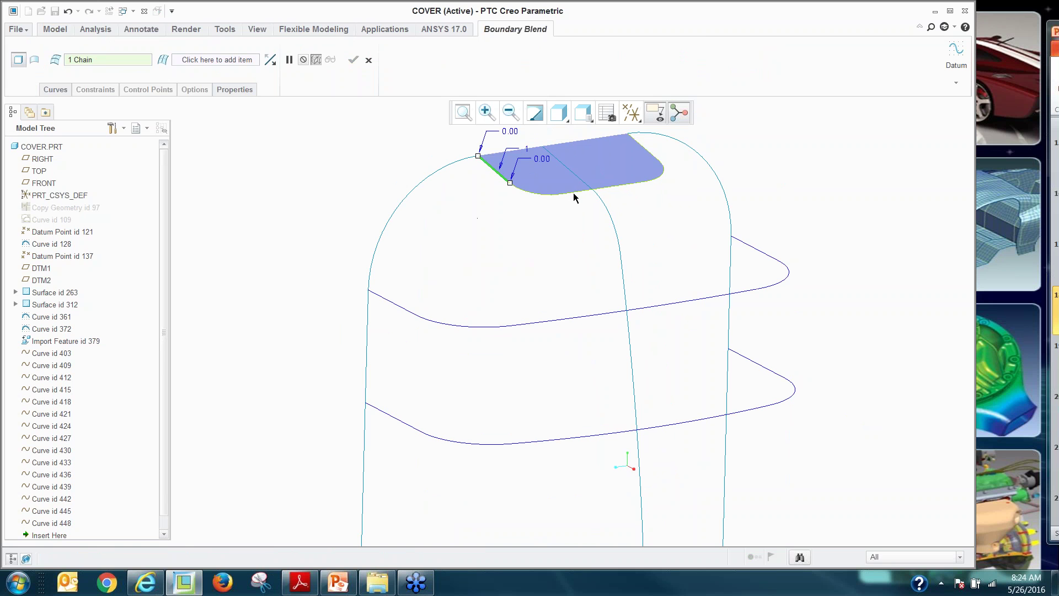
pyautogui.click(641, 149)
pyautogui.scroll(-2, 481, 200)
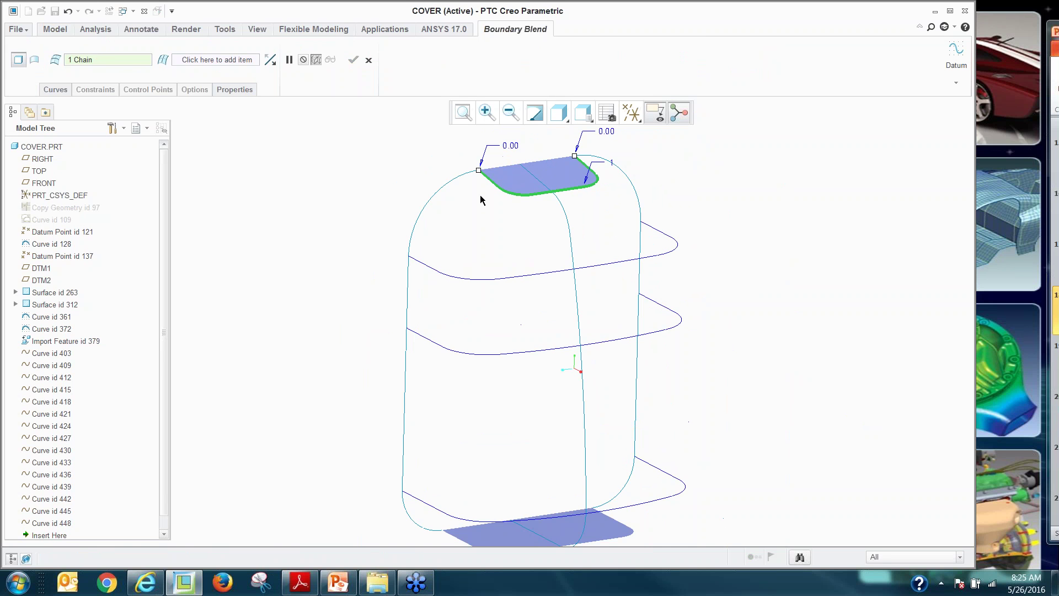
# Add the full uppermost horizontal curve, including both rounded corners and end segments, as the second first-direction chain
pyautogui.keyDown('ctrl'); pyautogui.click(431, 267); pyautogui.keyUp('ctrl')
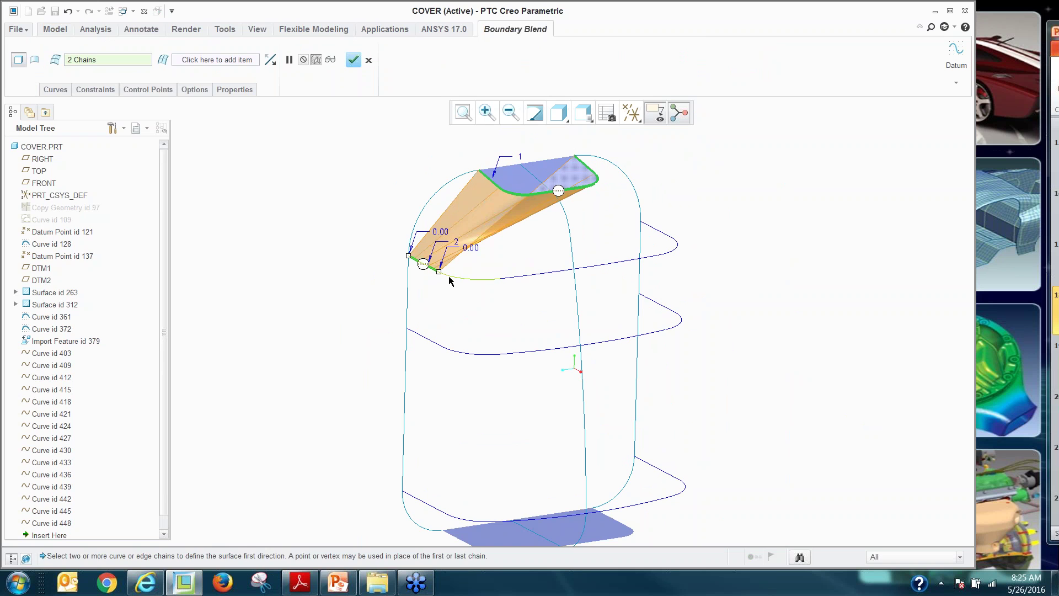
pyautogui.keyDown('shift'); pyautogui.click(474, 282); pyautogui.keyUp('shift')
pyautogui.keyDown('shift'); pyautogui.click(499, 288); pyautogui.keyUp('shift')
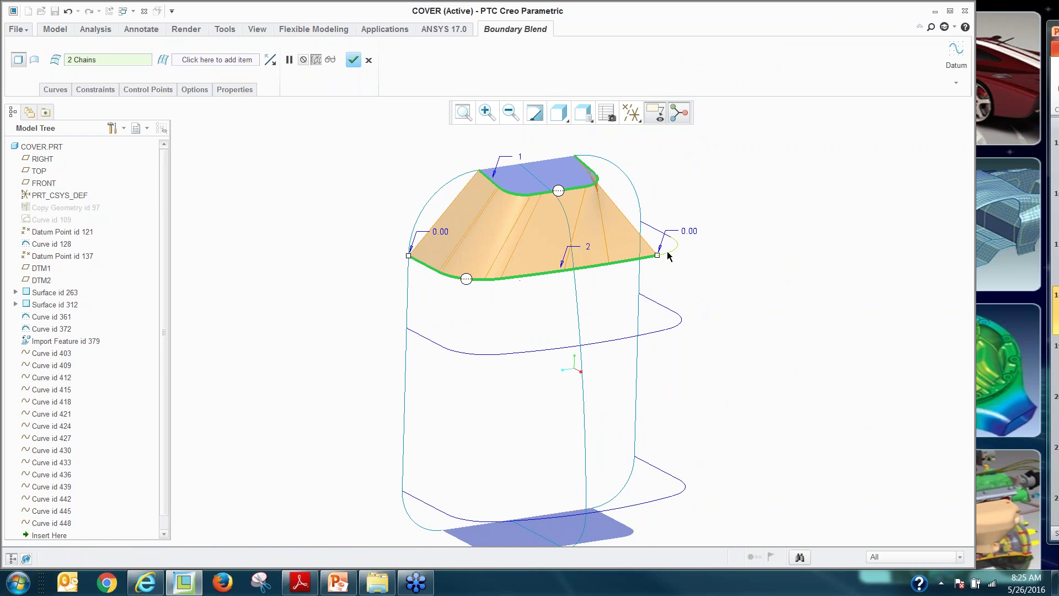
pyautogui.keyDown('shift'); pyautogui.click(658, 232); pyautogui.keyUp('shift')
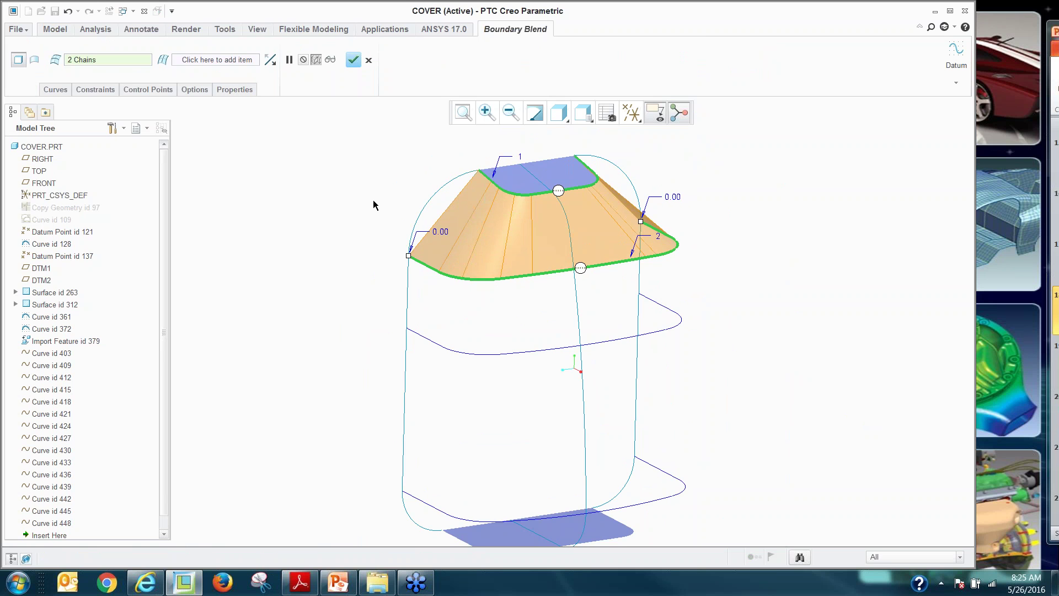
# Add the full middle horizontal curve, extended around both corners, as the third first-direction chain
pyautogui.scroll(2, 374, 205)
pyautogui.scroll(-2, 431, 308)
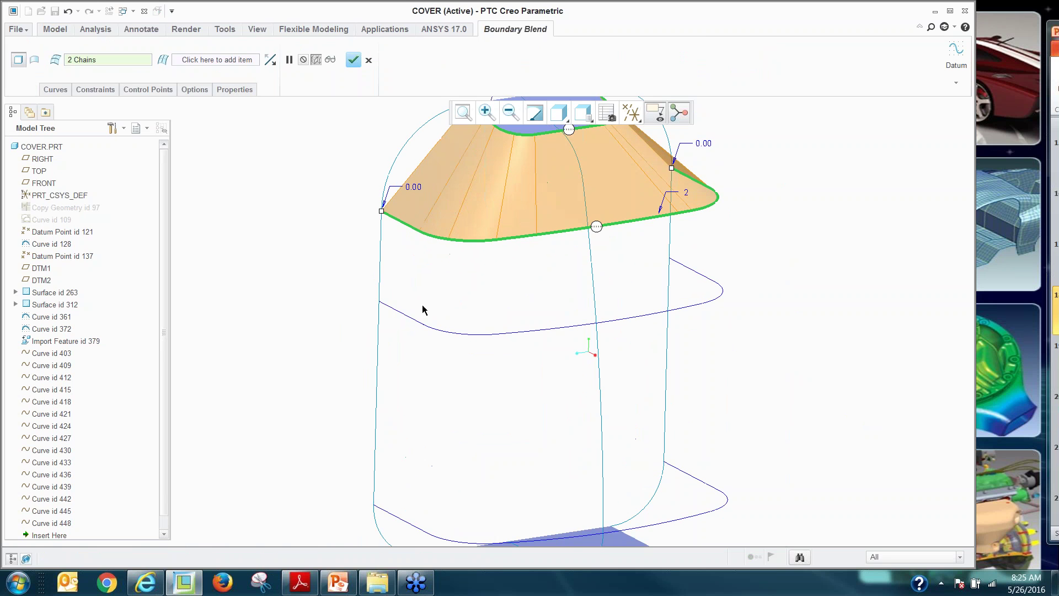
pyautogui.keyDown('ctrl'); pyautogui.click(392, 307); pyautogui.keyUp('ctrl')
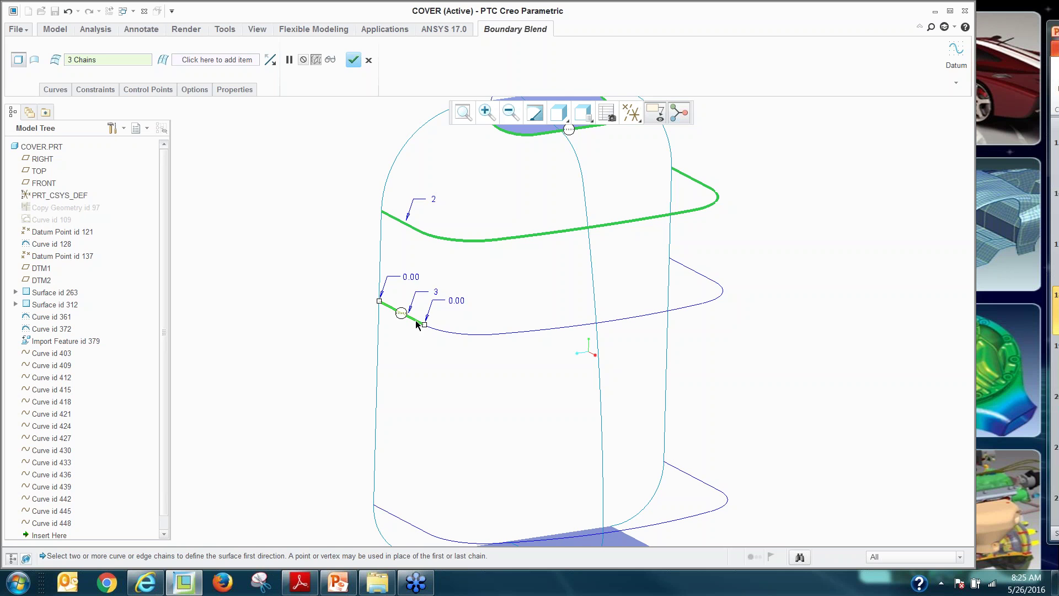
pyautogui.moveTo(422, 325); pyautogui.dragTo(716, 303)
pyautogui.scroll(1, 558, 289)
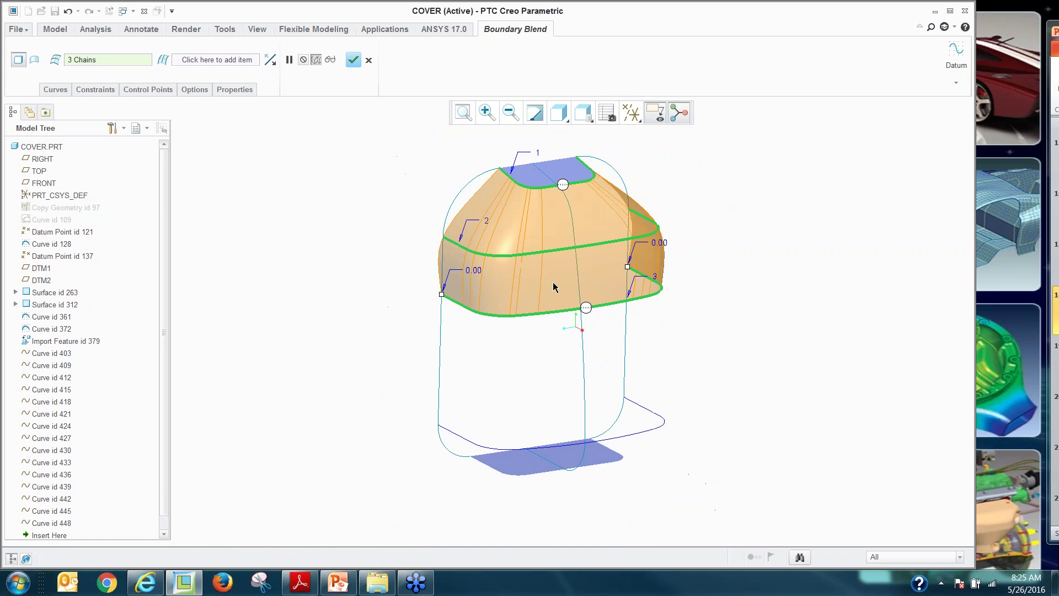
# Add the full lowest horizontal curve, extended around both corners, as the fourth first-direction chain
pyautogui.scroll(-2, 442, 459)
pyautogui.scroll(2, 442, 458)
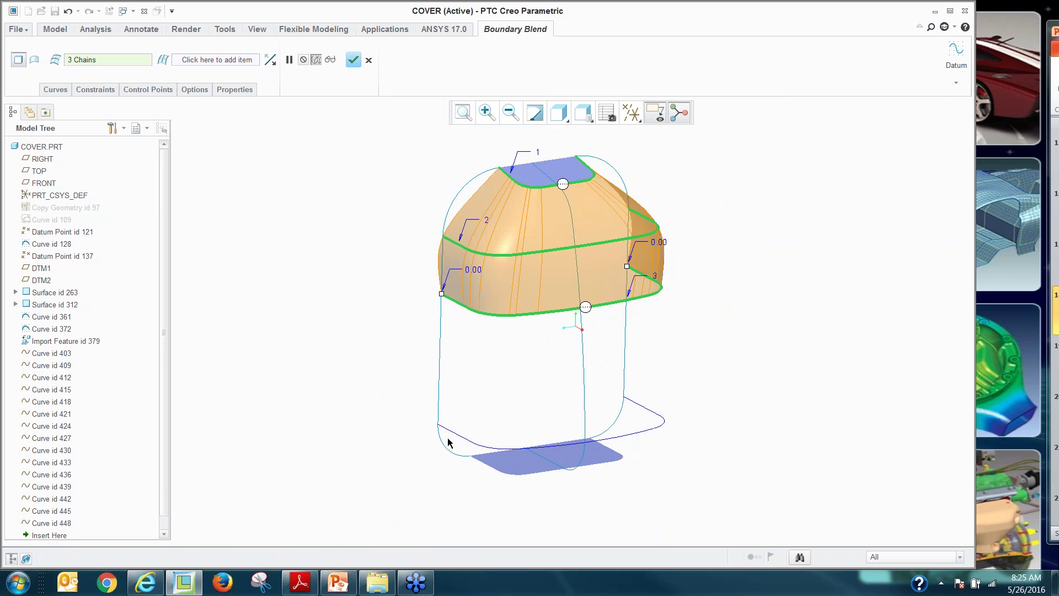
pyautogui.keyDown('ctrl'); pyautogui.click(452, 435); pyautogui.keyUp('ctrl')
pyautogui.scroll(-2, 471, 456)
pyautogui.moveTo(475, 436); pyautogui.dragTo(541, 445)
pyautogui.moveTo(611, 443); pyautogui.dragTo(771, 410)
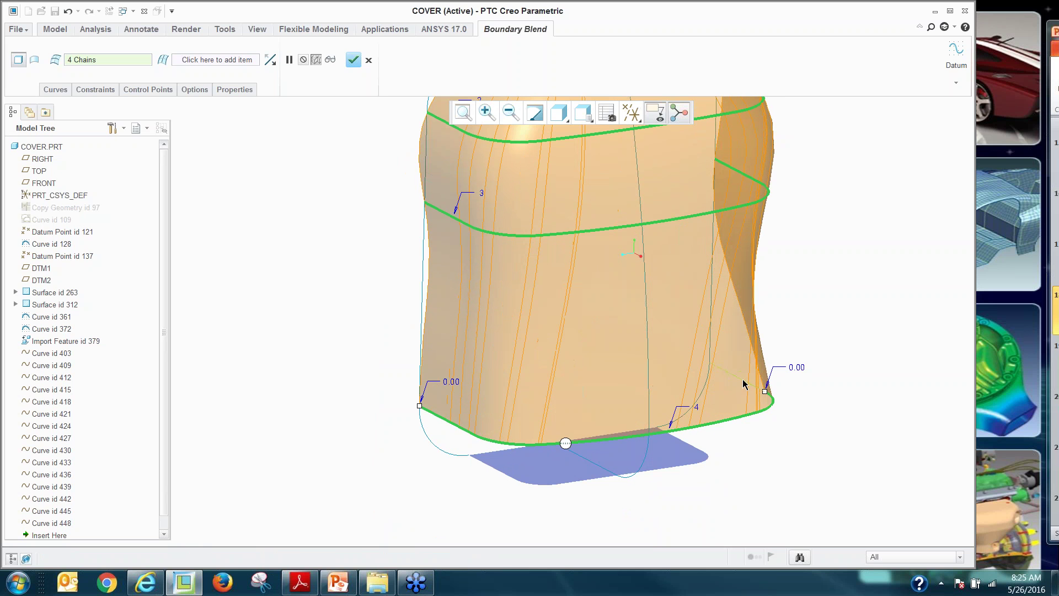
# Add the three-sided edge chain of the bottom flat surface as the fifth first-direction chain
pyautogui.scroll(3, 485, 413)
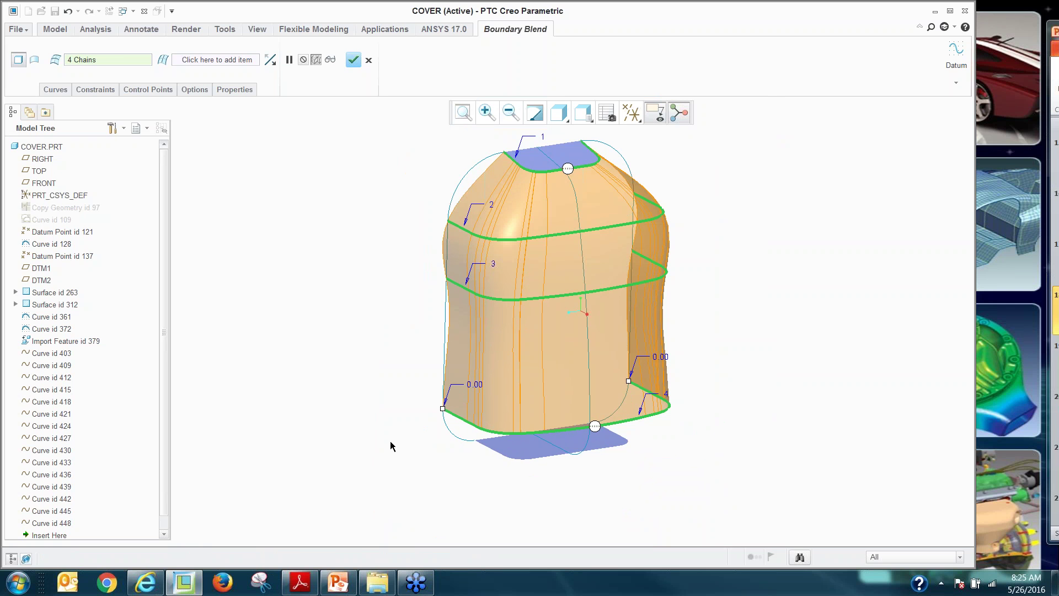
pyautogui.moveTo(403, 448)
pyautogui.mouseDown(button='middle')
pyautogui.moveTo(402, 348)
pyautogui.moveTo(433, 376)
pyautogui.moveTo(422, 400)
pyautogui.mouseUp(button='middle')
pyautogui.scroll(-3, 643, 473)
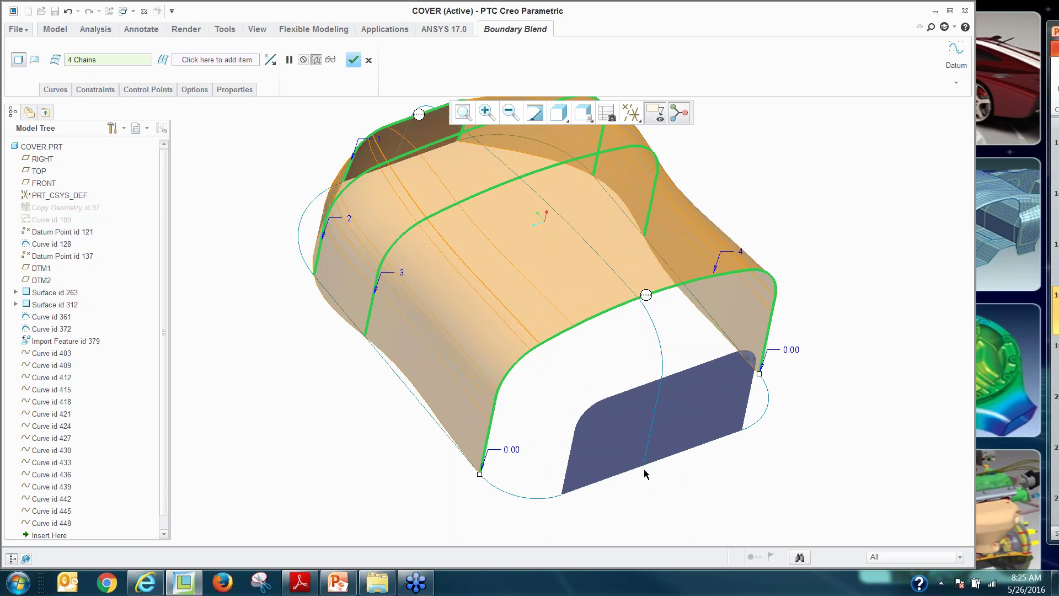
pyautogui.keyDown('ctrl'); pyautogui.click(571, 464); pyautogui.keyUp('ctrl')
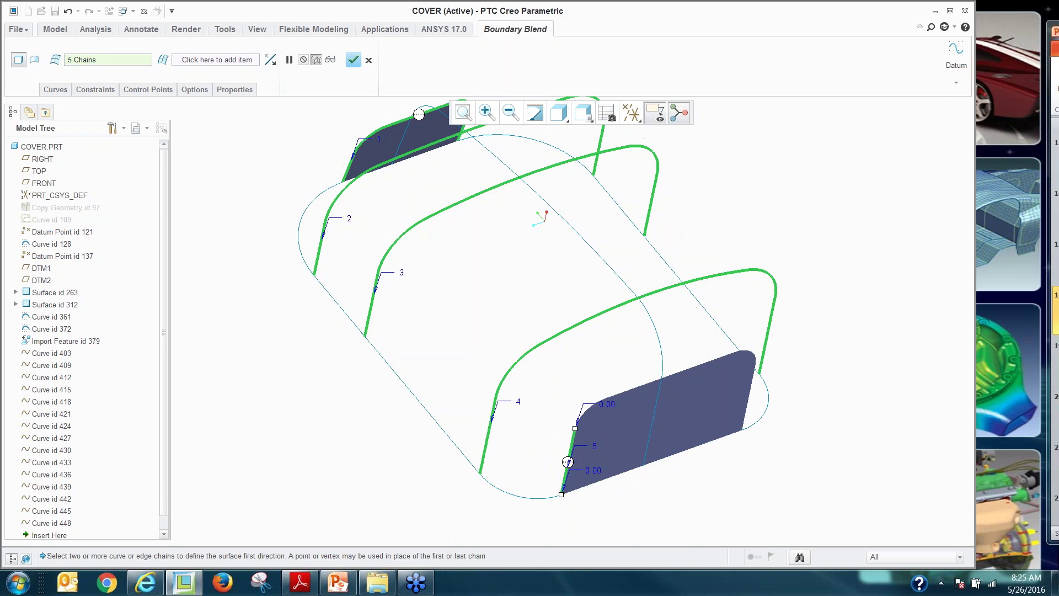
pyautogui.click(749, 411)
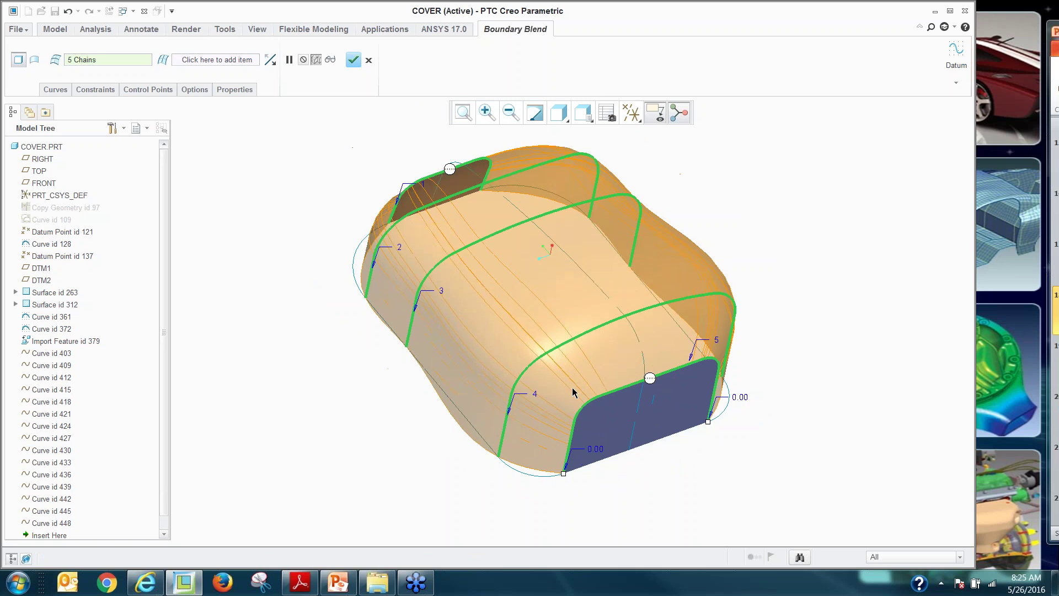
# Define the blend's second direction with the two long side profile curves and the centre curve, in order across the cover
pyautogui.moveTo(572, 392); pyautogui.dragTo(567, 326, button='middle')
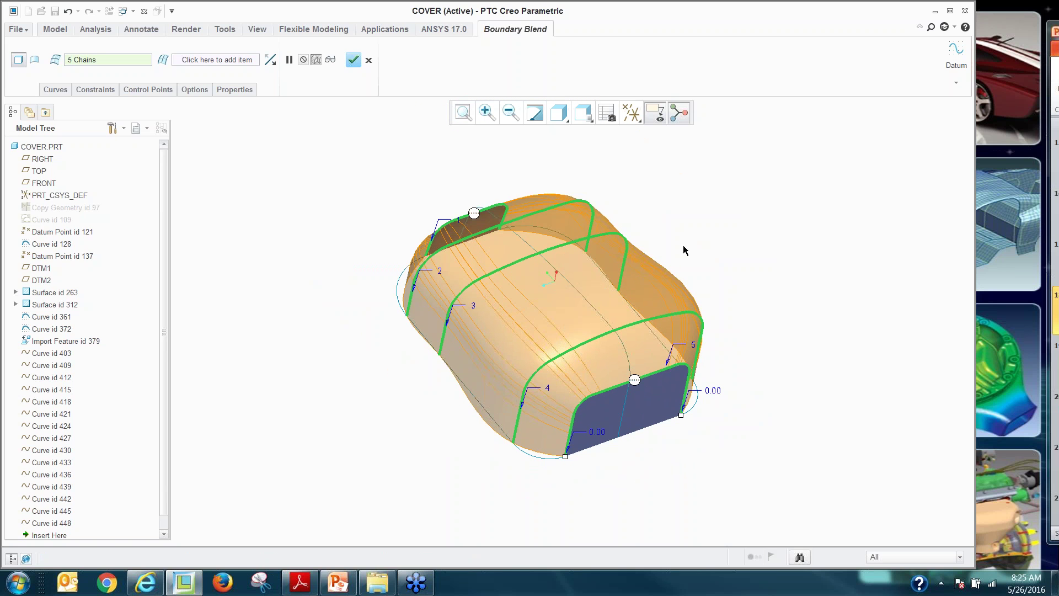
pyautogui.rightClick(683, 245)
pyautogui.click(717, 265)
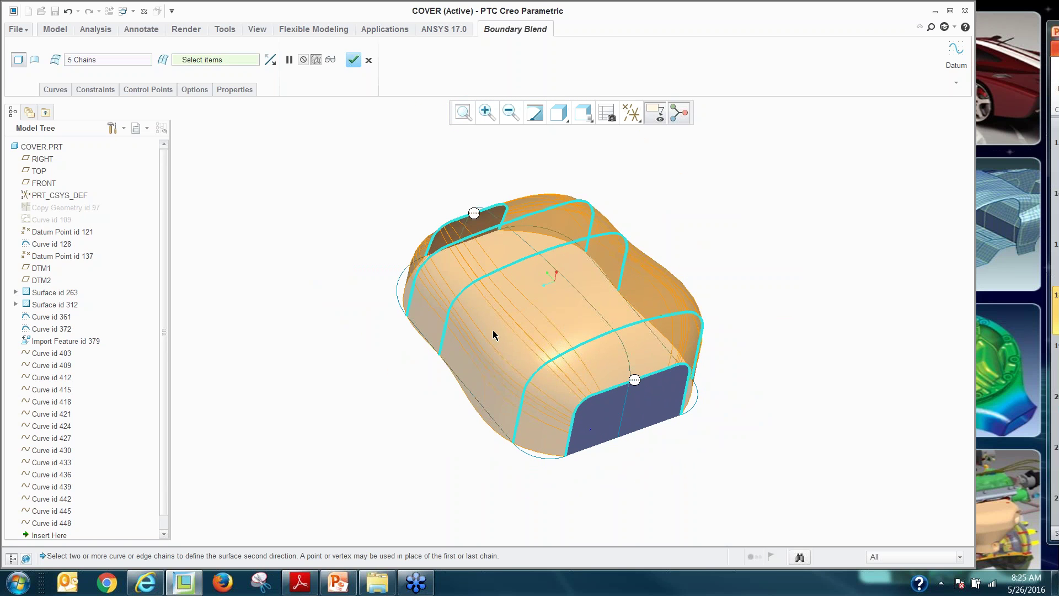
pyautogui.click(462, 381)
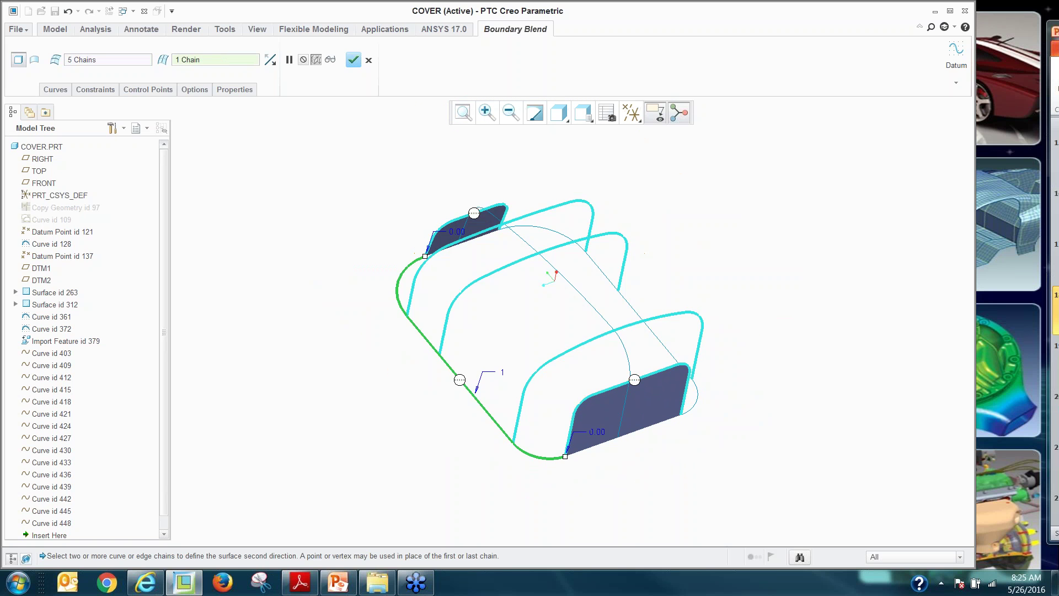
pyautogui.click(581, 291)
pyautogui.click(622, 302)
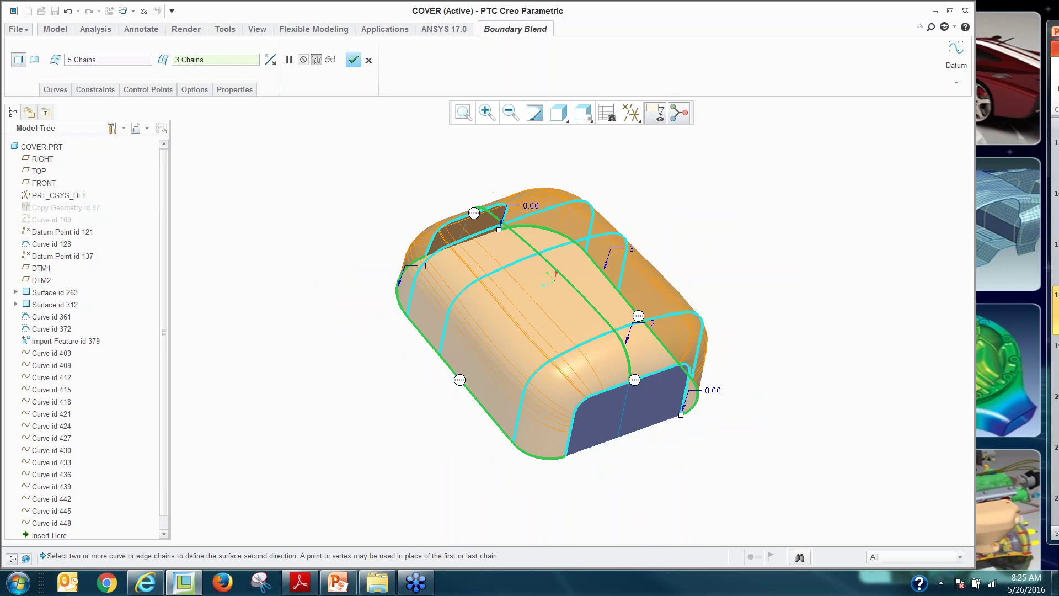
# Preview the boundary blend surface and display the model shaded with edges
pyautogui.moveTo(670, 224)
pyautogui.mouseDown(button='middle')
pyautogui.moveTo(676, 276)
pyautogui.moveTo(696, 294)
pyautogui.moveTo(604, 412)
pyautogui.moveTo(677, 195)
pyautogui.mouseUp(button='middle')
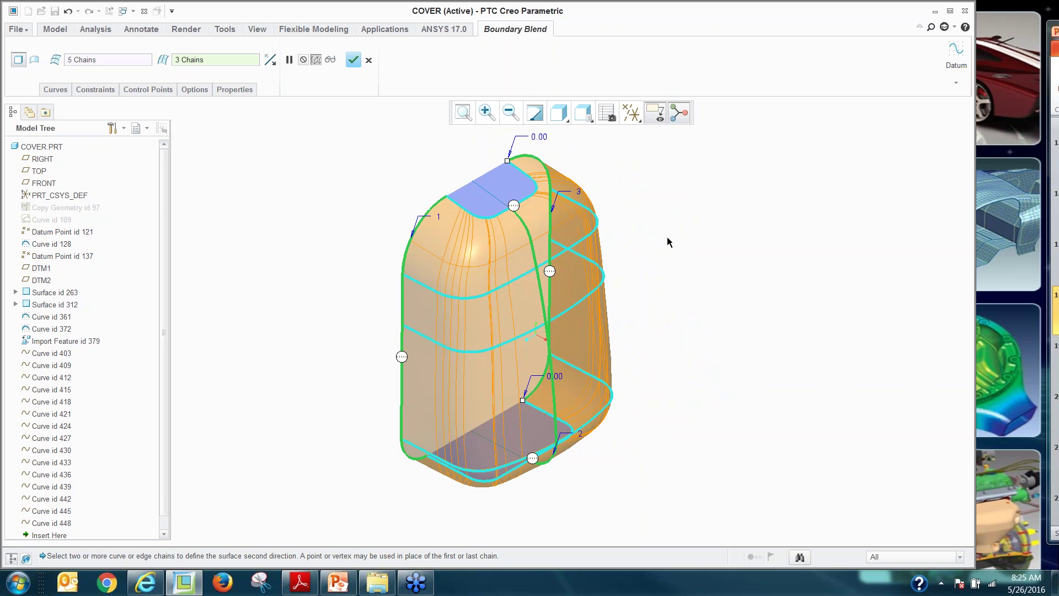
pyautogui.click(330, 60)
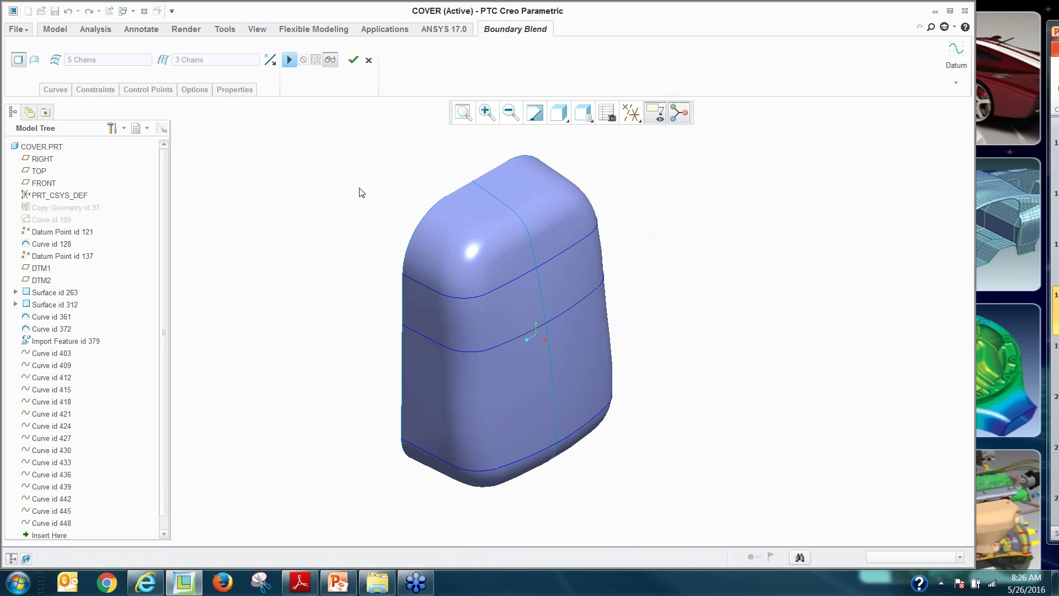
pyautogui.click(562, 118)
pyautogui.click(593, 160)
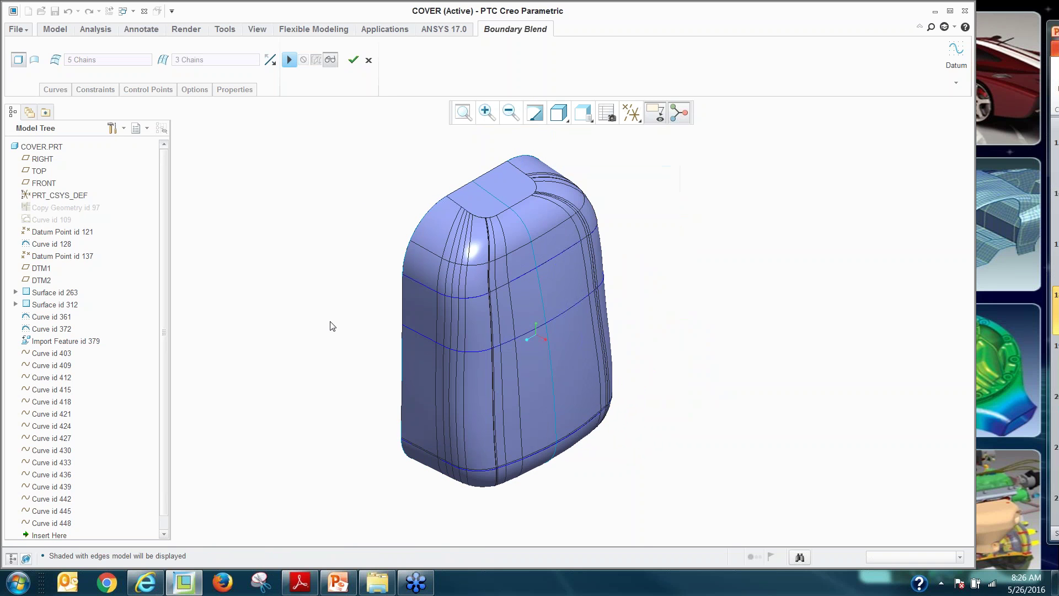
# Examine the patch boundaries around the rounded upper corners of the previewed blend, then resume editing the feature
pyautogui.scroll(5, 488, 246)
pyautogui.scroll(-2, 480, 244)
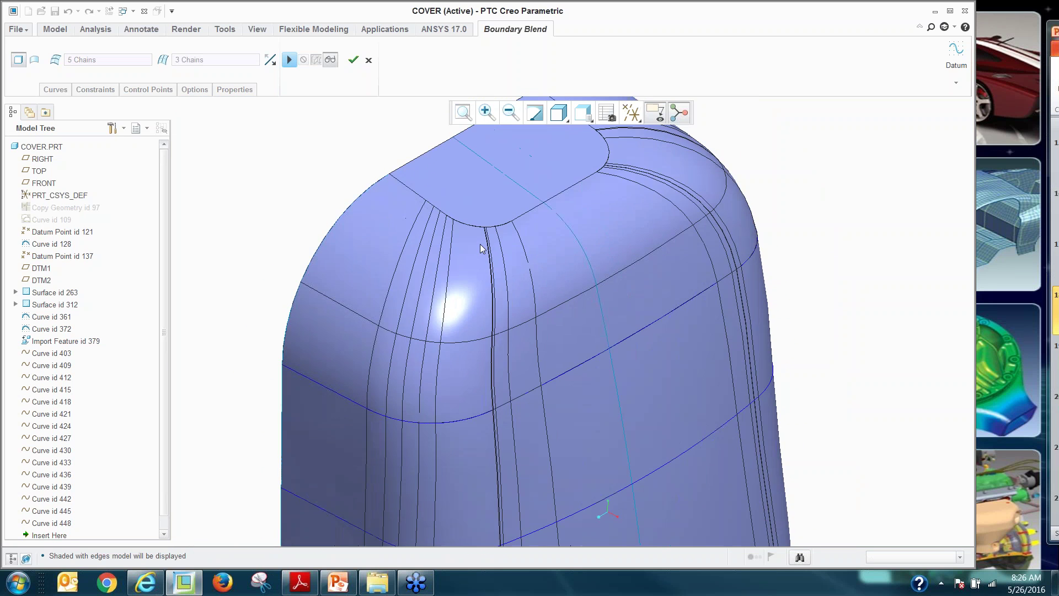
pyautogui.scroll(5, 480, 244)
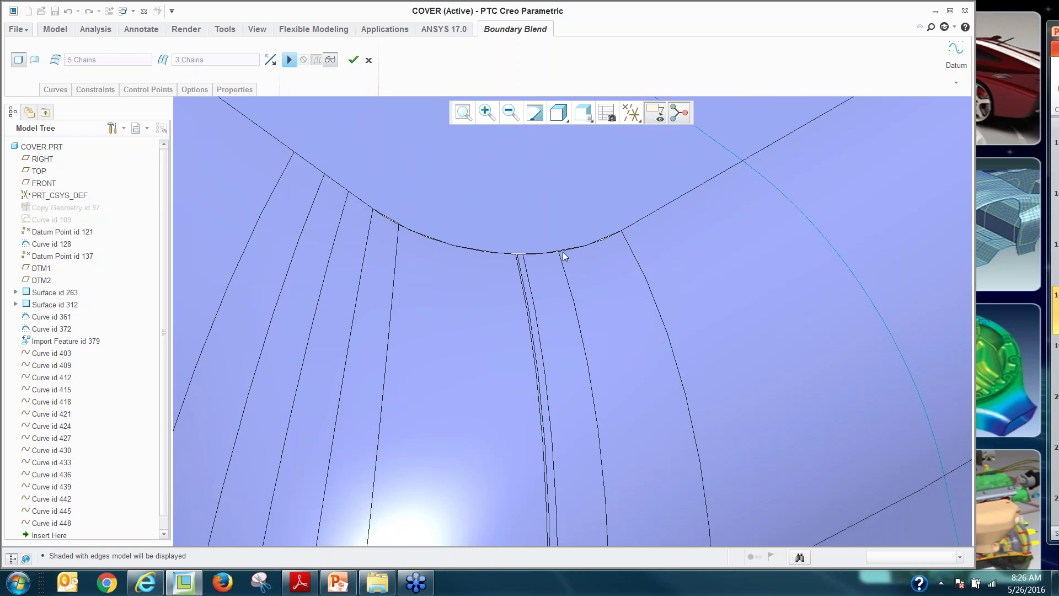
pyautogui.scroll(-3, 345, 237)
pyautogui.scroll(-3, 403, 268)
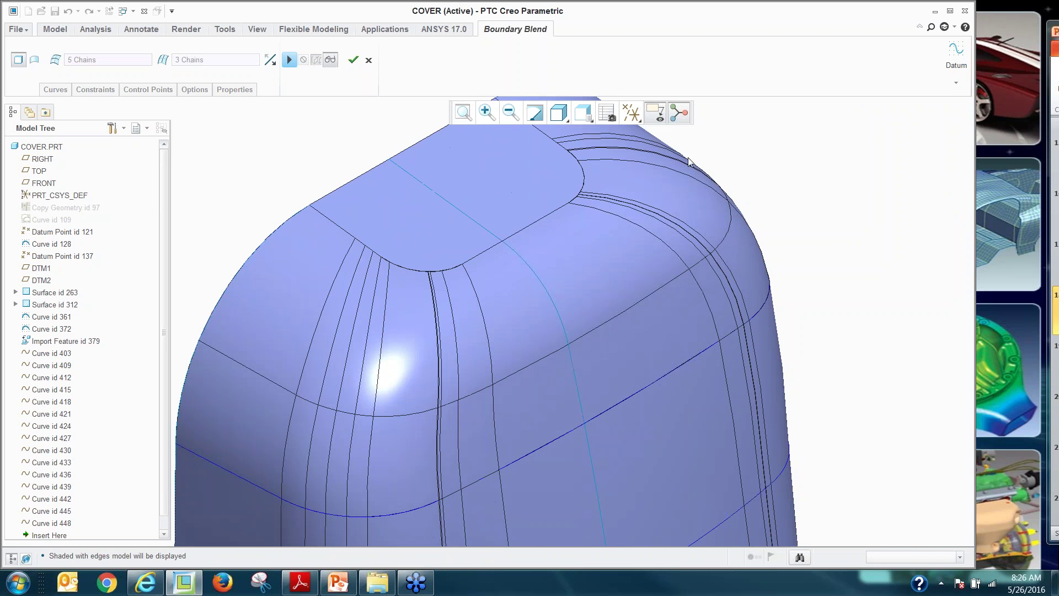
pyautogui.scroll(3, 622, 164)
pyautogui.scroll(-6, 645, 188)
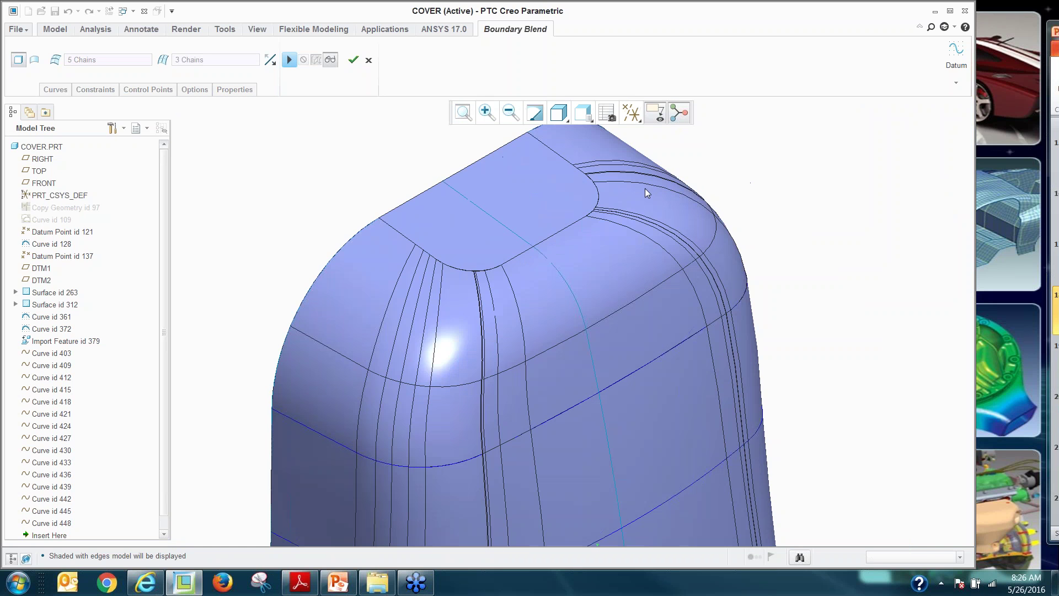
pyautogui.click(289, 59)
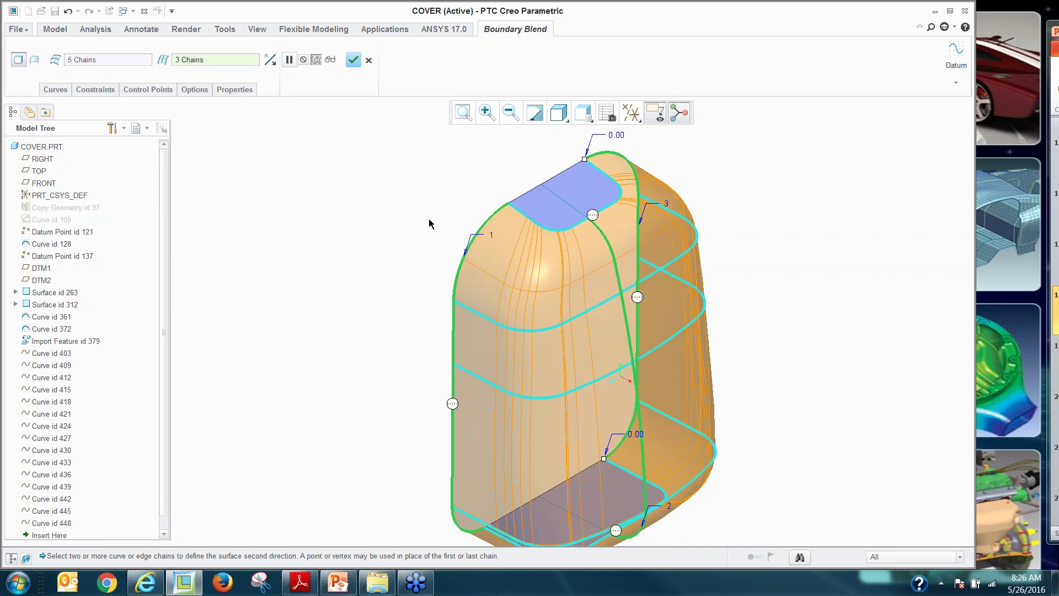
# Set the control point fit of the blend's first direction to Piece to piece
pyautogui.click(148, 90)
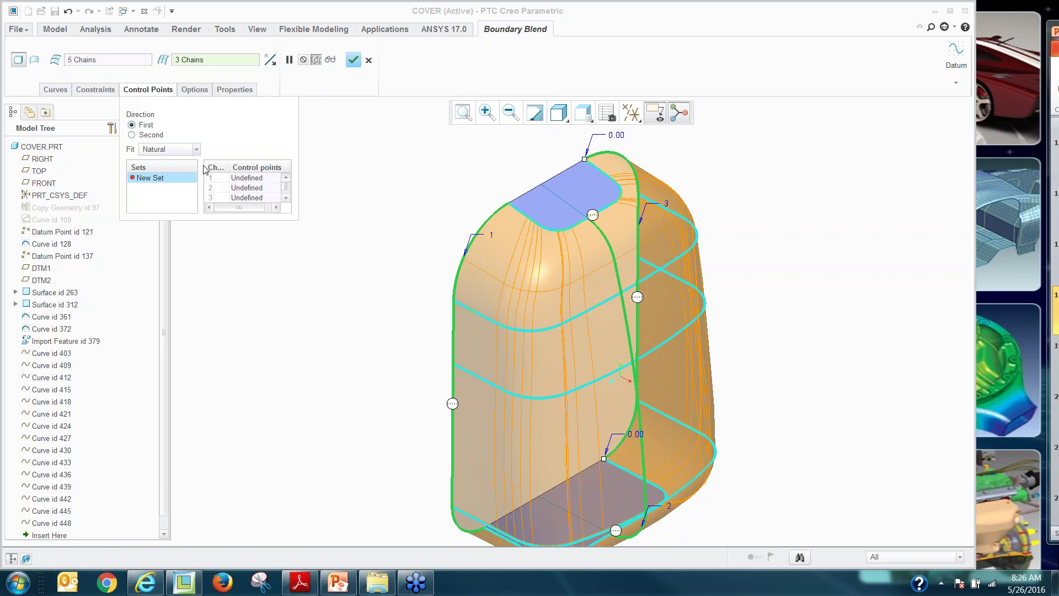
pyautogui.click(196, 149)
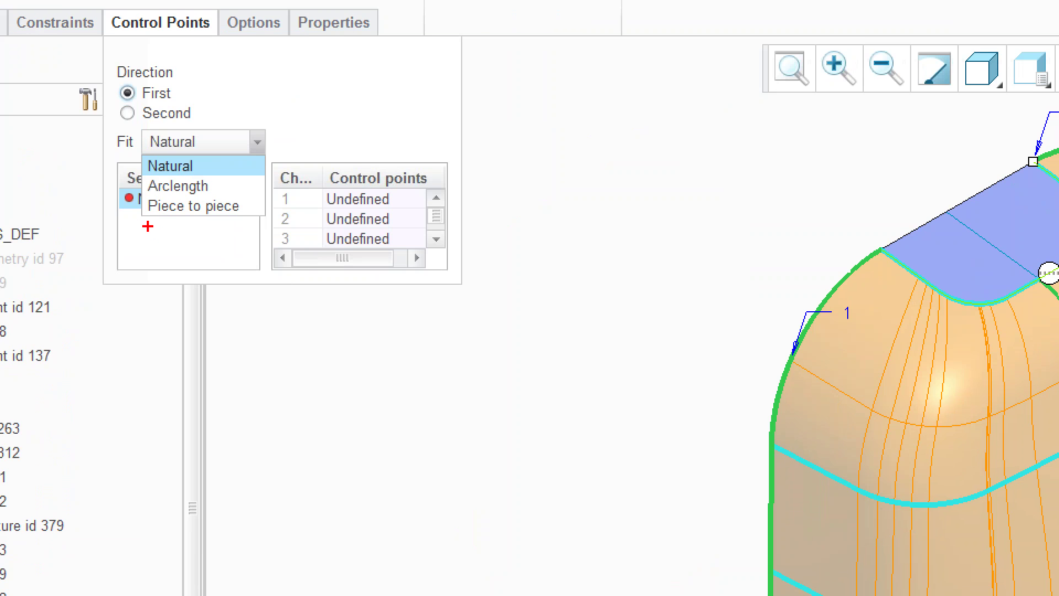
pyautogui.moveTo(139, 189); pyautogui.dragTo(218, 191)
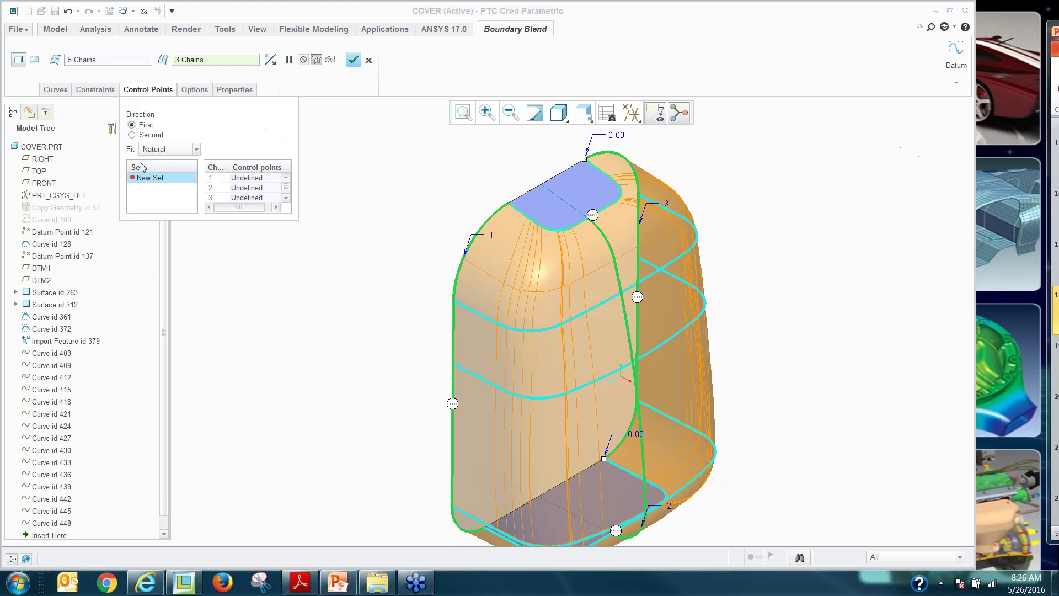
pyautogui.click(149, 168)
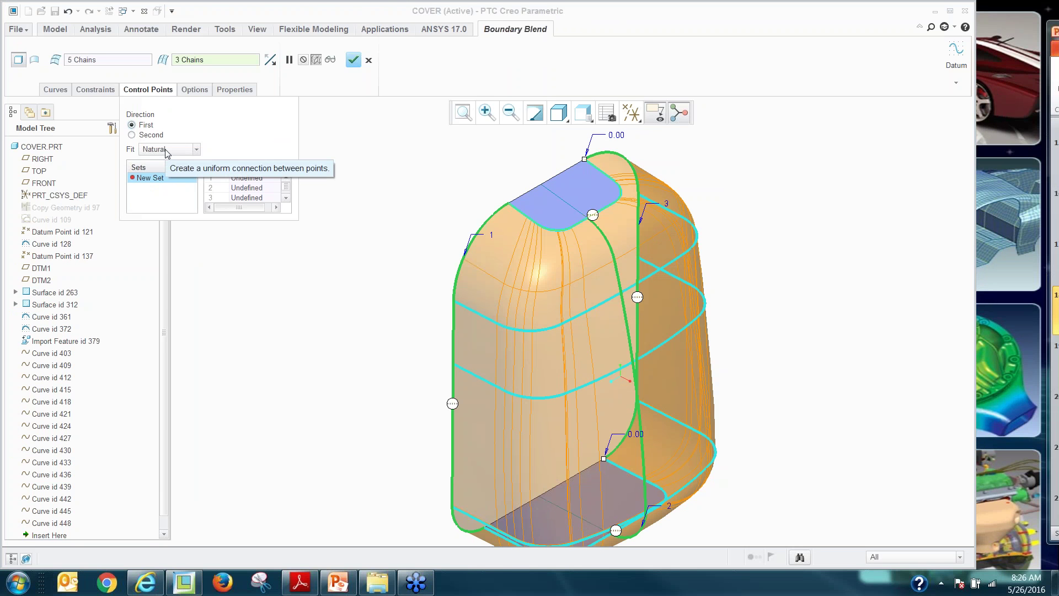
pyautogui.click(165, 149)
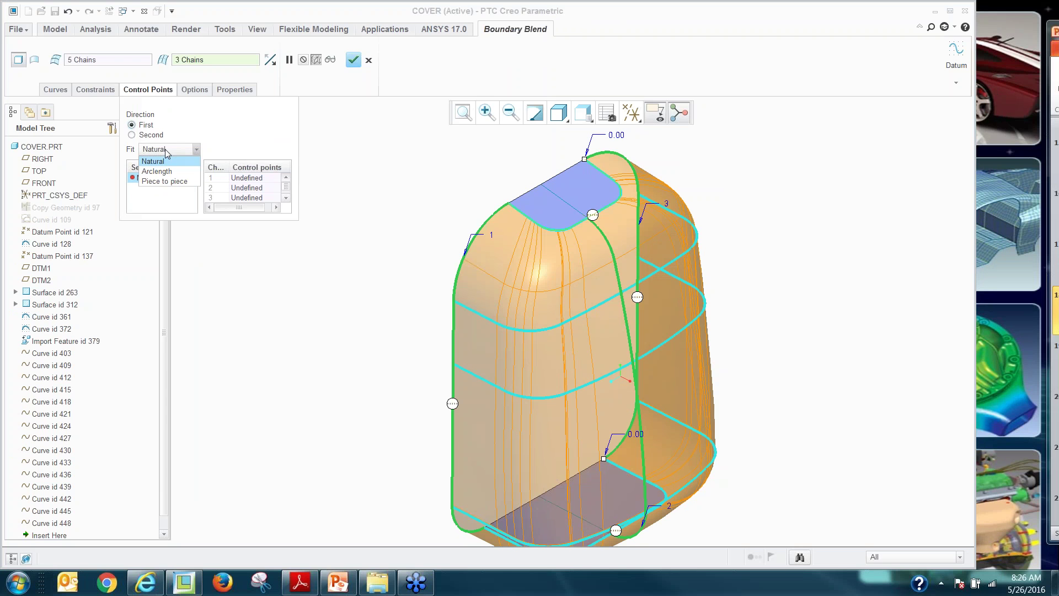
pyautogui.click(164, 180)
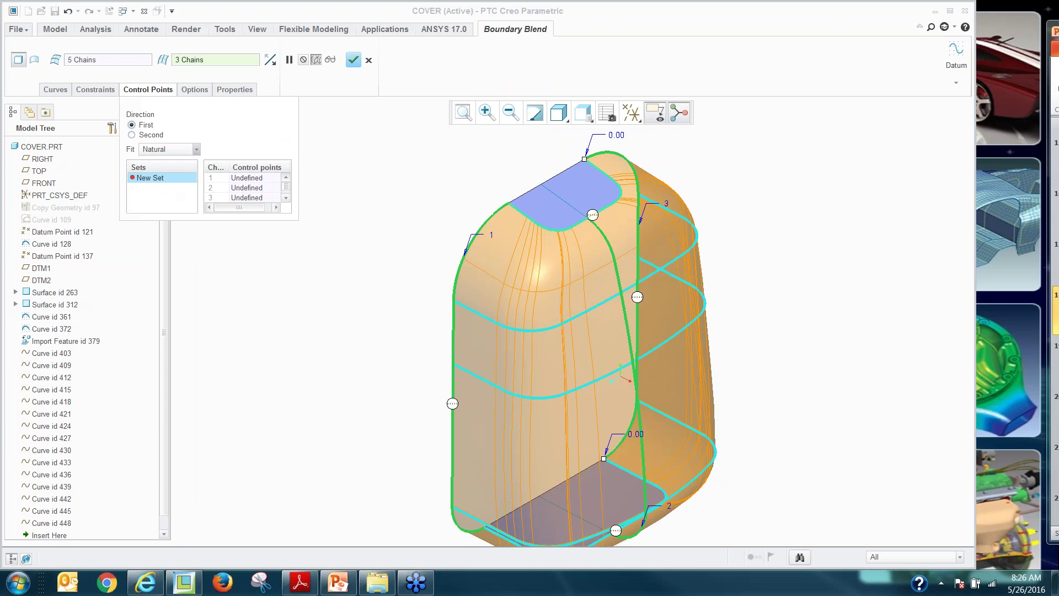
pyautogui.click(146, 91)
pyautogui.moveTo(376, 263); pyautogui.dragTo(607, 237, button='middle')
pyautogui.scroll(-3, 605, 220)
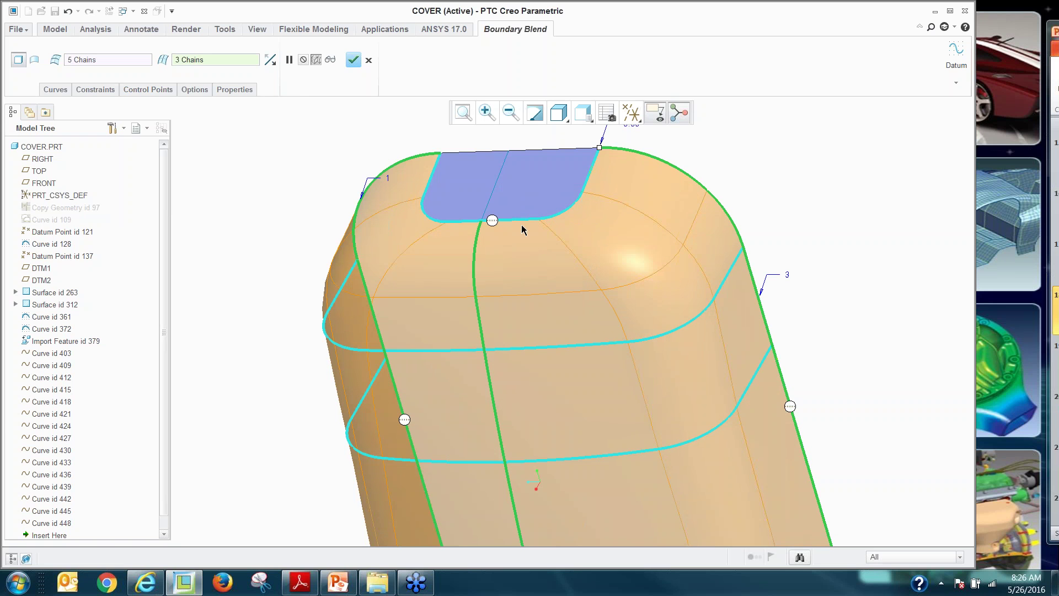
# Inspect the patches around the rounded upper corner and complete the boundary blend feature
pyautogui.scroll(2, 307, 272)
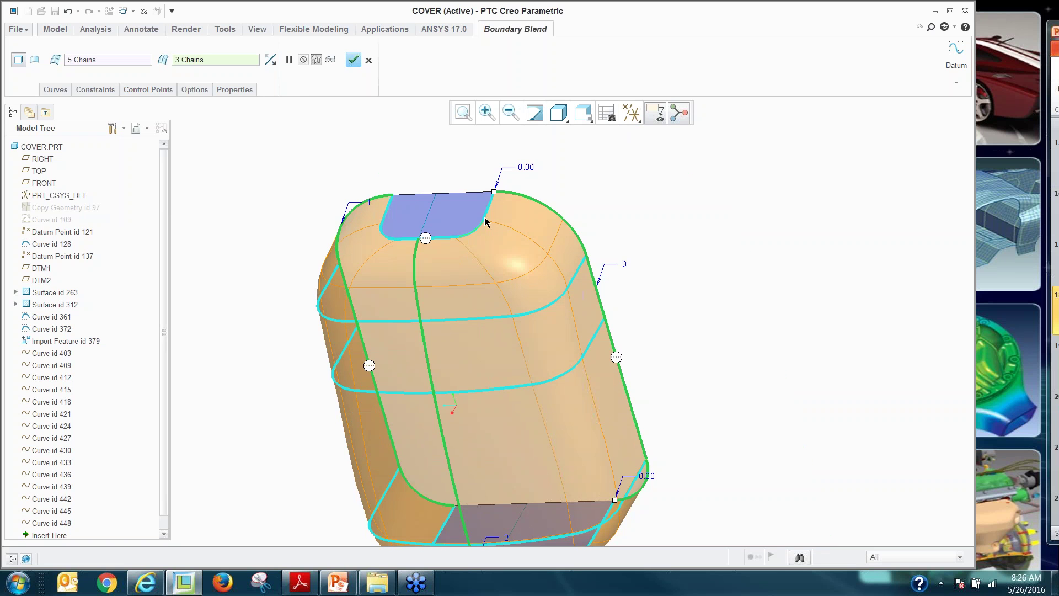
pyautogui.scroll(-5, 484, 221)
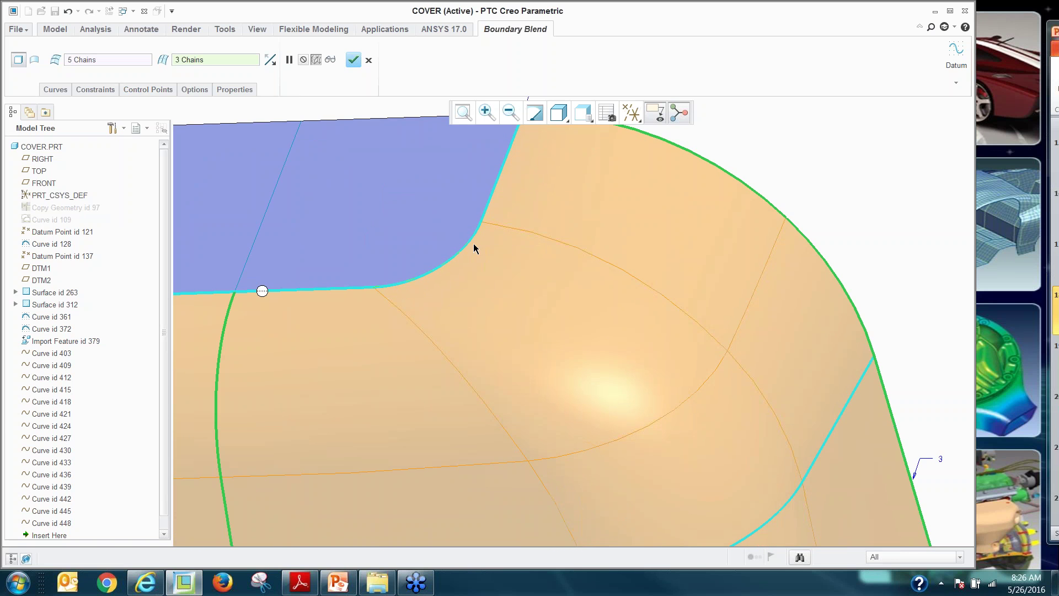
pyautogui.scroll(5, 488, 245)
pyautogui.moveTo(487, 229); pyautogui.dragTo(326, 261, button='middle')
pyautogui.hotkey('ctrl', 'd')
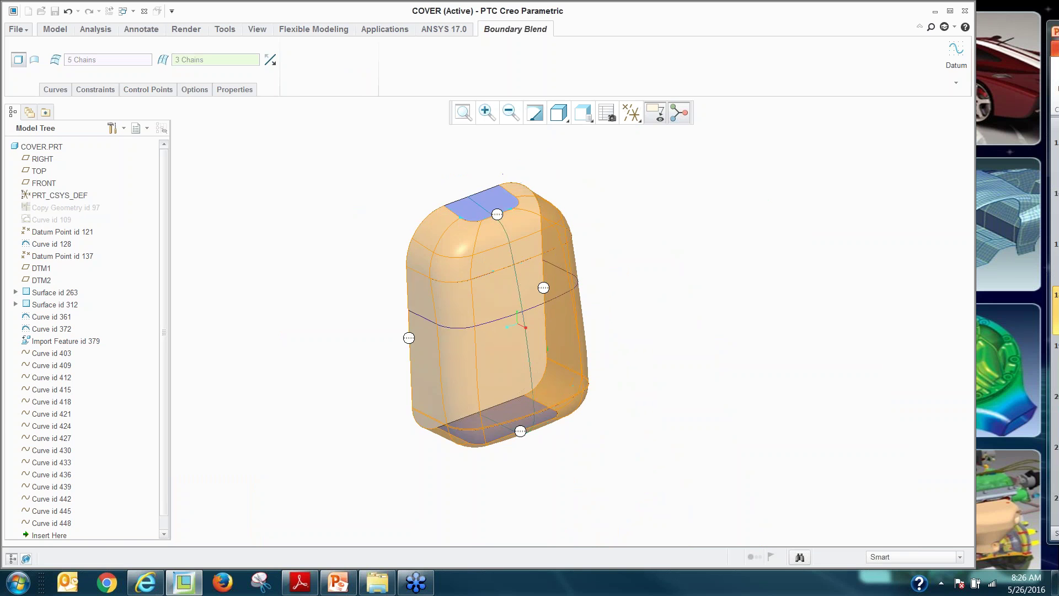
pyautogui.middleClick(634, 302)
pyautogui.click(634, 302)
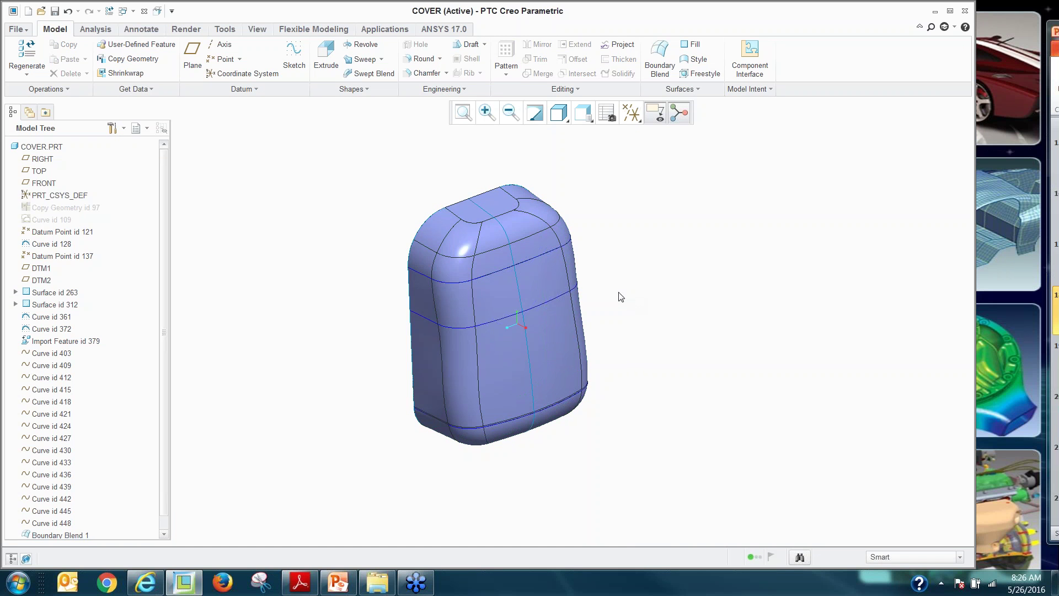
# Redefine the boundary blend and set the boundary condition along the upper end surface's edge to Tangent
pyautogui.rightClick(533, 316)
pyautogui.click(559, 338)
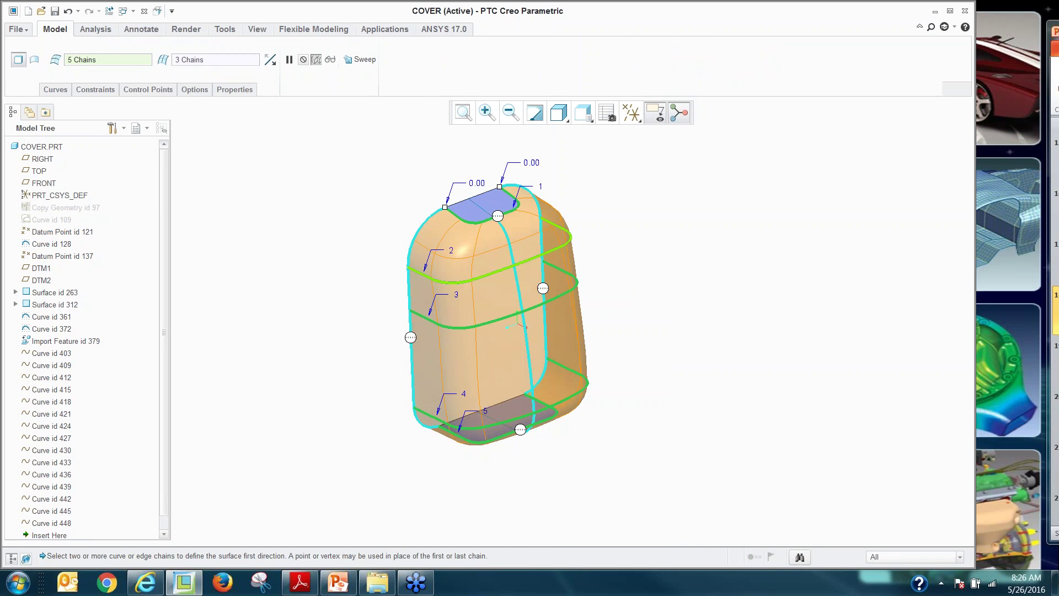
pyautogui.scroll(-2, 495, 212)
pyautogui.scroll(-1, 494, 213)
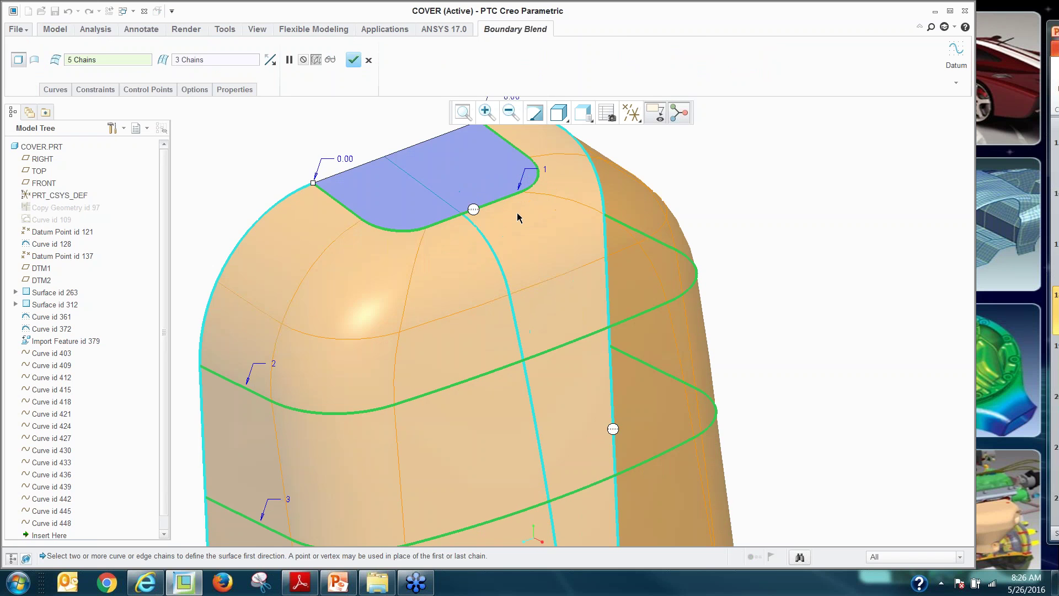
pyautogui.scroll(1, 494, 213)
pyautogui.rightClick(495, 213)
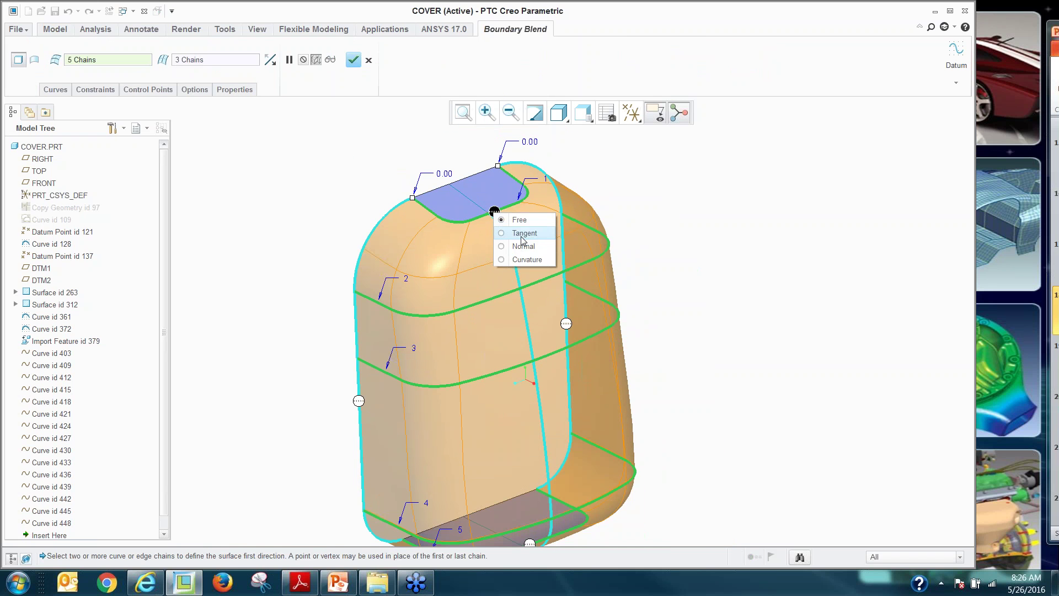
pyautogui.click(511, 233)
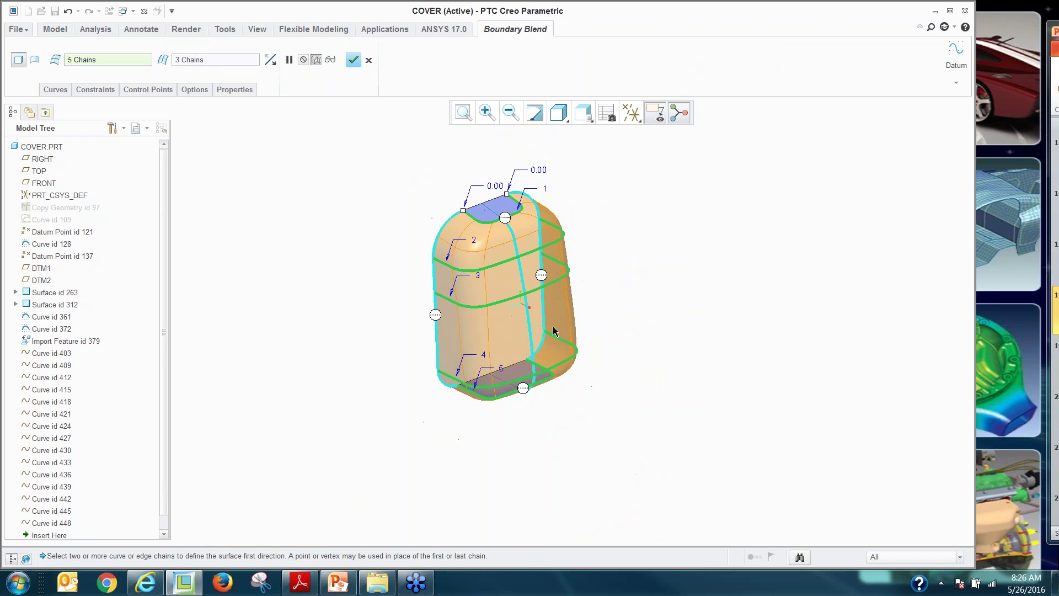
# Set the boundary condition along the lower end surface's edge to Tangent and complete the redefined blend
pyautogui.moveTo(499, 202); pyautogui.dragTo(517, 370, button='middle')
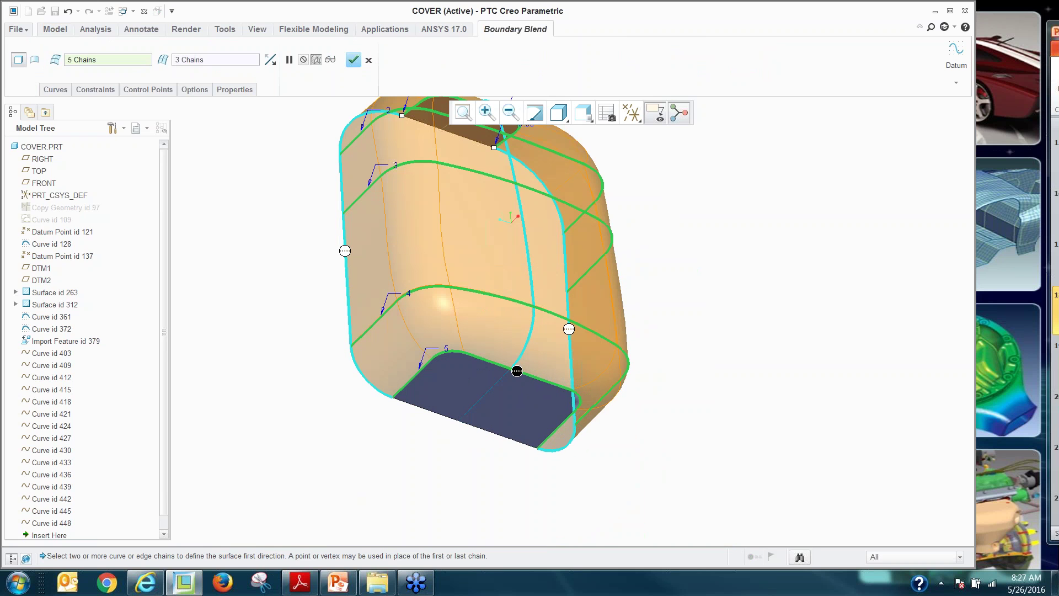
pyautogui.rightClick(517, 374)
pyautogui.click(532, 390)
pyautogui.moveTo(409, 414); pyautogui.dragTo(425, 435, button='middle')
pyautogui.middleClick(425, 435)
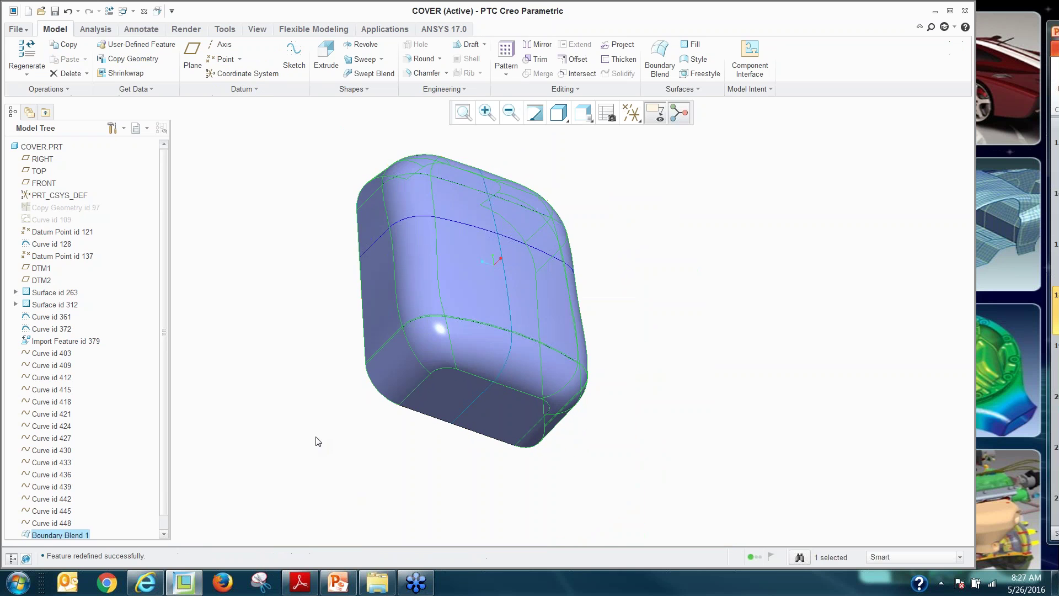
pyautogui.click(317, 433)
# Merge the boundary blend with the flat surfaces at the upper and lower ends of the cover
pyautogui.moveTo(495, 322); pyautogui.dragTo(508, 397, button='middle')
pyautogui.moveTo(476, 273); pyautogui.dragTo(525, 353, button='middle')
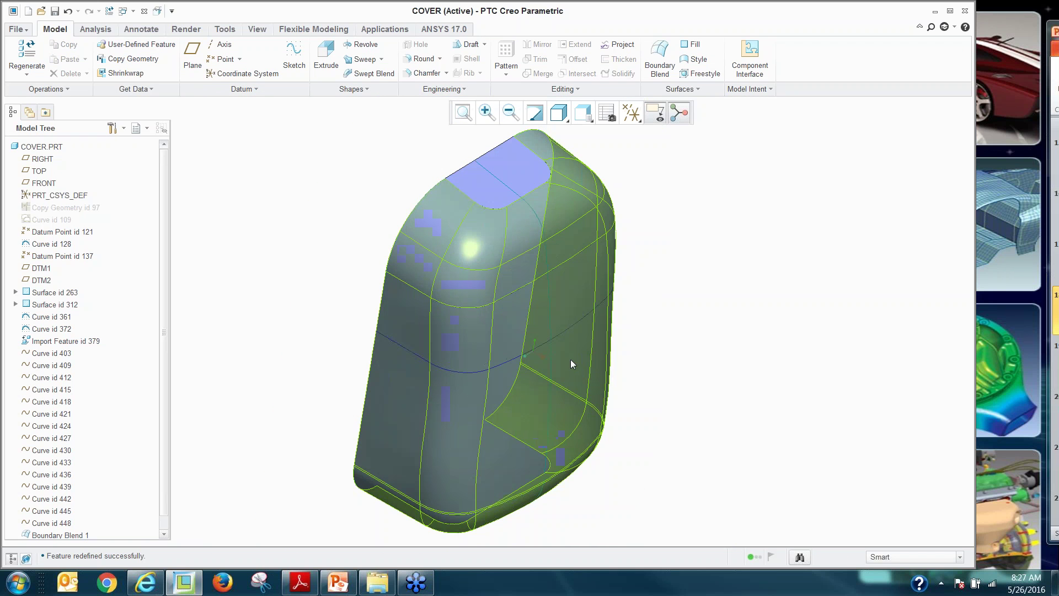
pyautogui.click(497, 213)
pyautogui.keyDown('ctrl'); pyautogui.click(596, 309); pyautogui.keyUp('ctrl')
pyautogui.moveTo(669, 379); pyautogui.dragTo(558, 476, button='middle')
pyautogui.keyDown('ctrl'); pyautogui.click(570, 485); pyautogui.keyUp('ctrl')
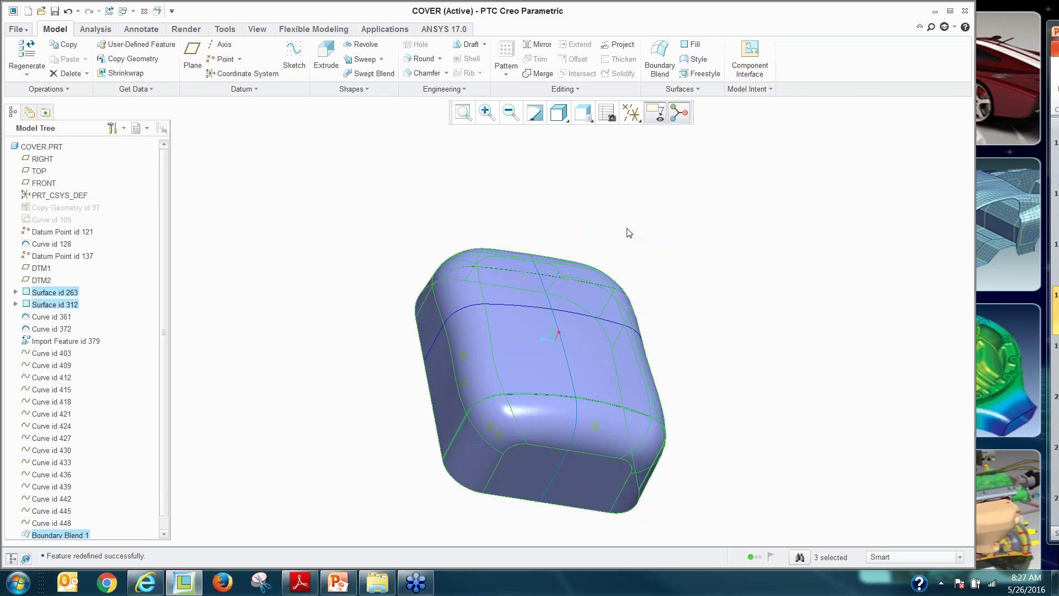
pyautogui.click(539, 73)
pyautogui.click(952, 55)
pyautogui.click(698, 279)
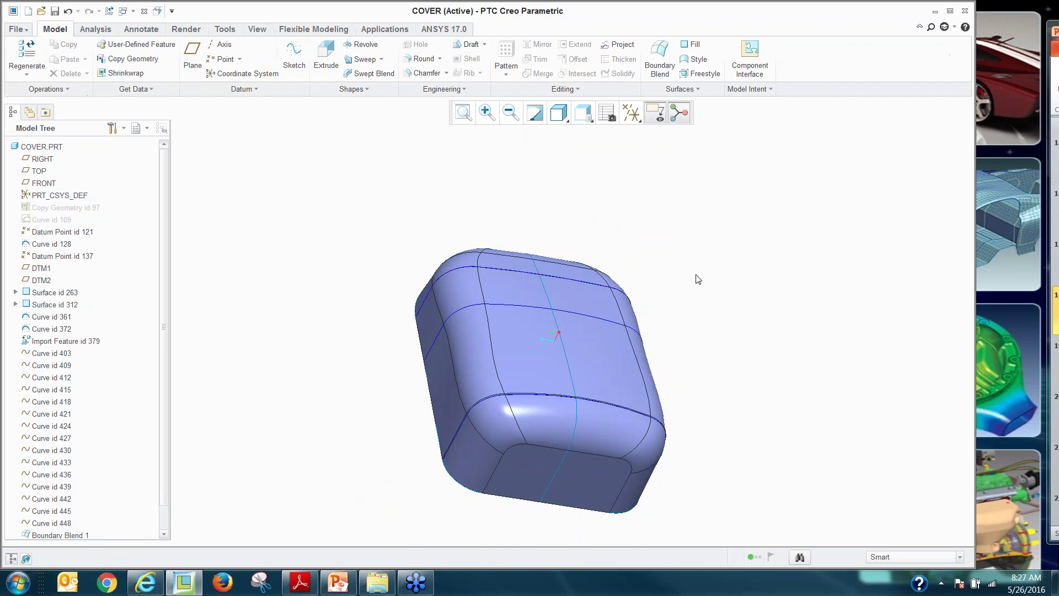
# Thicken the merged cover quilt into a solid
pyautogui.moveTo(697, 279); pyautogui.dragTo(691, 354, button='middle')
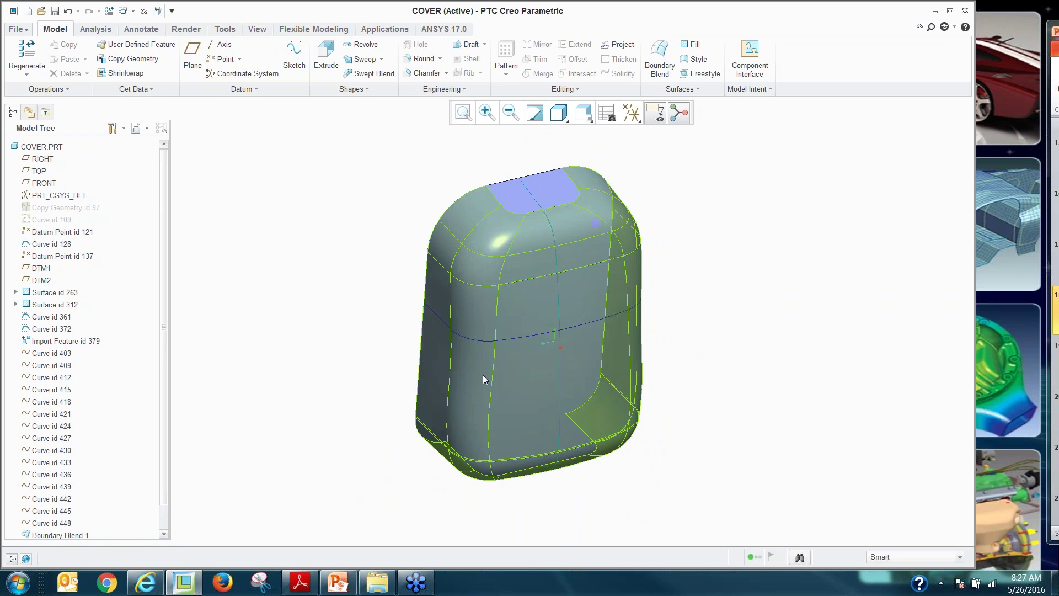
pyautogui.click(483, 376)
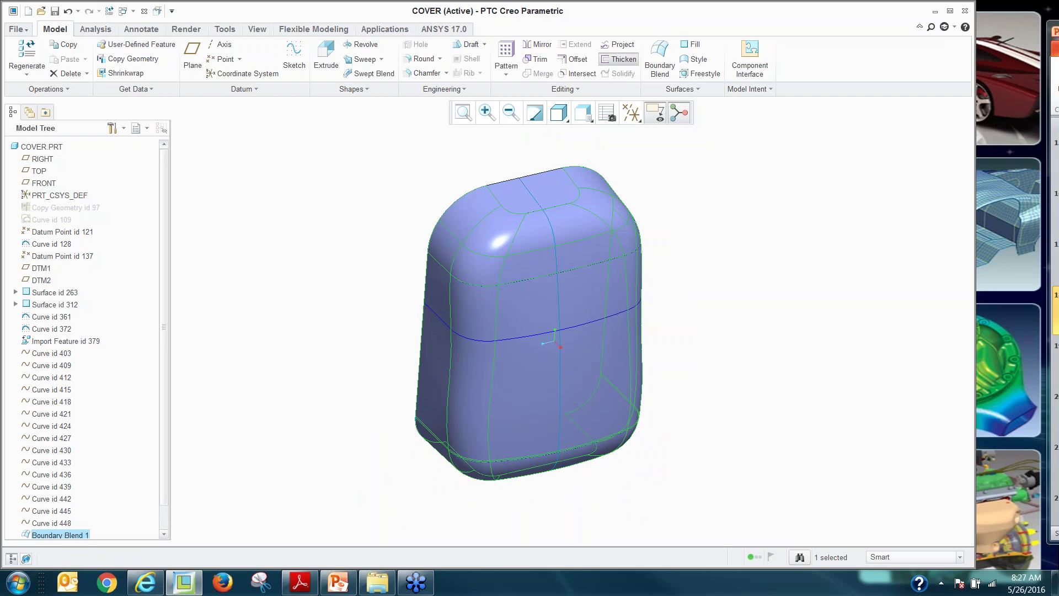
pyautogui.click(618, 59)
pyautogui.middleClick(380, 210)
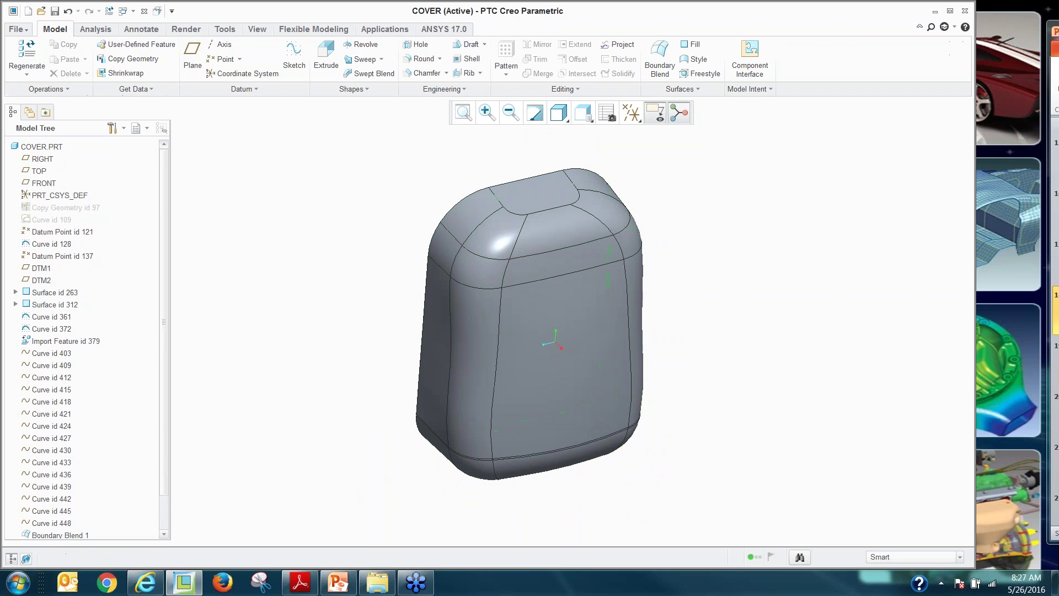
pyautogui.moveTo(381, 210)
pyautogui.mouseDown(button='middle')
pyautogui.moveTo(507, 193)
pyautogui.moveTo(407, 214)
pyautogui.moveTo(452, 232)
pyautogui.moveTo(426, 201)
pyautogui.mouseUp(button='middle')
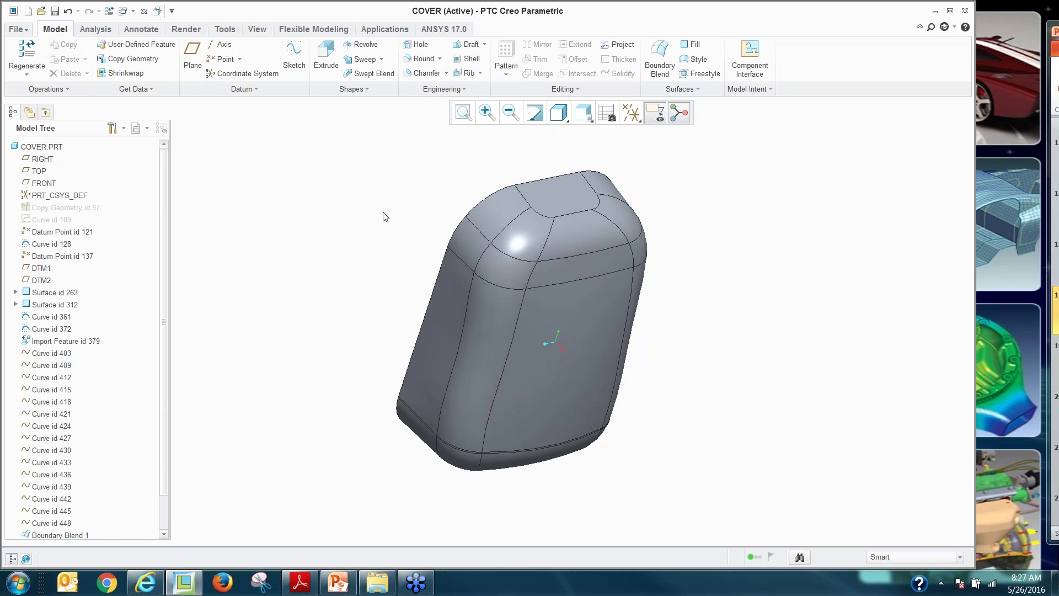
# Close the cover part and erase it from the session, and open the BOTTLE part from the Bottle folder
pyautogui.click(144, 12)
pyautogui.click(159, 63)
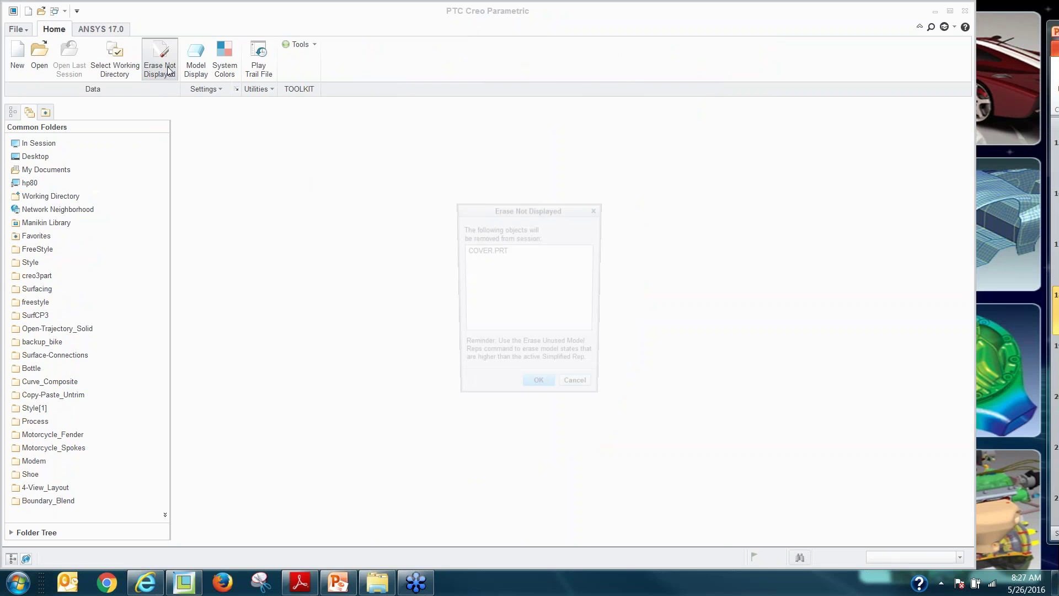
pyautogui.click(541, 390)
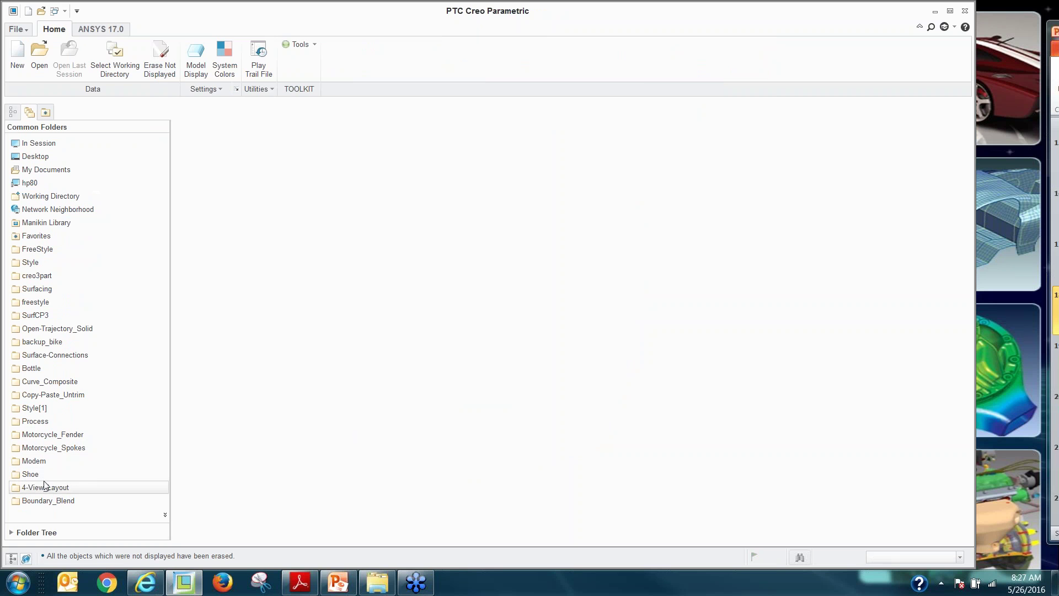
pyautogui.click(33, 369)
pyautogui.doubleClick(199, 171)
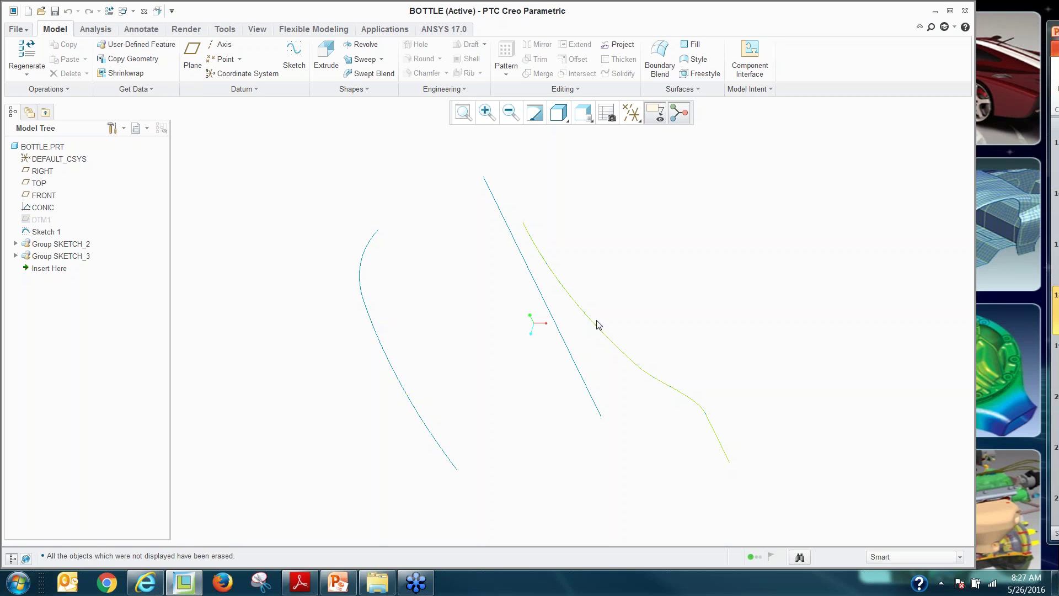
# Start a Sweep with the straight line as the origin trajectory and the two side curves as additional trajectories
pyautogui.click(365, 59)
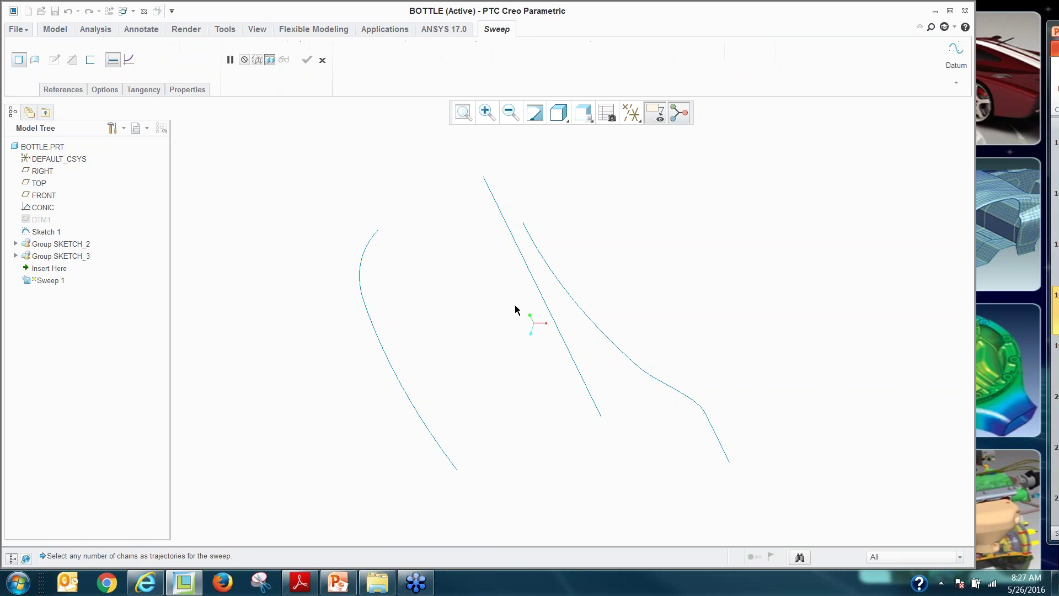
pyautogui.moveTo(474, 311); pyautogui.dragTo(424, 295, button='middle')
pyautogui.moveTo(423, 295); pyautogui.dragTo(369, 260, button='right')
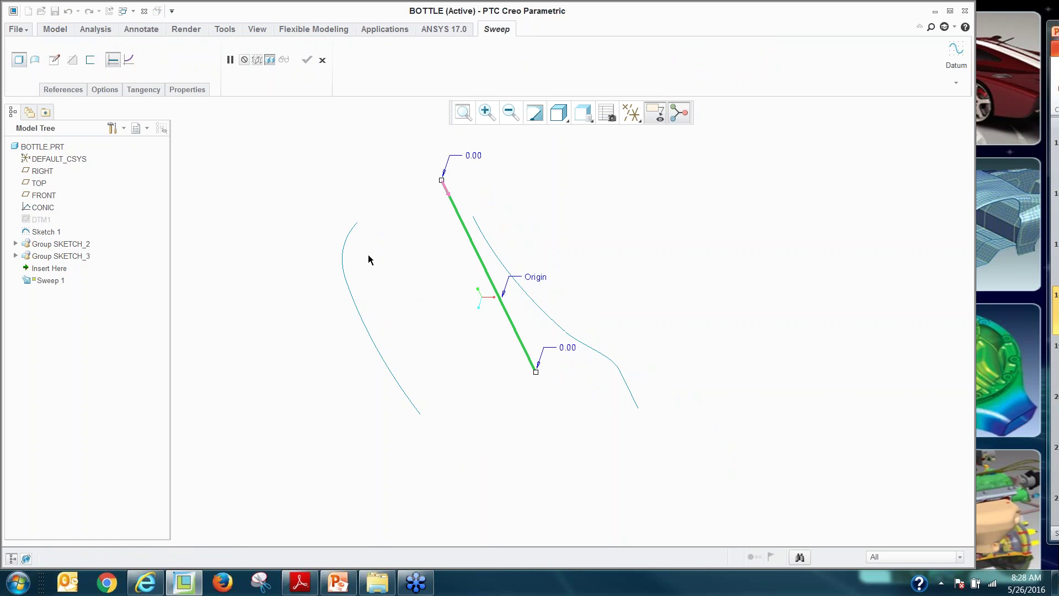
pyautogui.keyDown('ctrl'); pyautogui.click(347, 280); pyautogui.keyUp('ctrl')
pyautogui.keyDown('ctrl'); pyautogui.click(513, 276); pyautogui.keyUp('ctrl')
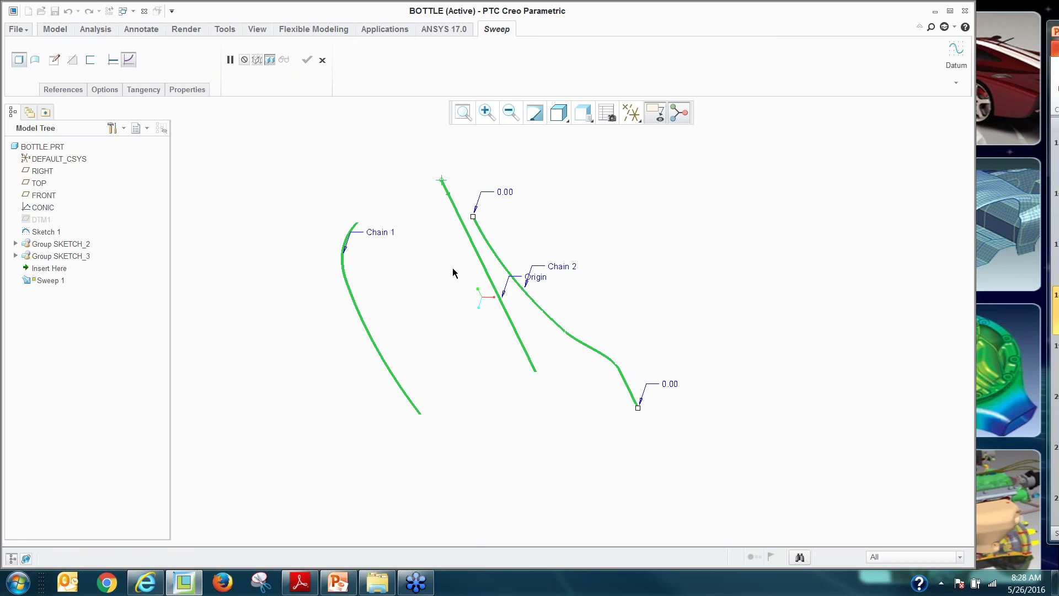
# Sketch the sweep section as a three-point arc joining the upper ends of the two side curves
pyautogui.rightClick(358, 176)
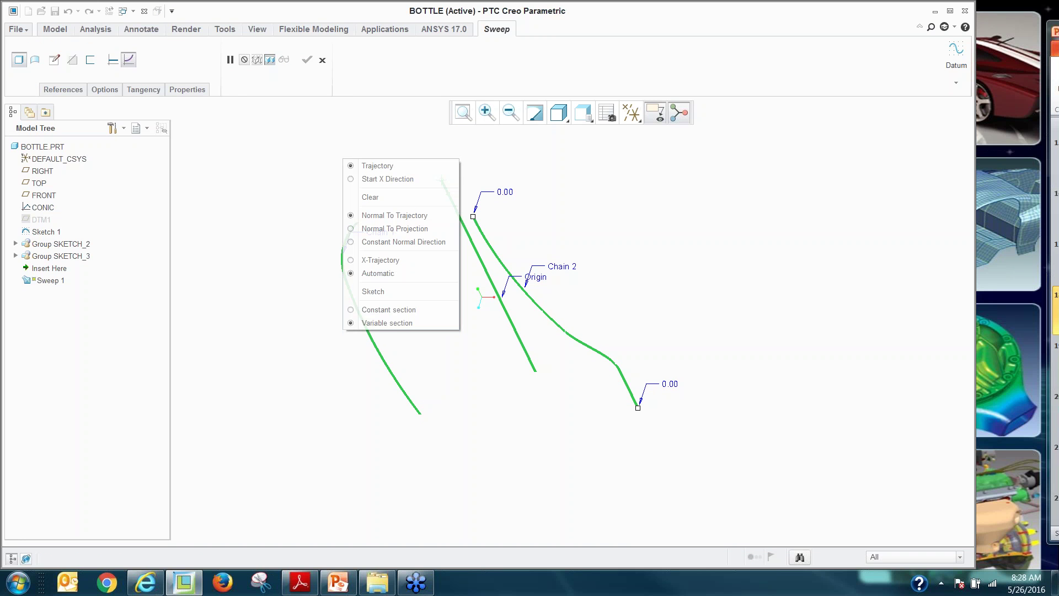
pyautogui.click(380, 293)
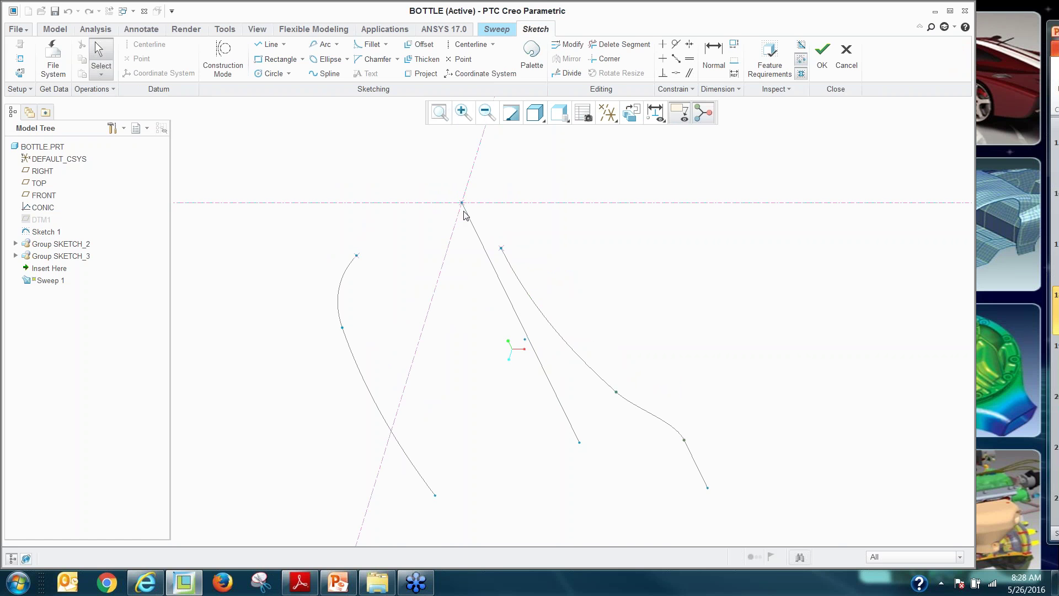
pyautogui.rightClick(296, 237)
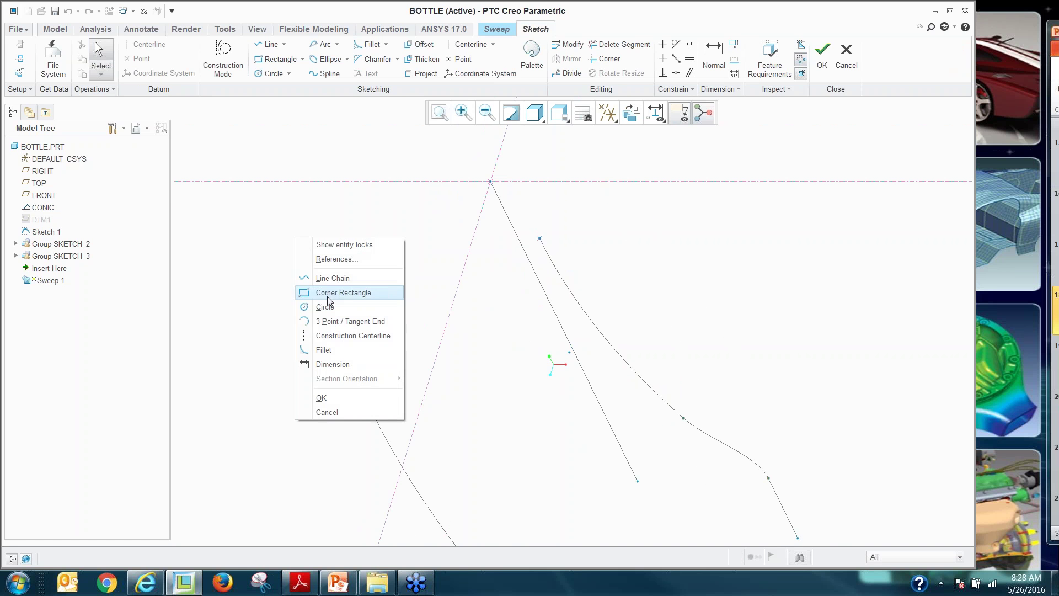
pyautogui.click(336, 325)
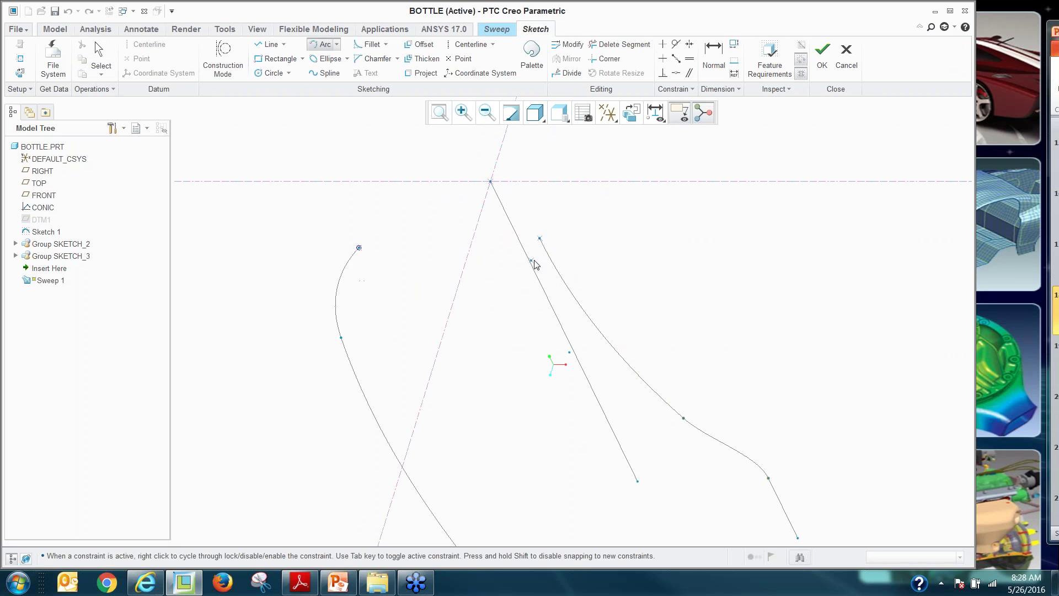
pyautogui.click(540, 238)
pyautogui.click(359, 248)
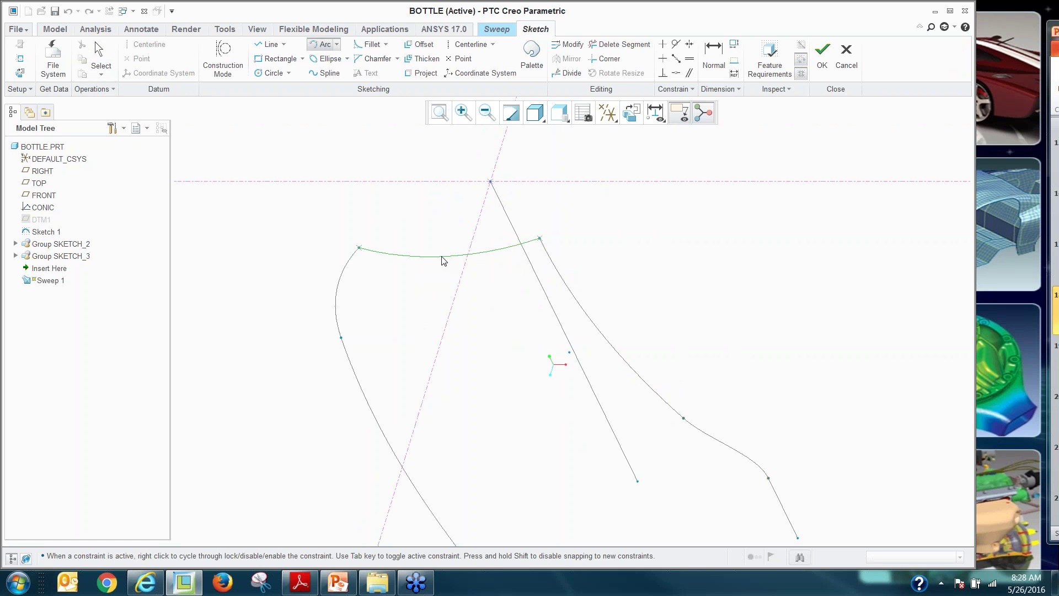
pyautogui.middleClick(478, 303)
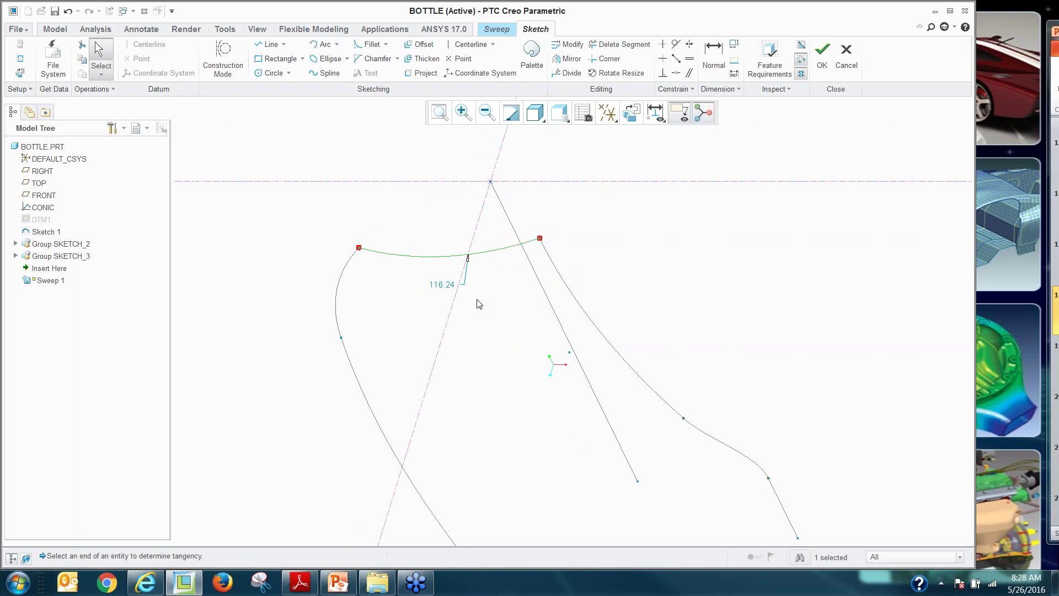
# Set the section arc's radius to 200
pyautogui.doubleClick(442, 284)
pyautogui.write('200')
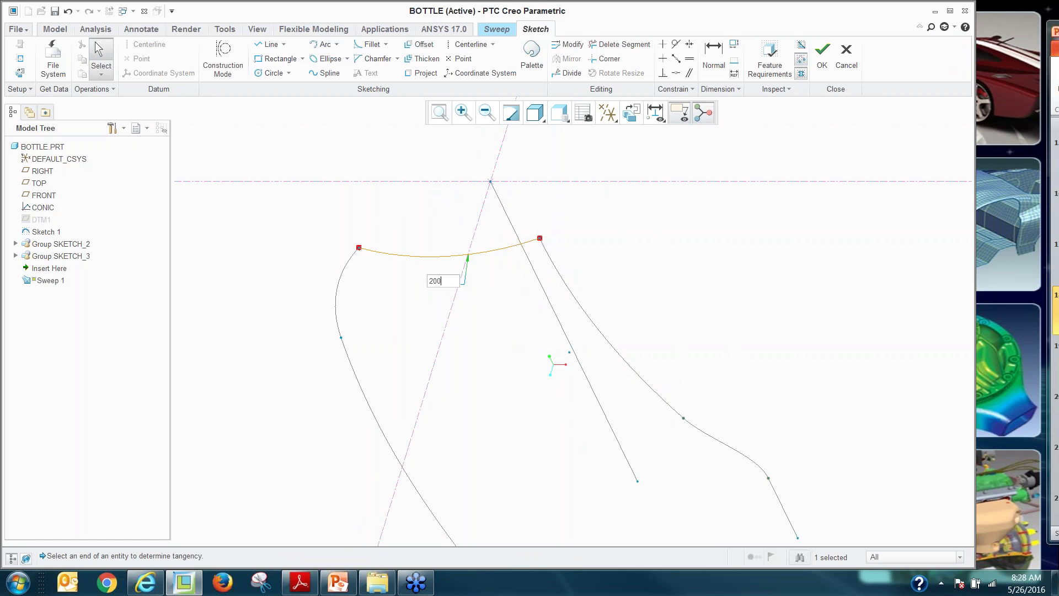
pyautogui.press('Return')
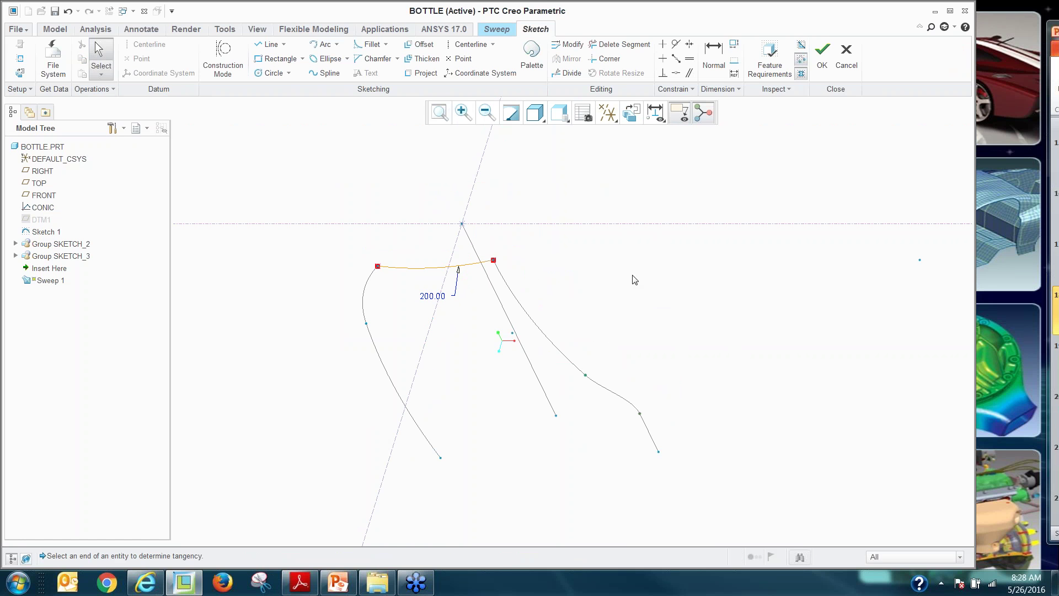
# Finish the open section sketch and accept changing the sweep's feature type to surface
pyautogui.rightClick(632, 277)
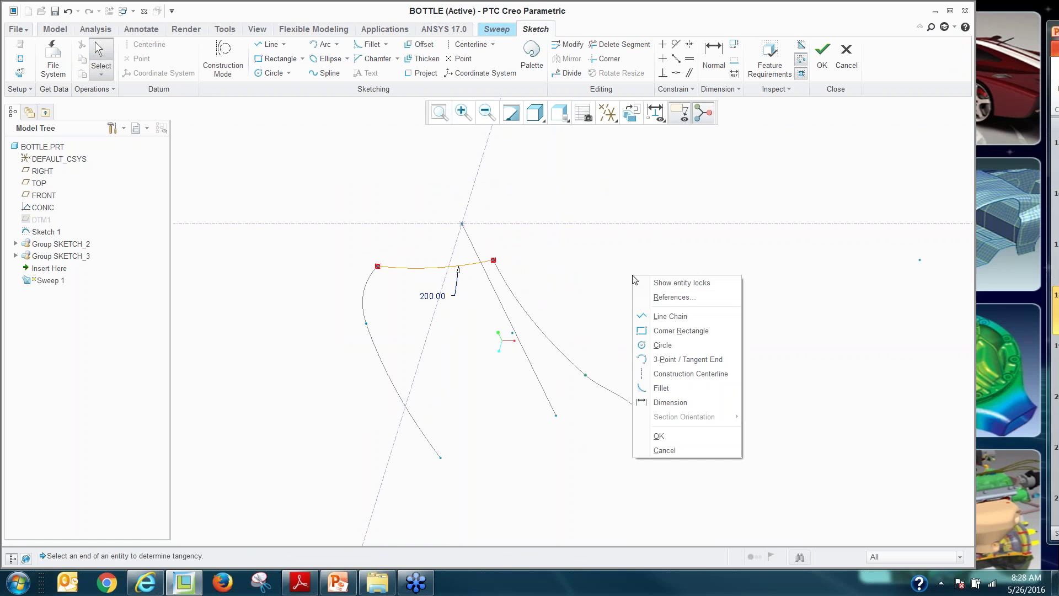
pyautogui.click(660, 437)
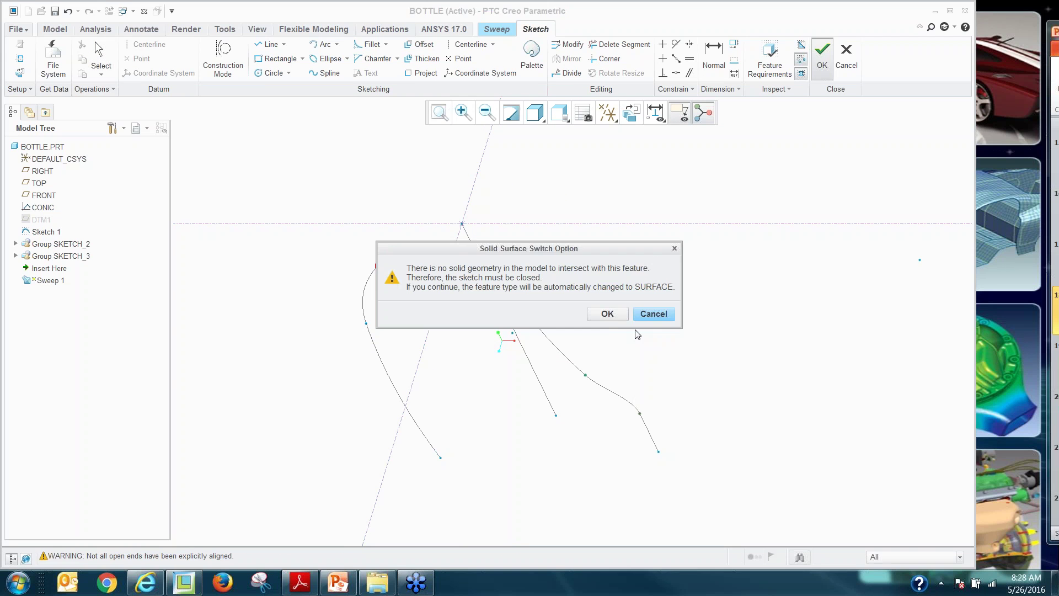
pyautogui.moveTo(540, 249)
pyautogui.mouseDown()
pyautogui.moveTo(469, 108)
pyautogui.moveTo(469, 124)
pyautogui.mouseUp()
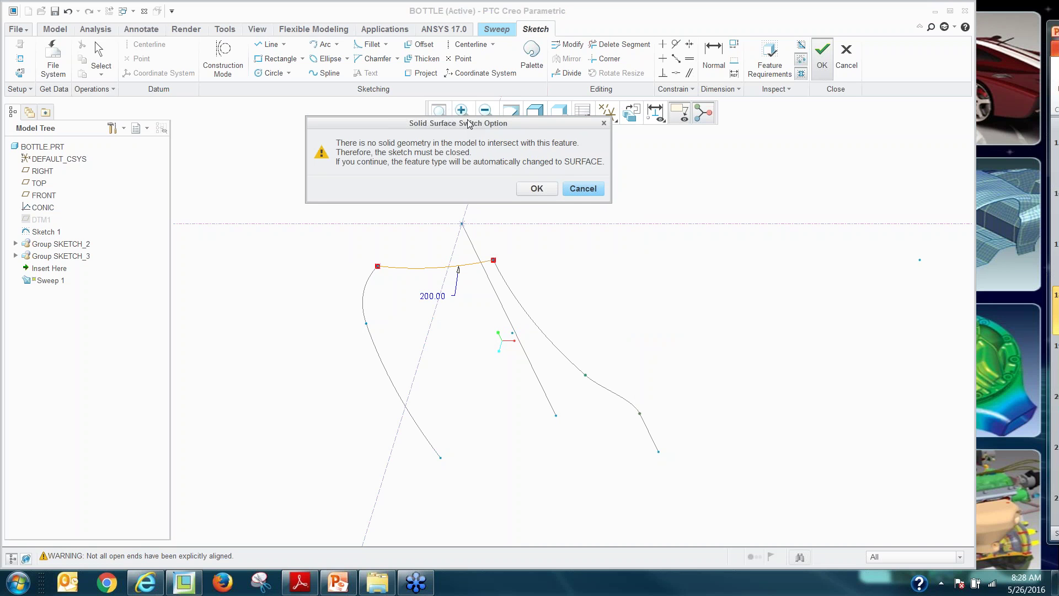
pyautogui.click(535, 189)
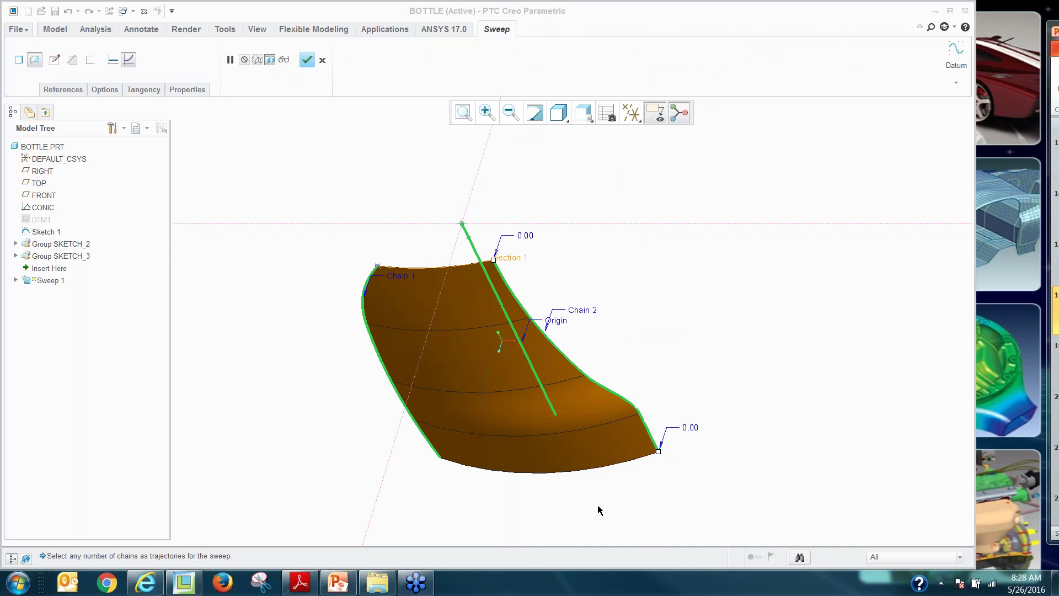
# Complete the variable section sweep surface through the origin line and the two side curves
pyautogui.moveTo(658, 451)
pyautogui.mouseDown()
pyautogui.moveTo(651, 422)
pyautogui.moveTo(504, 280)
pyautogui.moveTo(551, 342)
pyautogui.moveTo(645, 409)
pyautogui.moveTo(659, 451)
pyautogui.mouseUp()
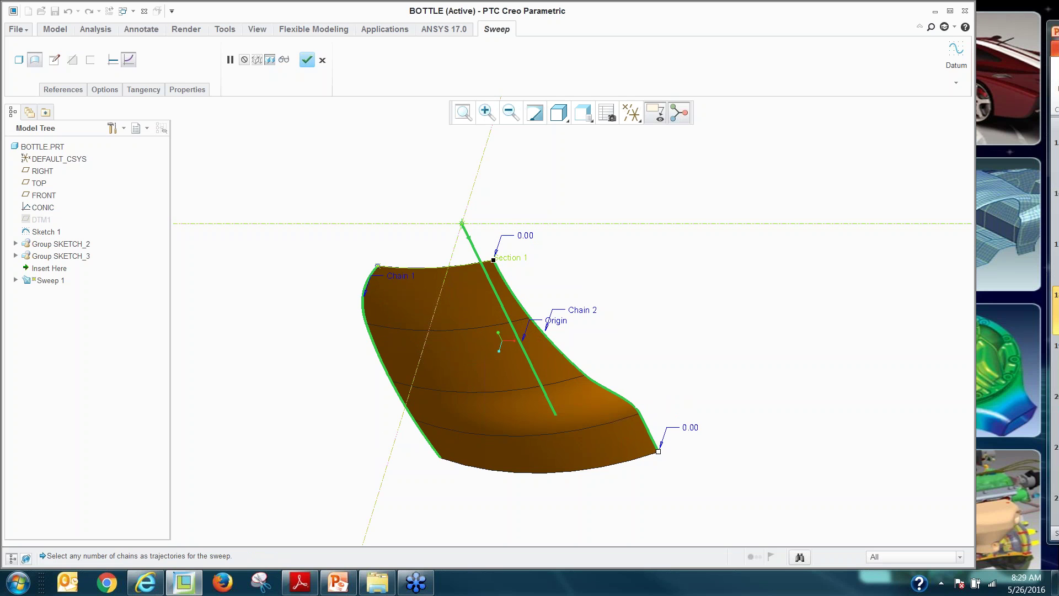
pyautogui.moveTo(346, 394); pyautogui.dragTo(316, 355, button='middle')
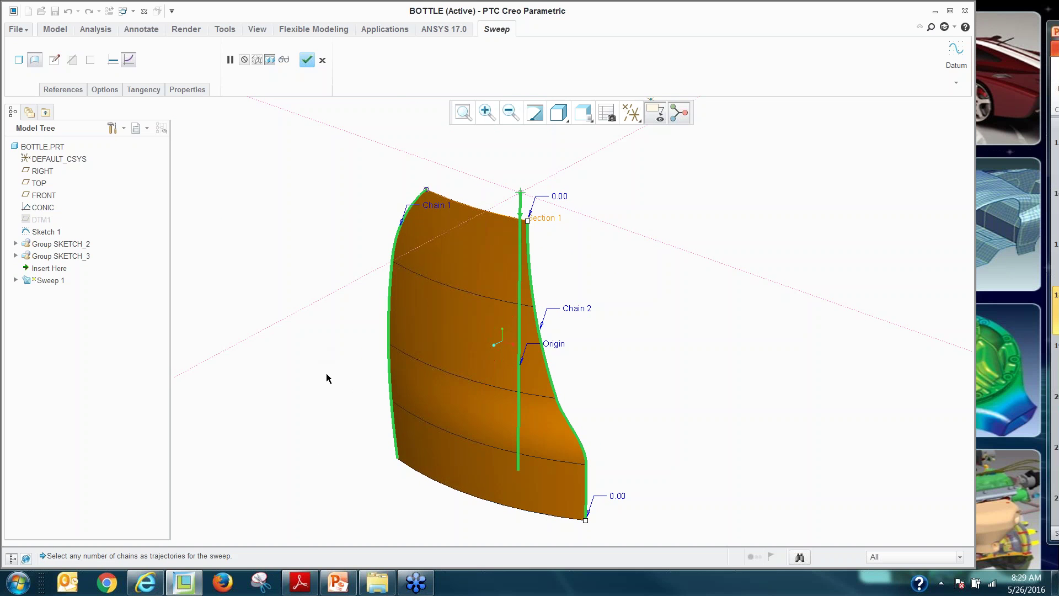
pyautogui.middleClick(326, 373)
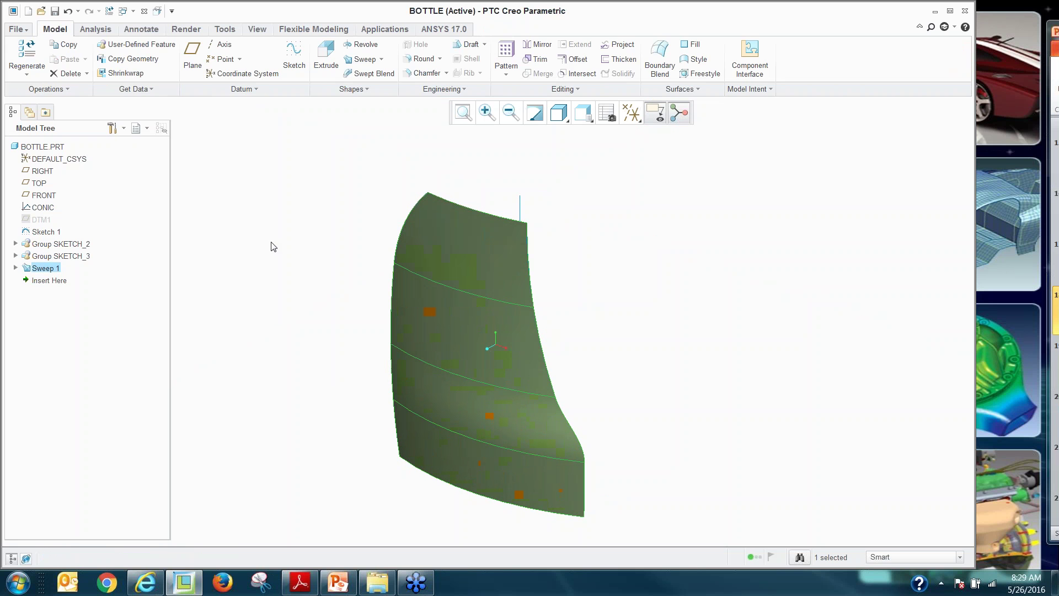
# Mirror the swept surface about the FRONT datum plane
pyautogui.click(538, 44)
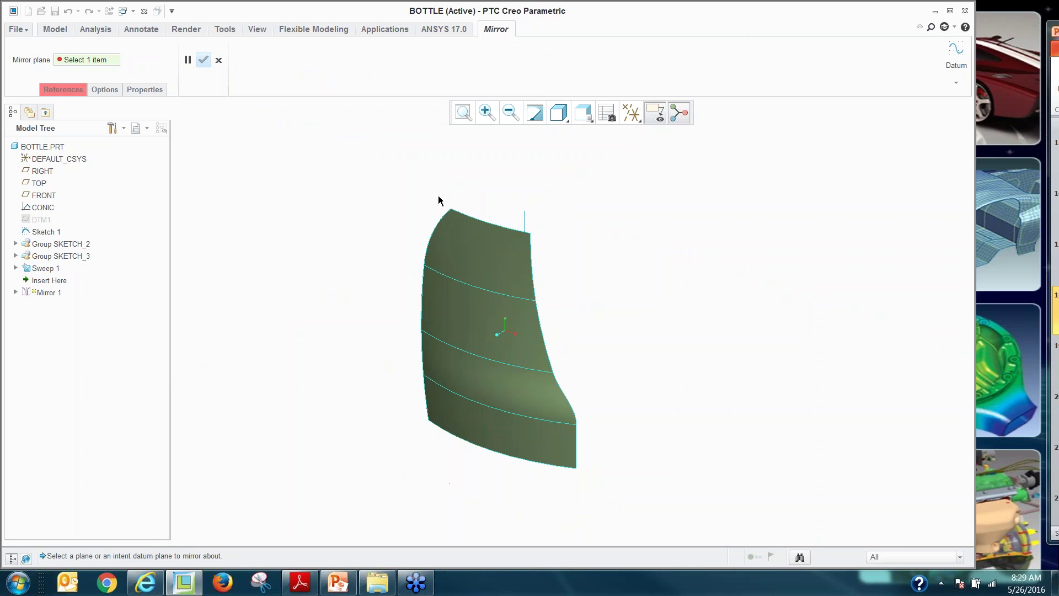
pyautogui.click(42, 171)
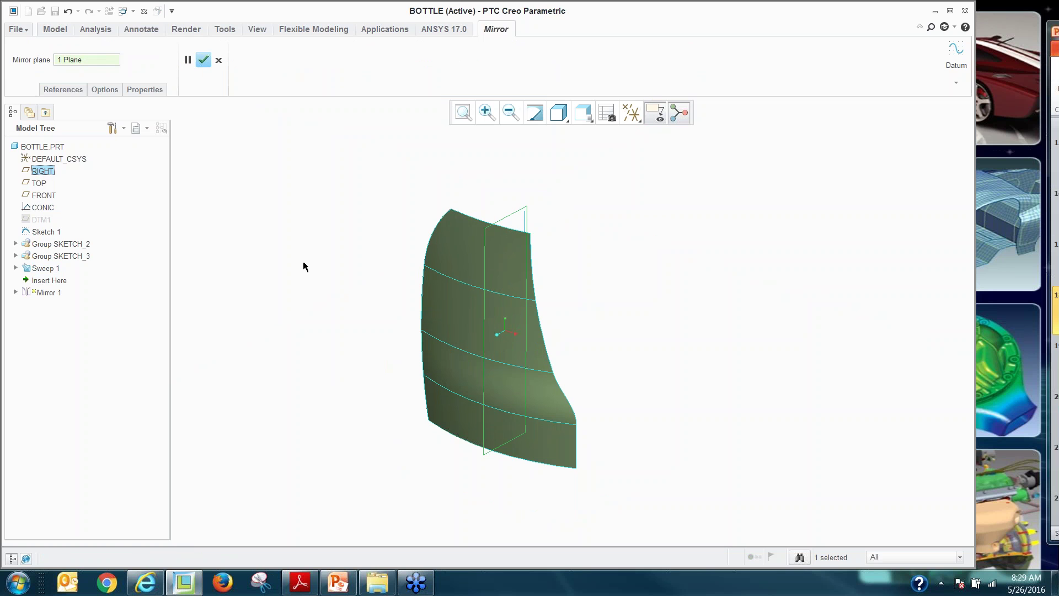
pyautogui.click(44, 196)
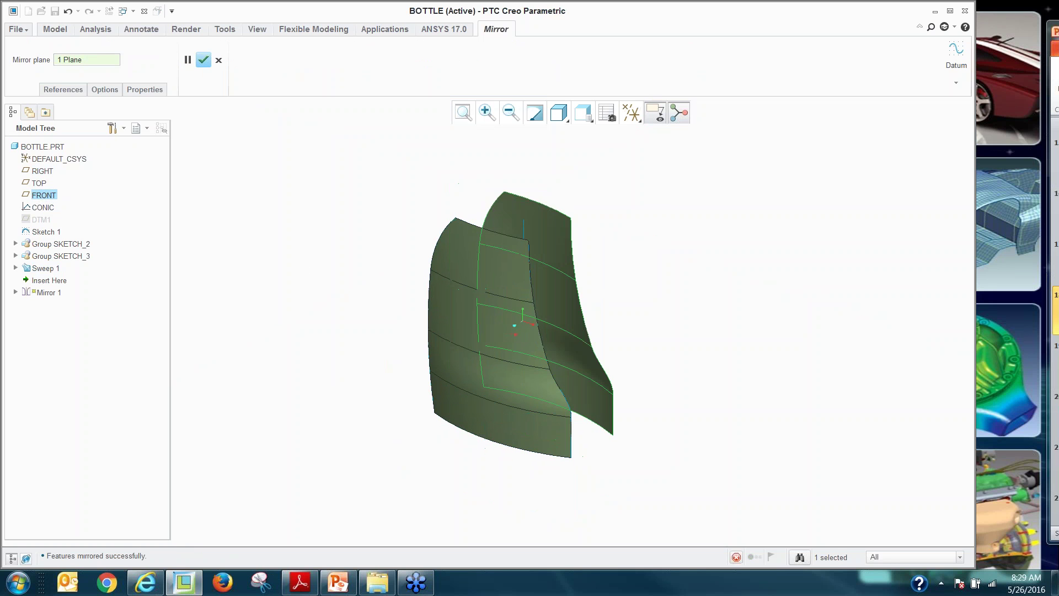
pyautogui.click(203, 60)
pyautogui.moveTo(316, 321); pyautogui.dragTo(485, 395, button='middle')
pyautogui.scroll(2, 463, 436)
pyautogui.scroll(-2, 465, 435)
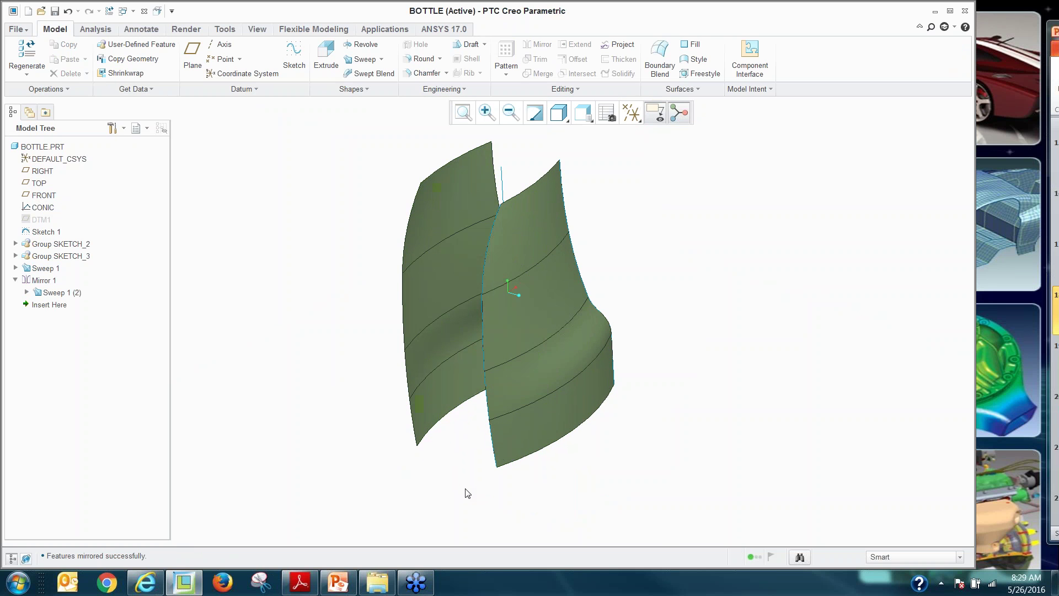
# Identify which curve group lies along the open side edge of the sweep and hide Group SKETCH_2
pyautogui.moveTo(466, 488)
pyautogui.mouseDown(button='middle')
pyautogui.moveTo(482, 454)
pyautogui.moveTo(464, 485)
pyautogui.moveTo(459, 396)
pyautogui.mouseUp(button='middle')
pyautogui.scroll(3, 459, 387)
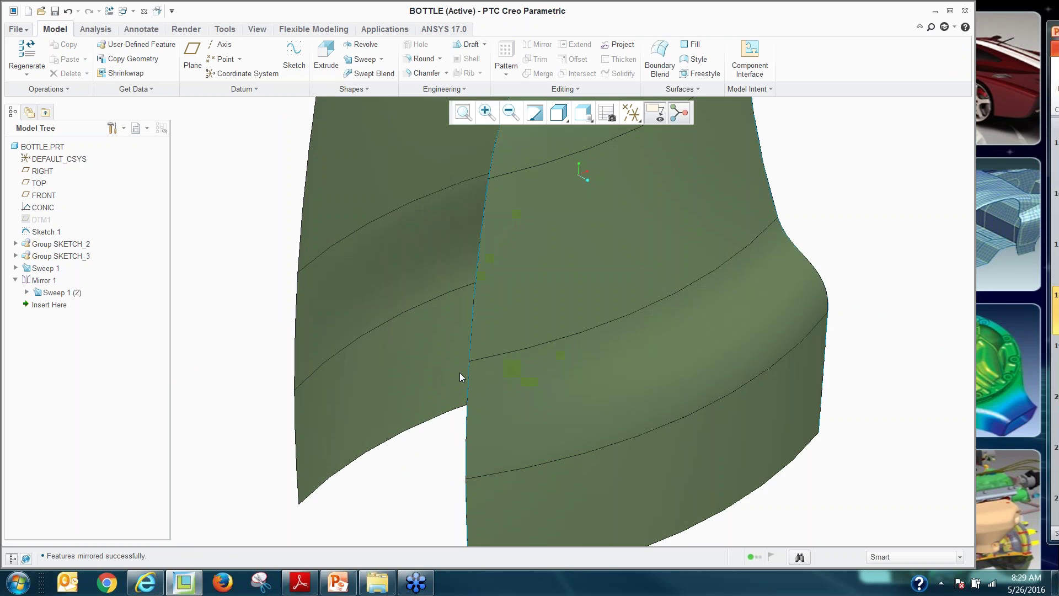
pyautogui.scroll(-3, 459, 369)
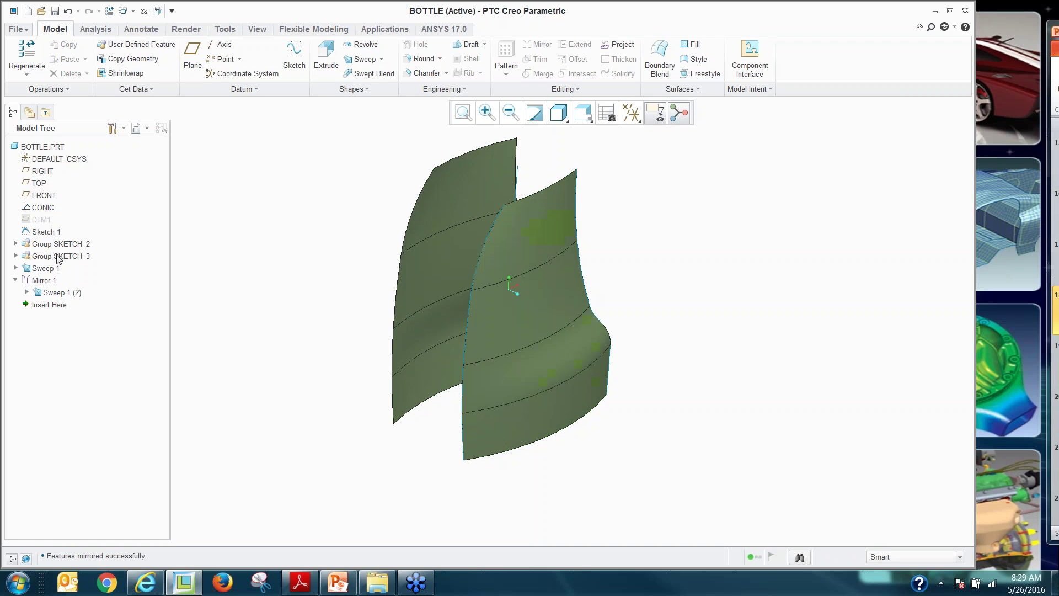
pyautogui.scroll(2, 494, 355)
pyautogui.click(542, 317)
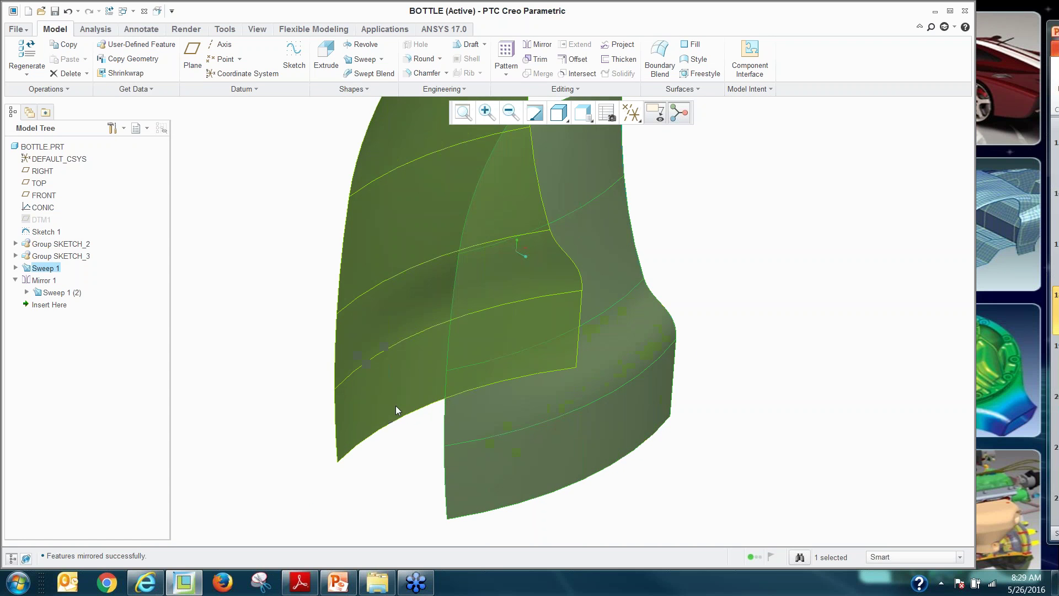
pyautogui.click(48, 258)
pyautogui.scroll(-2, 409, 336)
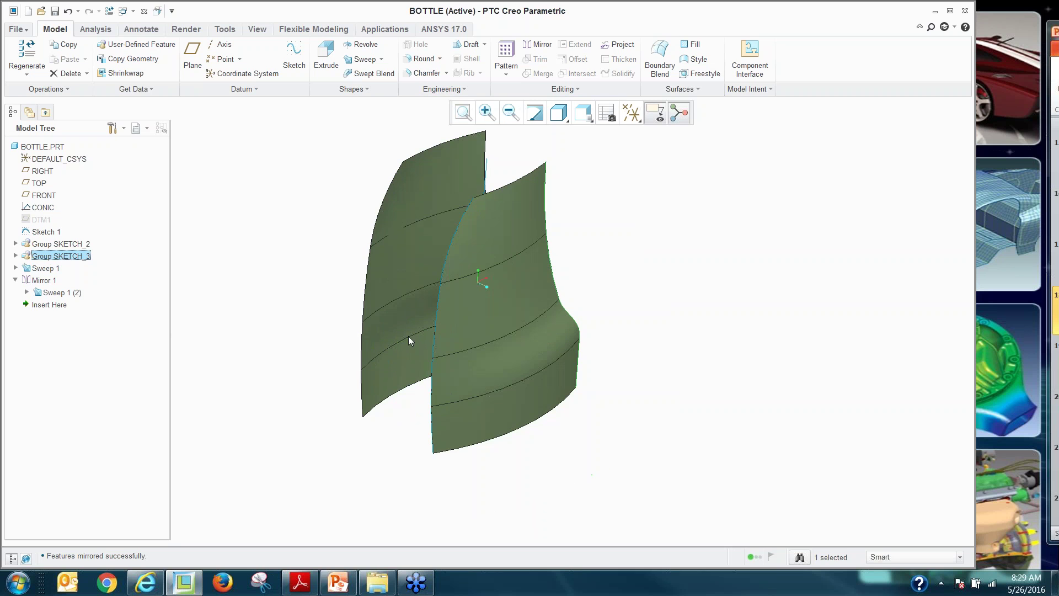
pyautogui.click(61, 244)
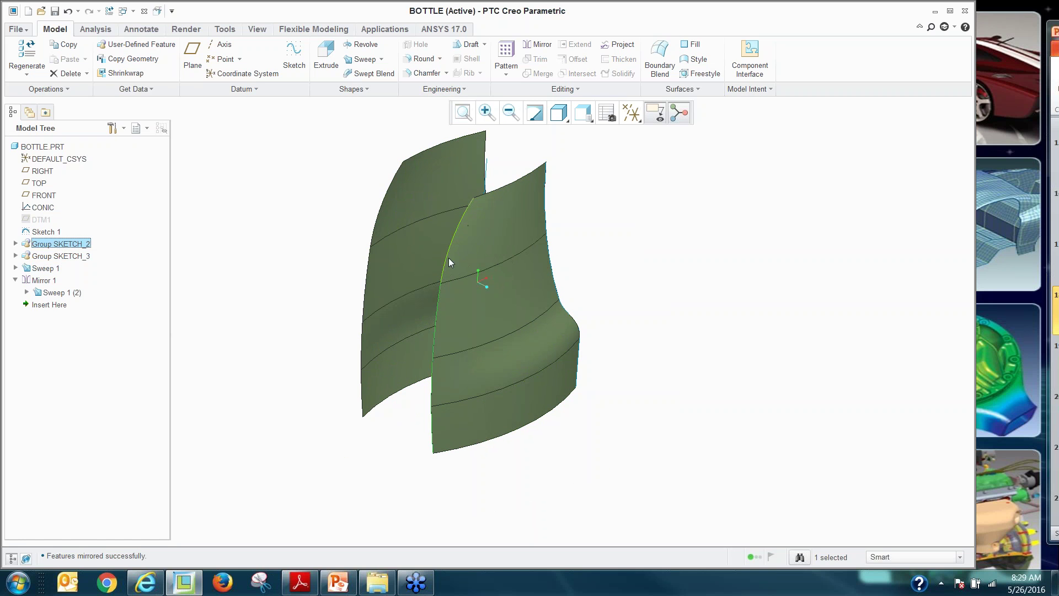
pyautogui.rightClick(65, 251)
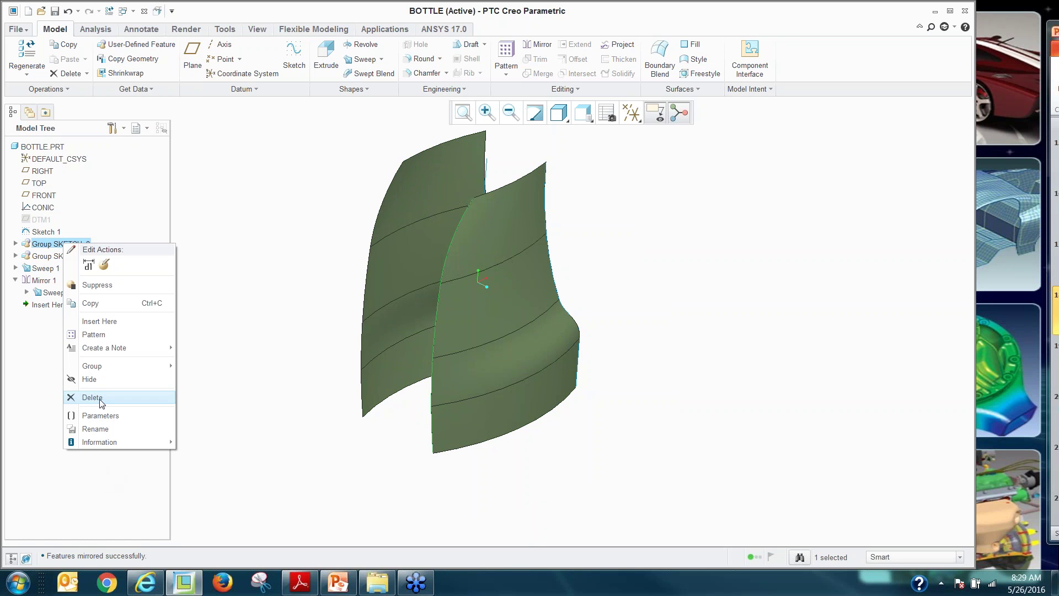
pyautogui.click(102, 379)
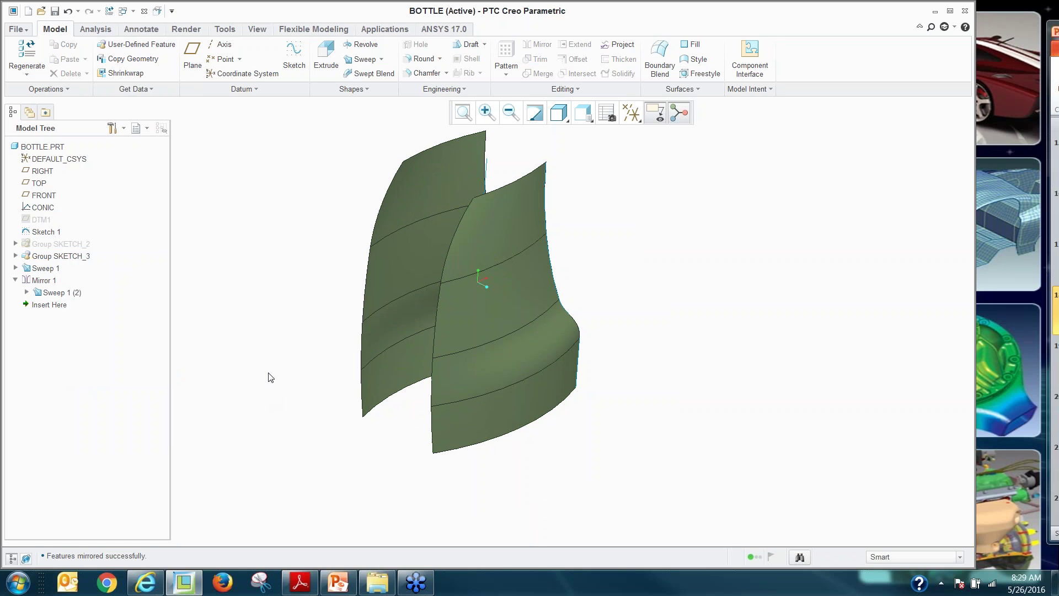
# Create a curve through points joining the upper corners of the two surfaces on the open side where the curve group is hidden
pyautogui.moveTo(286, 383); pyautogui.dragTo(411, 277, button='middle')
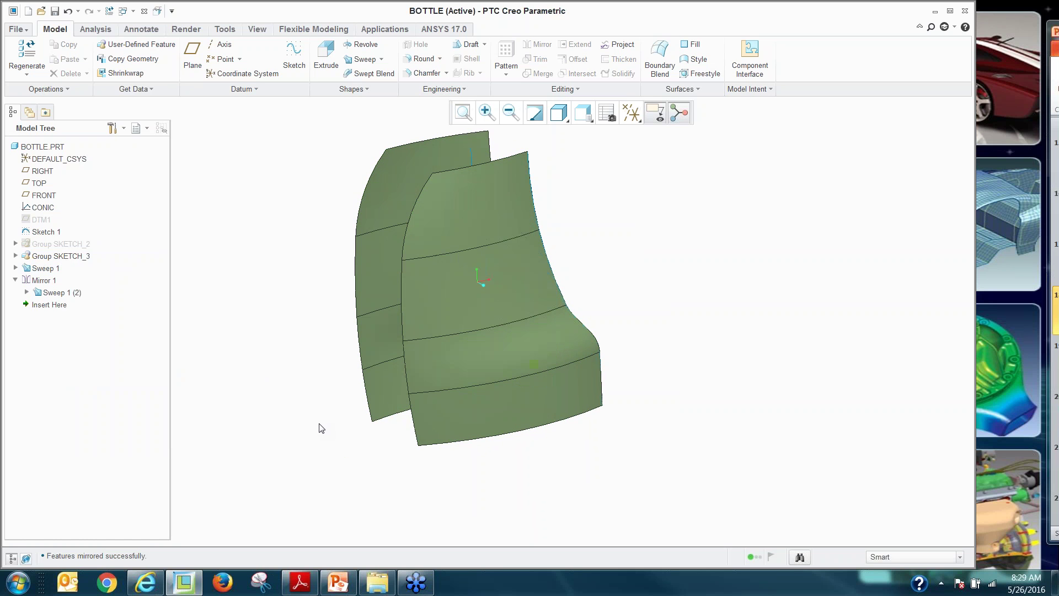
pyautogui.moveTo(309, 407); pyautogui.dragTo(291, 330, button='middle')
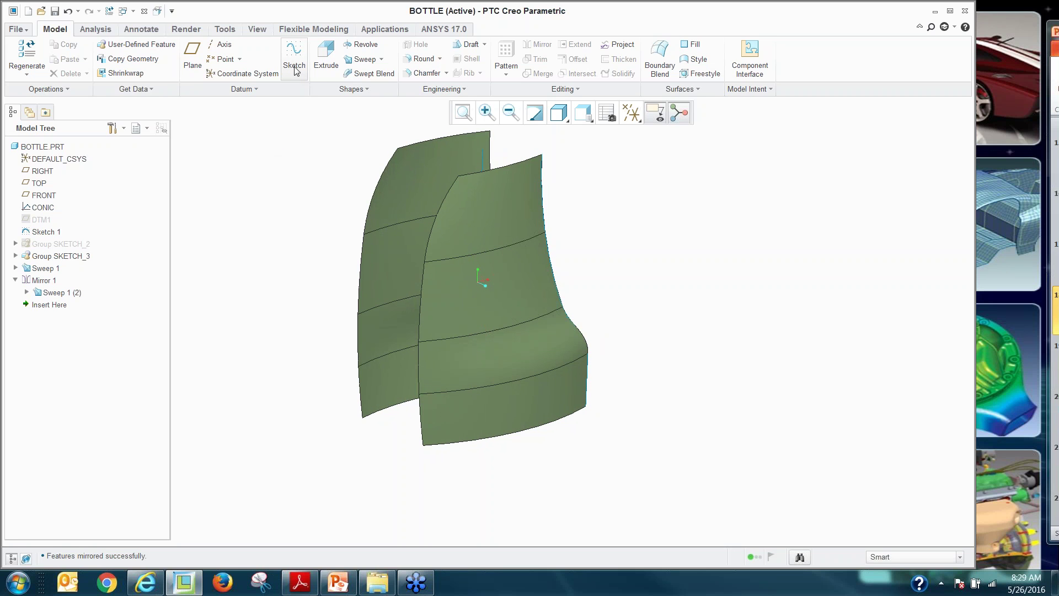
pyautogui.click(257, 88)
pyautogui.click(211, 106)
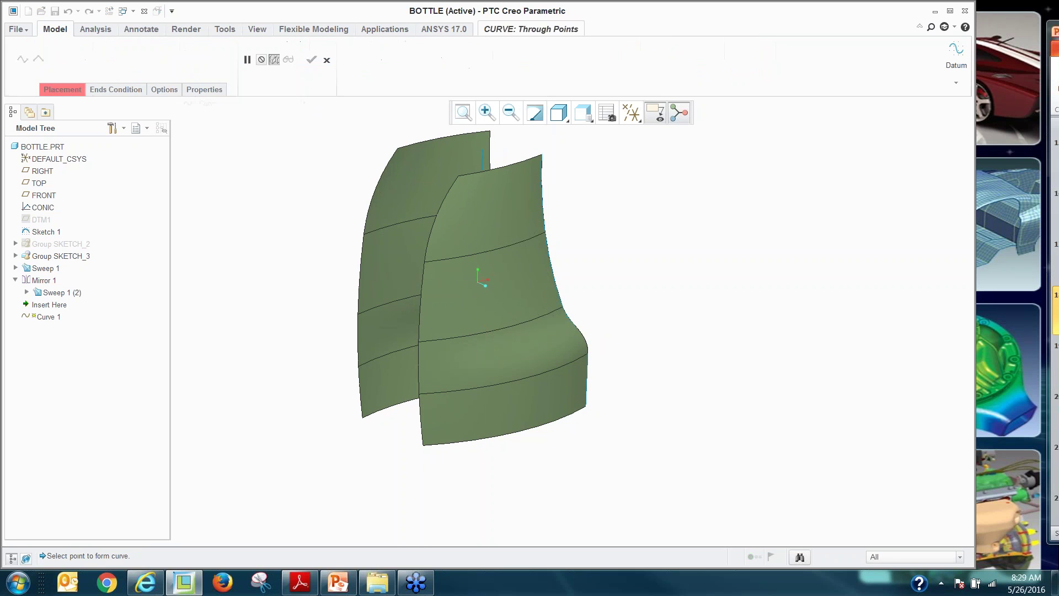
pyautogui.scroll(3, 406, 155)
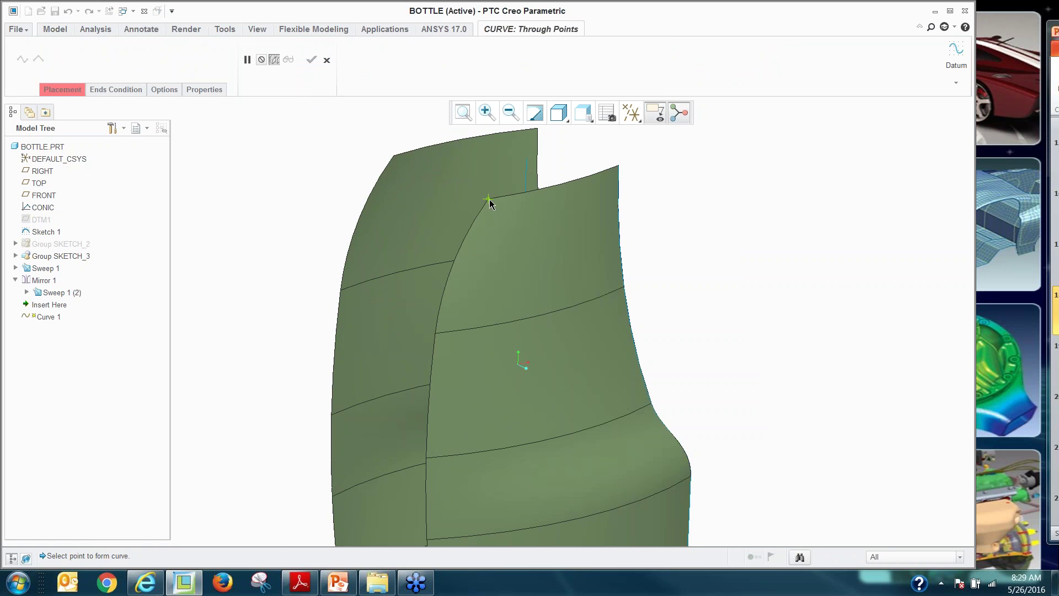
pyautogui.click(395, 157)
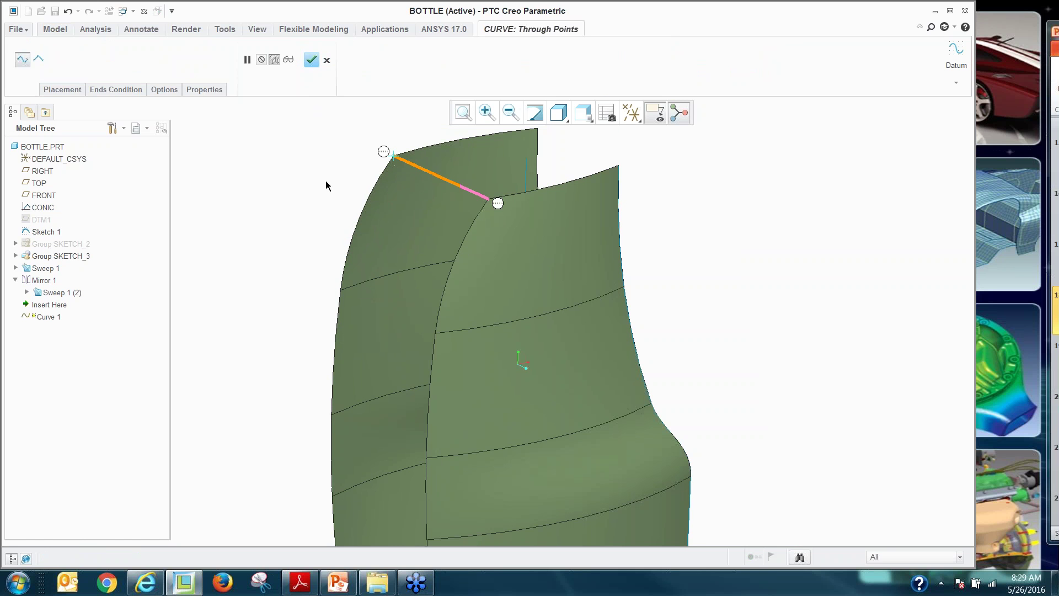
# Make the upper curve's end at the original swept surface tangent to that surface's top edge
pyautogui.rightClick(497, 205)
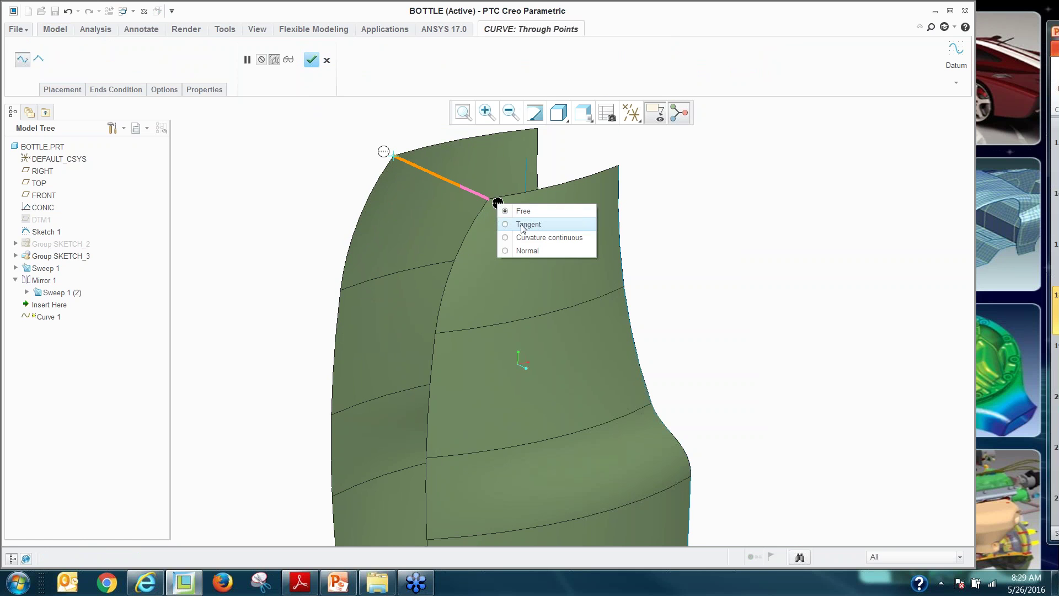
pyautogui.click(522, 224)
pyautogui.click(519, 197)
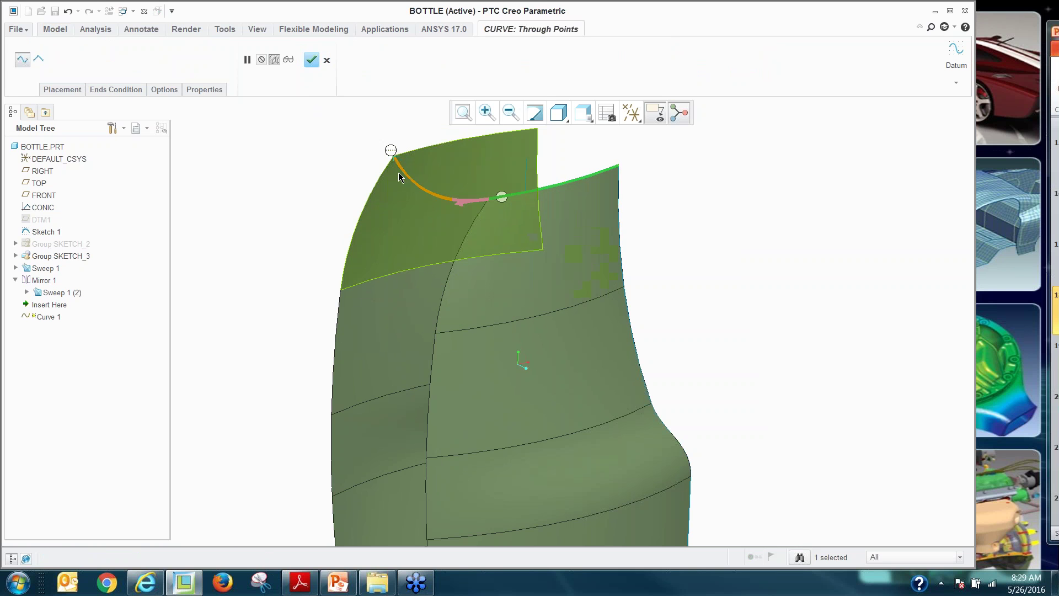
# Make the upper curve's other end tangent to the mirrored surface's top edge, reverse its direction to bulge outward, and complete the curve
pyautogui.rightClick(391, 151)
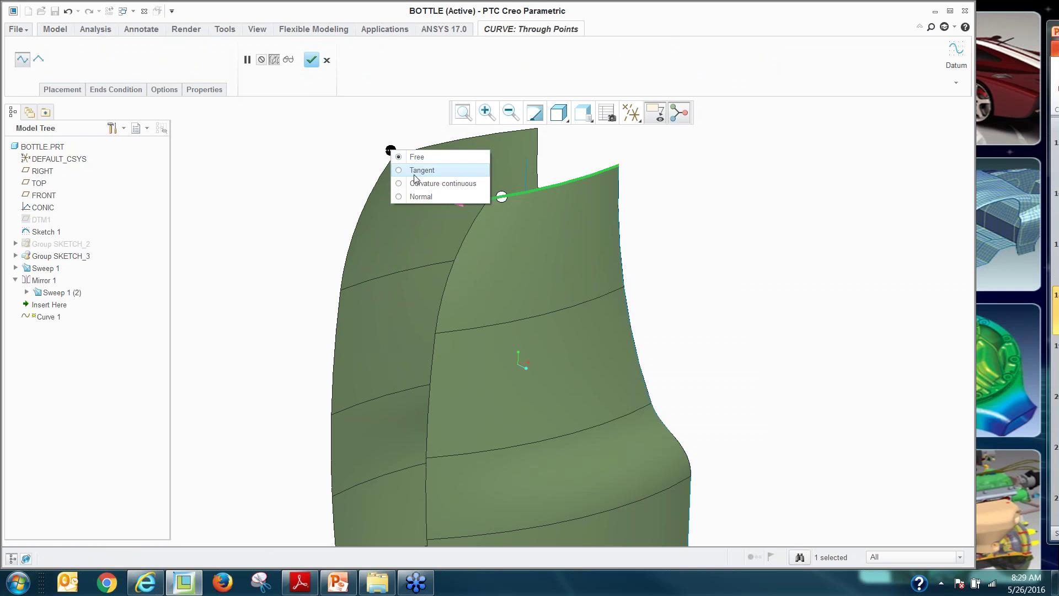
pyautogui.click(415, 170)
pyautogui.click(419, 154)
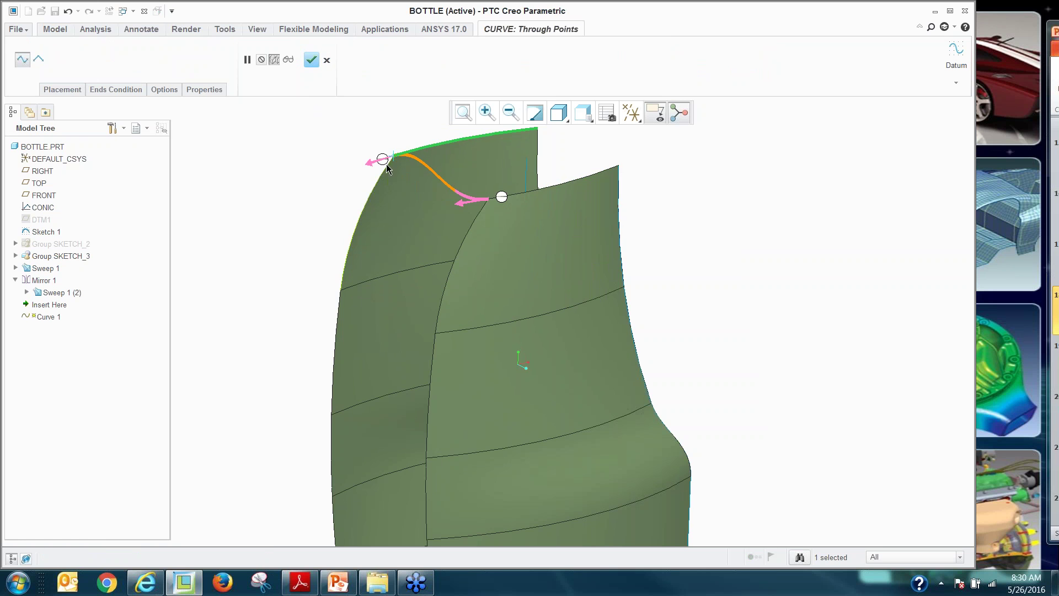
pyautogui.scroll(3, 414, 163)
pyautogui.scroll(-2, 313, 216)
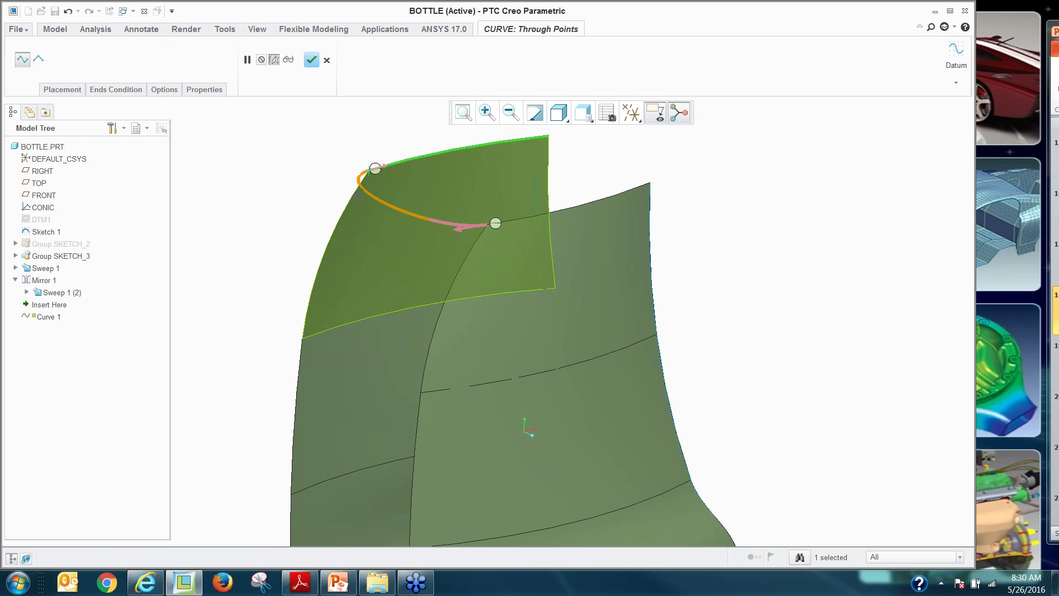
pyautogui.scroll(-3, 464, 269)
pyautogui.moveTo(463, 269); pyautogui.dragTo(683, 285, button='middle')
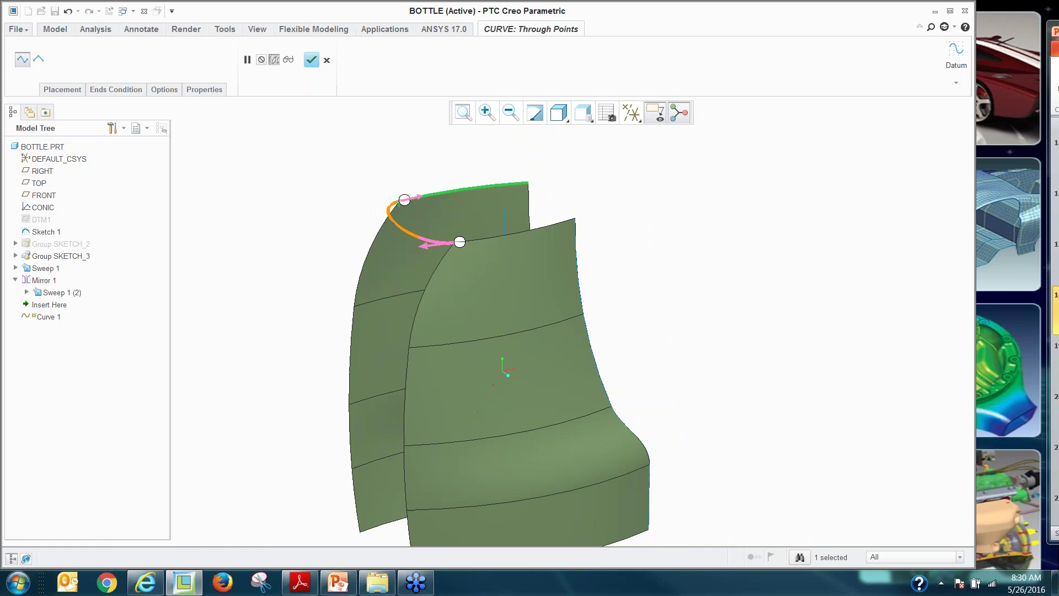
pyautogui.middleClick(684, 280)
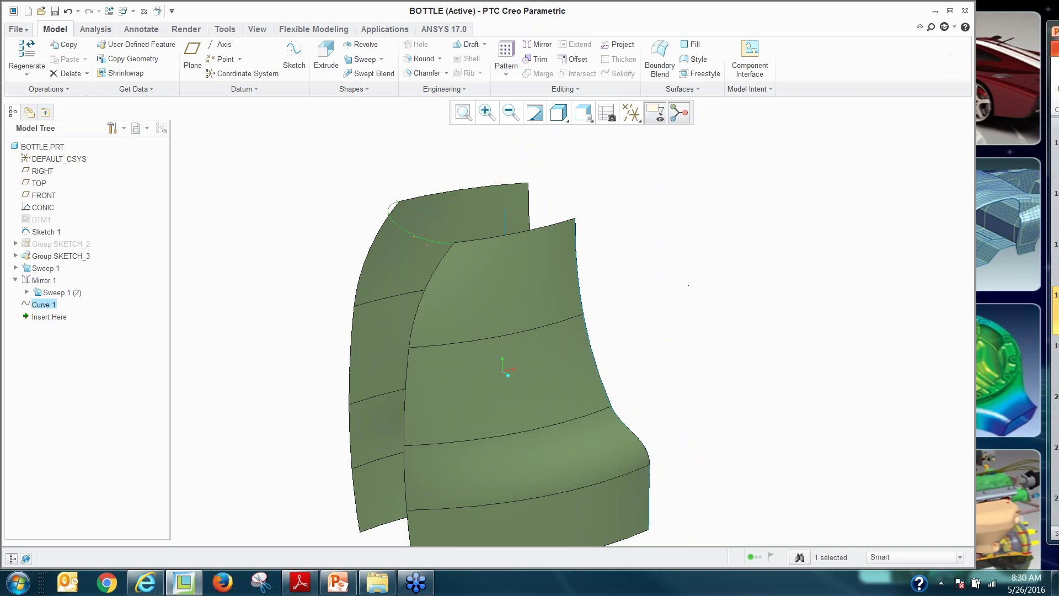
# Create a second curve through points joining the lower corners of the two surfaces on the same open side
pyautogui.scroll(-2, 681, 232)
pyautogui.scroll(3, 669, 439)
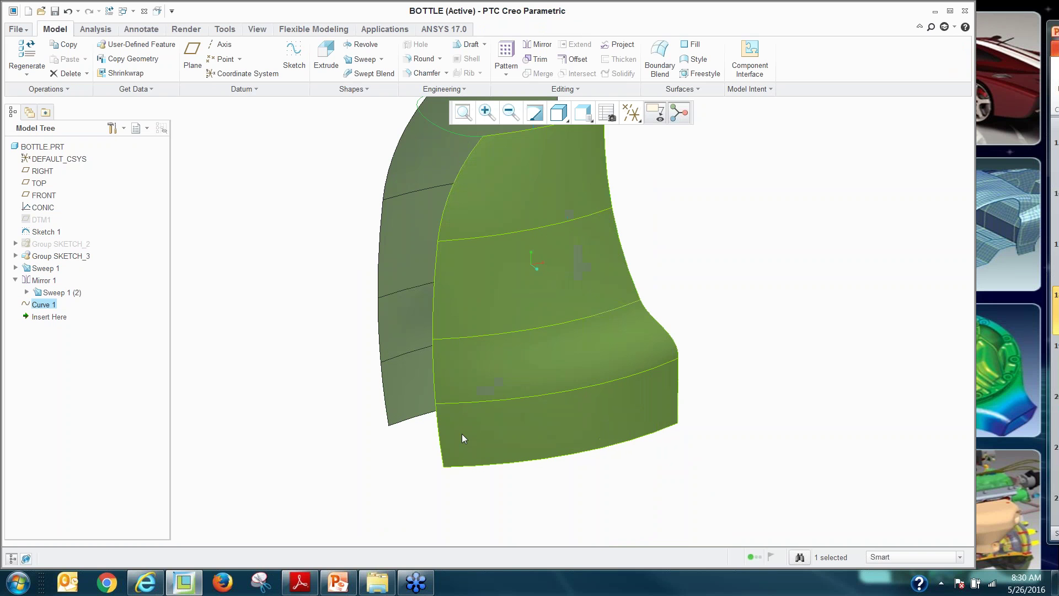
pyautogui.click(247, 275)
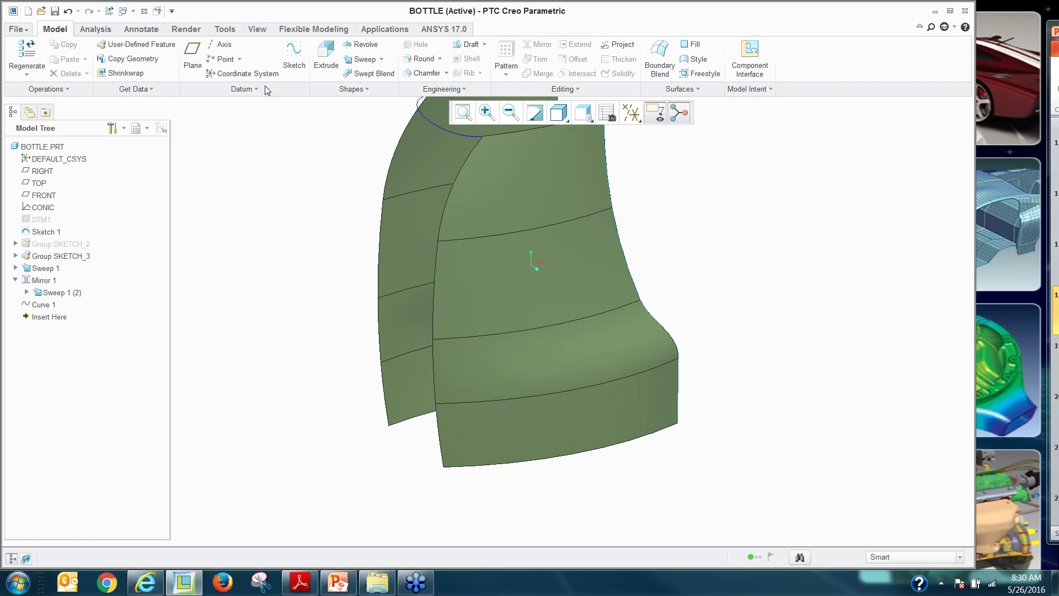
pyautogui.click(260, 88)
pyautogui.click(243, 104)
pyautogui.click(444, 467)
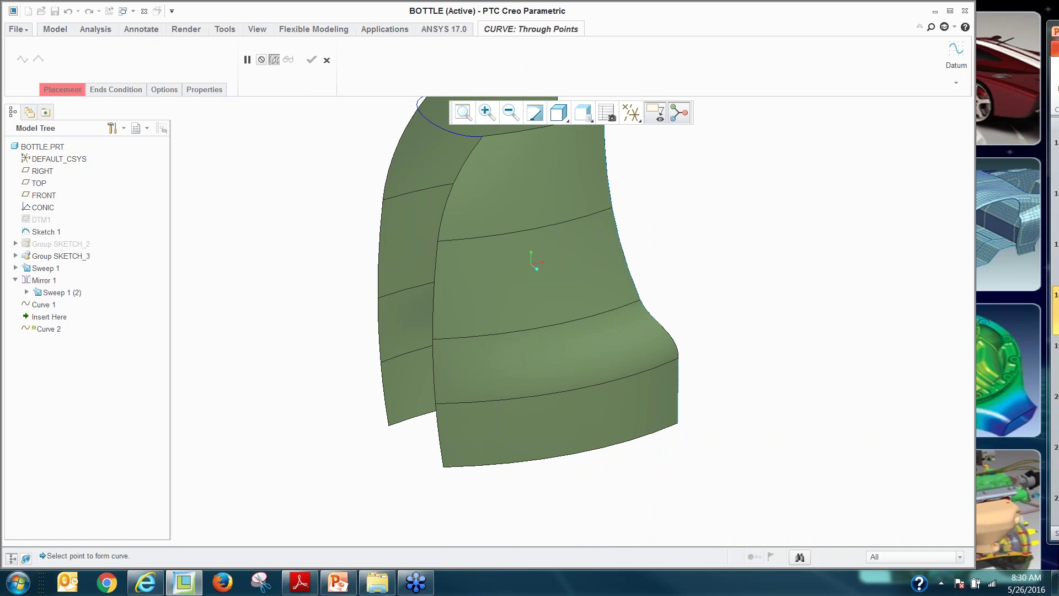
pyautogui.scroll(2, 367, 441)
pyautogui.click(378, 415)
pyautogui.scroll(-1, 414, 475)
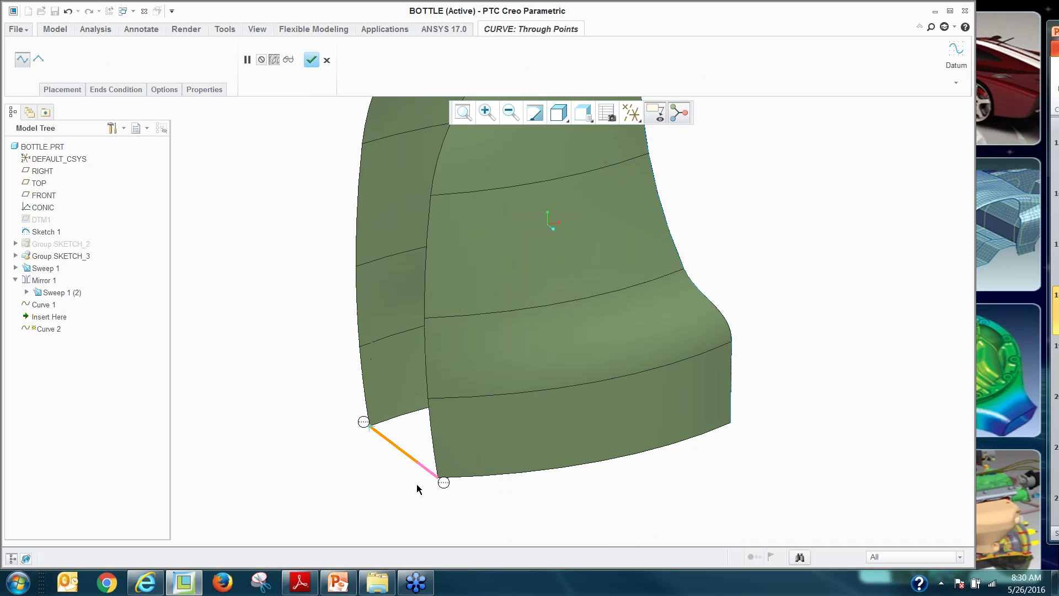
# Make the lower curve's end at the original swept surface tangent to that surface's bottom edge
pyautogui.rightClick(443, 483)
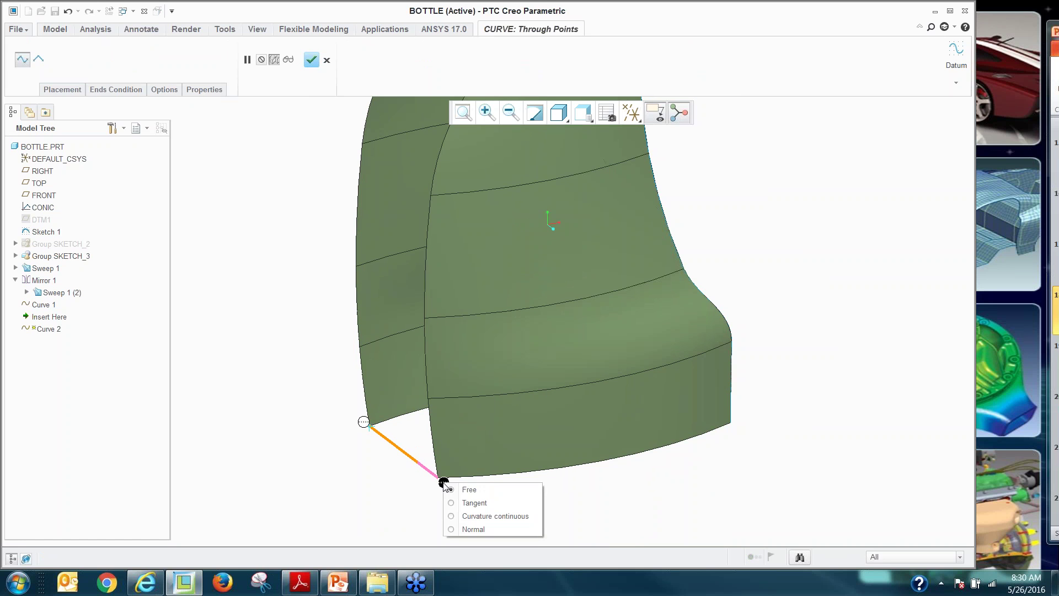
pyautogui.click(472, 501)
pyautogui.click(484, 477)
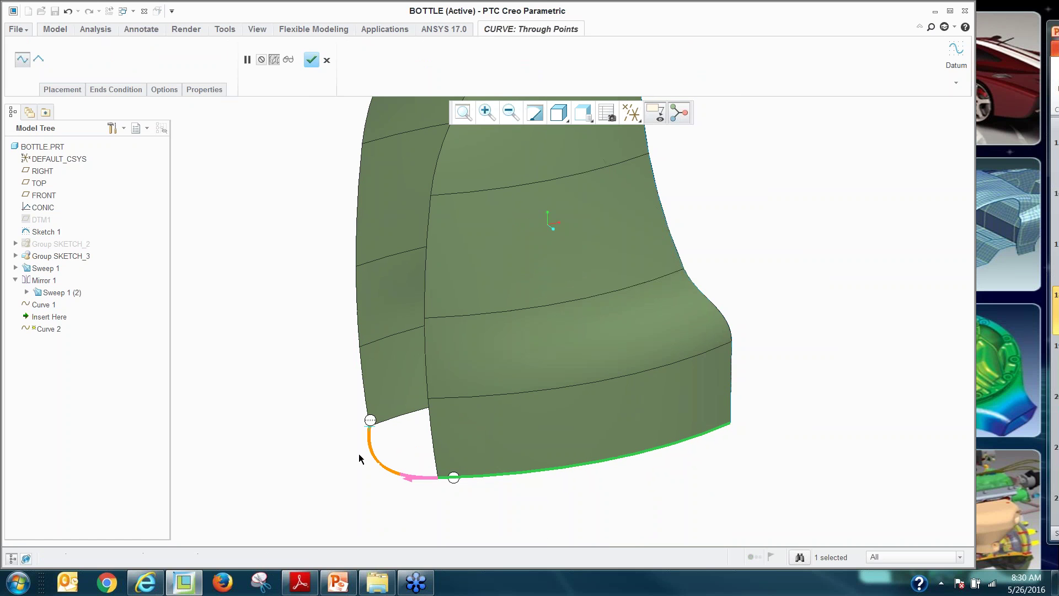
# Make the lower curve's other end tangent to the mirrored surface's bottom edge, reverse its direction to bulge outward, and complete the curve
pyautogui.rightClick(370, 421)
pyautogui.click(390, 441)
pyautogui.click(386, 423)
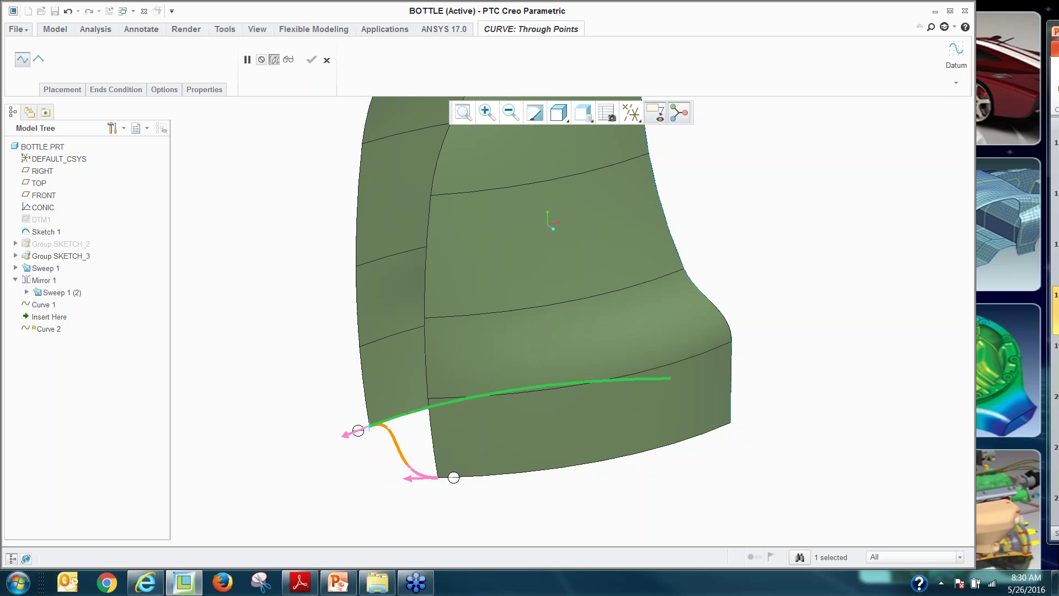
pyautogui.click(351, 433)
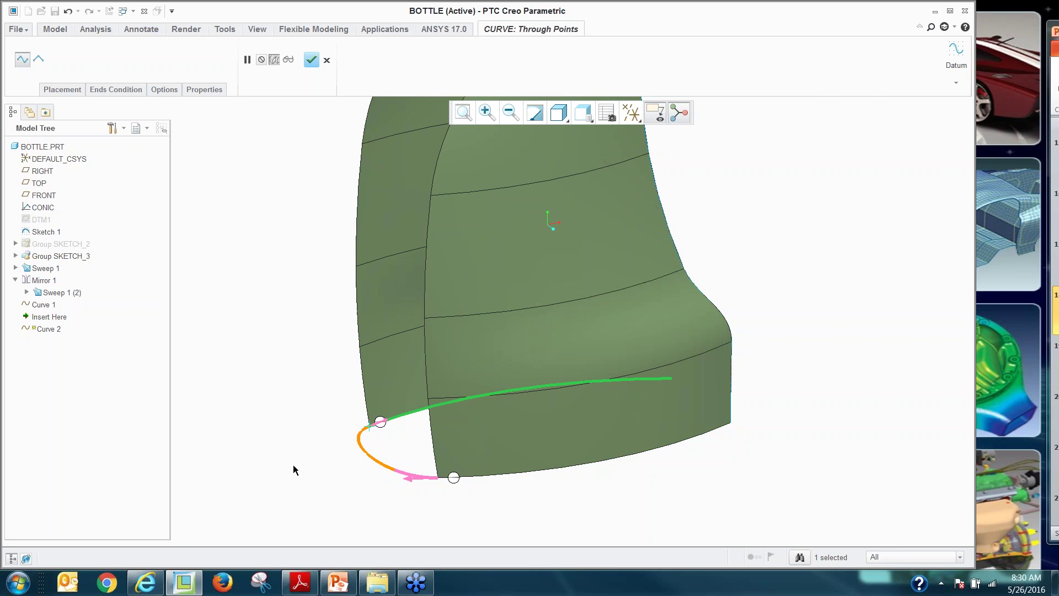
pyautogui.middleClick(293, 465)
pyautogui.moveTo(293, 465)
pyautogui.mouseDown(button='middle')
pyautogui.moveTo(257, 440)
pyautogui.moveTo(307, 458)
pyautogui.mouseUp(button='middle')
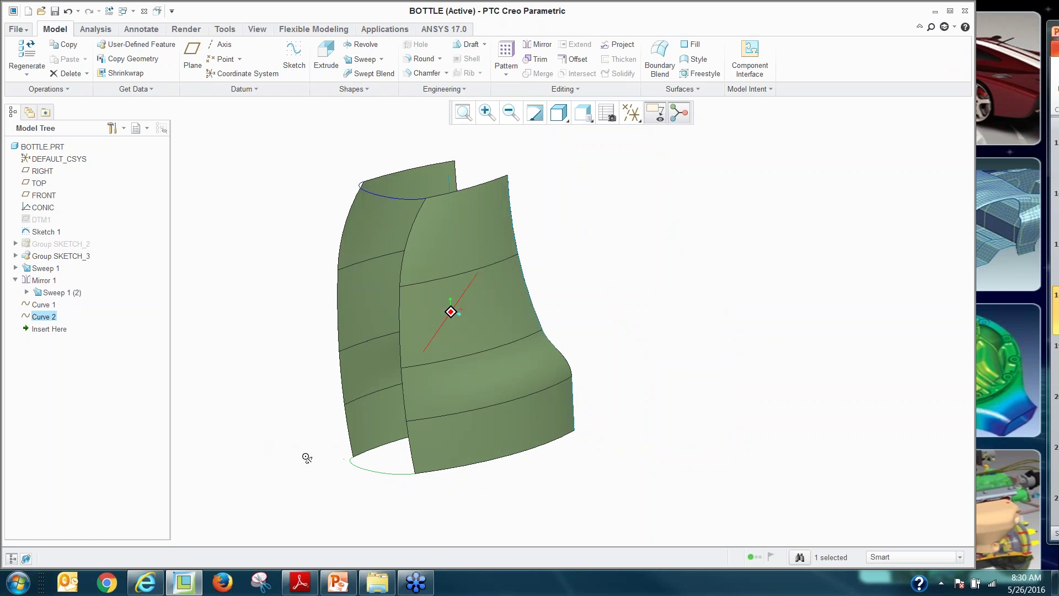
# Start a boundary blend using the facing side edges of the swept and mirrored surfaces as the first-direction chains
pyautogui.click(281, 392)
pyautogui.scroll(3, 381, 274)
pyautogui.scroll(-2, 379, 270)
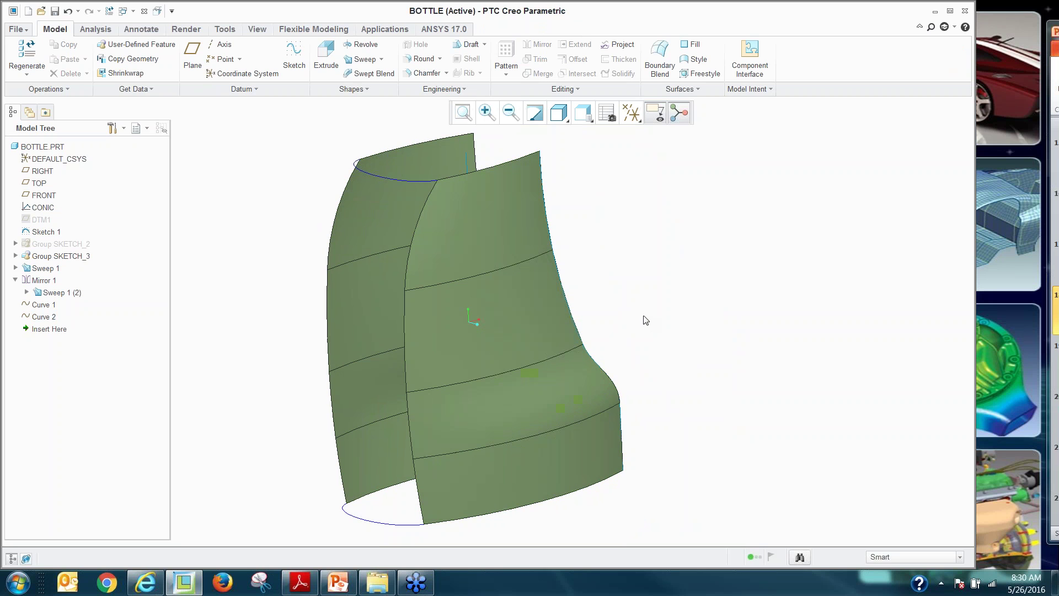
pyautogui.click(659, 62)
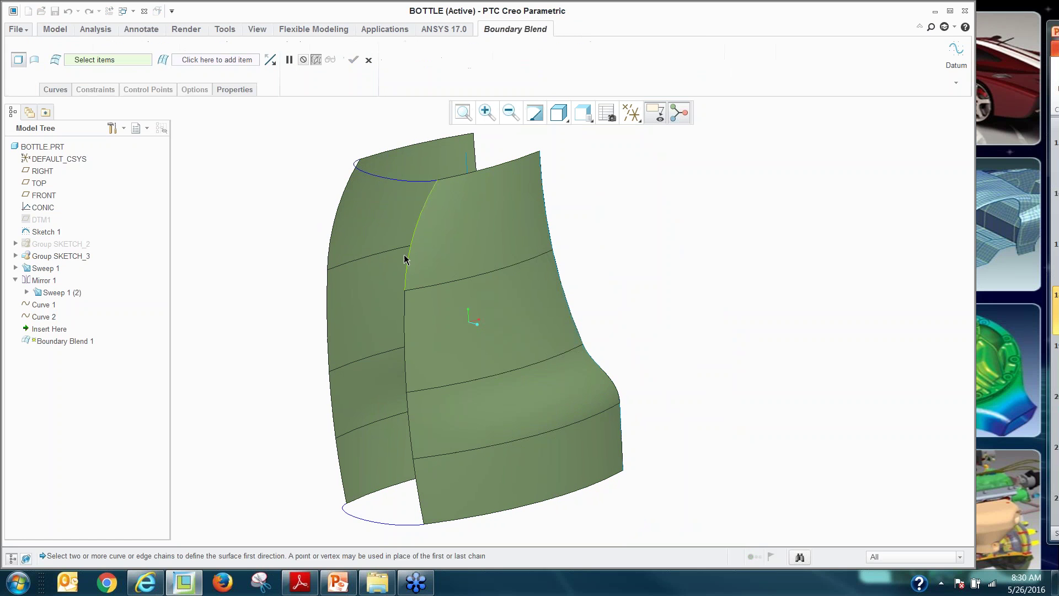
pyautogui.click(405, 369)
pyautogui.scroll(-2, 704, 282)
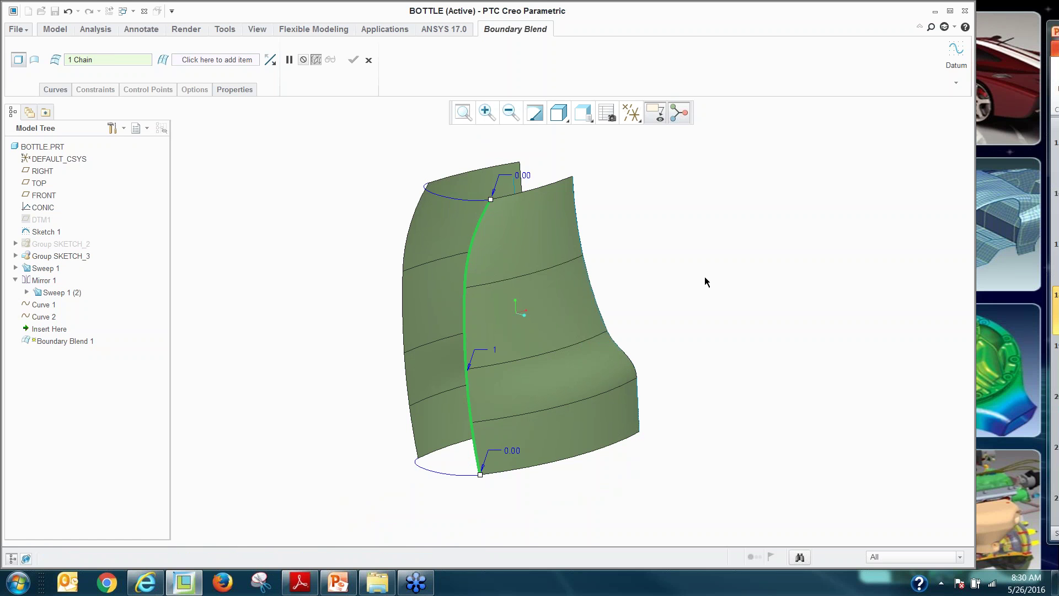
pyautogui.moveTo(692, 281)
pyautogui.mouseDown(button='middle')
pyautogui.moveTo(726, 279)
pyautogui.moveTo(700, 275)
pyautogui.moveTo(693, 287)
pyautogui.mouseUp(button='middle')
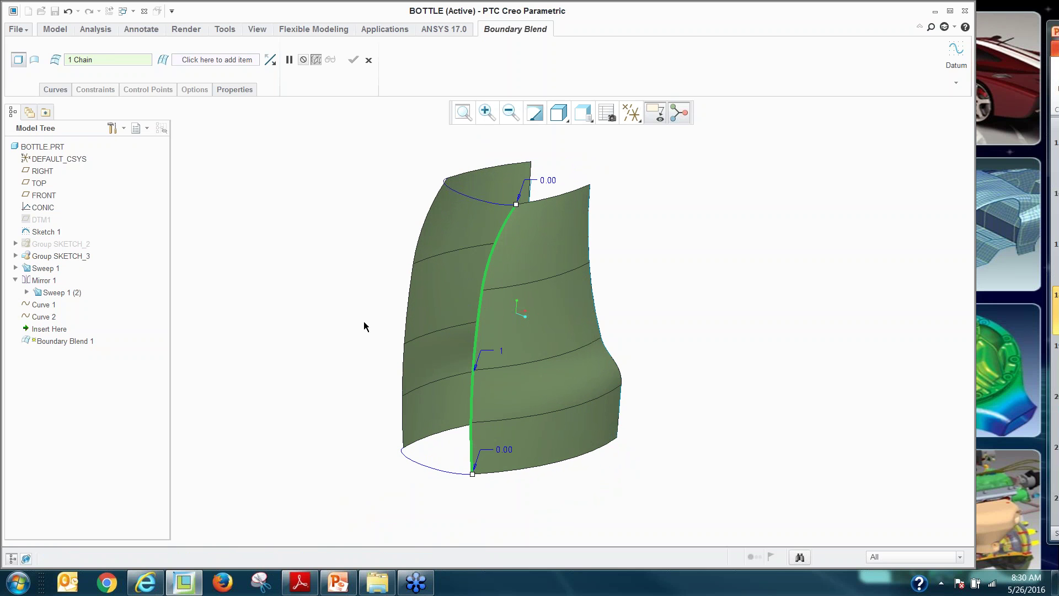
pyautogui.keyDown('ctrl'); pyautogui.click(409, 298); pyautogui.keyUp('ctrl')
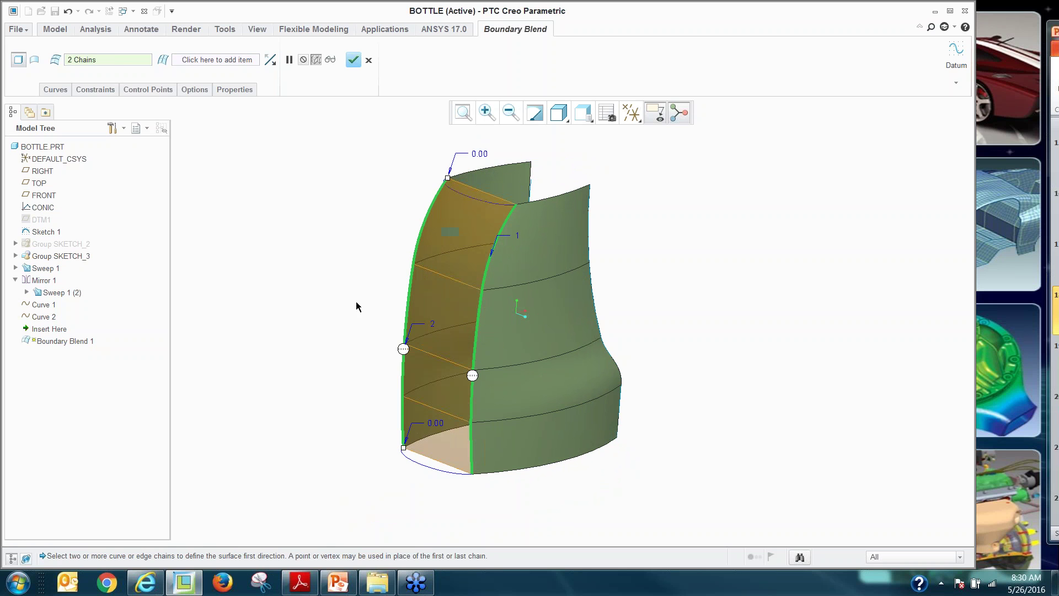
# Add the upper and lower bridging curves as the boundary blend's second-direction chains
pyautogui.rightClick(339, 270)
pyautogui.click(361, 287)
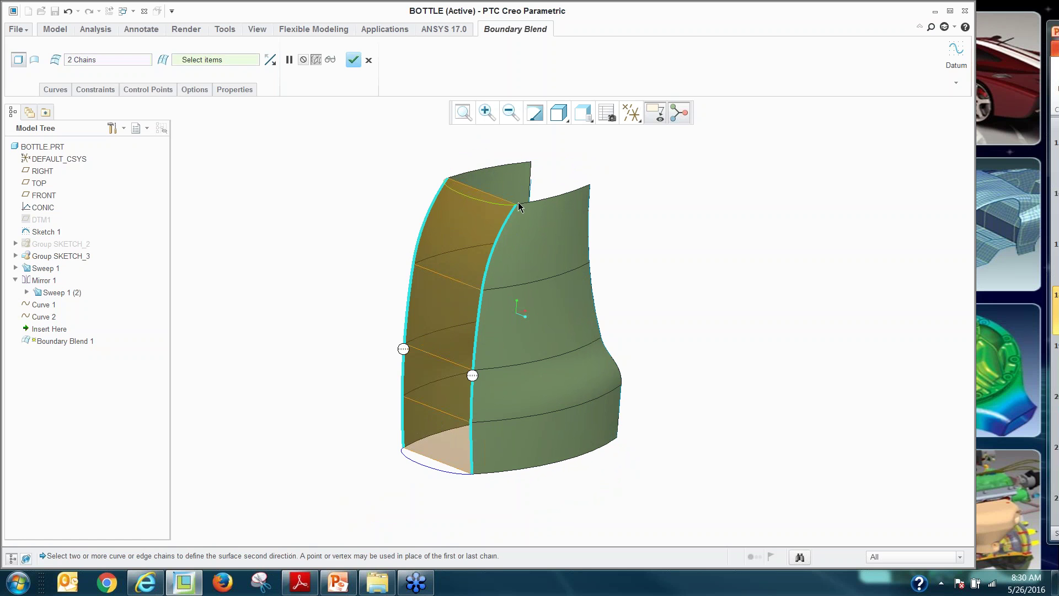
pyautogui.click(467, 202)
pyautogui.keyDown('ctrl'); pyautogui.click(431, 466); pyautogui.keyUp('ctrl')
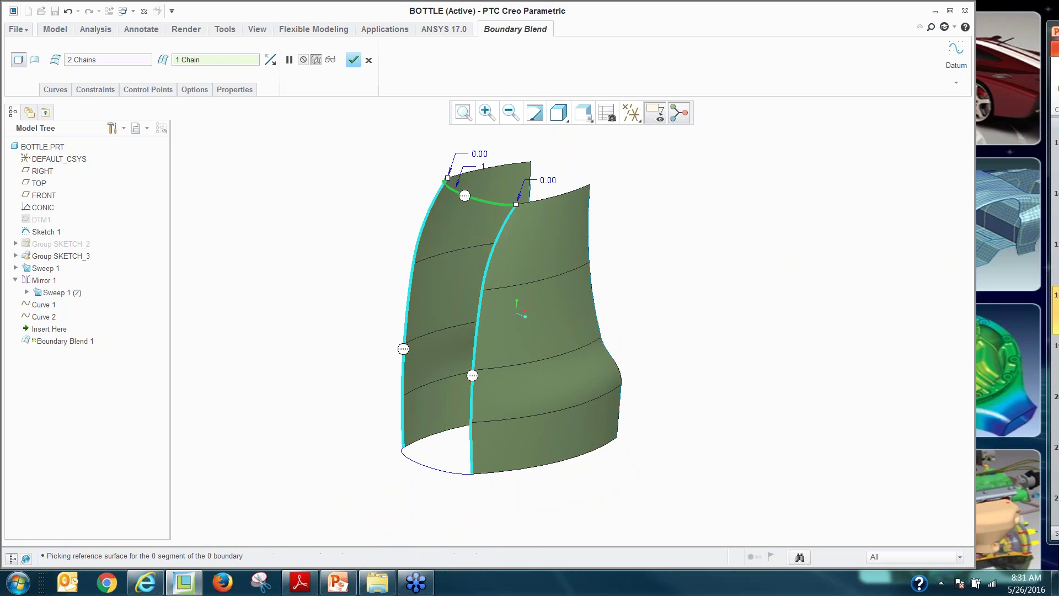
pyautogui.moveTo(430, 466); pyautogui.dragTo(342, 359, button='middle')
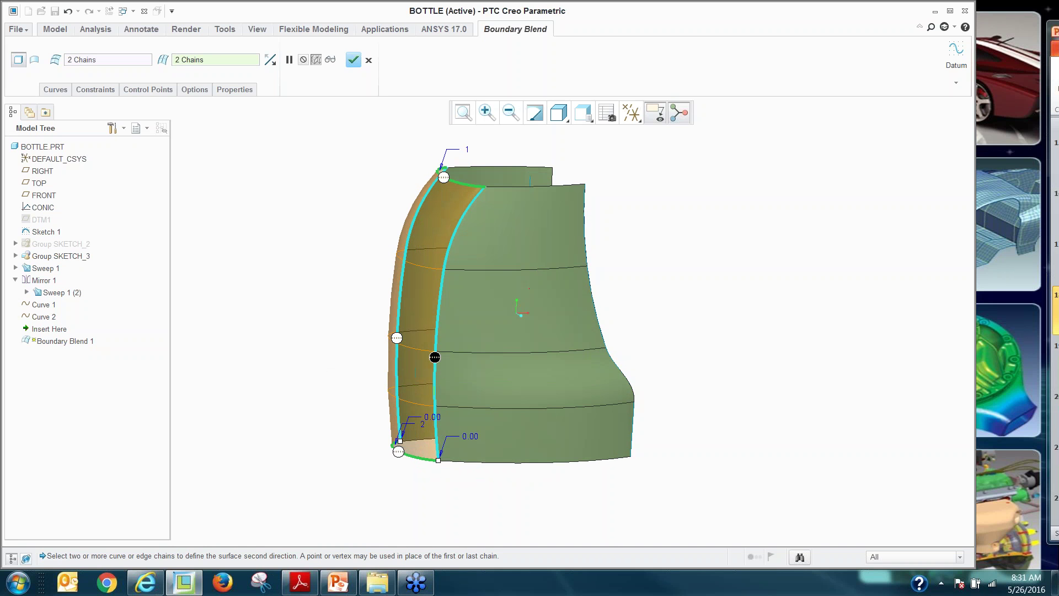
# Constrain the blend's two side boundaries to join the adjoining surfaces smoothly, and complete the boundary blend
pyautogui.rightClick(435, 357)
pyautogui.rightClick(397, 337)
pyautogui.click(423, 360)
pyautogui.middleClick(286, 280)
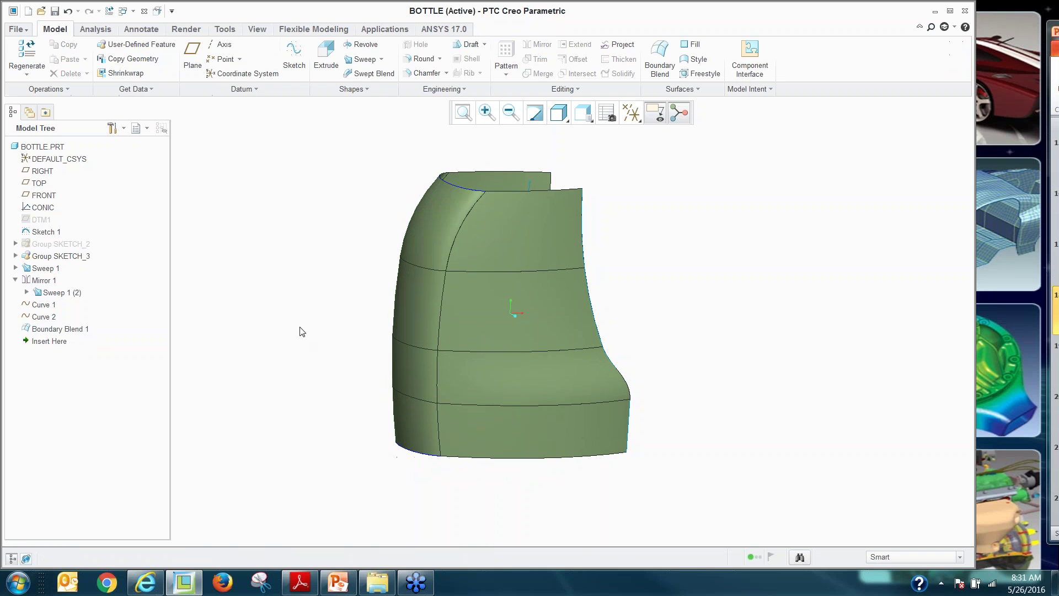
pyautogui.moveTo(300, 331); pyautogui.dragTo(364, 336, button='middle')
pyautogui.moveTo(276, 328)
pyautogui.mouseDown(button='middle')
pyautogui.moveTo(329, 355)
pyautogui.moveTo(314, 329)
pyautogui.moveTo(288, 336)
pyautogui.mouseUp(button='middle')
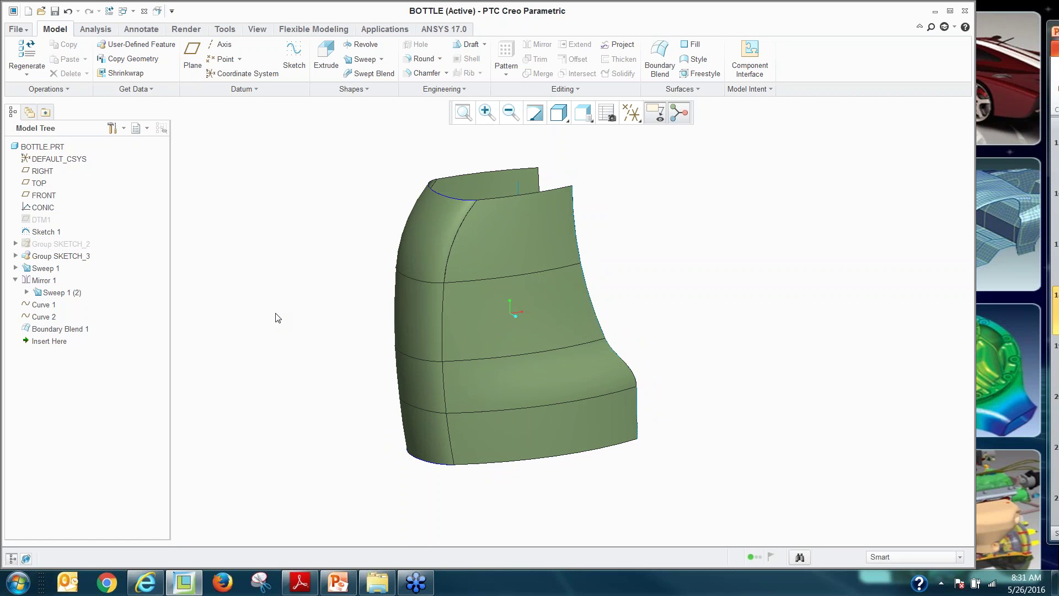
# Close the bottle model and erase all objects that are not displayed from the session
pyautogui.click(157, 11)
pyautogui.click(160, 60)
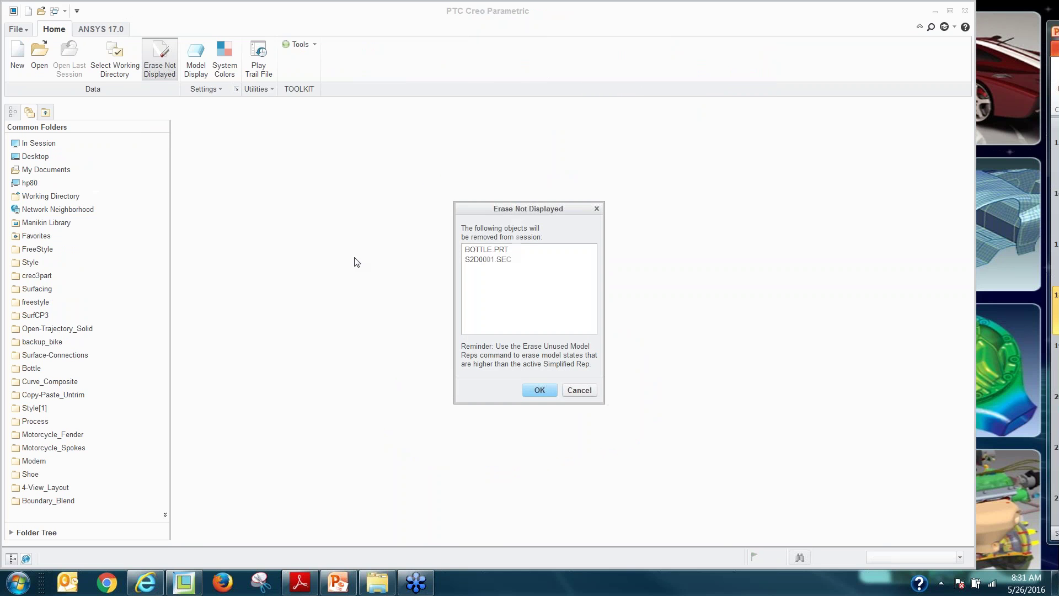
pyautogui.click(539, 390)
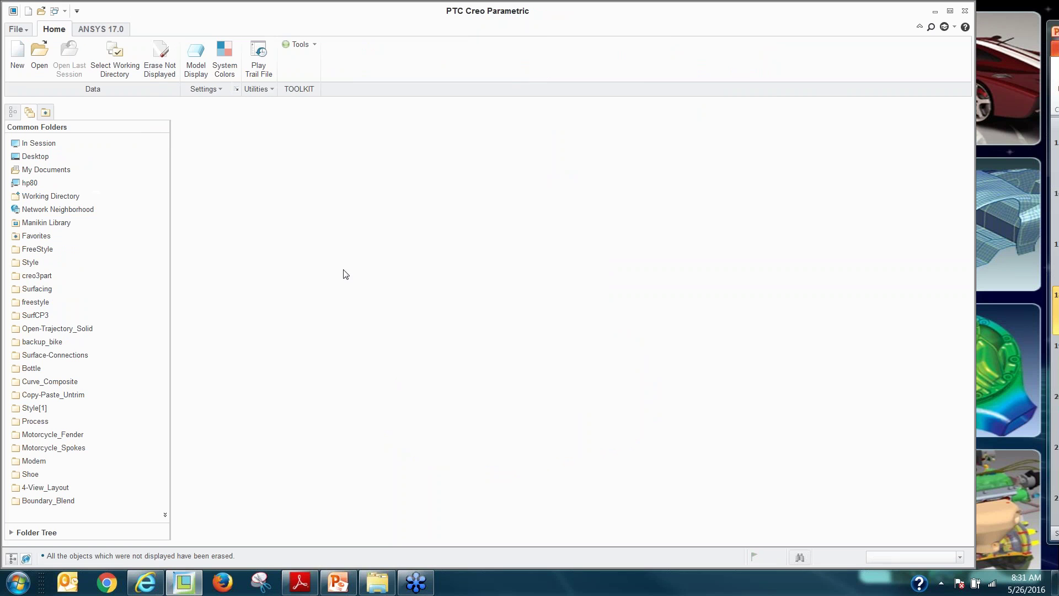
# Open composite.prt from the Curve_Composite folder and inspect the patch boundaries of its boundary blend surface
pyautogui.click(40, 369)
pyautogui.click(40, 381)
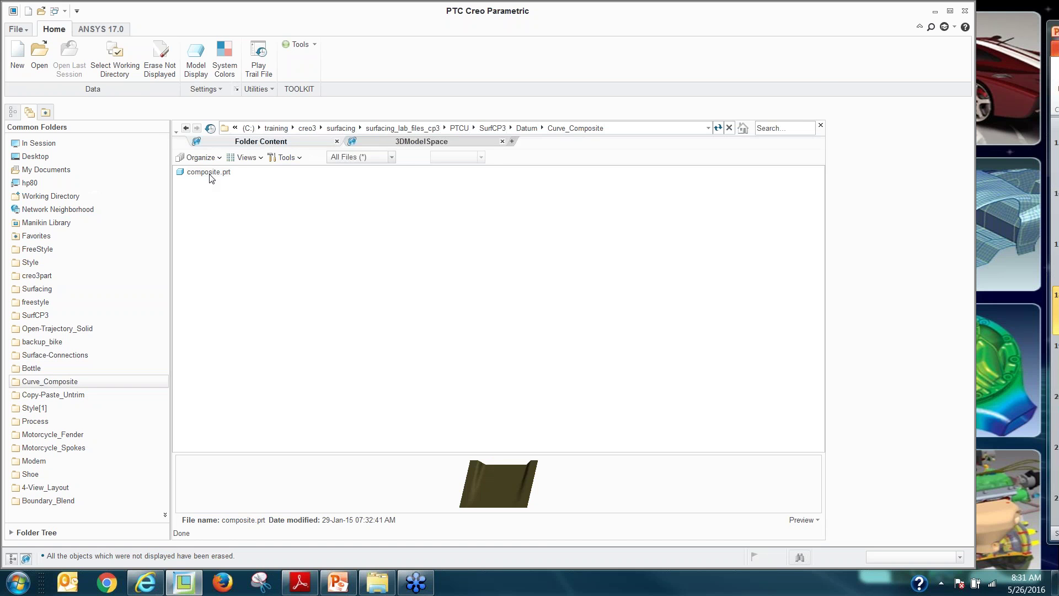
pyautogui.doubleClick(209, 175)
pyautogui.moveTo(545, 309)
pyautogui.mouseDown(button='middle')
pyautogui.moveTo(534, 296)
pyautogui.moveTo(567, 336)
pyautogui.moveTo(544, 336)
pyautogui.moveTo(554, 331)
pyautogui.mouseUp(button='middle')
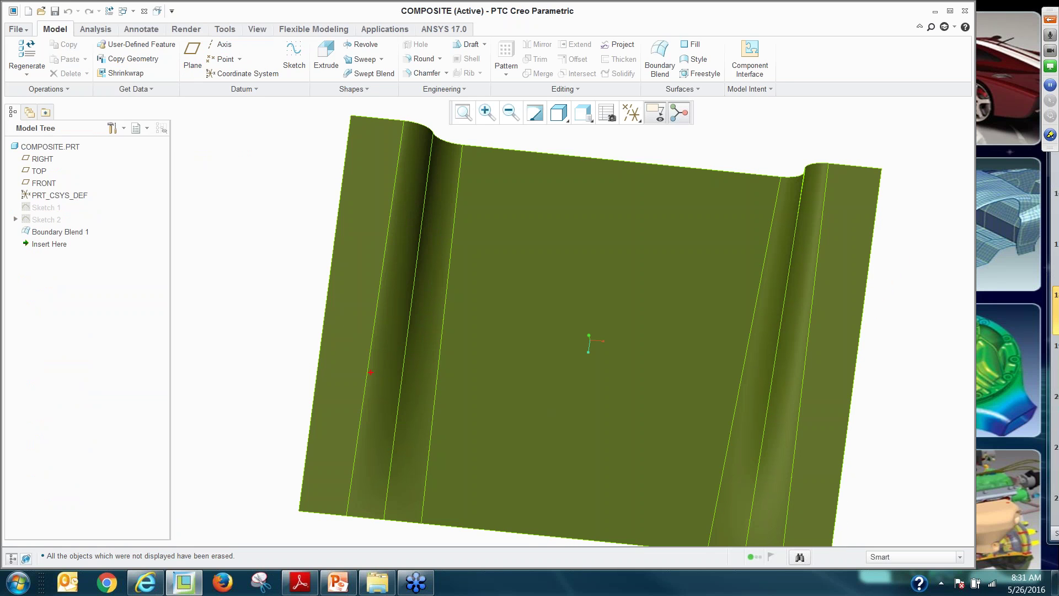
pyautogui.moveTo(371, 373); pyautogui.dragTo(437, 389)
pyautogui.moveTo(716, 390); pyautogui.dragTo(815, 443)
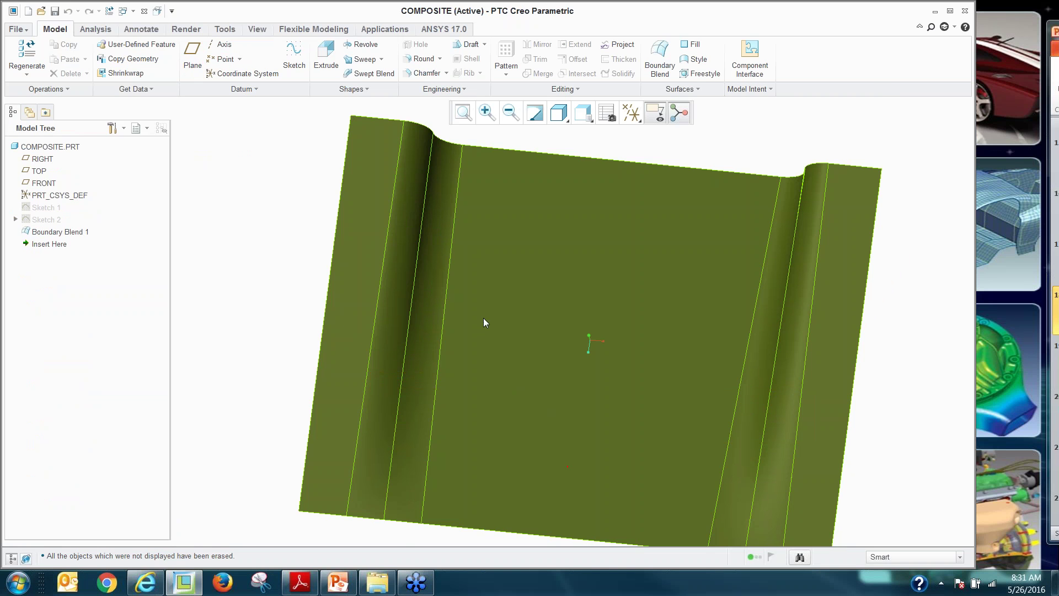
pyautogui.moveTo(484, 318); pyautogui.dragTo(591, 277, button='middle')
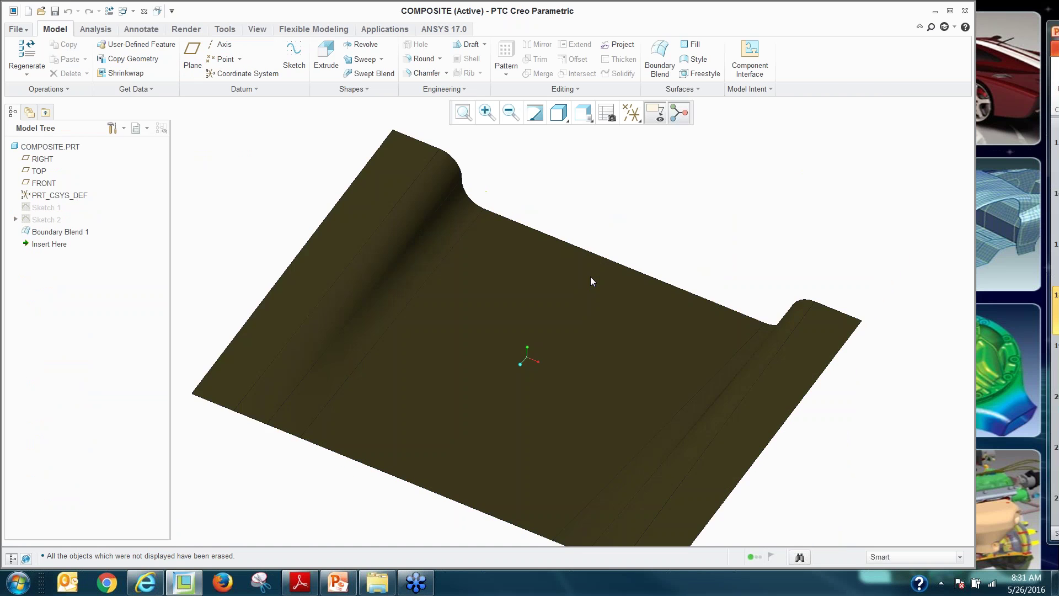
# Move the insertion point ahead of Boundary Blend 1 and unhide Sketch 1 and Sketch 2
pyautogui.scroll(2, 590, 276)
pyautogui.moveTo(48, 244); pyautogui.dragTo(43, 224)
pyautogui.click(43, 207)
pyautogui.keyDown('ctrl'); pyautogui.click(43, 220); pyautogui.keyUp('ctrl')
pyautogui.rightClick(39, 221)
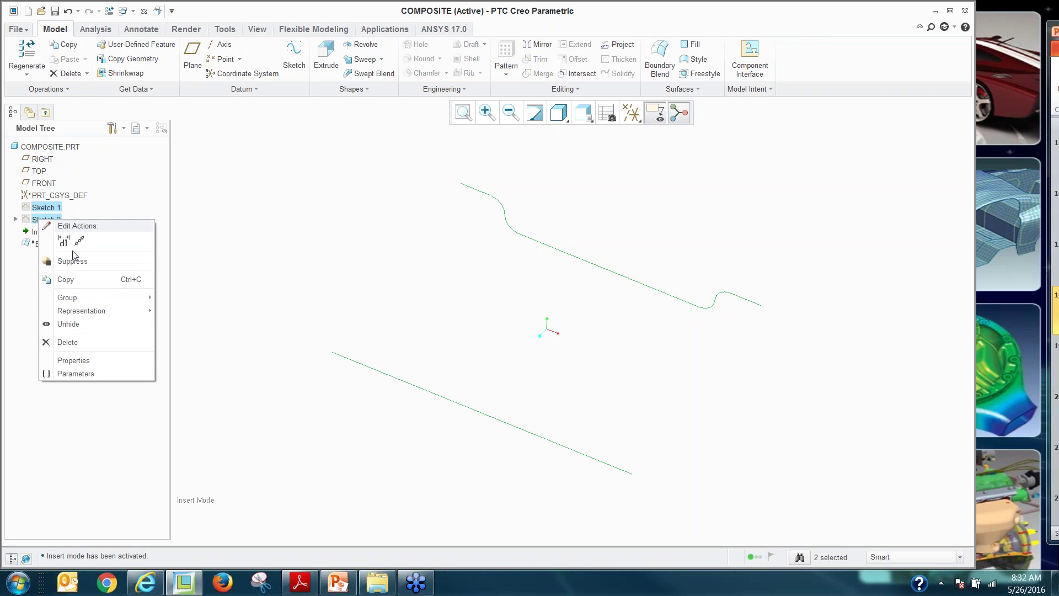
pyautogui.click(77, 324)
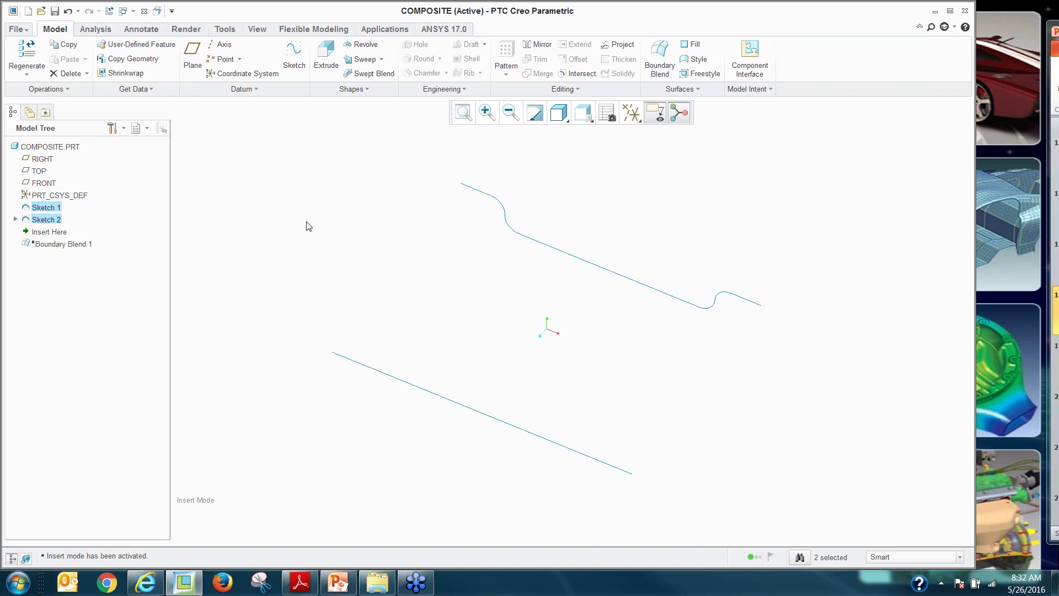
pyautogui.click(308, 226)
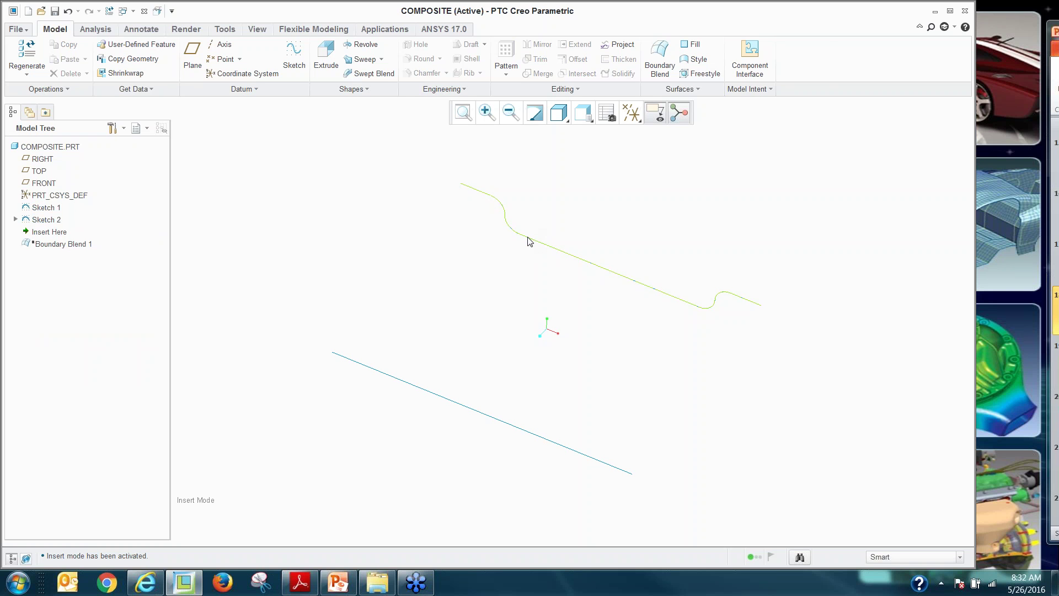
# Open the definition of Sketch 1, examine its line and arc segments, and exit the sketch without saving
pyautogui.click(528, 238)
pyautogui.rightClick(528, 238)
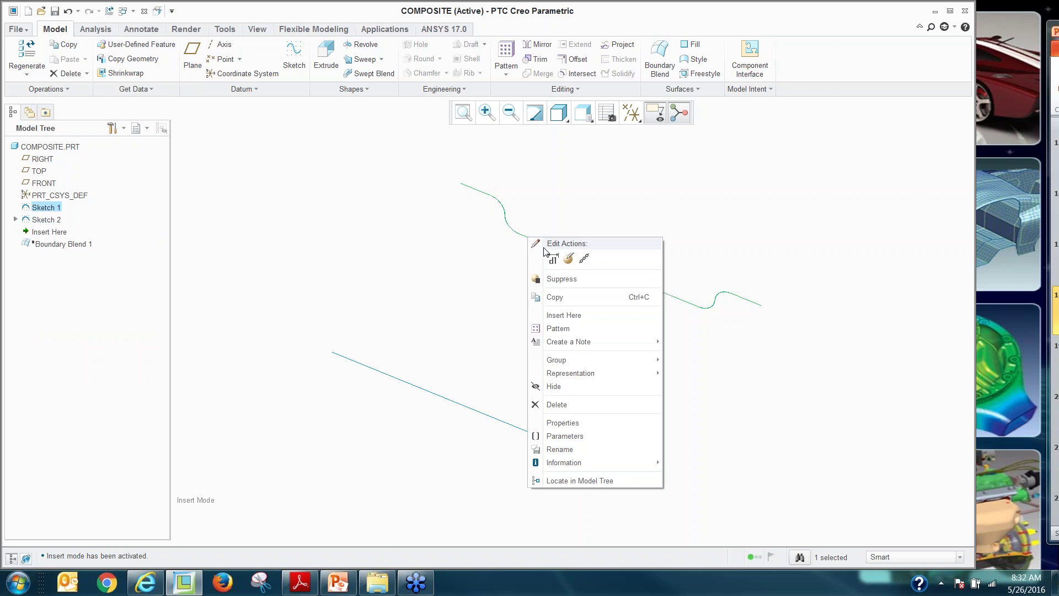
pyautogui.click(574, 255)
pyautogui.scroll(4, 475, 179)
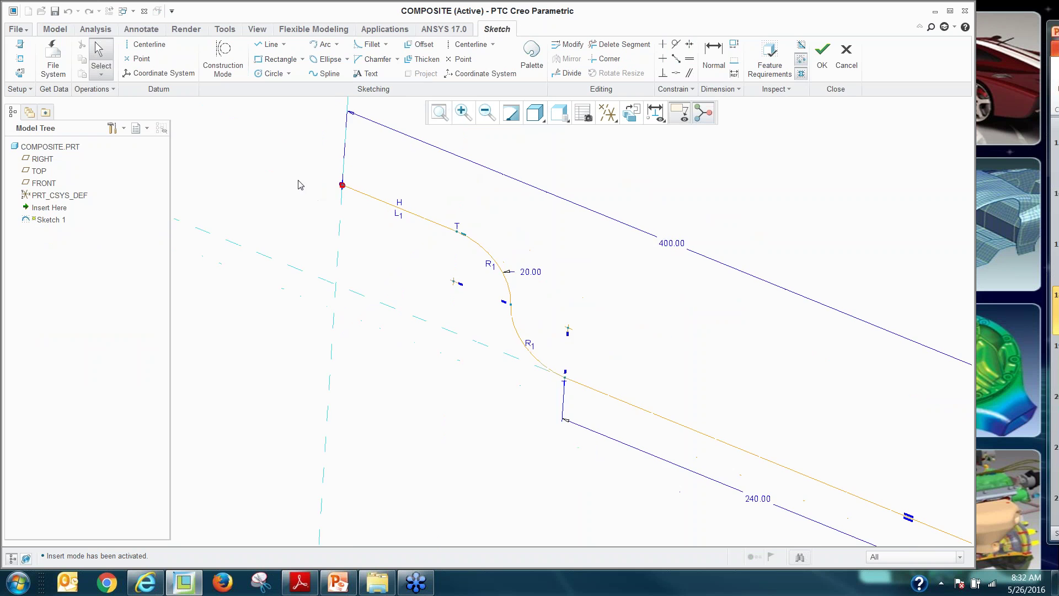
pyautogui.scroll(-2, 432, 250)
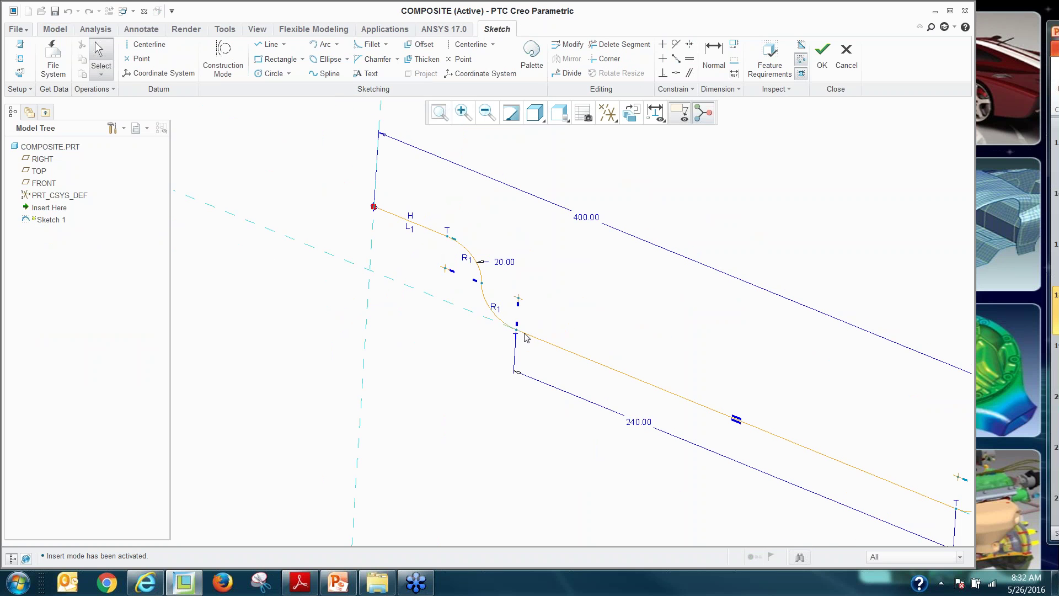
pyautogui.scroll(-2, 394, 296)
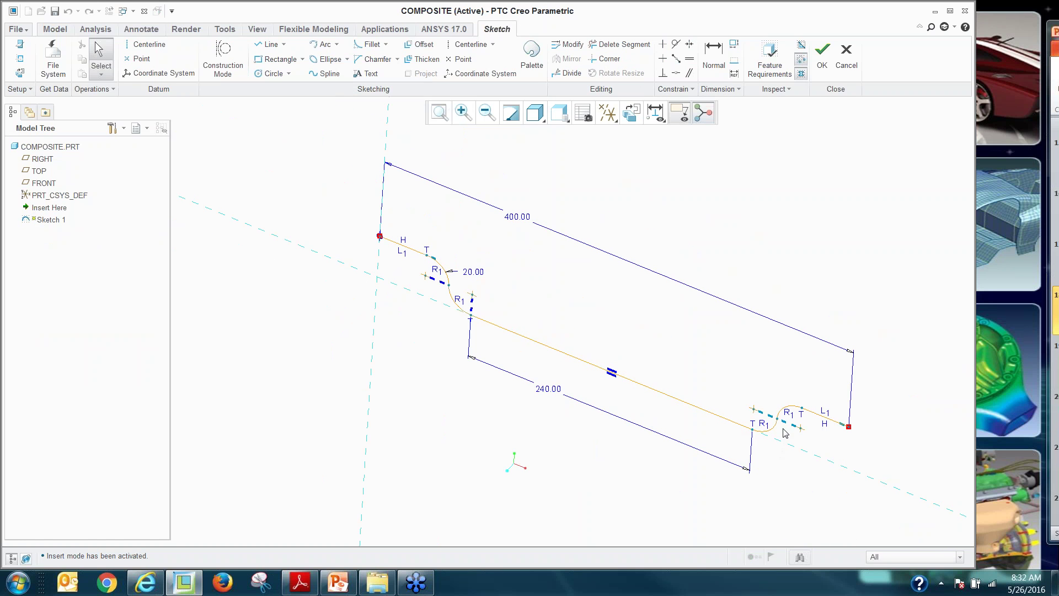
pyautogui.scroll(3, 462, 277)
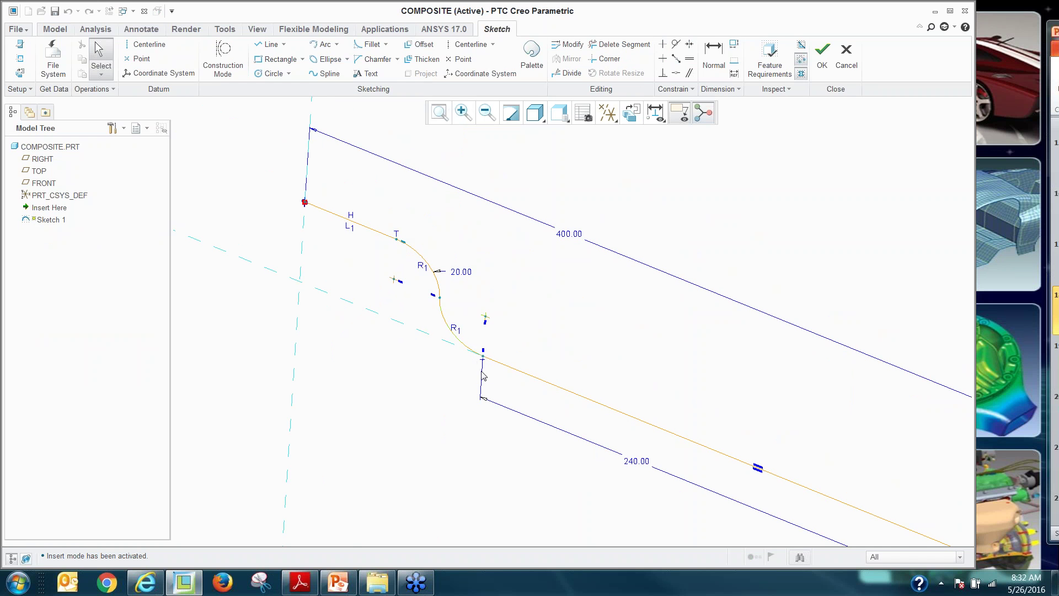
pyautogui.scroll(-2, 428, 334)
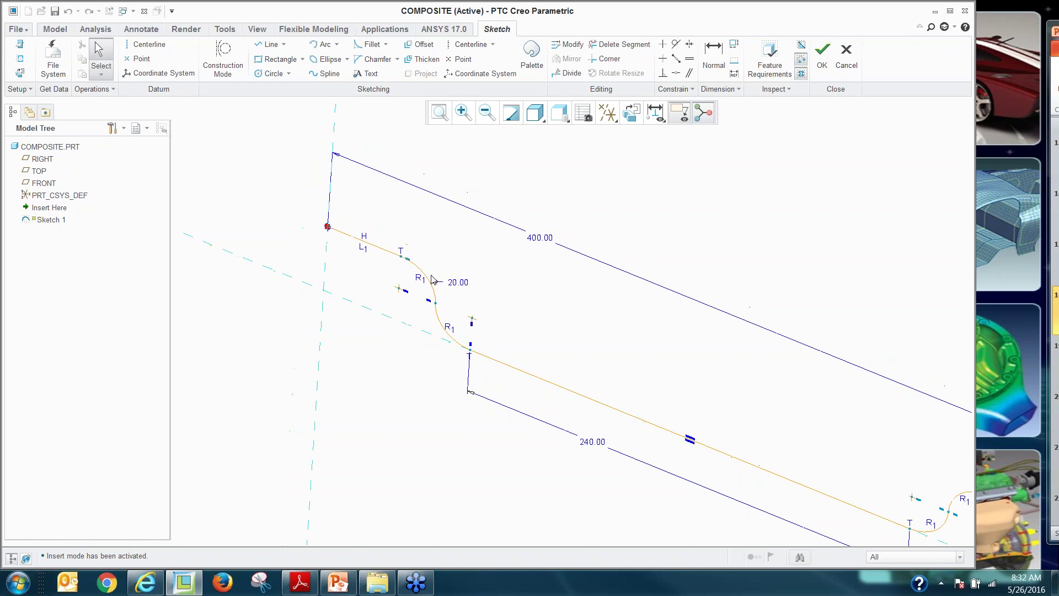
pyautogui.scroll(-2, 397, 330)
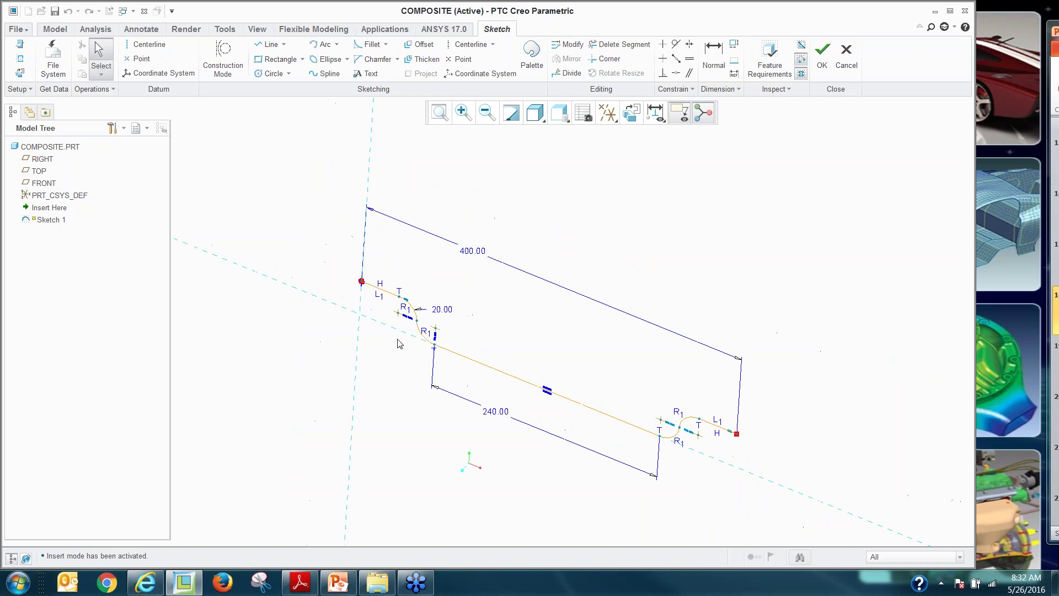
pyautogui.click(840, 61)
pyautogui.click(568, 309)
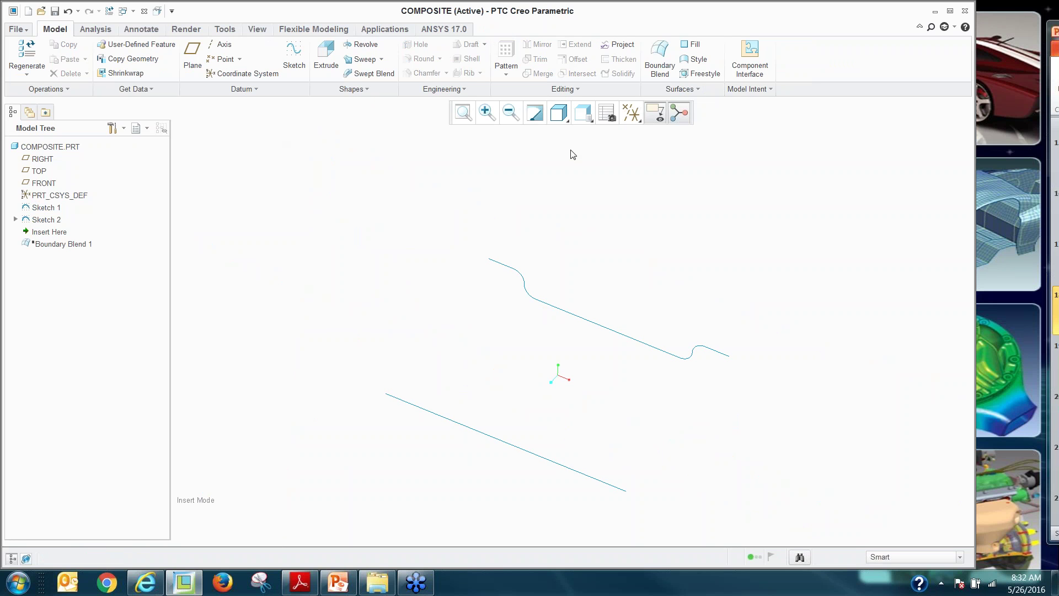
# Try a boundary blend between Sketch 1 and Sketch 2 to examine its patch layout, and cancel it
pyautogui.click(660, 58)
pyautogui.click(571, 314)
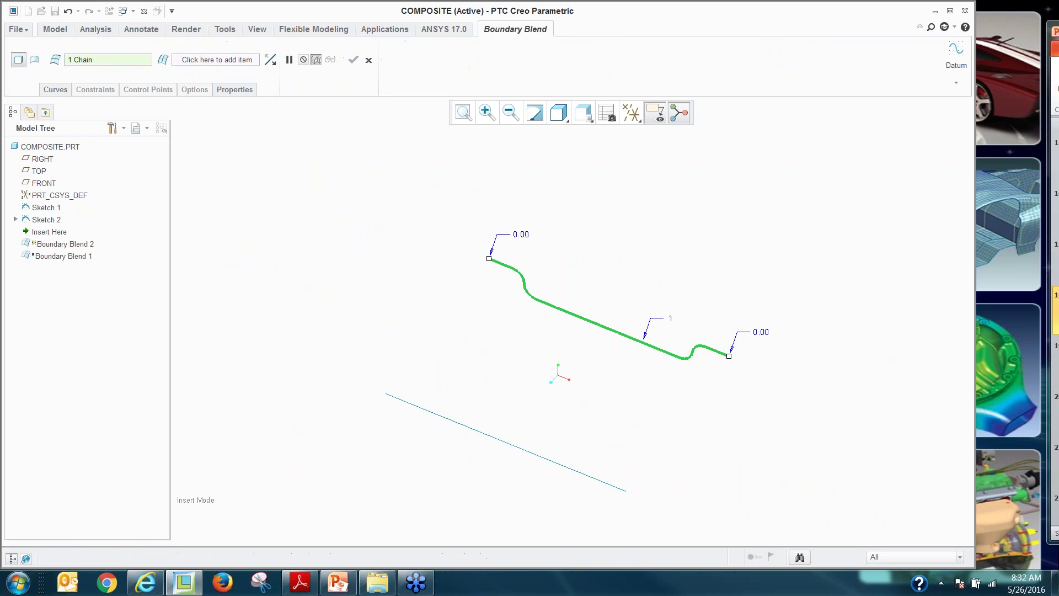
pyautogui.keyDown('ctrl'); pyautogui.click(477, 436); pyautogui.keyUp('ctrl')
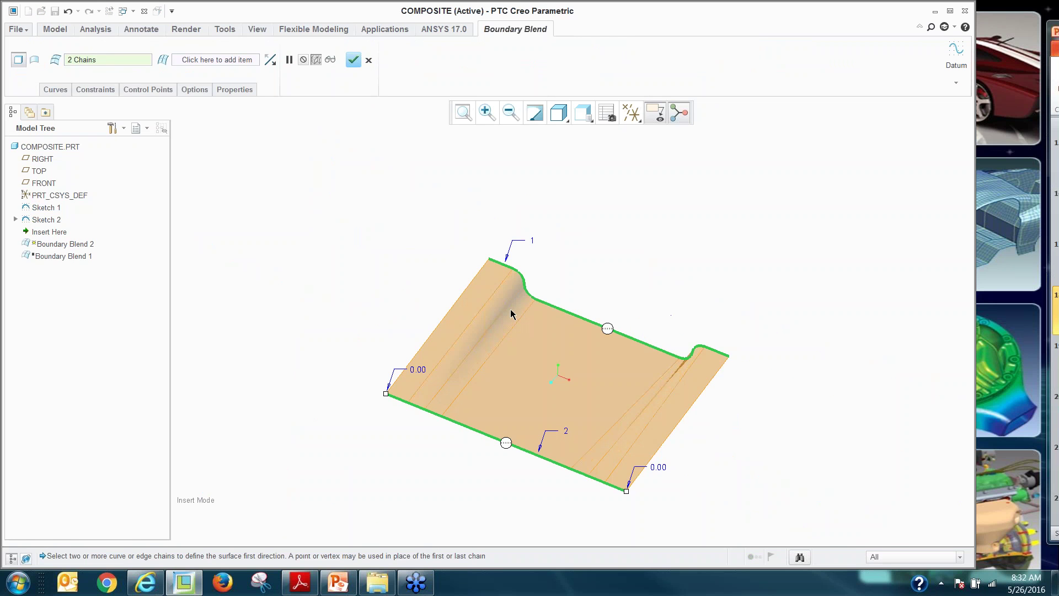
pyautogui.scroll(3, 432, 346)
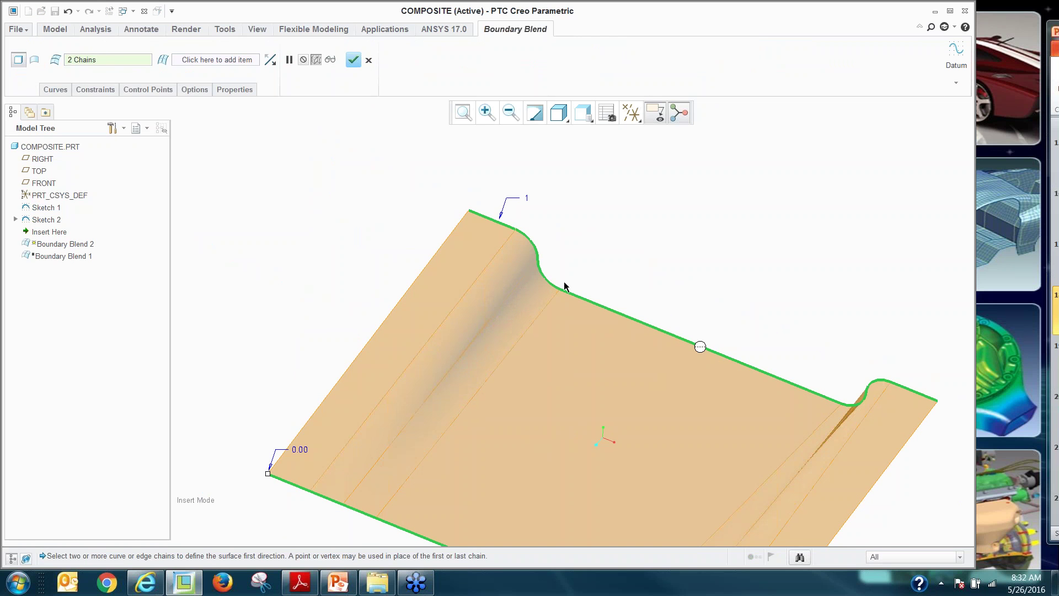
pyautogui.scroll(-2, 436, 276)
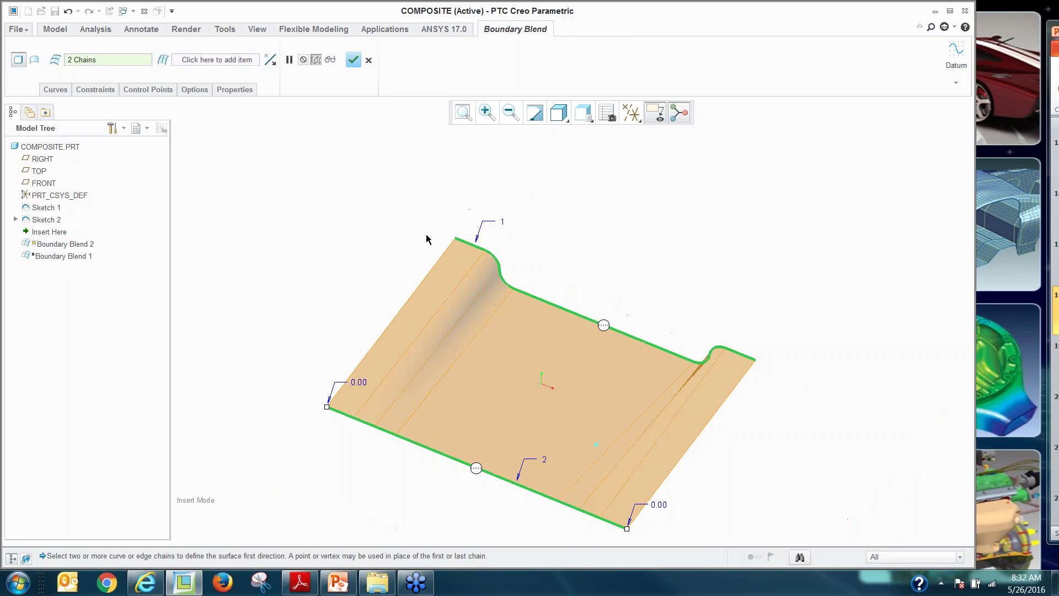
pyautogui.click(369, 60)
pyautogui.click(525, 308)
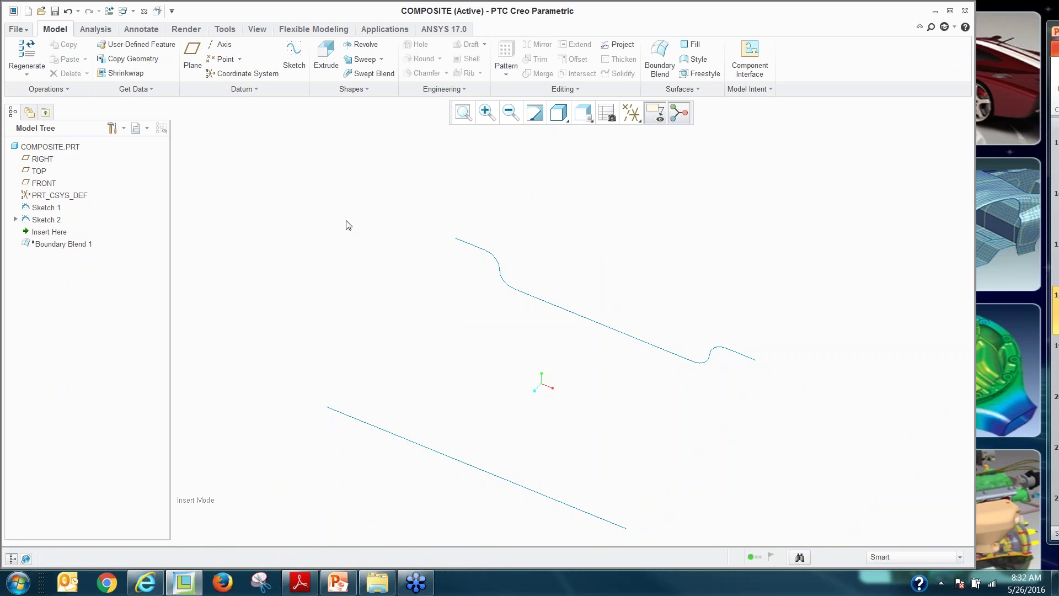
# Copy the entire Sketch 1 curve chain and paste it as a composite curve with the Approximate curve type
pyautogui.click(472, 245)
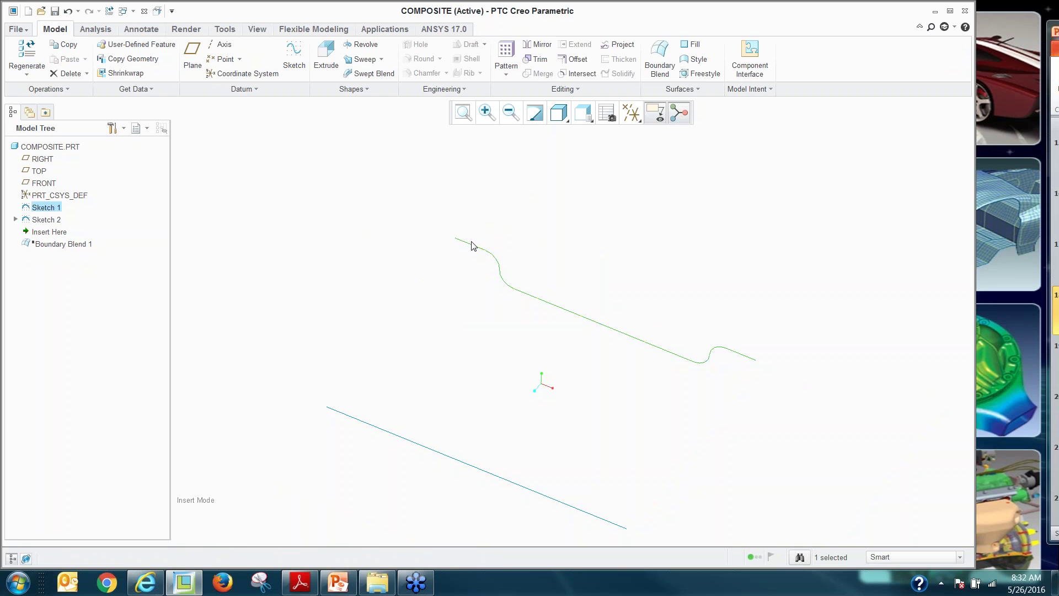
pyautogui.click(472, 245)
pyautogui.hotkey('ctrl', 'c')
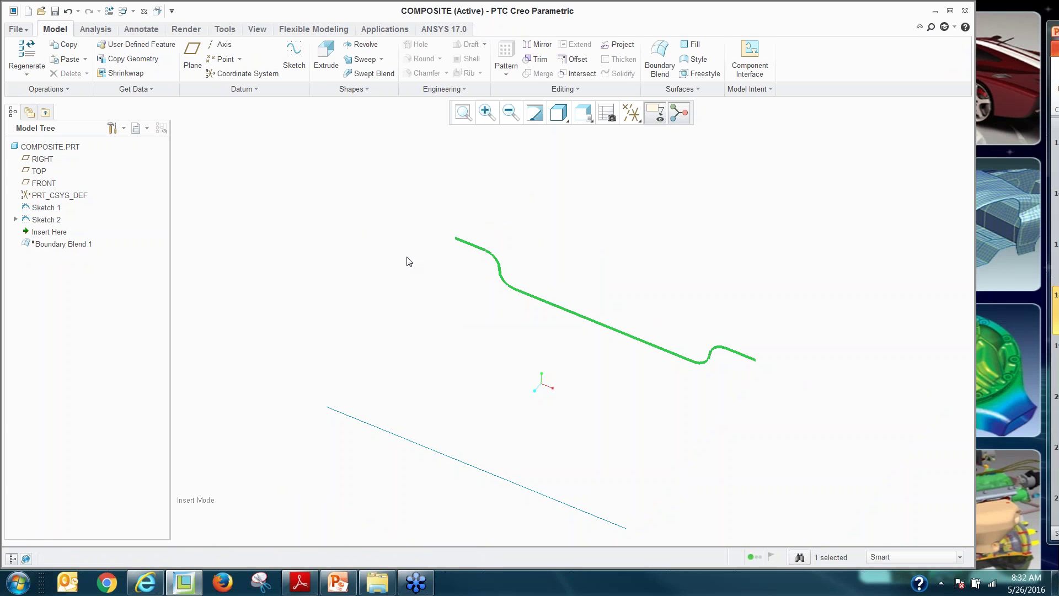
pyautogui.hotkey('ctrl', 'v')
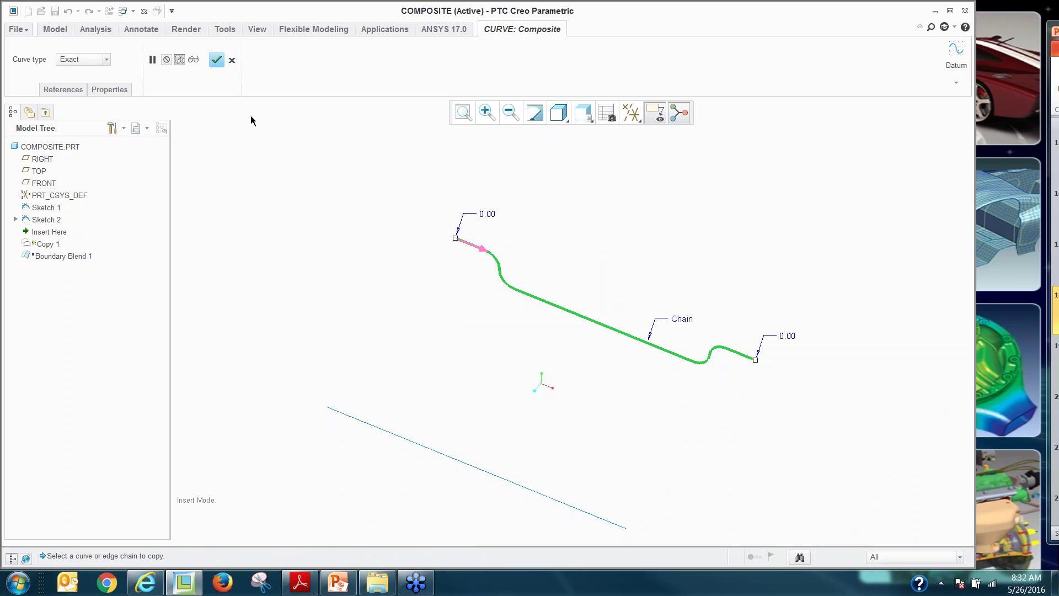
pyautogui.click(83, 59)
pyautogui.click(78, 81)
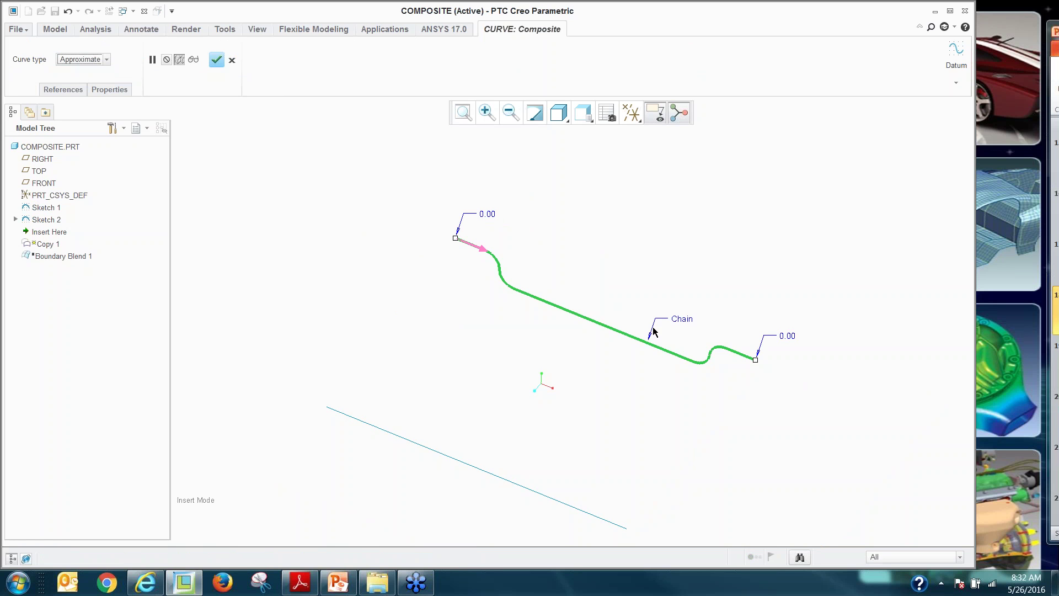
pyautogui.scroll(-3, 653, 331)
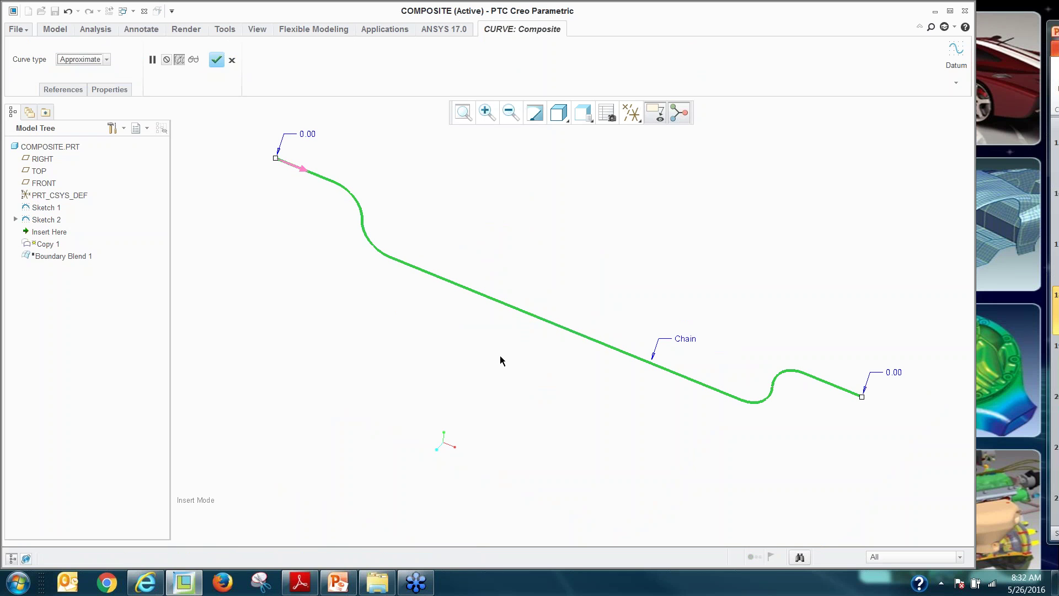
pyautogui.scroll(-4, 366, 226)
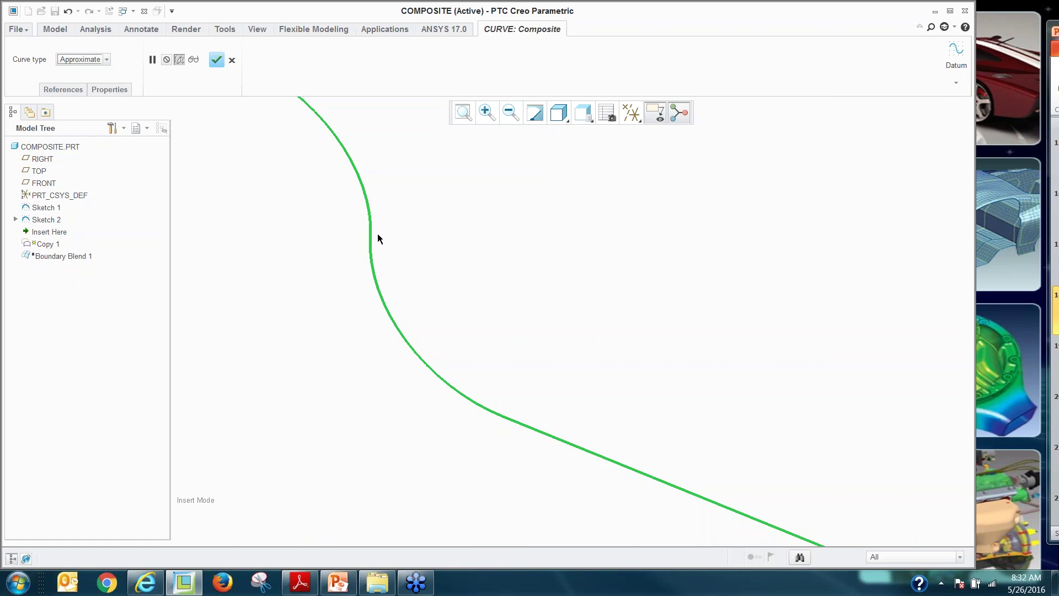
pyautogui.scroll(3, 383, 239)
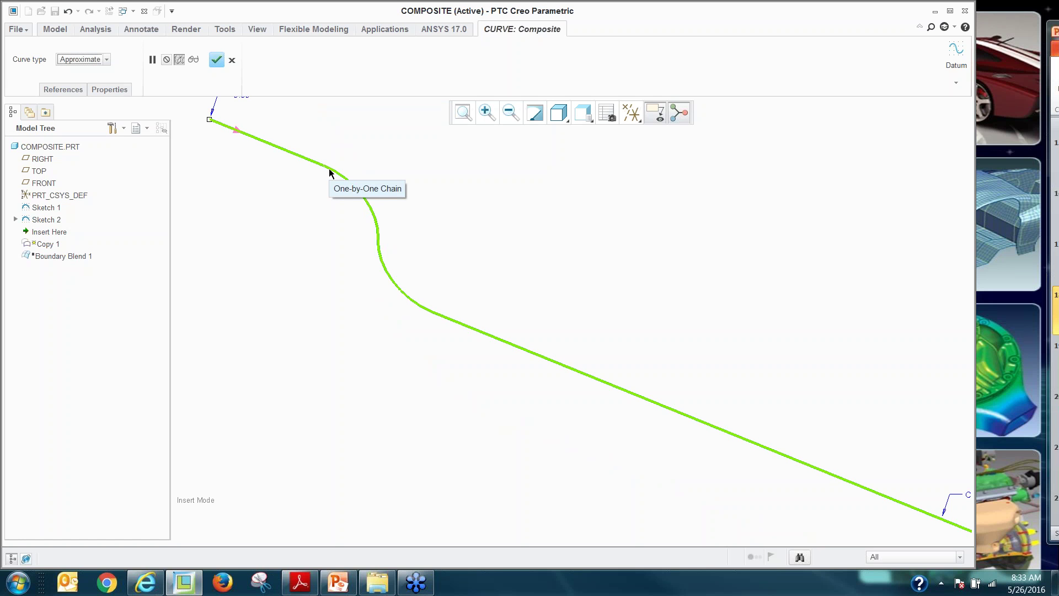
pyautogui.scroll(3, 329, 204)
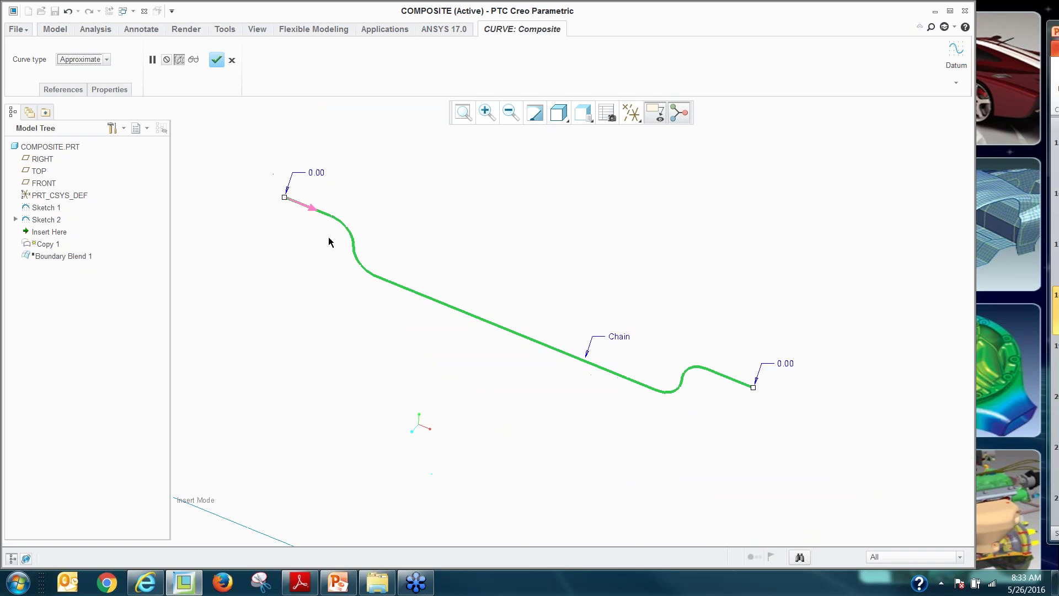
pyautogui.click(216, 59)
pyautogui.scroll(2, 510, 238)
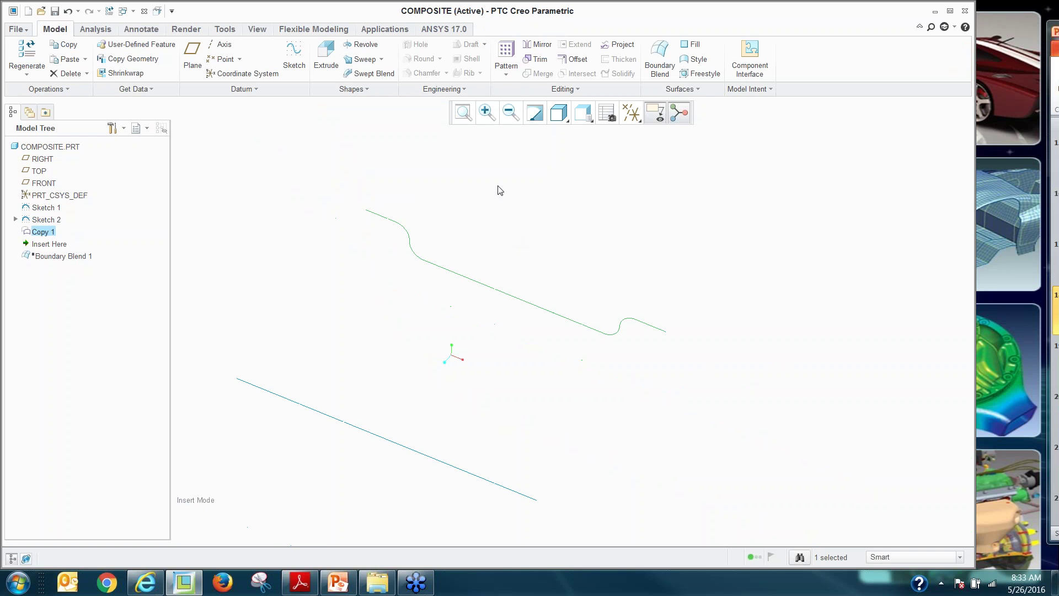
# Hide Sketch 1 so that only the copied composite curve and Sketch 2 are displayed
pyautogui.click(48, 220)
pyautogui.rightClick(47, 208)
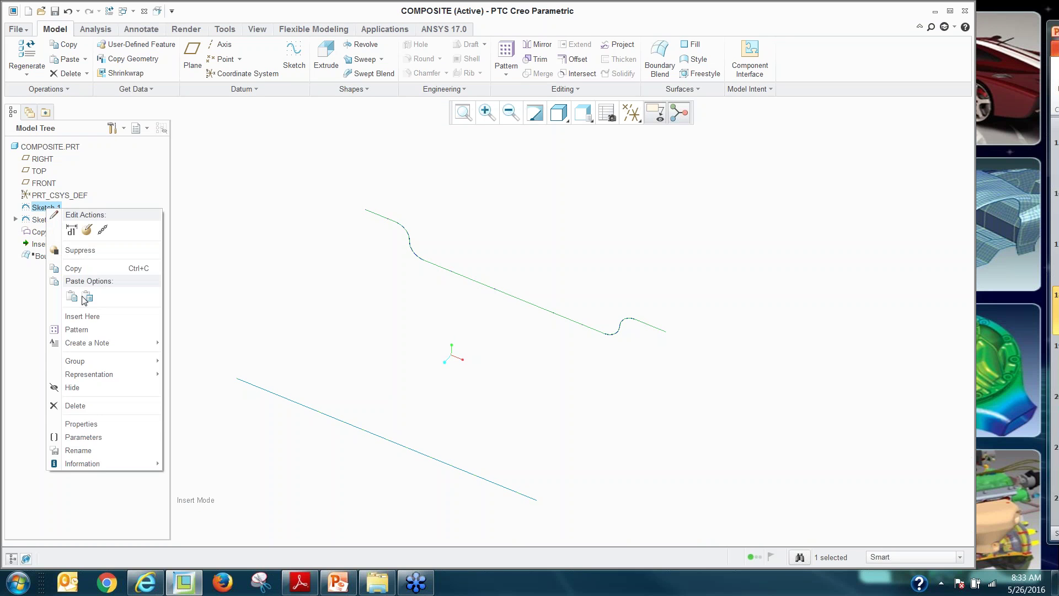
pyautogui.click(72, 388)
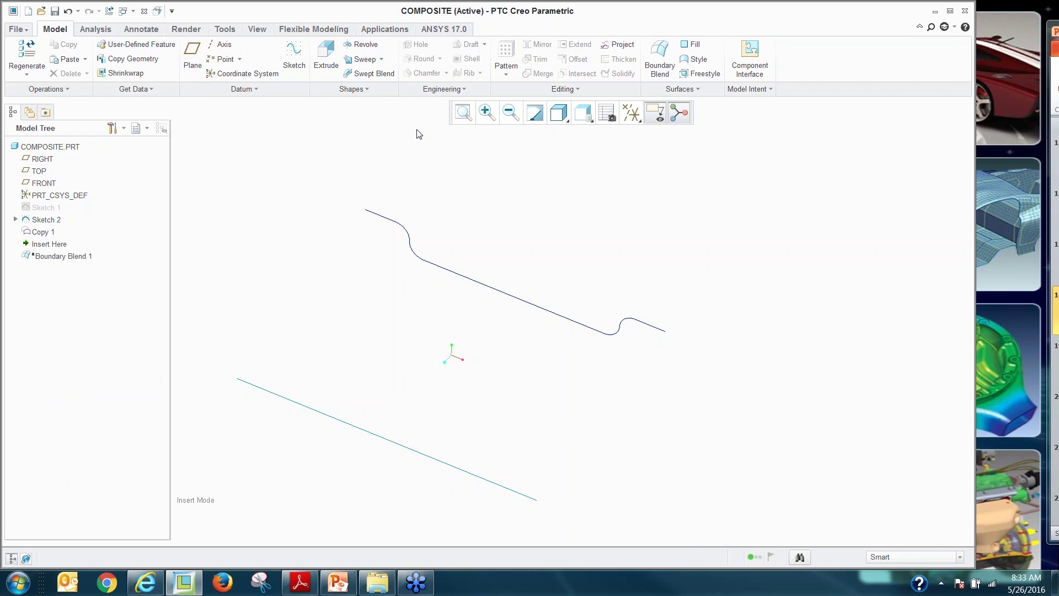
# Create a boundary blend surface between the copied composite curve and the straight Sketch 2 line
pyautogui.click(660, 60)
pyautogui.click(493, 290)
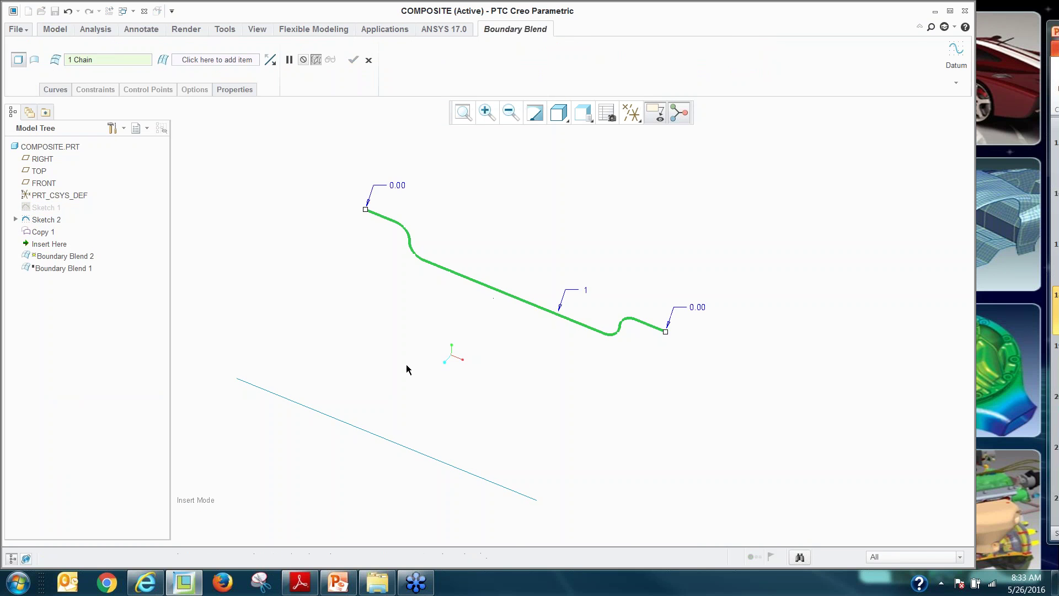
pyautogui.keyDown('ctrl'); pyautogui.click(369, 433); pyautogui.keyUp('ctrl')
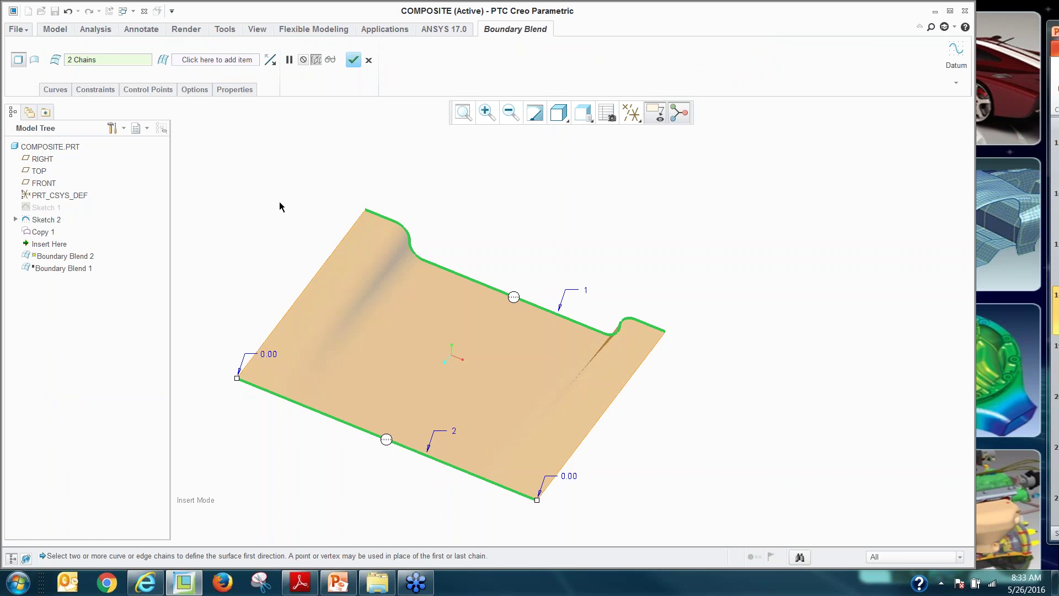
pyautogui.moveTo(272, 230); pyautogui.dragTo(320, 313, button='middle')
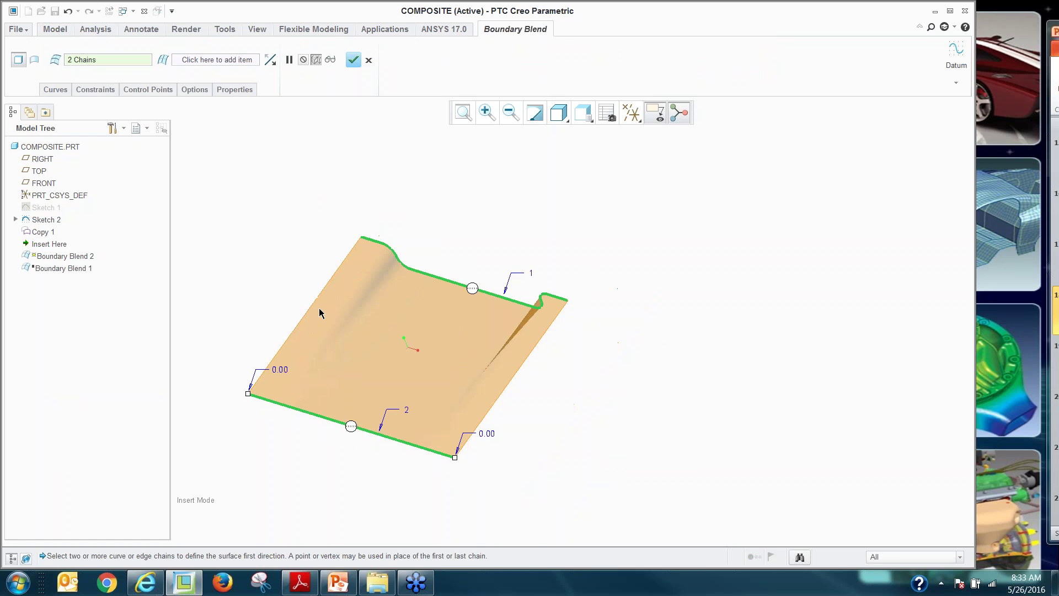
pyautogui.scroll(-5, 353, 292)
pyautogui.scroll(5, 366, 249)
pyautogui.middleClick(368, 243)
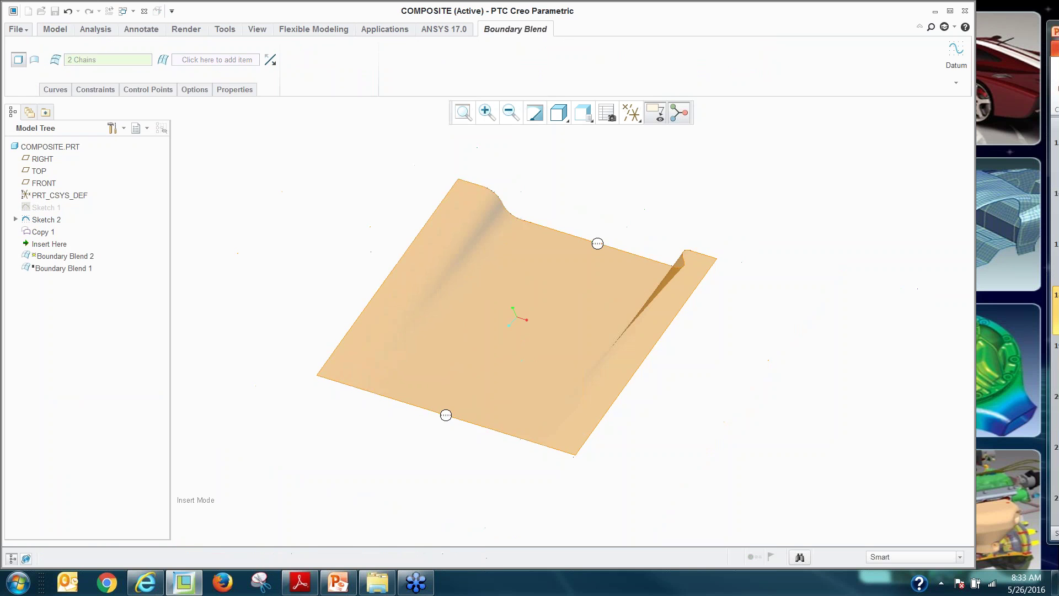
pyautogui.moveTo(375, 226); pyautogui.dragTo(387, 223, button='middle')
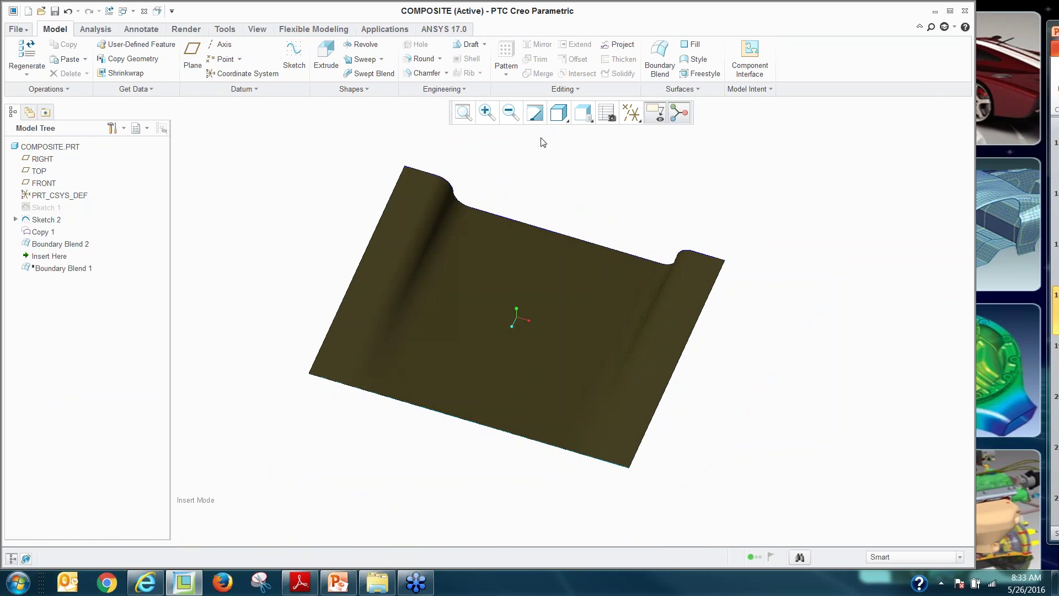
# Adjust the model display style and examine the new boundary blend for patch boundaries along its curved edge
pyautogui.click(559, 112)
pyautogui.click(579, 241)
pyautogui.scroll(-1, 503, 235)
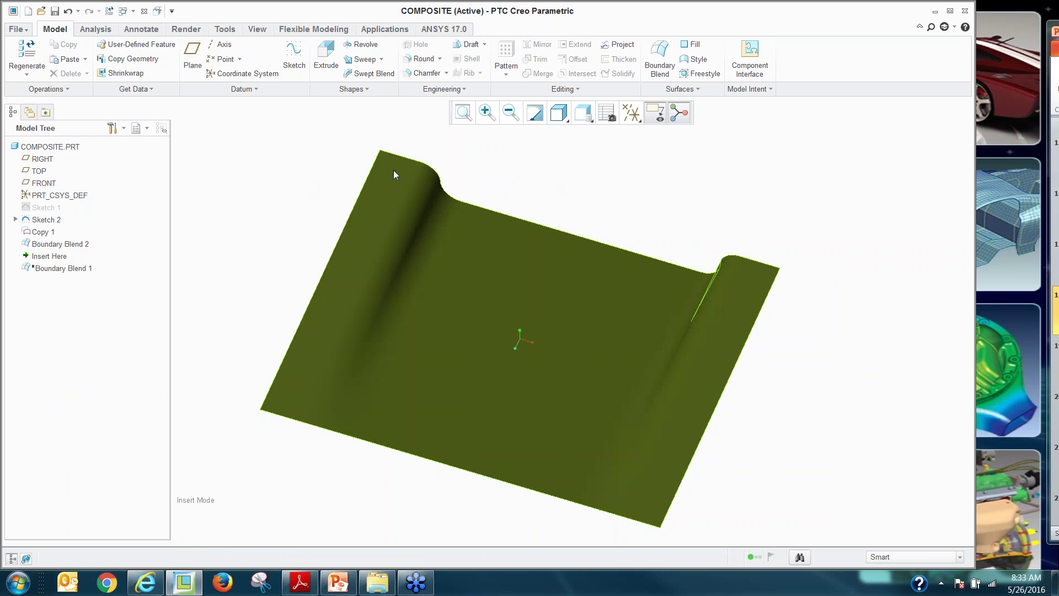
pyautogui.scroll(-5, 402, 180)
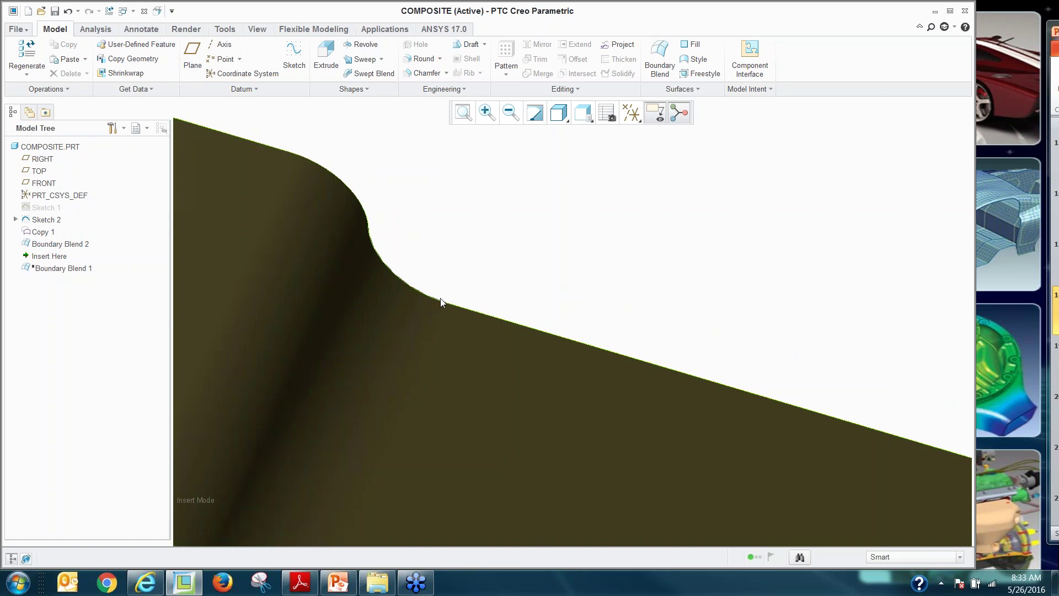
pyautogui.scroll(-3, 463, 272)
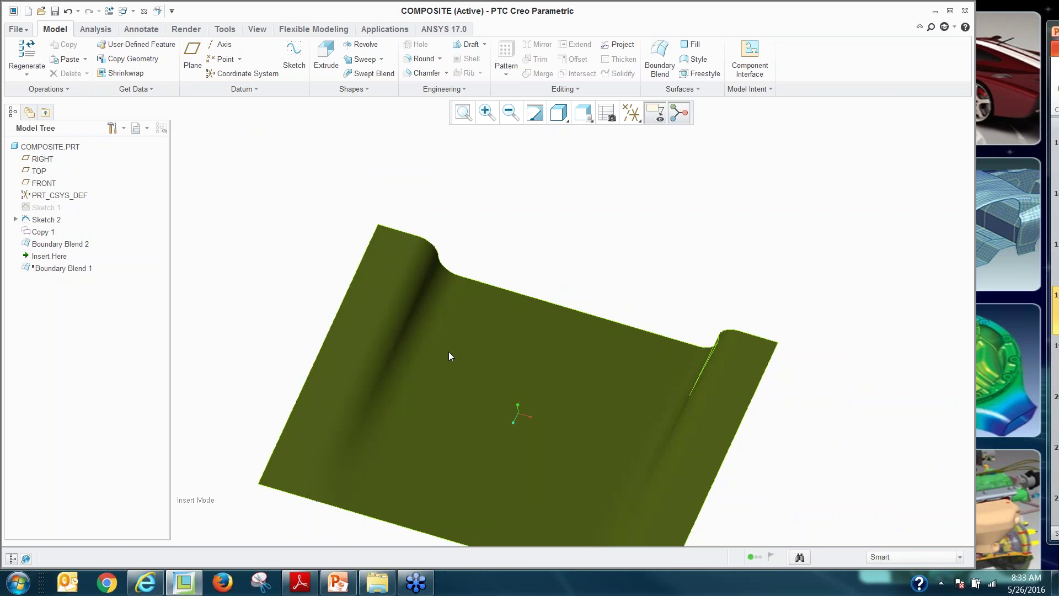
pyautogui.moveTo(449, 355); pyautogui.dragTo(437, 333, button='middle')
pyautogui.scroll(3, 454, 252)
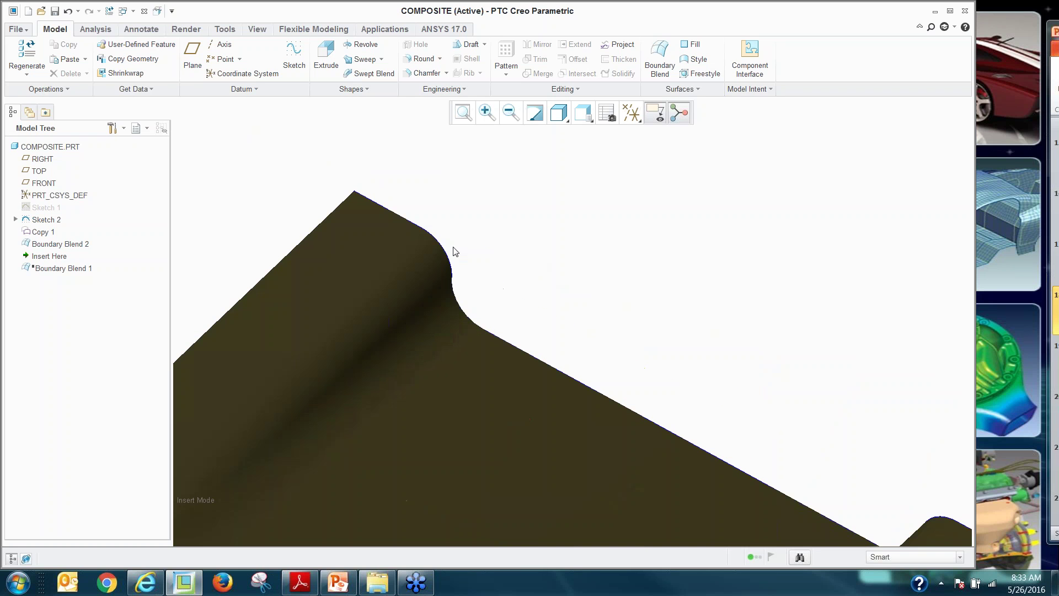
pyautogui.scroll(-3, 439, 244)
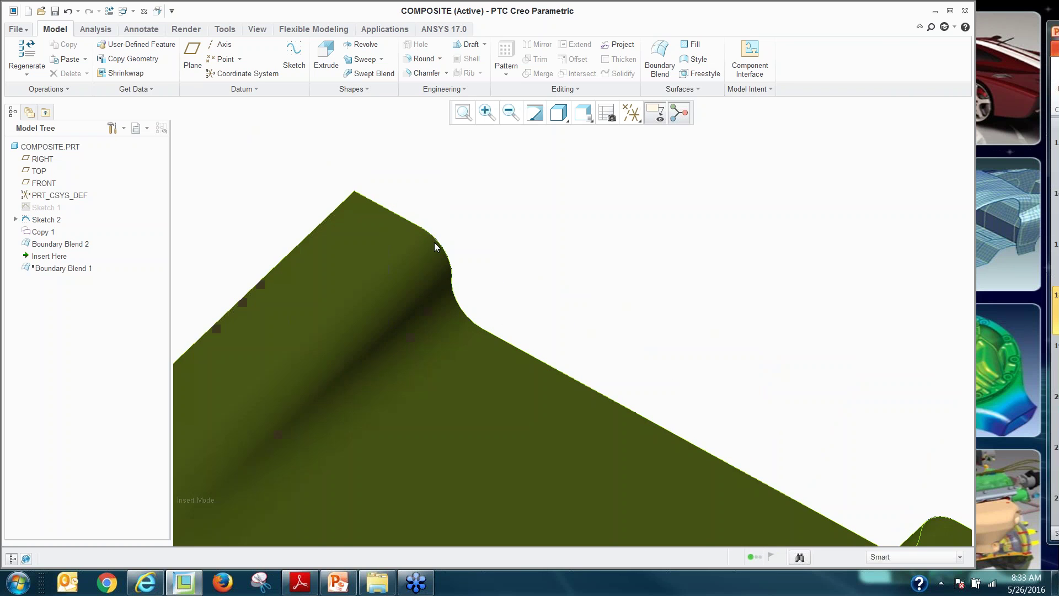
# Close the composite part and open untrim.prt from the Copy-Paste_Untrim folder
pyautogui.click(144, 11)
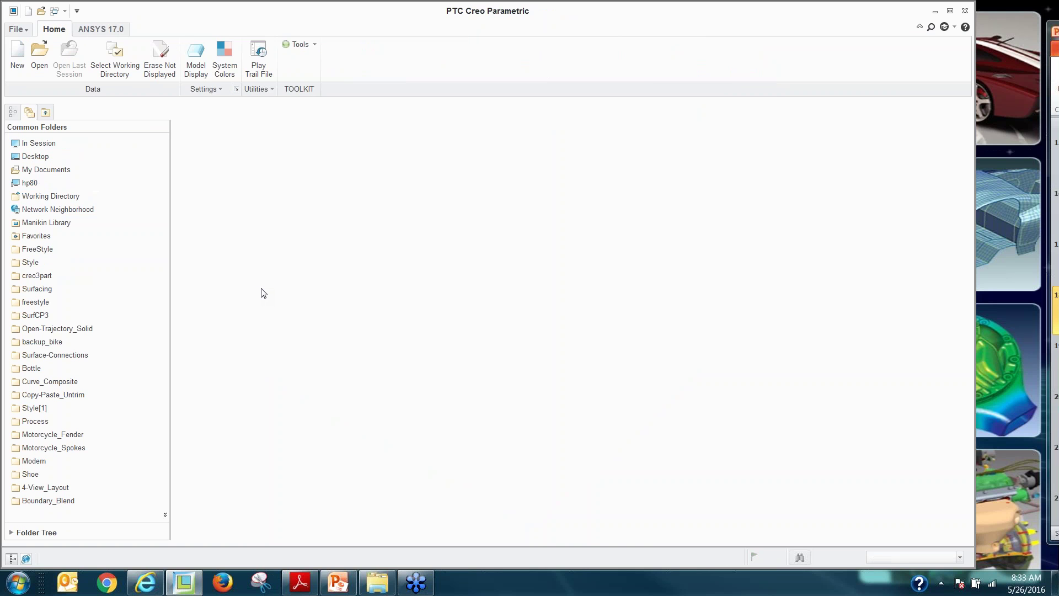
pyautogui.click(93, 397)
pyautogui.doubleClick(203, 171)
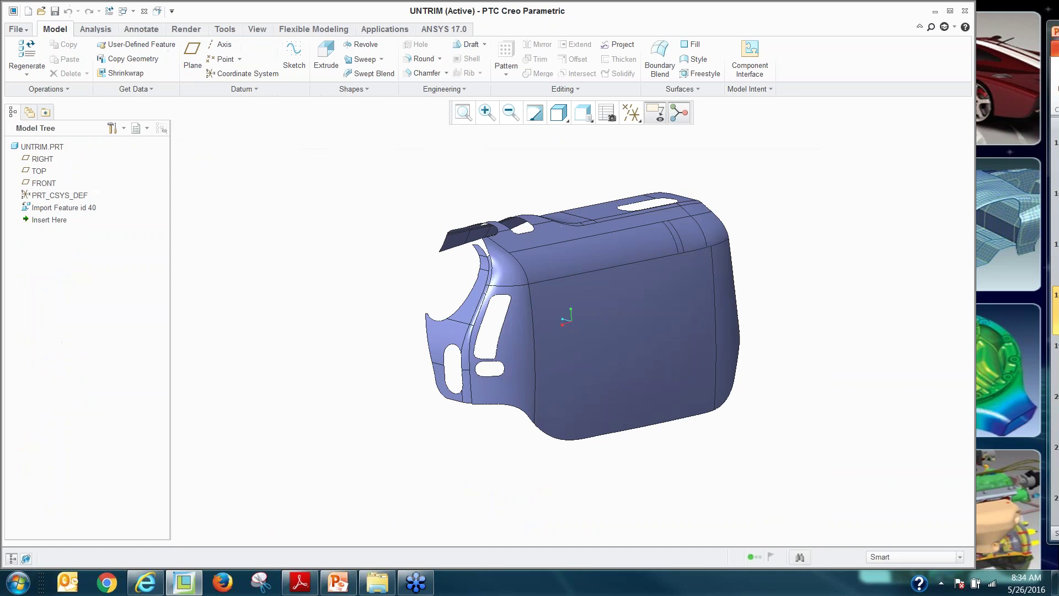
pyautogui.scroll(-4, 535, 283)
pyautogui.scroll(3, 499, 286)
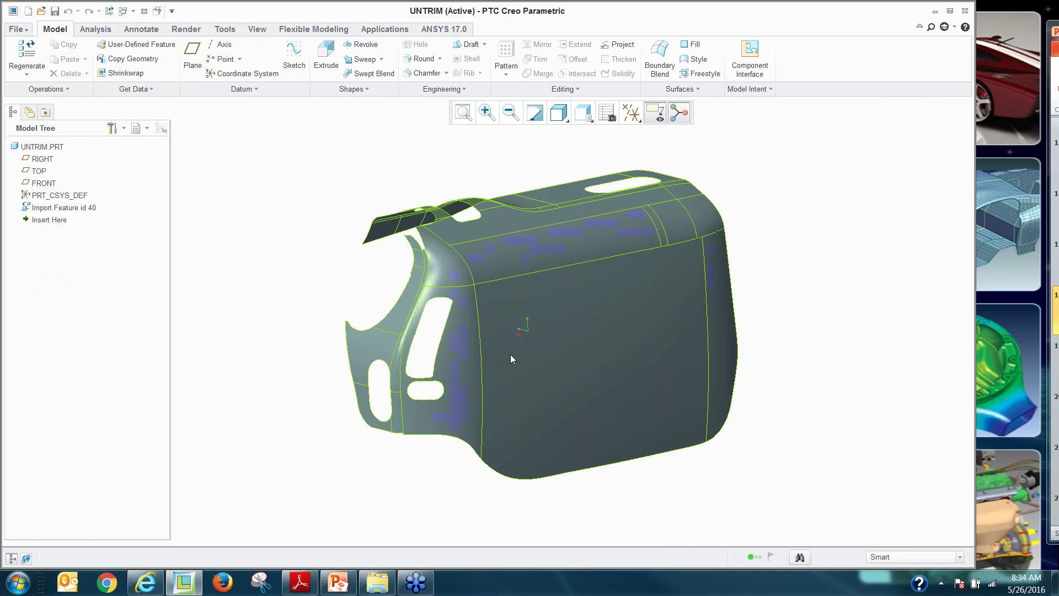
pyautogui.moveTo(564, 356)
pyautogui.mouseDown(button='middle')
pyautogui.moveTo(548, 227)
pyautogui.moveTo(563, 372)
pyautogui.moveTo(572, 357)
pyautogui.moveTo(548, 359)
pyautogui.mouseUp(button='middle')
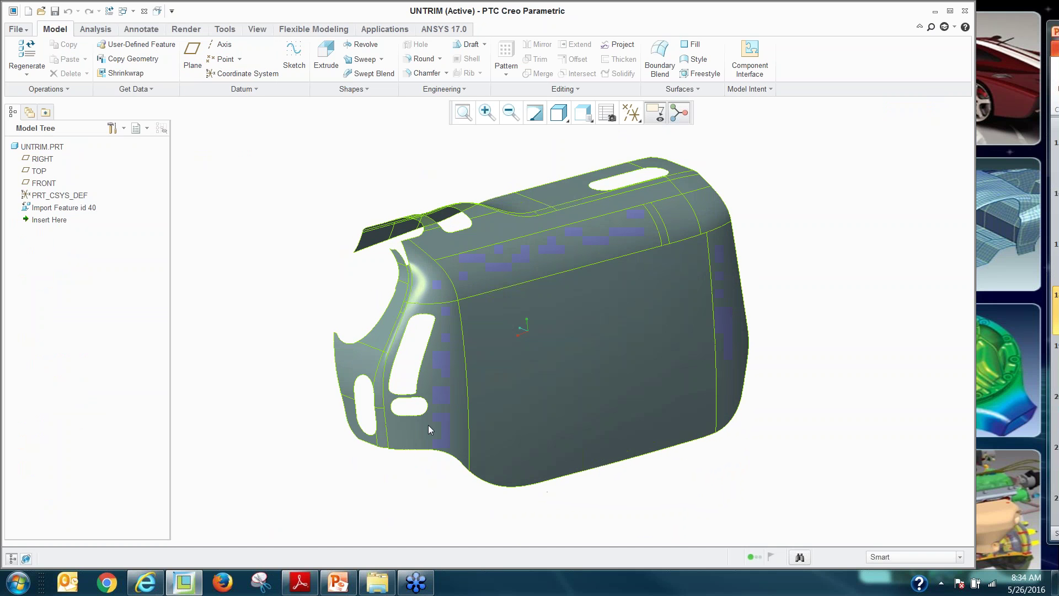
# Start a surface copy of the corner surface with the two cutouts and try the Untrim to envelope option
pyautogui.click(442, 434)
pyautogui.scroll(2, 343, 359)
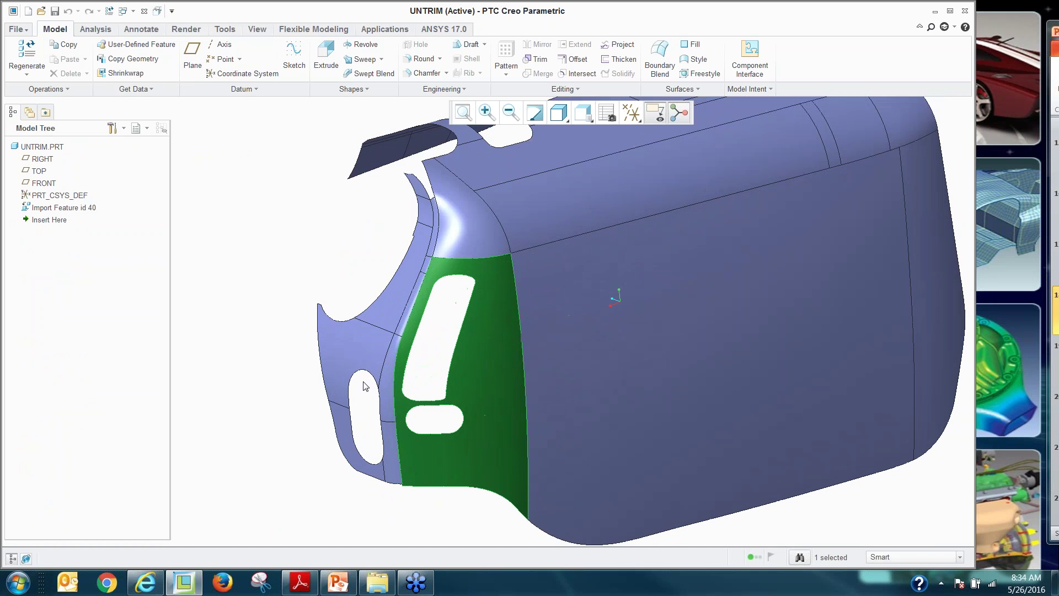
pyautogui.scroll(-2, 343, 360)
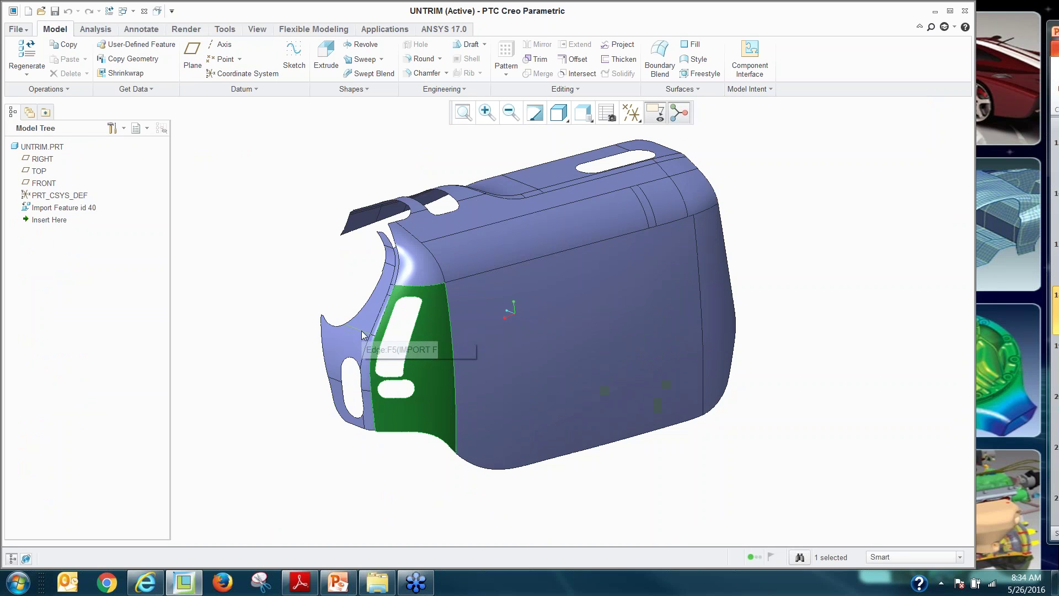
pyautogui.scroll(2, 432, 347)
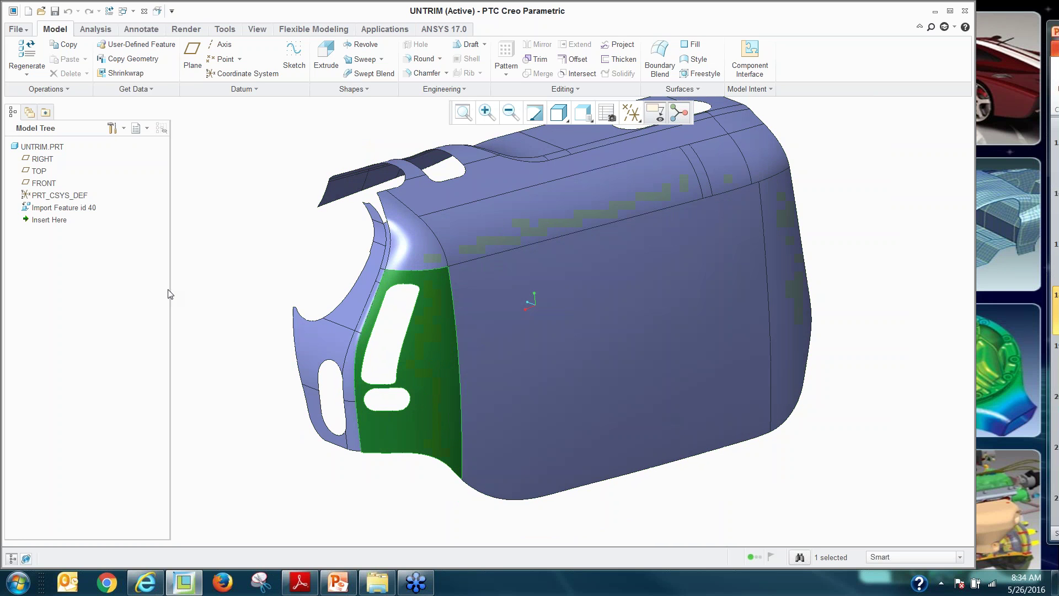
pyautogui.hotkey('ctrl', 'v')
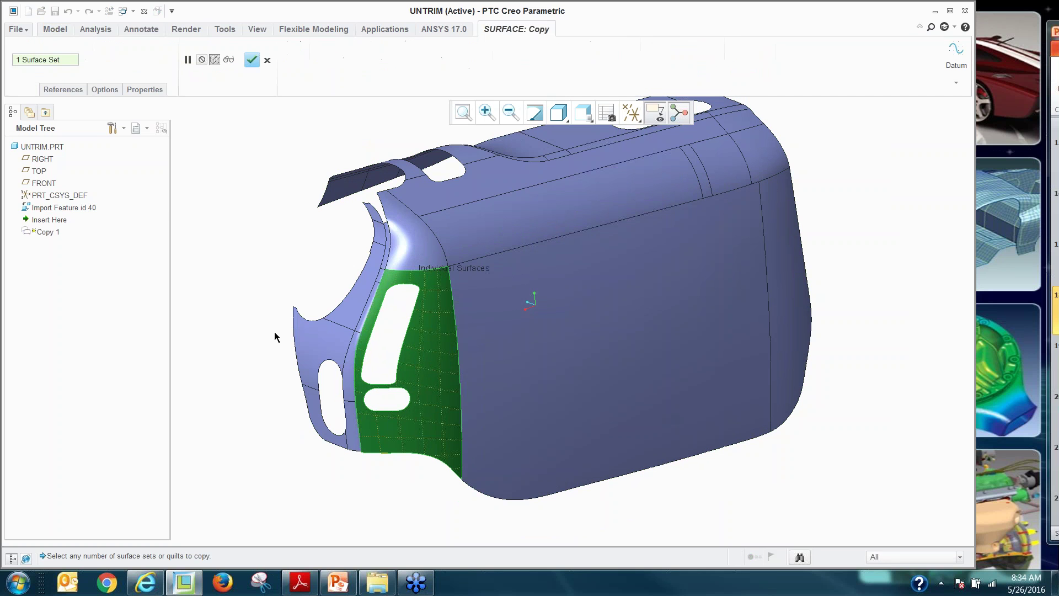
pyautogui.click(109, 91)
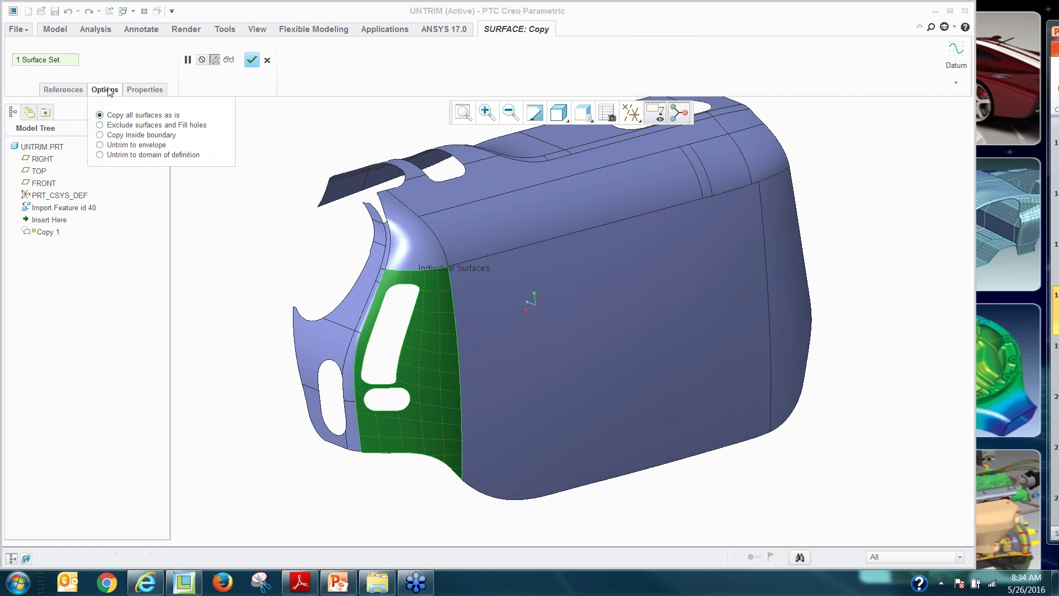
pyautogui.click(126, 146)
pyautogui.moveTo(279, 287); pyautogui.dragTo(360, 253, button='middle')
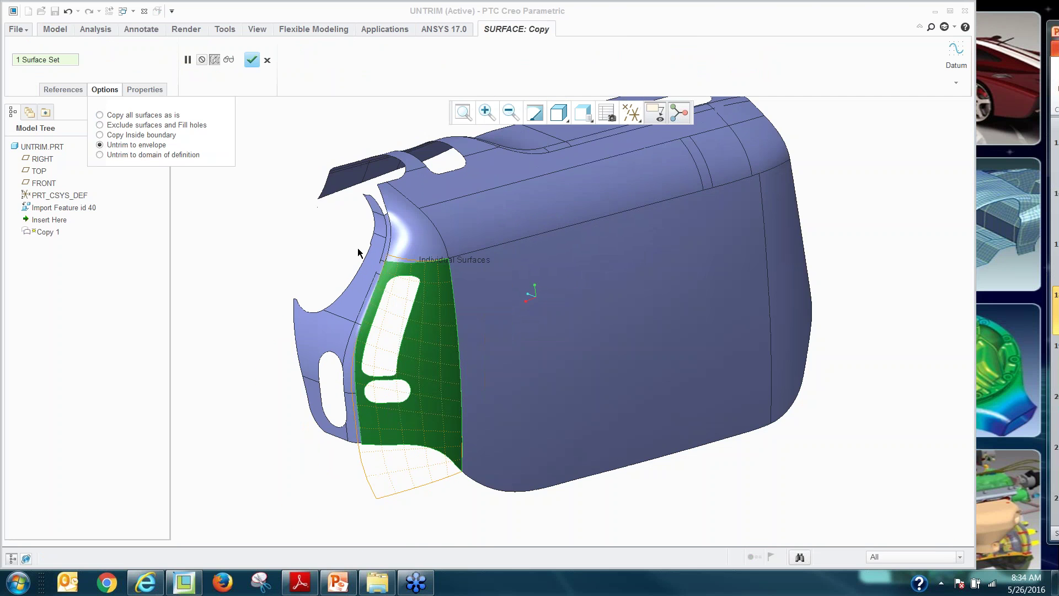
pyautogui.moveTo(394, 497); pyautogui.dragTo(385, 486, button='middle')
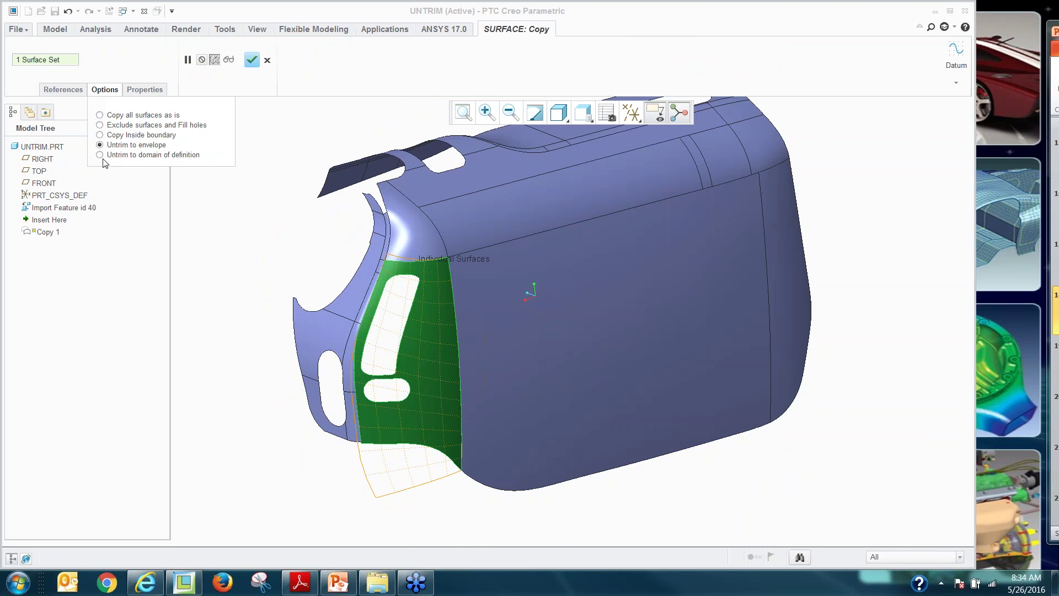
# Set the surface copy to Untrim to domain of definition and preview the resulting geometry
pyautogui.click(102, 155)
pyautogui.scroll(-2, 350, 386)
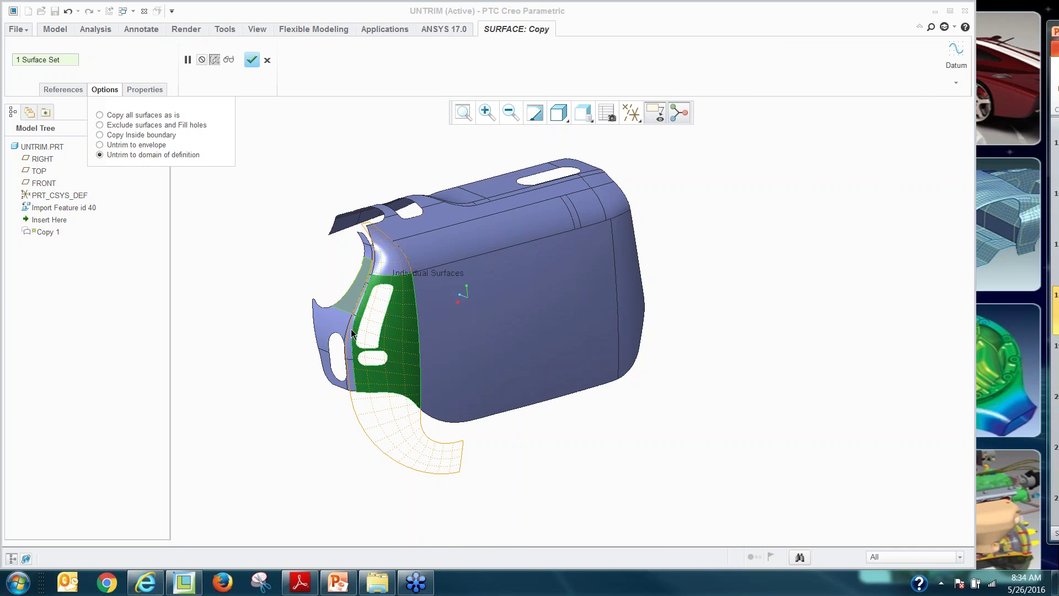
pyautogui.scroll(2, 385, 427)
pyautogui.scroll(-1, 385, 427)
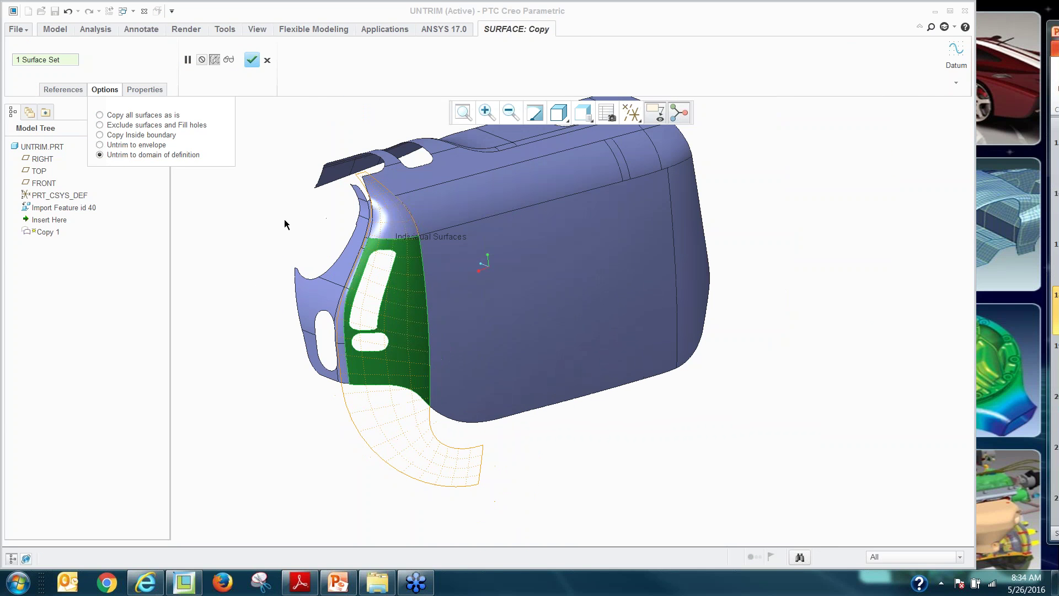
pyautogui.click(228, 60)
pyautogui.scroll(2, 273, 270)
pyautogui.scroll(-2, 331, 248)
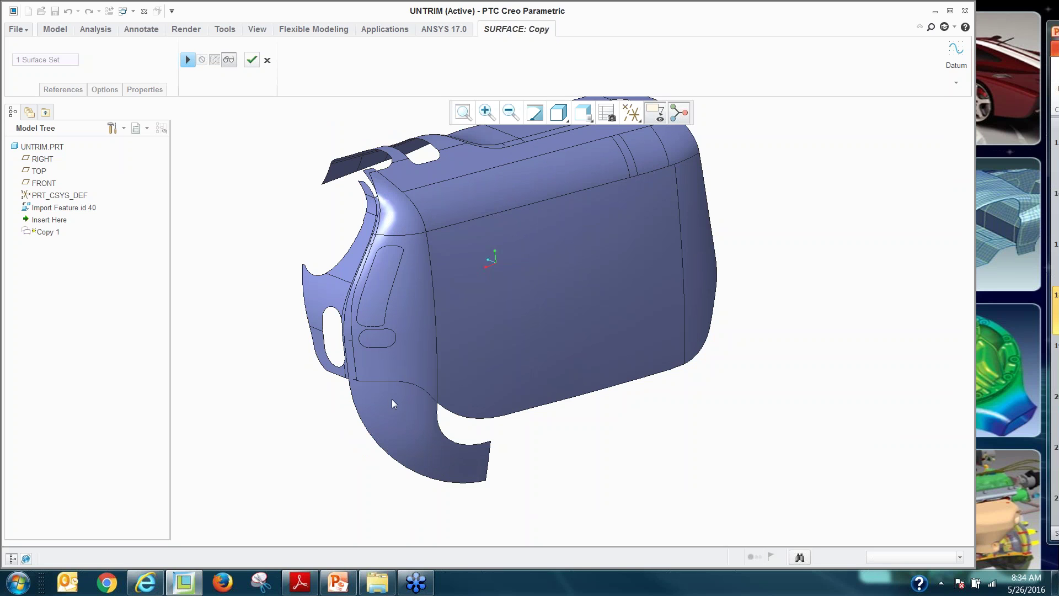
# Leave the preview, cancel the surface copy of the corner surface, and return to the default view
pyautogui.click(188, 60)
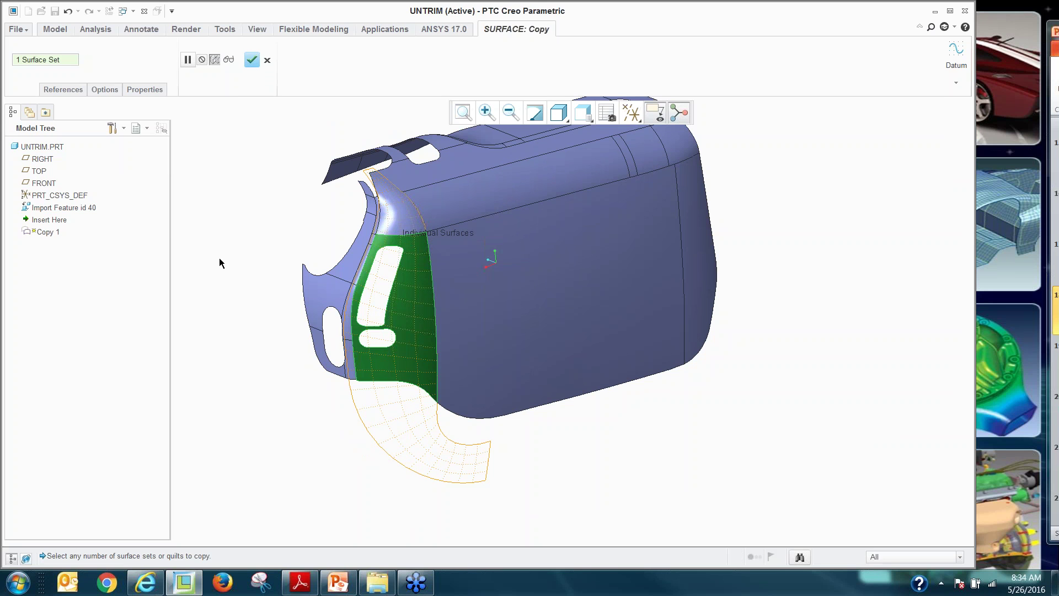
pyautogui.click(267, 60)
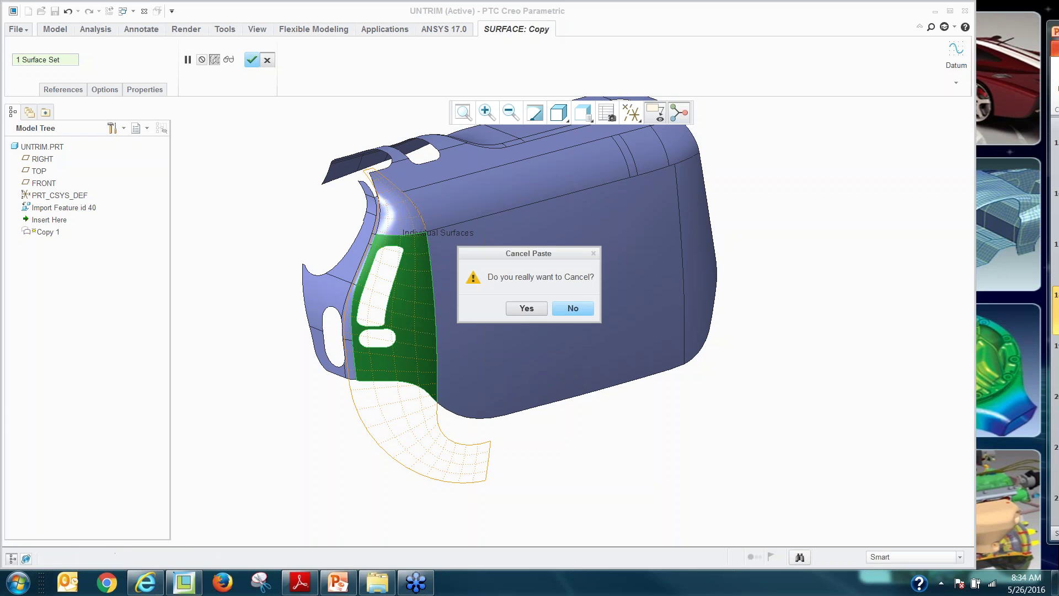
pyautogui.click(526, 308)
pyautogui.hotkey('ctrl', 'd')
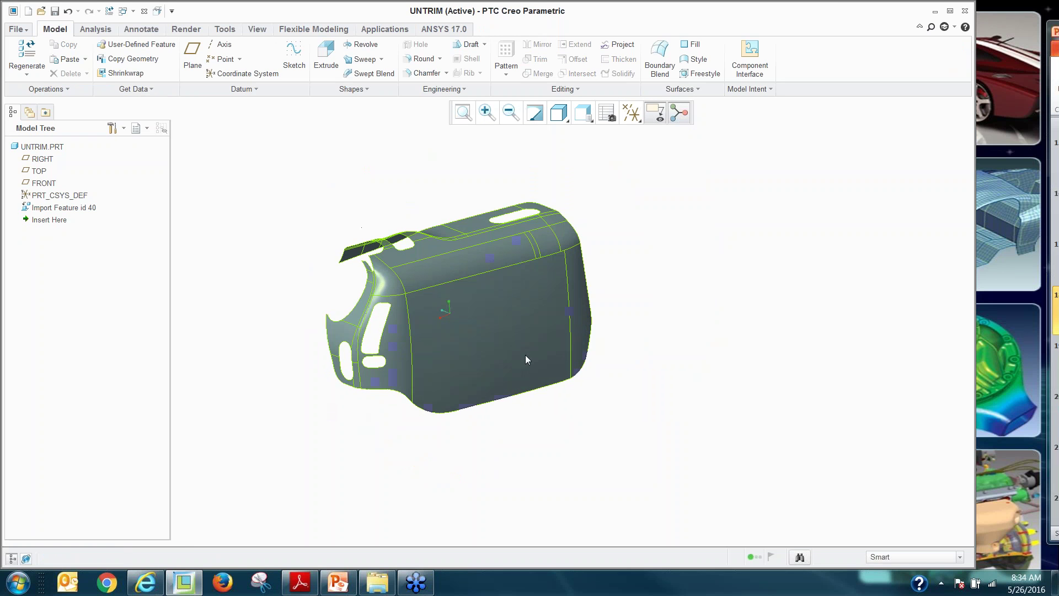
# Copy the entire imported quilt with the Untrim to domain of definition option and inspect the extended surfaces
pyautogui.click(501, 345)
pyautogui.click(484, 352)
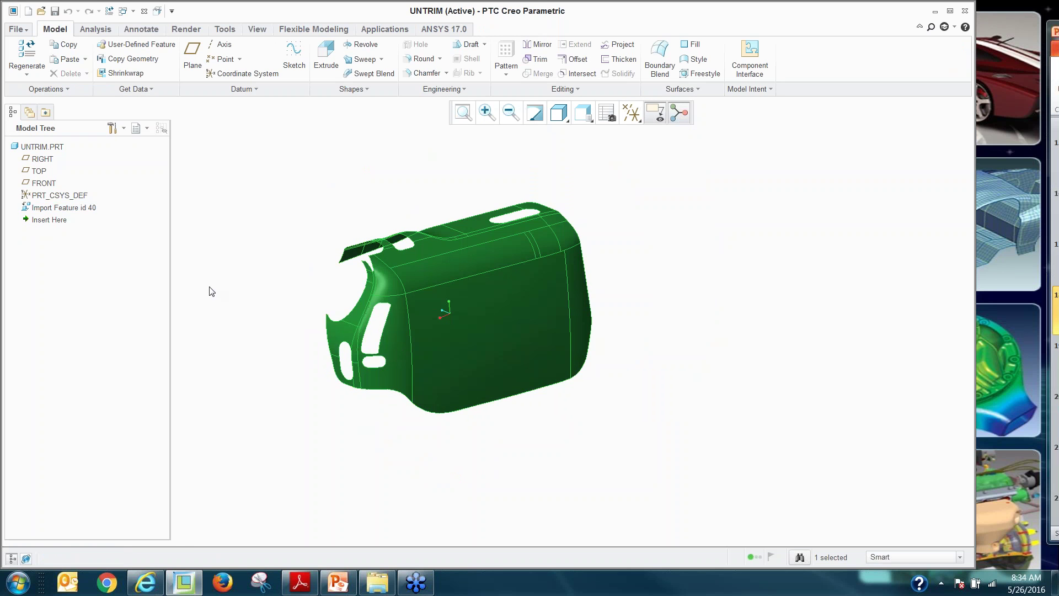
pyautogui.hotkey('ctrl', 'c')
pyautogui.hotkey('ctrl', 'v')
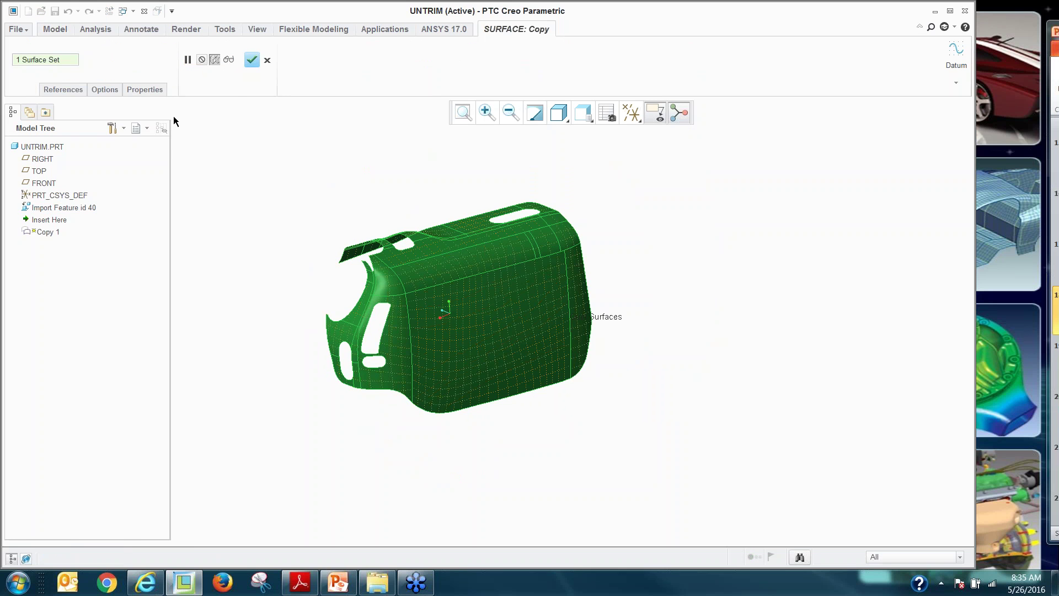
pyautogui.click(107, 91)
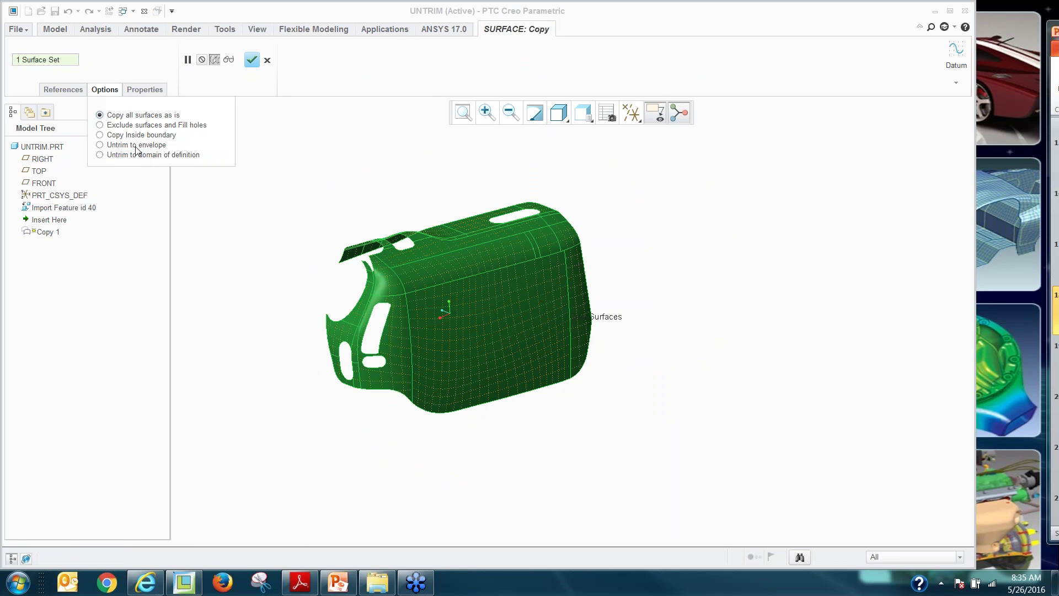
pyautogui.click(136, 146)
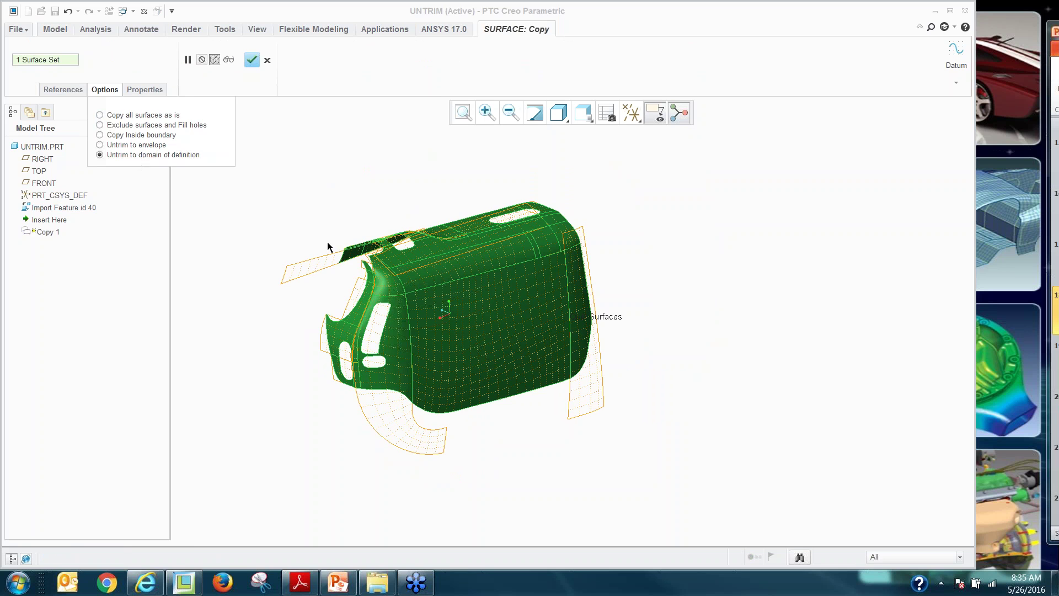
pyautogui.middleClick(328, 247)
pyautogui.scroll(-3, 386, 326)
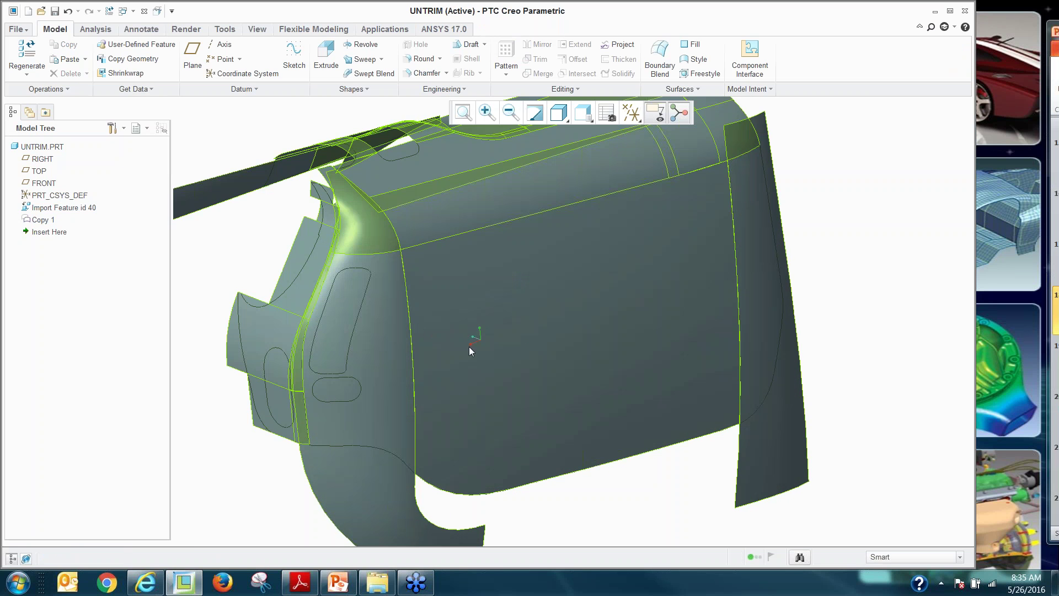
pyautogui.scroll(3, 469, 347)
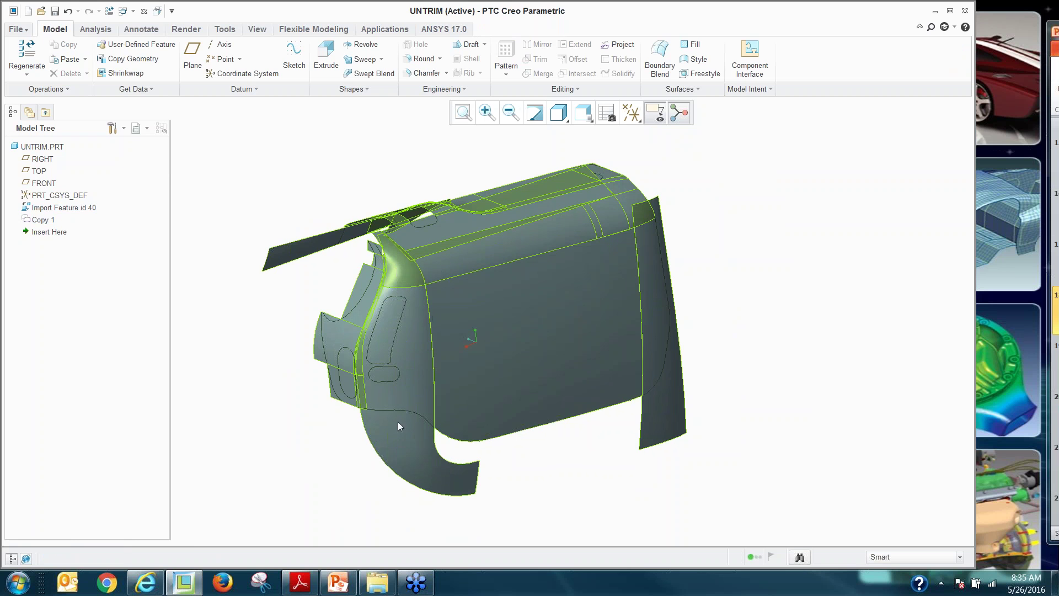
pyautogui.moveTo(632, 375)
pyautogui.mouseDown(button='middle')
pyautogui.moveTo(561, 354)
pyautogui.moveTo(594, 354)
pyautogui.moveTo(636, 386)
pyautogui.mouseUp(button='middle')
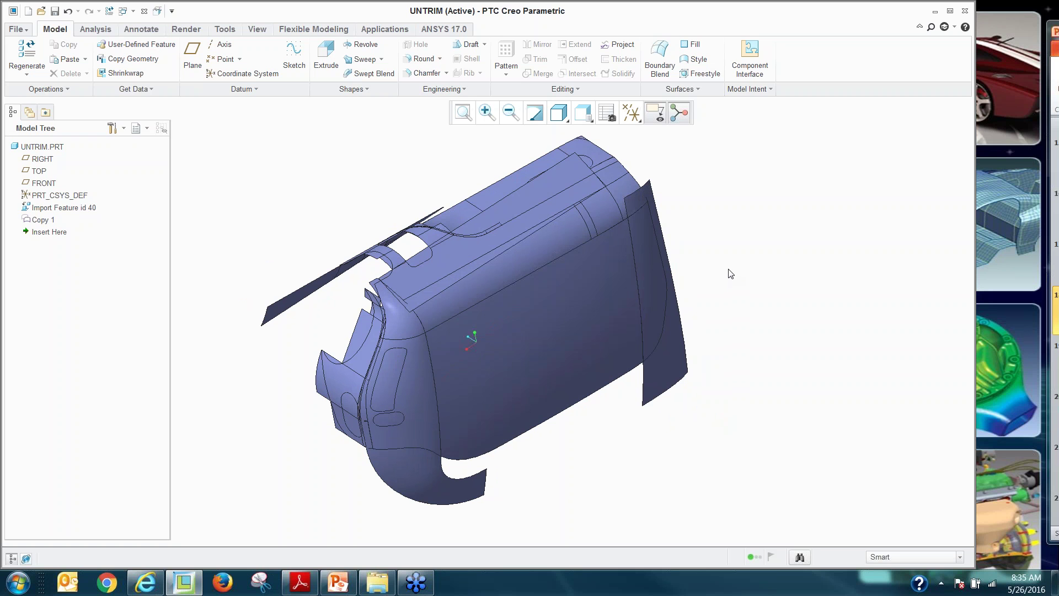
pyautogui.moveTo(735, 275); pyautogui.dragTo(738, 265, button='middle')
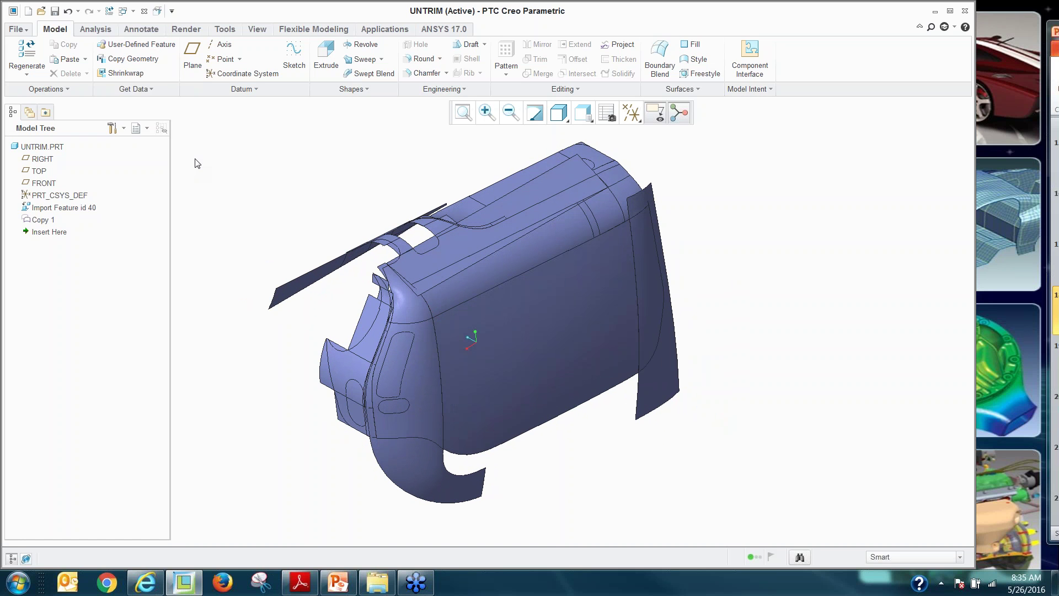
# Close untrim.prt and erase the models that are not displayed from the session
pyautogui.click(144, 11)
pyautogui.click(159, 56)
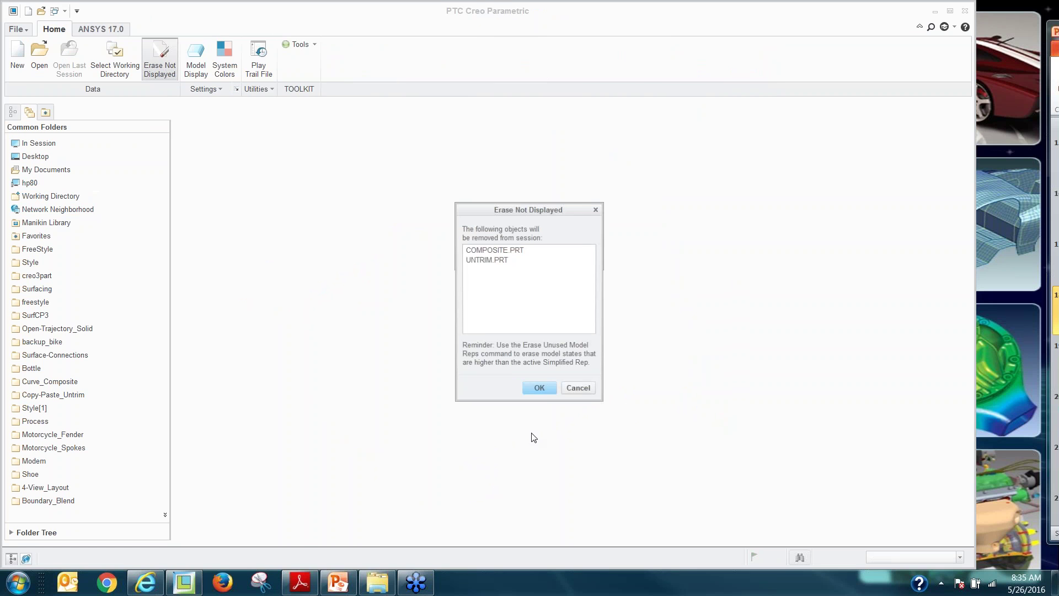
pyautogui.click(539, 392)
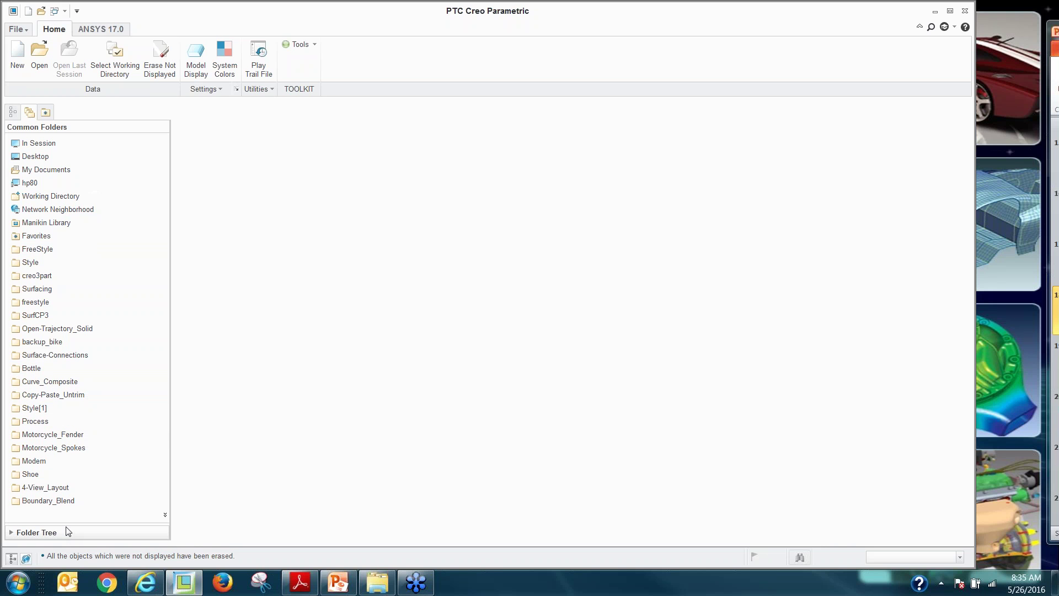
# Open coil.prt from the Open-Trajectory_Solid folder and examine the trajectory curve between the boot and the coil body
pyautogui.click(50, 394)
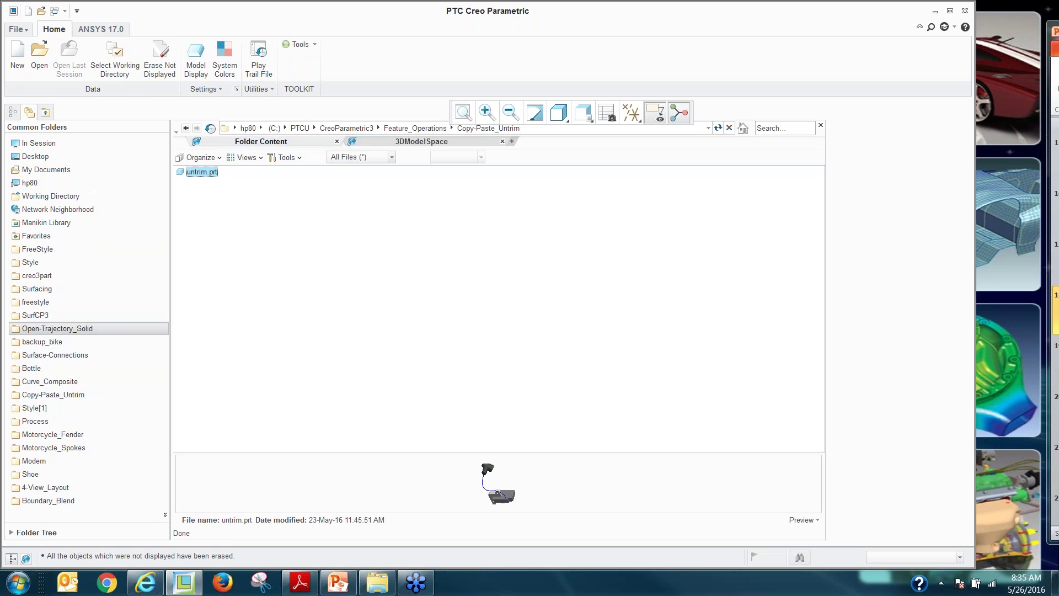
pyautogui.click(58, 328)
pyautogui.doubleClick(196, 171)
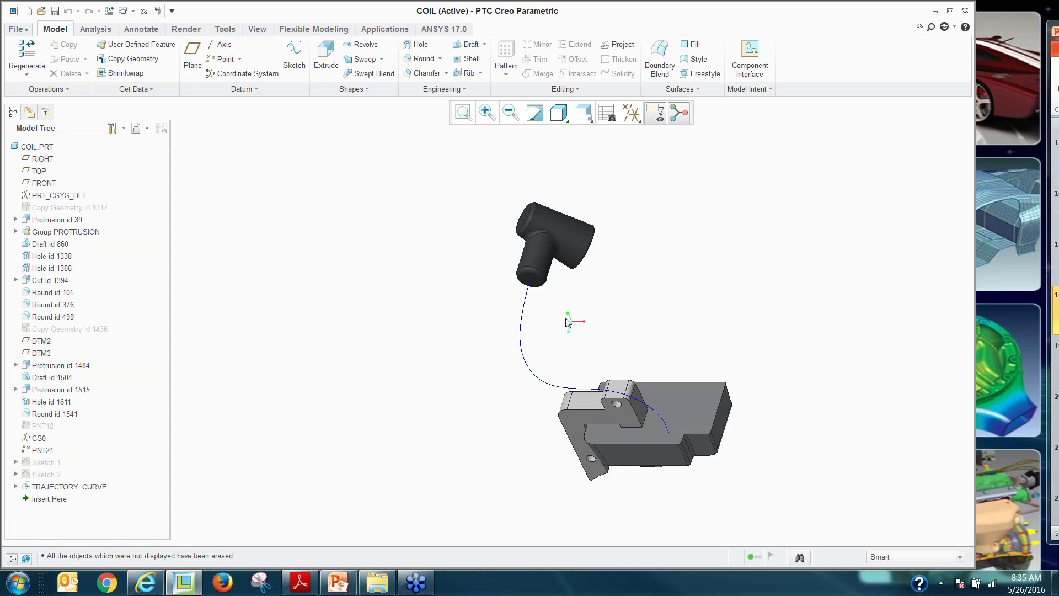
pyautogui.scroll(3, 569, 323)
pyautogui.moveTo(480, 296)
pyautogui.mouseDown(button='middle')
pyautogui.moveTo(477, 259)
pyautogui.moveTo(436, 270)
pyautogui.mouseUp(button='middle')
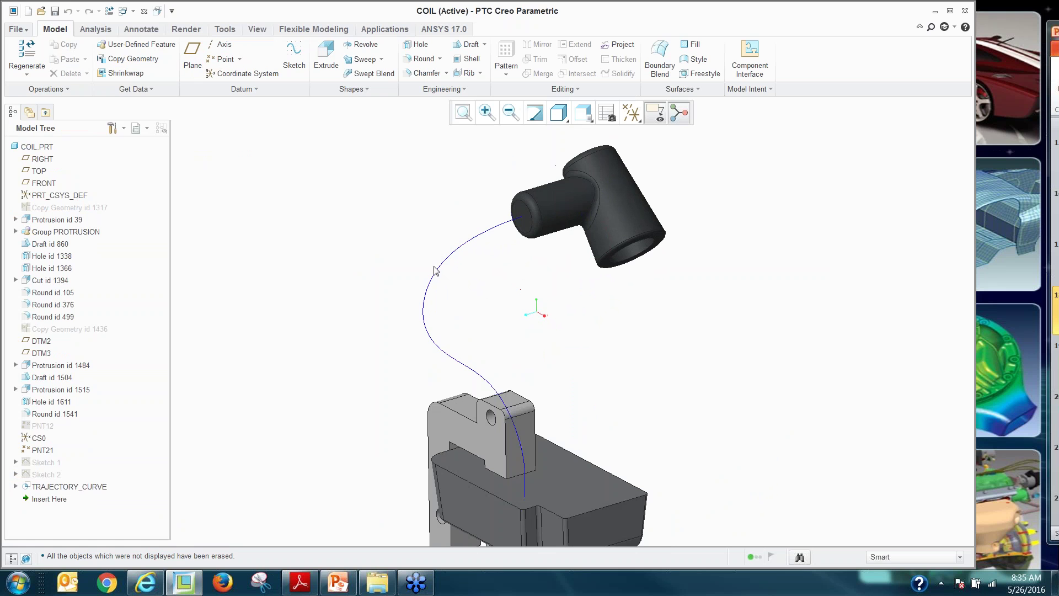
pyautogui.click(449, 360)
pyautogui.scroll(-2, 450, 359)
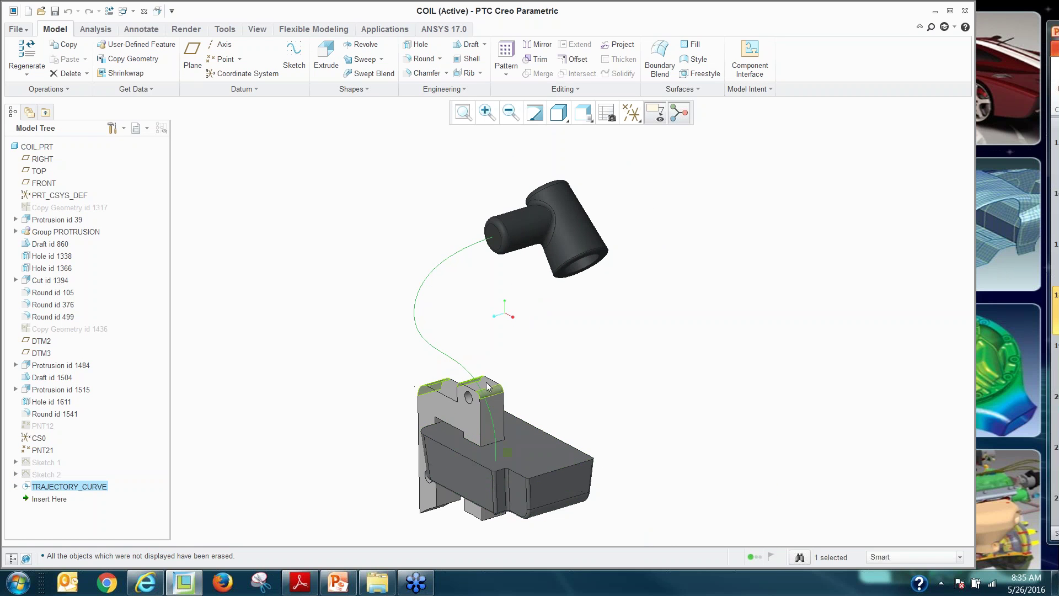
pyautogui.click(379, 303)
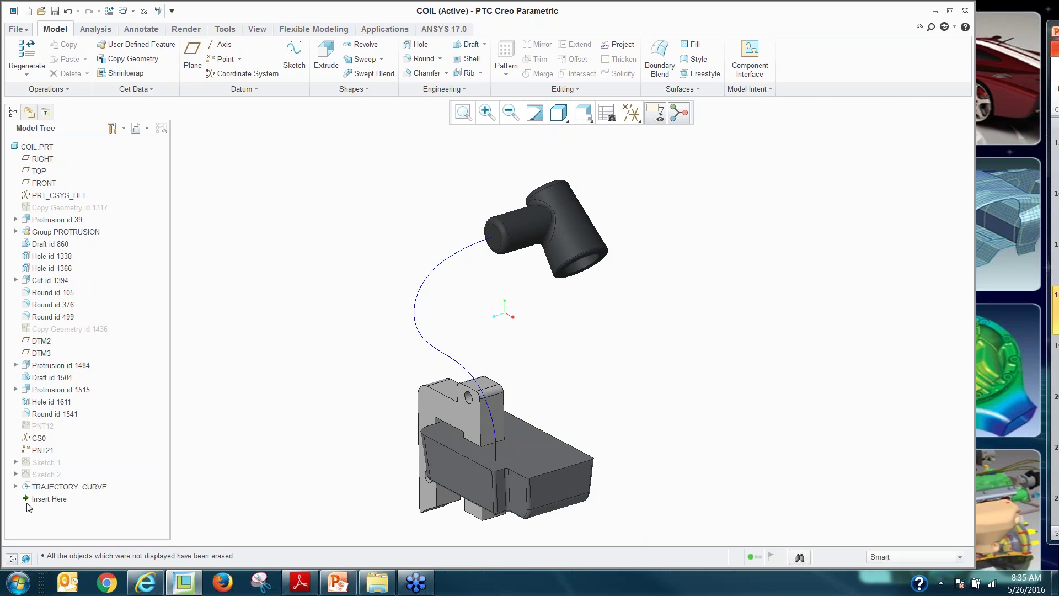
# Move the insertion point above TRAJECTORY_CURVE and unhide Sketch 1 and Sketch 2
pyautogui.moveTo(48, 499); pyautogui.dragTo(45, 481)
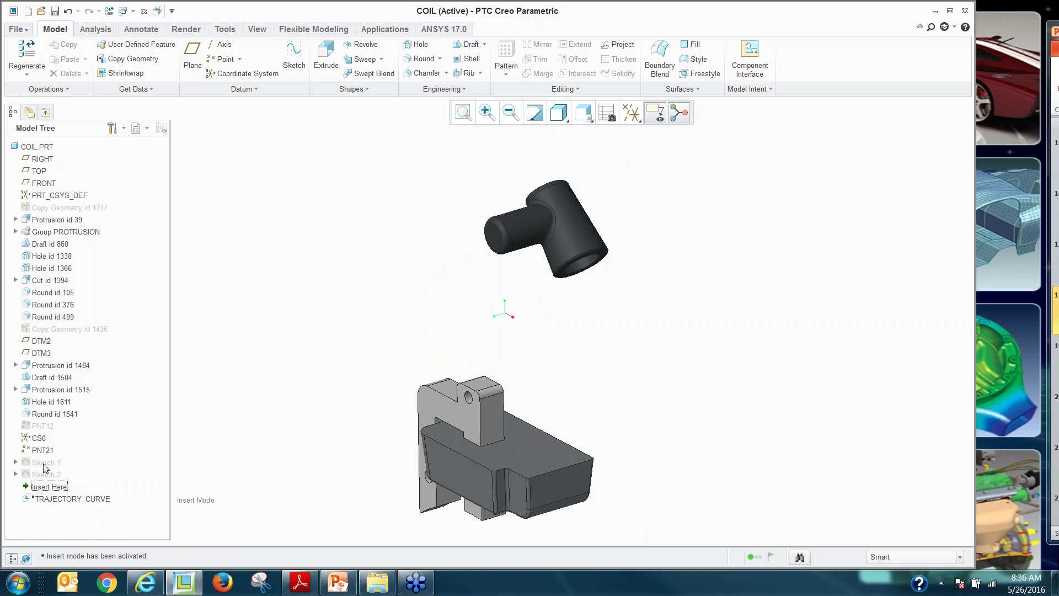
pyautogui.click(46, 464)
pyautogui.keyDown('ctrl'); pyautogui.click(45, 475); pyautogui.keyUp('ctrl')
pyautogui.rightClick(44, 475)
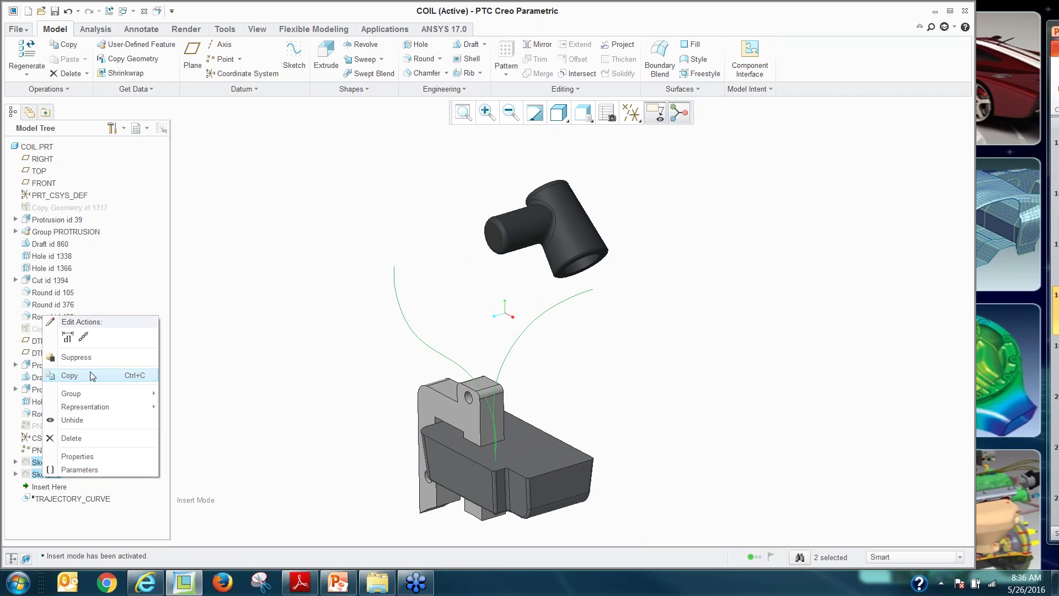
pyautogui.click(71, 420)
# Create an Intersect curve from Sketch 1 and Sketch 2, joining the coil body to the boot
pyautogui.moveTo(524, 415)
pyautogui.mouseDown(button='middle')
pyautogui.moveTo(477, 371)
pyautogui.moveTo(487, 383)
pyautogui.moveTo(557, 389)
pyautogui.moveTo(522, 350)
pyautogui.mouseUp(button='middle')
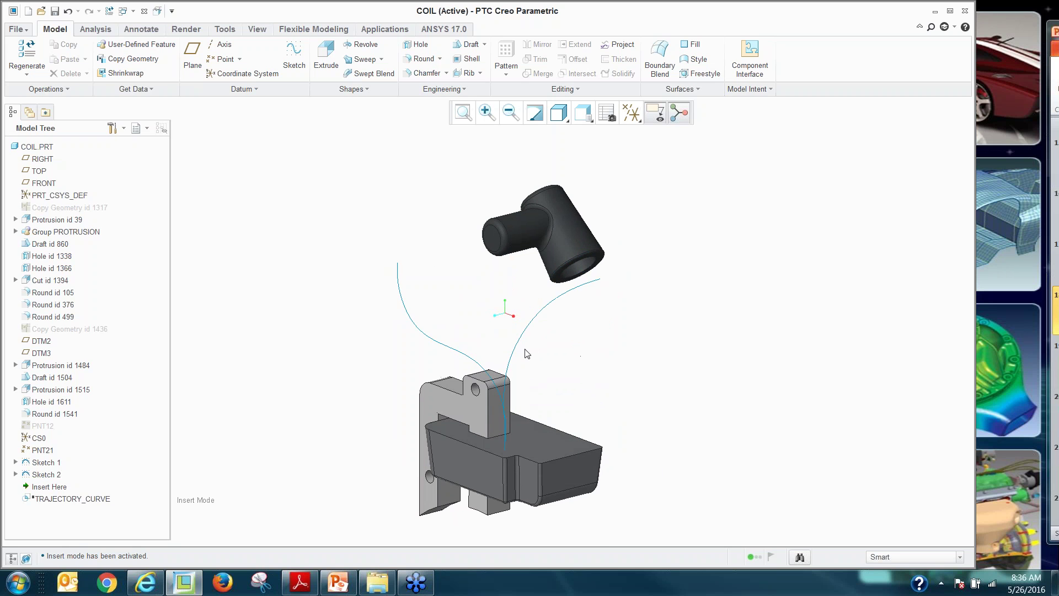
pyautogui.doubleClick(518, 347)
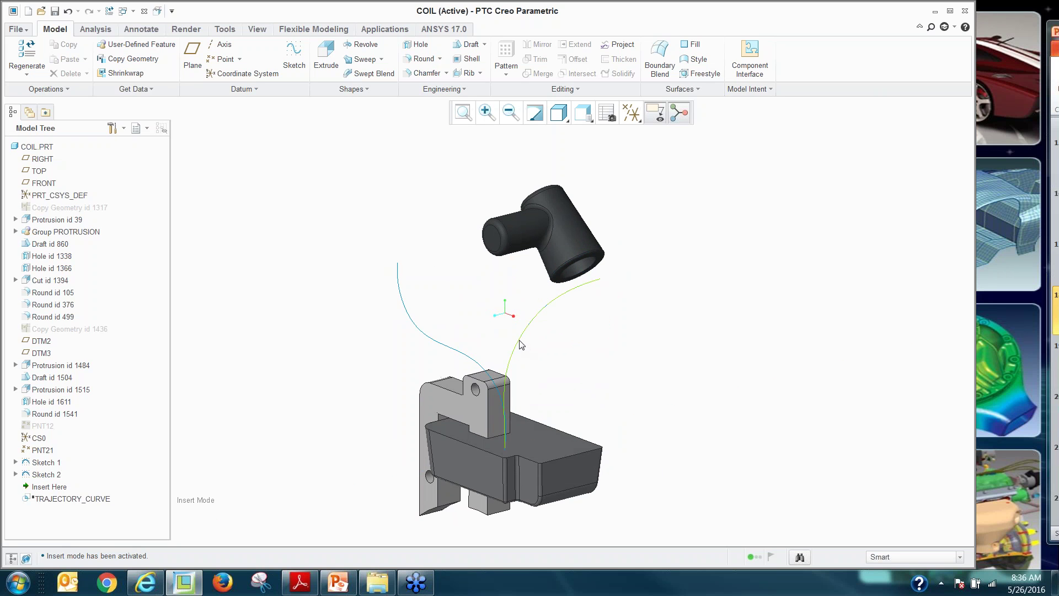
pyautogui.click(414, 326)
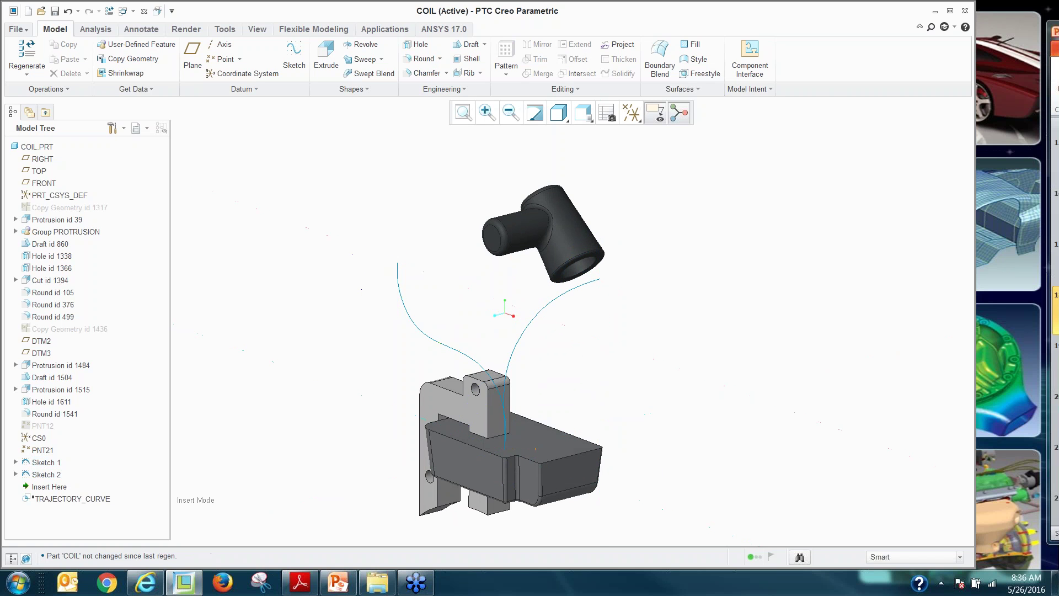
pyautogui.click(436, 348)
pyautogui.keyDown('ctrl'); pyautogui.click(527, 331); pyautogui.keyUp('ctrl')
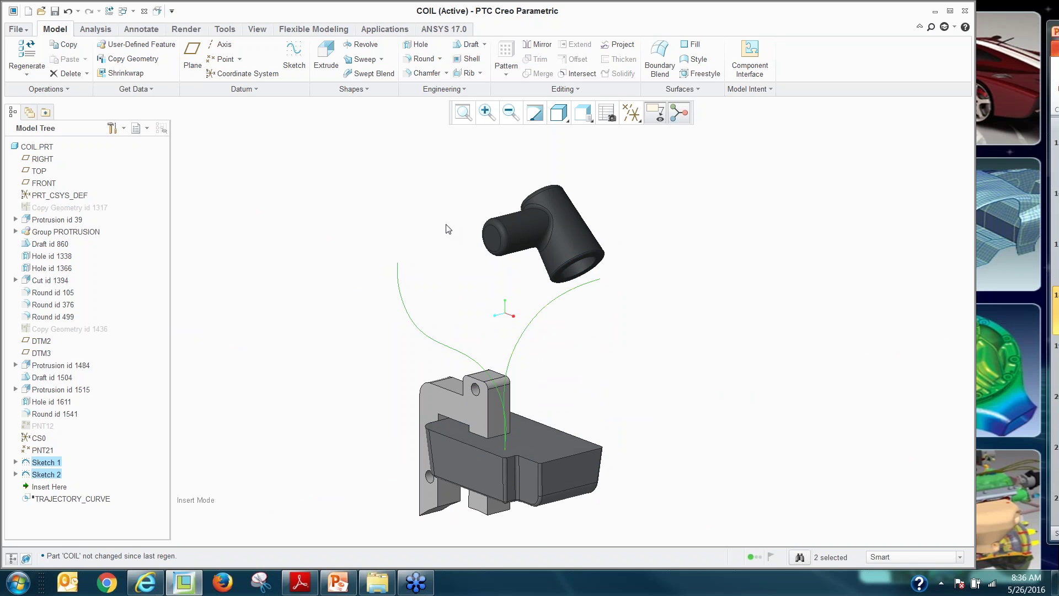
pyautogui.click(583, 77)
pyautogui.scroll(3, 493, 280)
pyautogui.scroll(-3, 493, 279)
pyautogui.moveTo(454, 301)
pyautogui.mouseDown(button='middle')
pyautogui.moveTo(439, 288)
pyautogui.moveTo(449, 303)
pyautogui.mouseUp(button='middle')
pyautogui.click(449, 303)
# Extrude Sketch 1 as a surface that extends past the boot, along the intersection curve
pyautogui.click(47, 463)
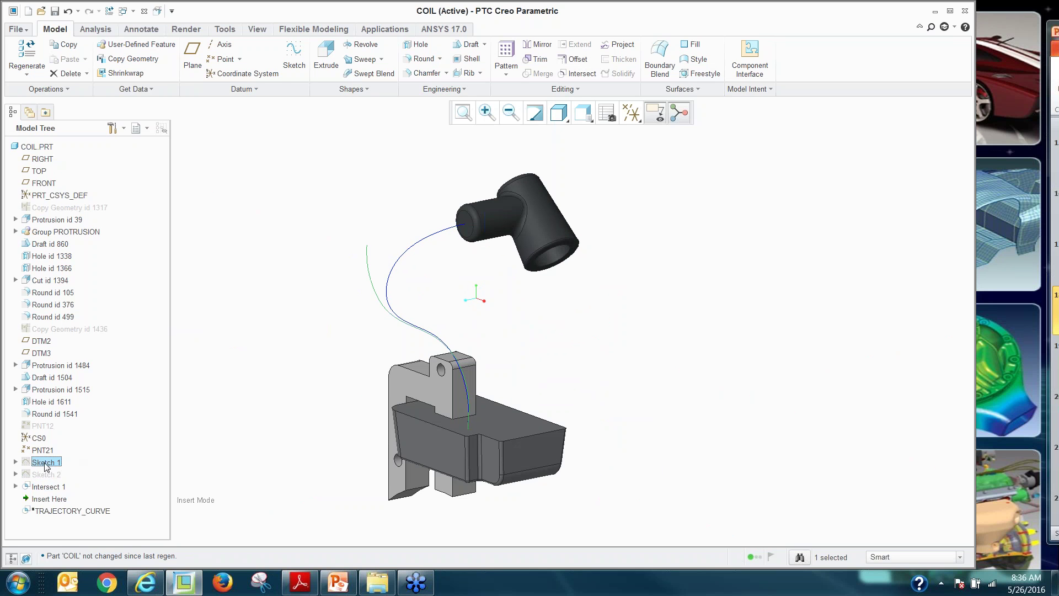
pyautogui.click(327, 55)
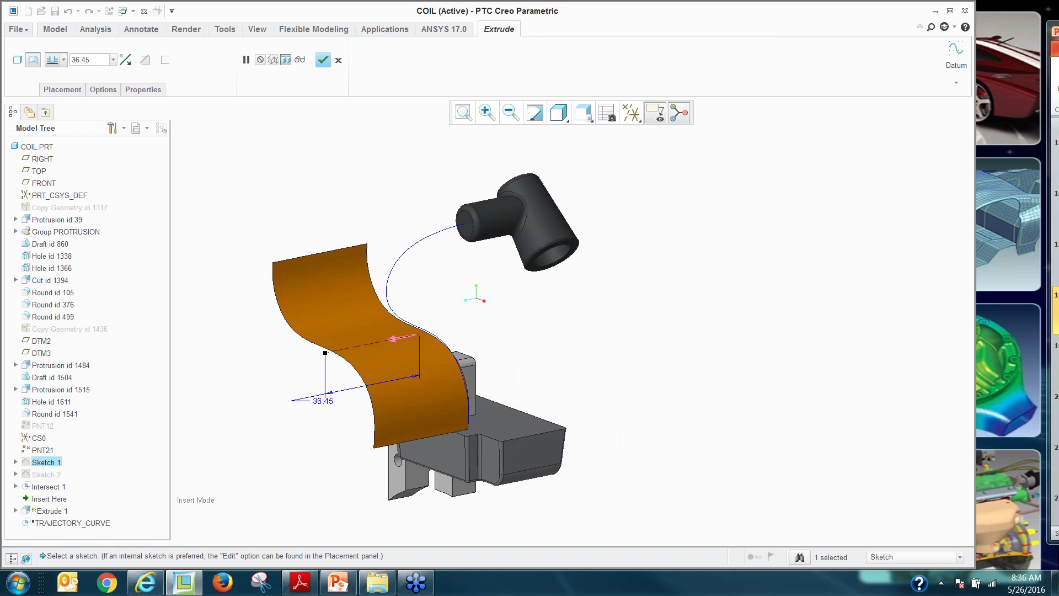
pyautogui.moveTo(325, 352); pyautogui.dragTo(598, 267)
pyautogui.middleClick(345, 336)
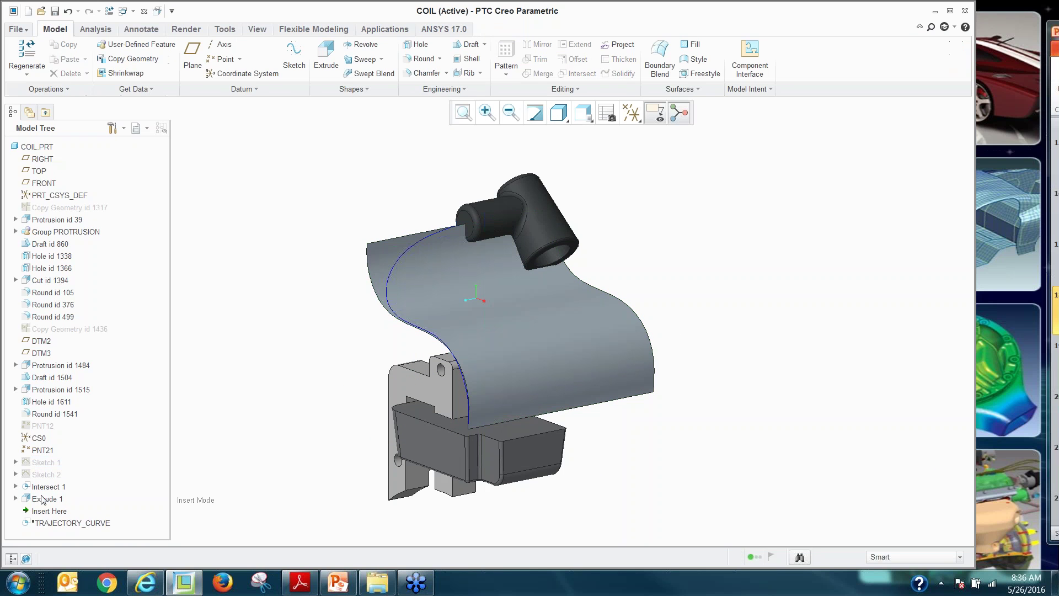
# Extrude Sketch 2 as a surface about 82.4 deep so that it crosses the first extruded surface
pyautogui.click(47, 474)
pyautogui.click(330, 56)
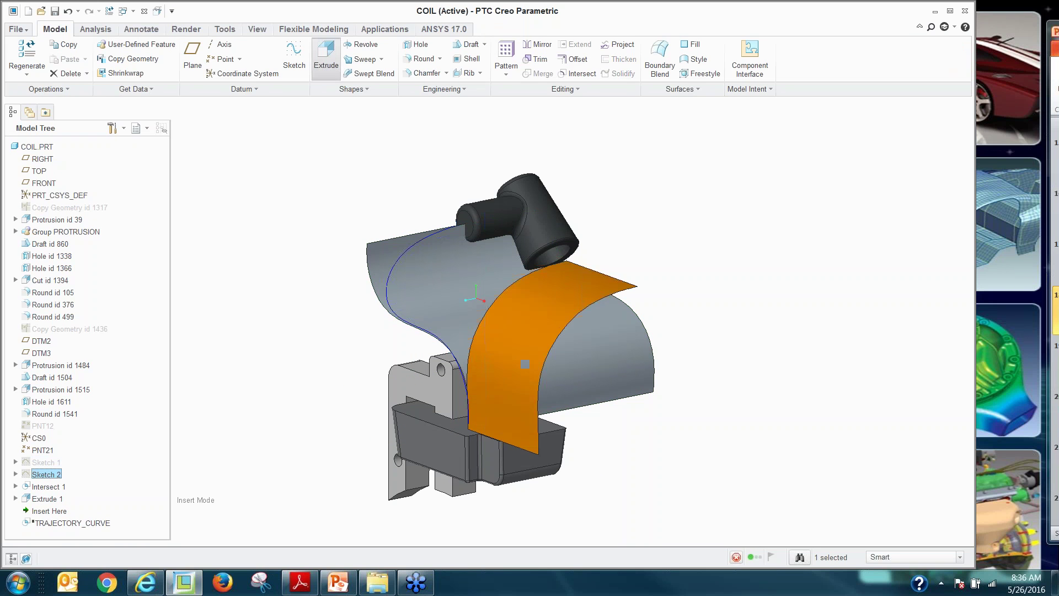
pyautogui.moveTo(565, 361); pyautogui.dragTo(335, 272)
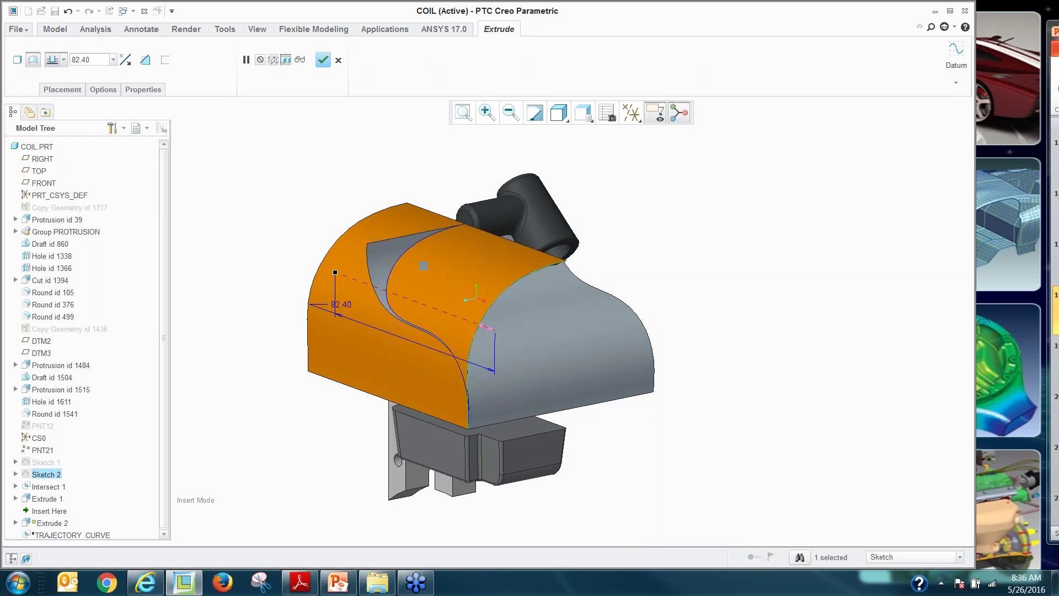
pyautogui.moveTo(423, 266); pyautogui.dragTo(428, 320, button='middle')
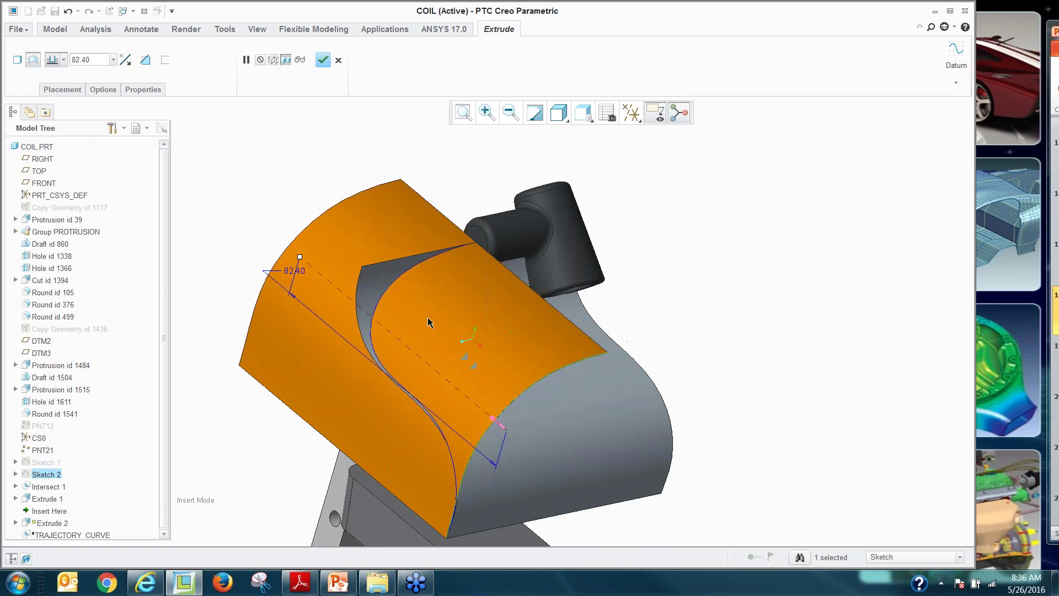
pyautogui.scroll(-3, 321, 273)
pyautogui.click(323, 61)
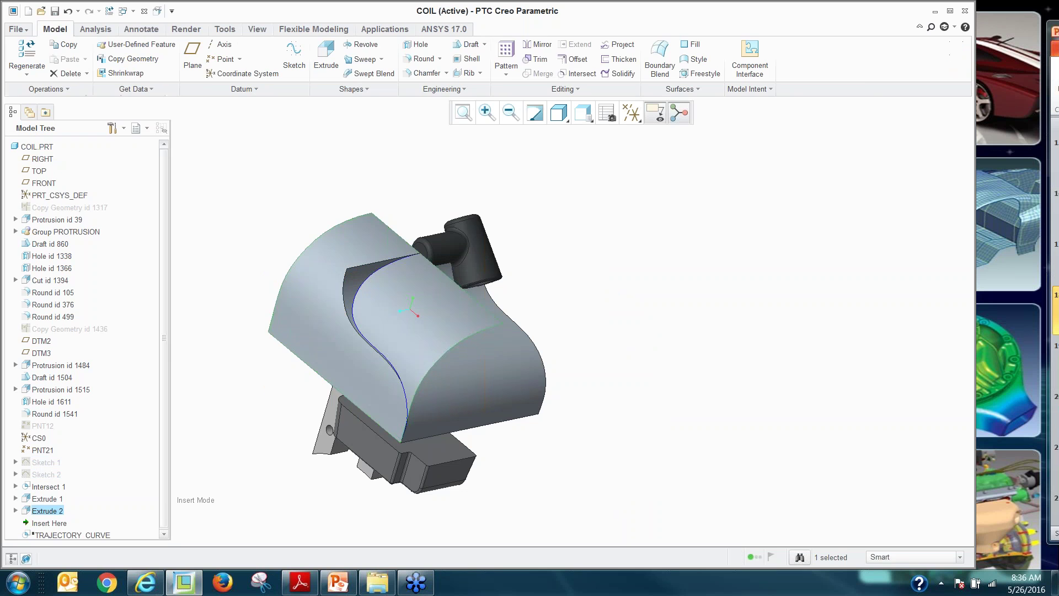
pyautogui.hotkey('ctrl', 'd')
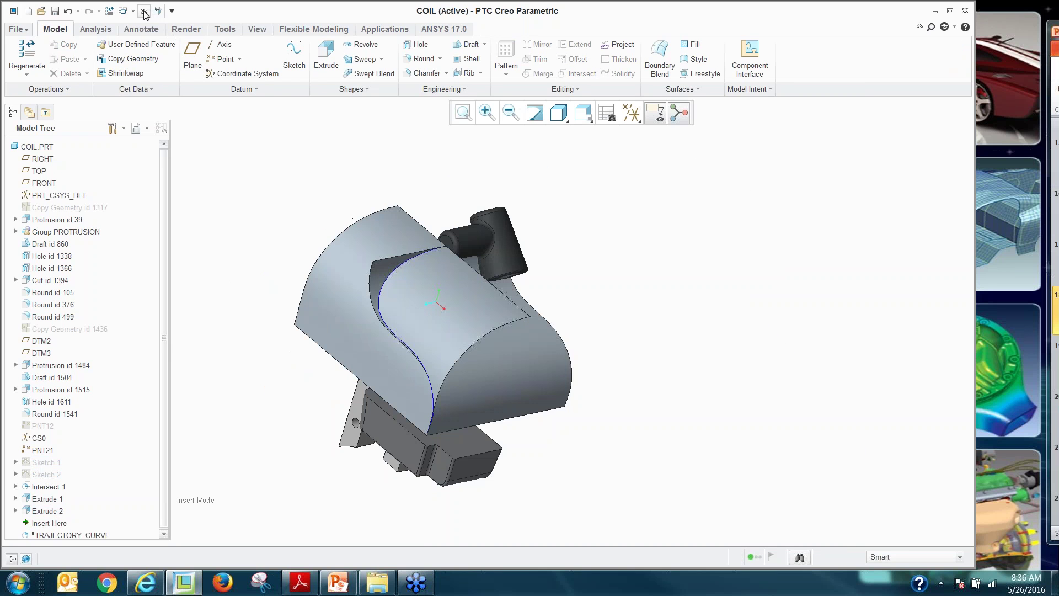
# Close coil.prt and erase it from the session
pyautogui.click(144, 11)
pyautogui.click(148, 62)
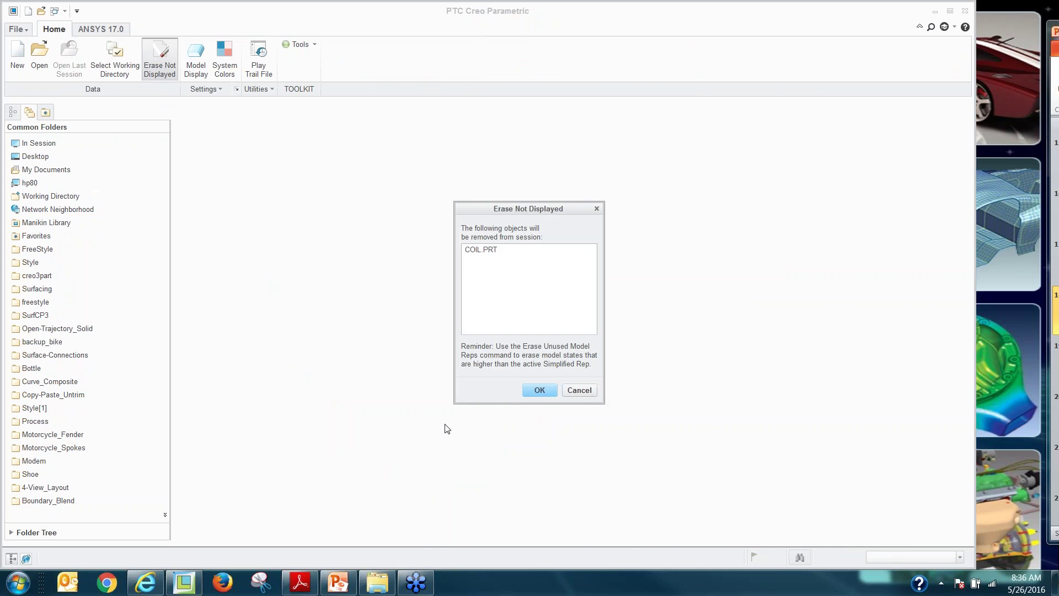
pyautogui.click(536, 394)
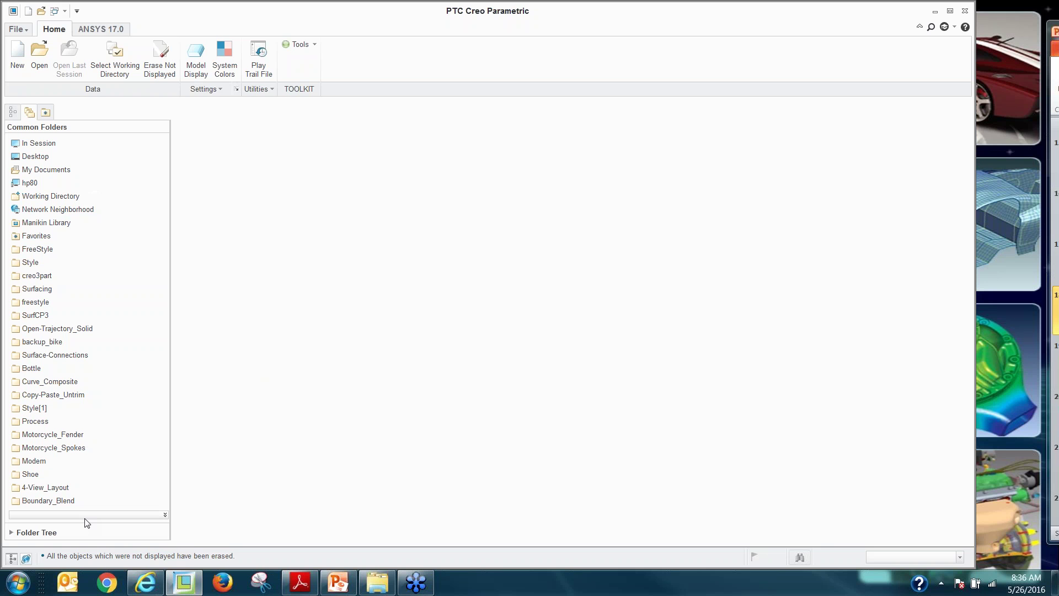
# Open the 4VIEW_FLASH part from the 4-View_Layout folder
pyautogui.click(47, 488)
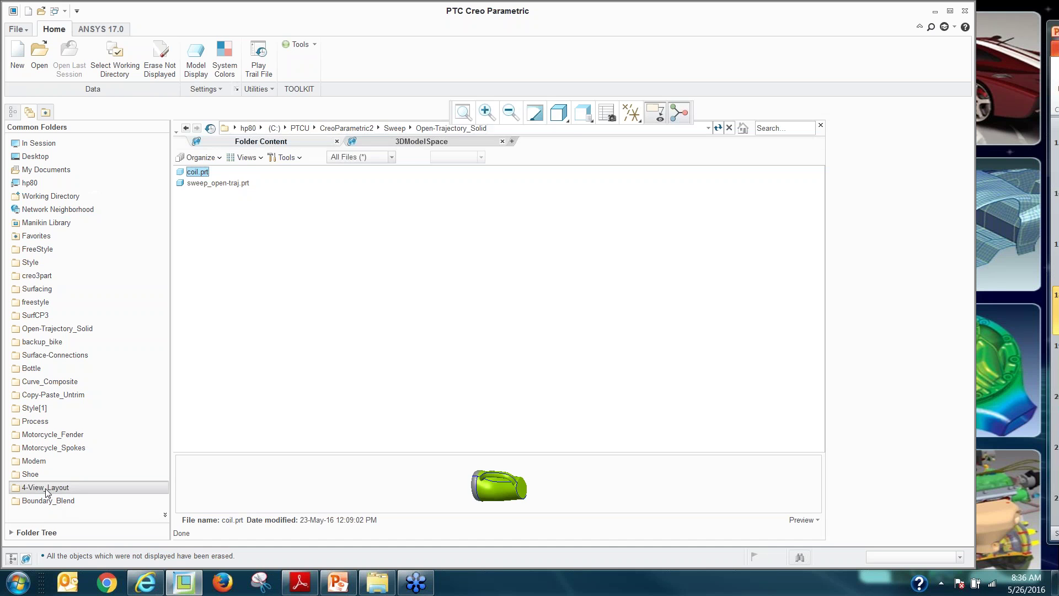
pyautogui.doubleClick(204, 172)
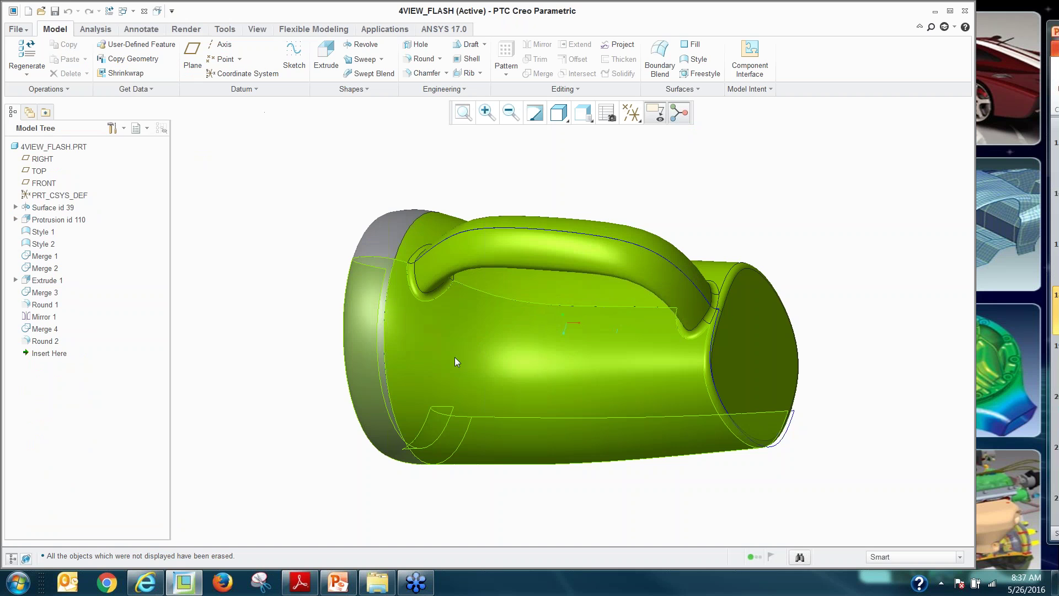
# Examine the flashlight body and handle from several sides and locate the geometry that belongs to the Style 1 feature
pyautogui.moveTo(456, 359); pyautogui.dragTo(545, 385, button='middle')
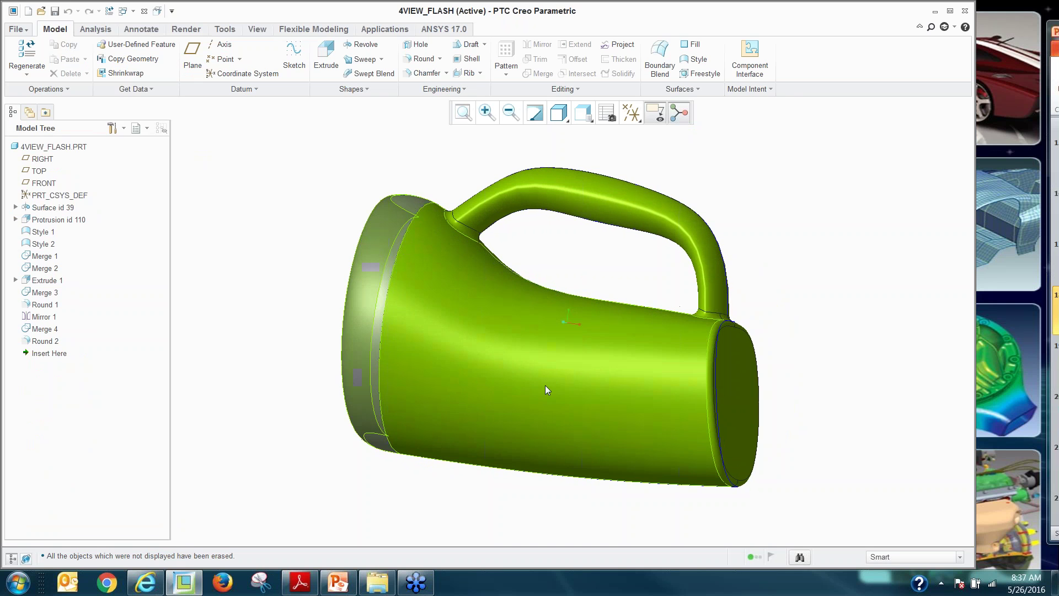
pyautogui.click(499, 470)
pyautogui.moveTo(499, 472); pyautogui.dragTo(529, 405, button='middle')
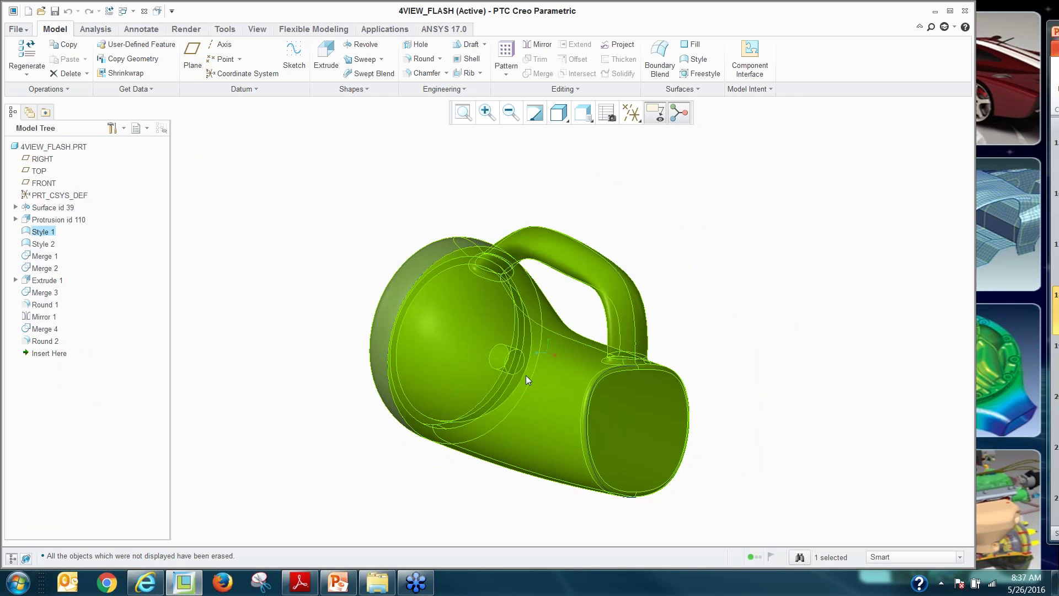
pyautogui.moveTo(427, 253); pyautogui.dragTo(331, 458, button='middle')
pyautogui.moveTo(327, 406); pyautogui.dragTo(305, 428, button='middle')
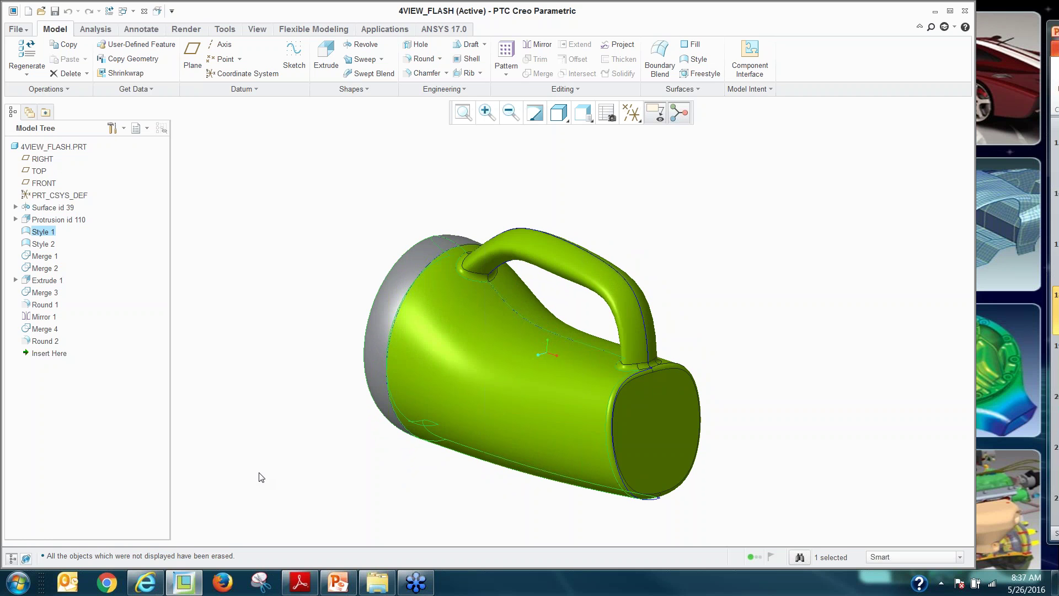
pyautogui.moveTo(298, 388); pyautogui.dragTo(296, 414, button='middle')
pyautogui.click(303, 404)
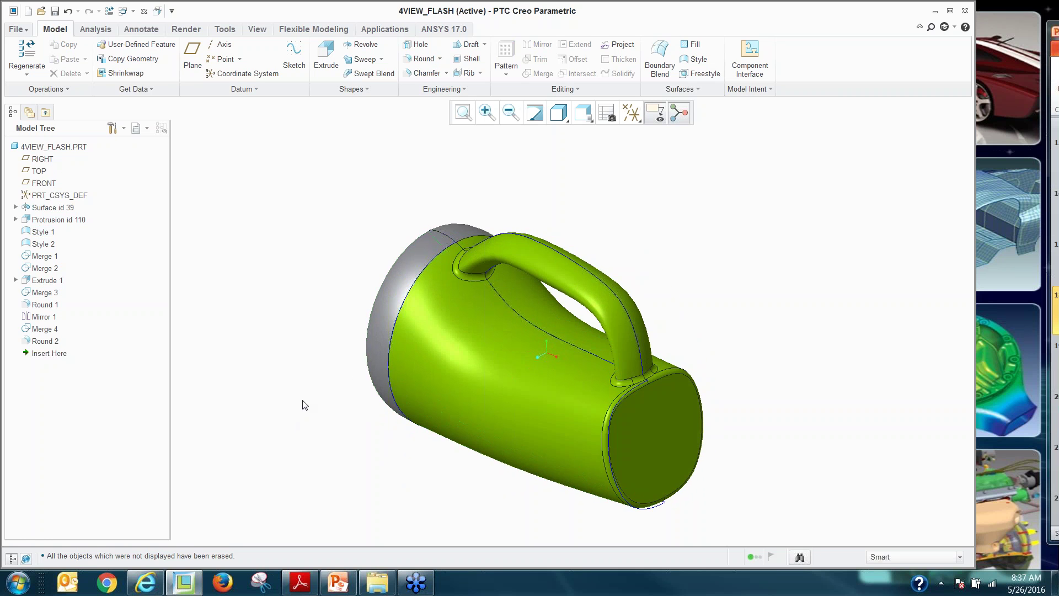
pyautogui.click(39, 232)
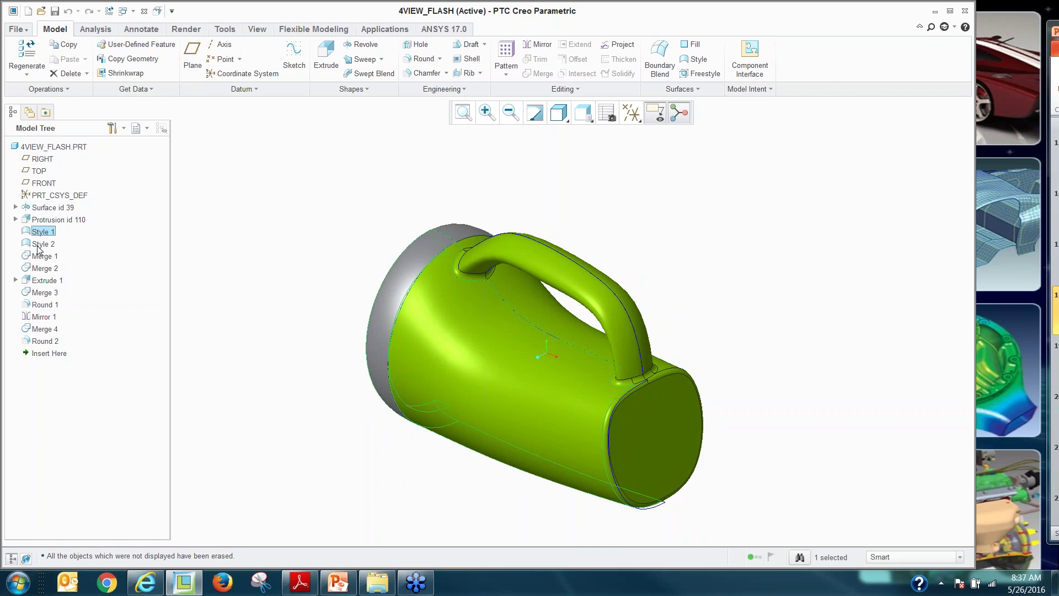
pyautogui.click(305, 255)
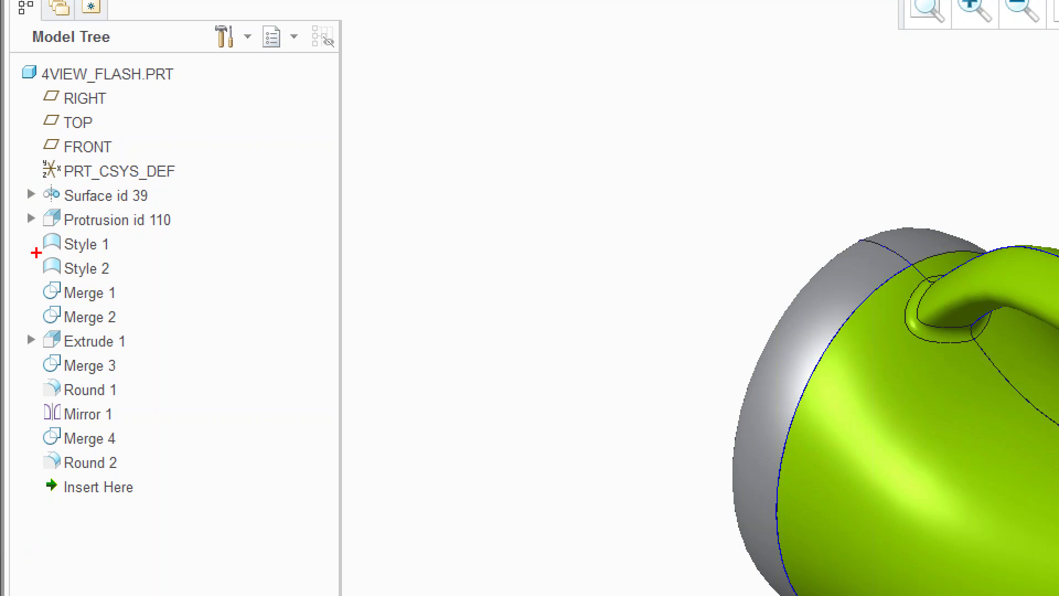
pyautogui.moveTo(31, 229); pyautogui.dragTo(120, 259)
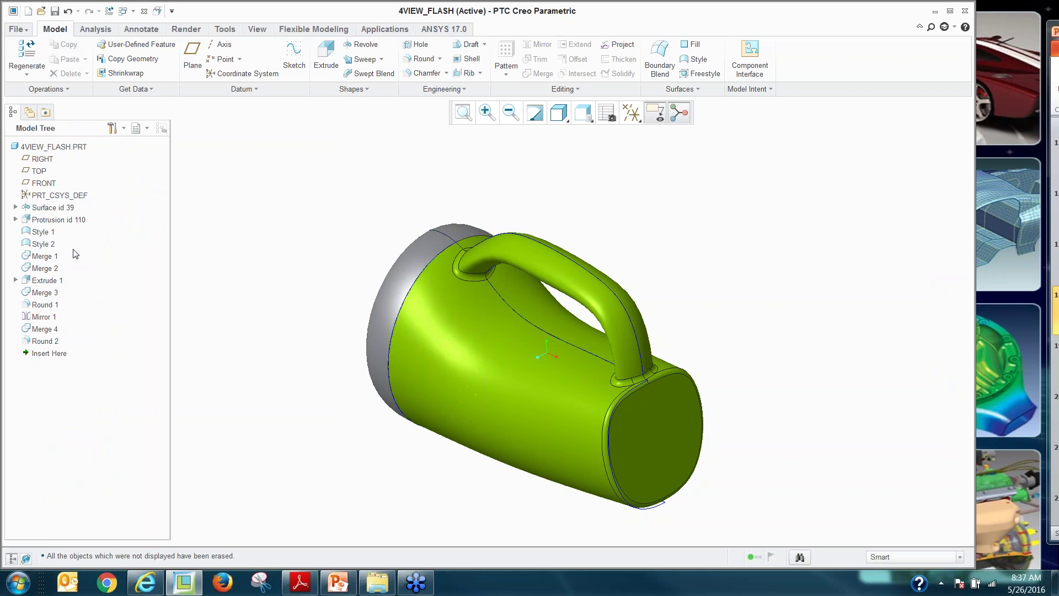
# Edit the definition of Style 1 and display the model in the four-view layout
pyautogui.rightClick(43, 231)
pyautogui.click(86, 257)
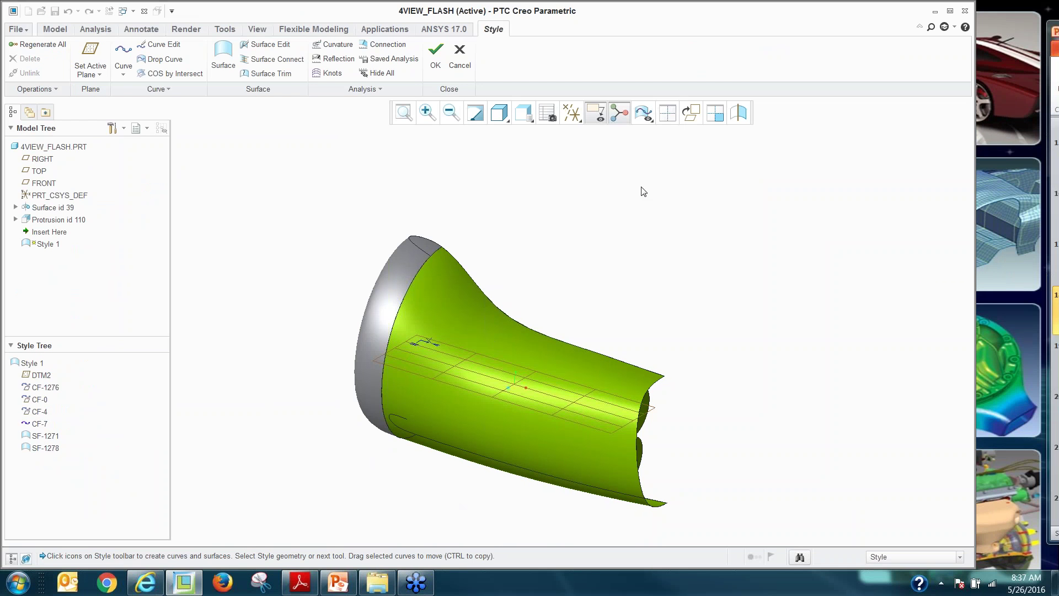
pyautogui.rightClick(642, 191)
pyautogui.click(668, 113)
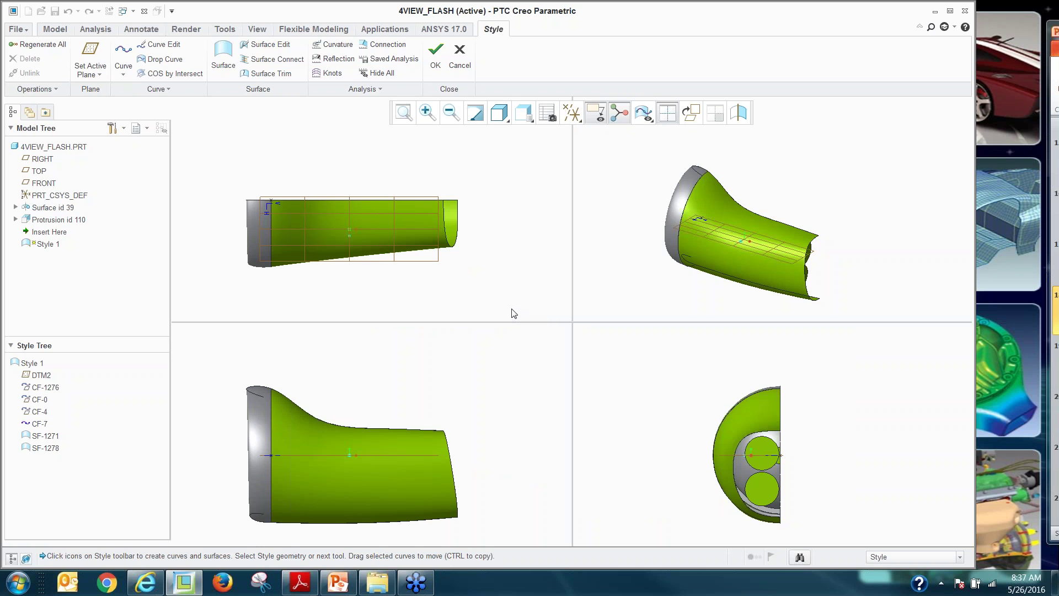
# Edit curve CF-0 along the body's upper edge and move its interior point slightly downward in the side view
pyautogui.click(752, 215)
pyautogui.doubleClick(753, 215)
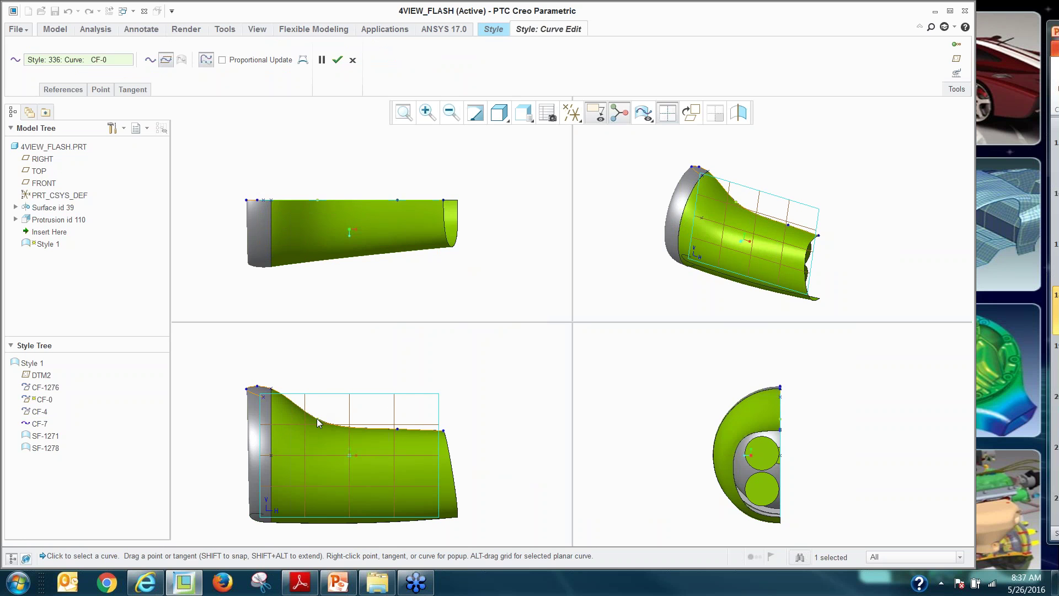
pyautogui.moveTo(318, 418)
pyautogui.mouseDown()
pyautogui.moveTo(335, 391)
pyautogui.moveTo(317, 424)
pyautogui.mouseUp()
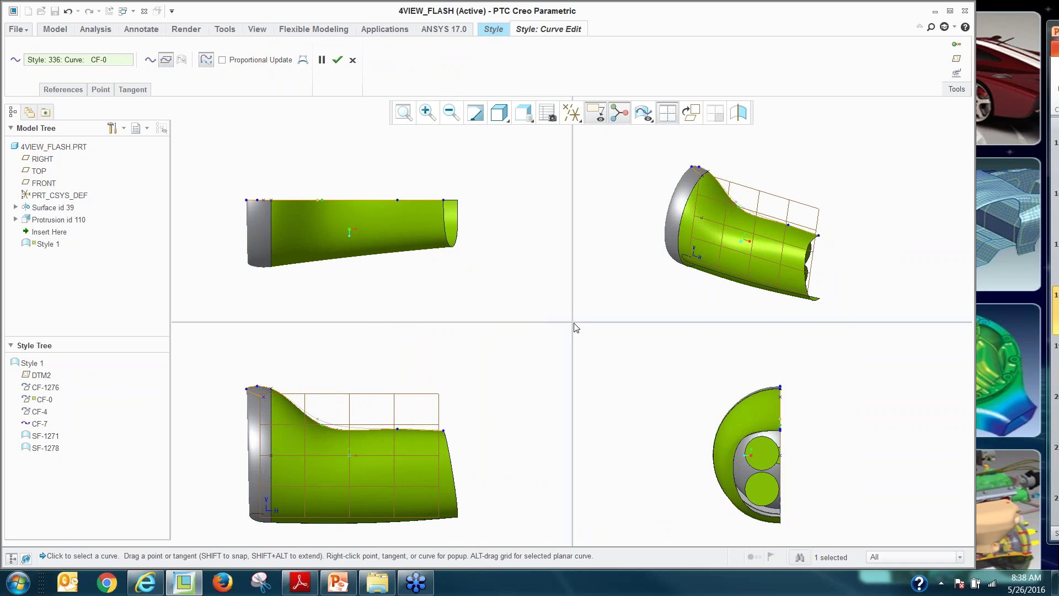
# Enlarge the upper two views of the four-view layout and inspect the body from different sides in the 3D view
pyautogui.moveTo(570, 377); pyautogui.dragTo(570, 395)
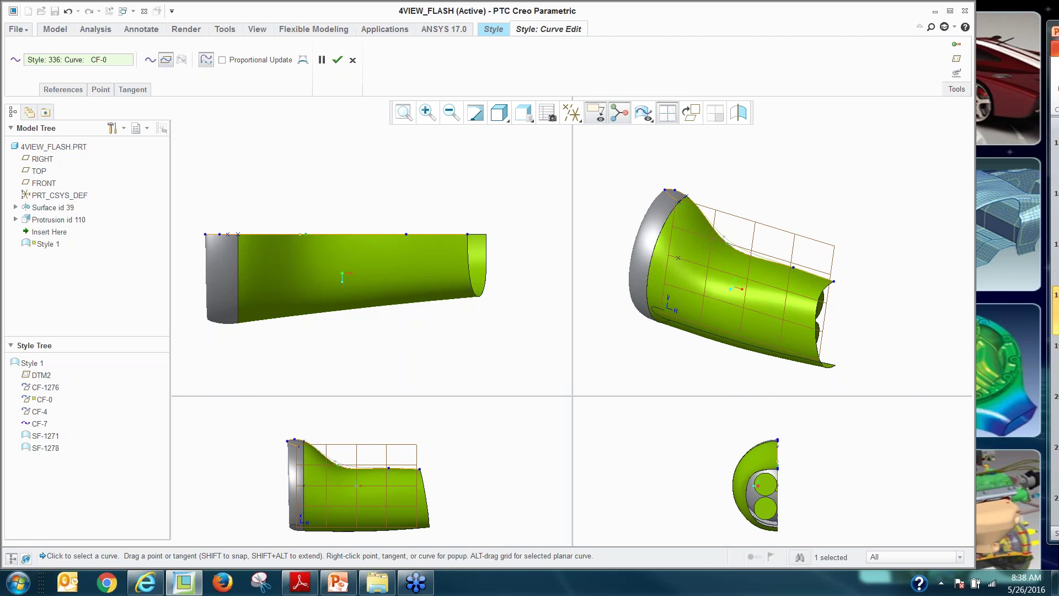
pyautogui.scroll(-2, 679, 207)
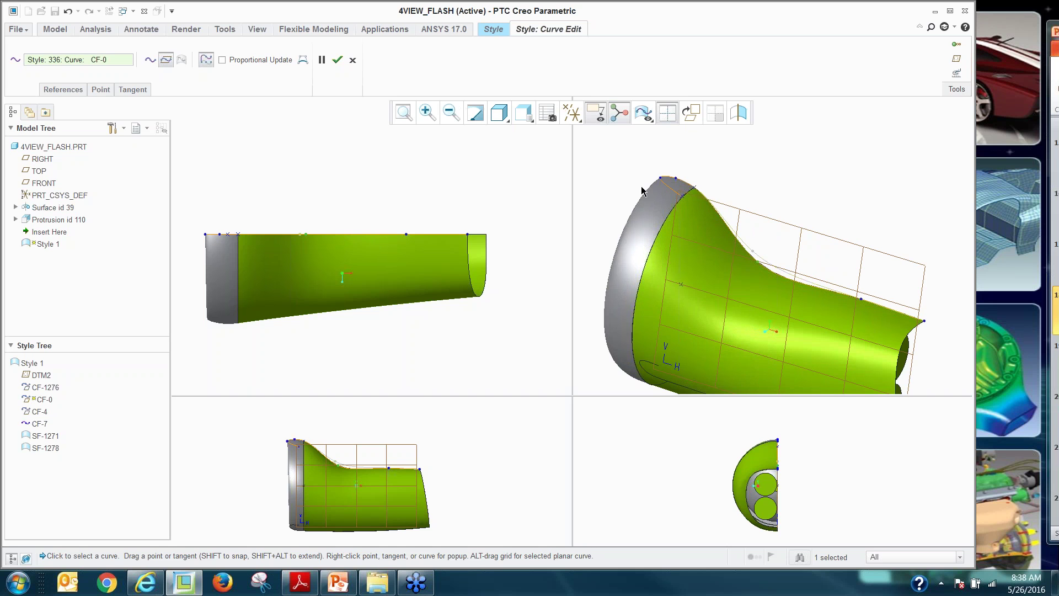
pyautogui.scroll(2, 641, 190)
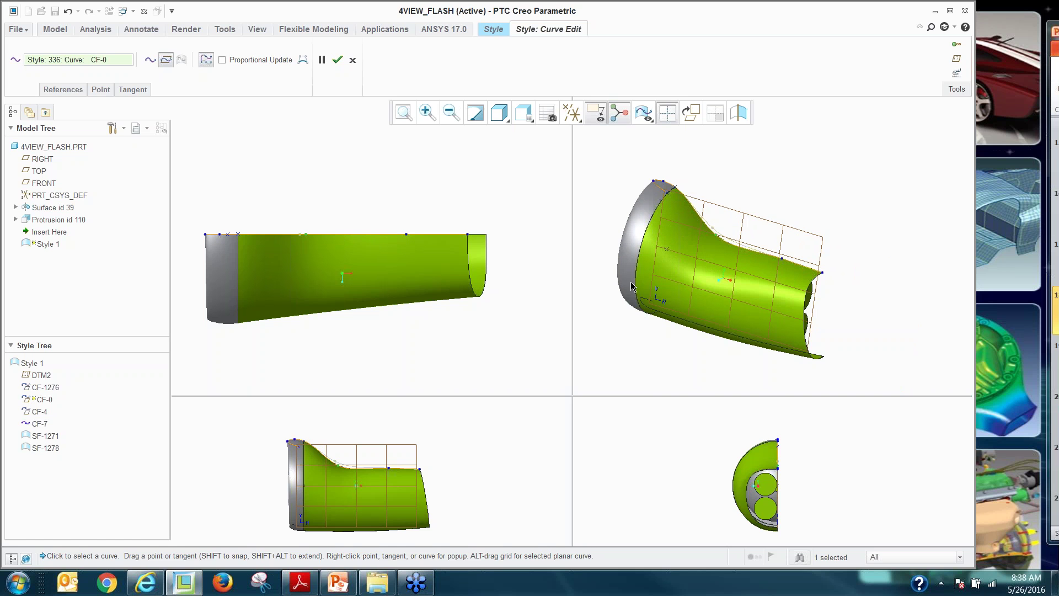
pyautogui.moveTo(632, 286); pyautogui.dragTo(702, 284, button='middle')
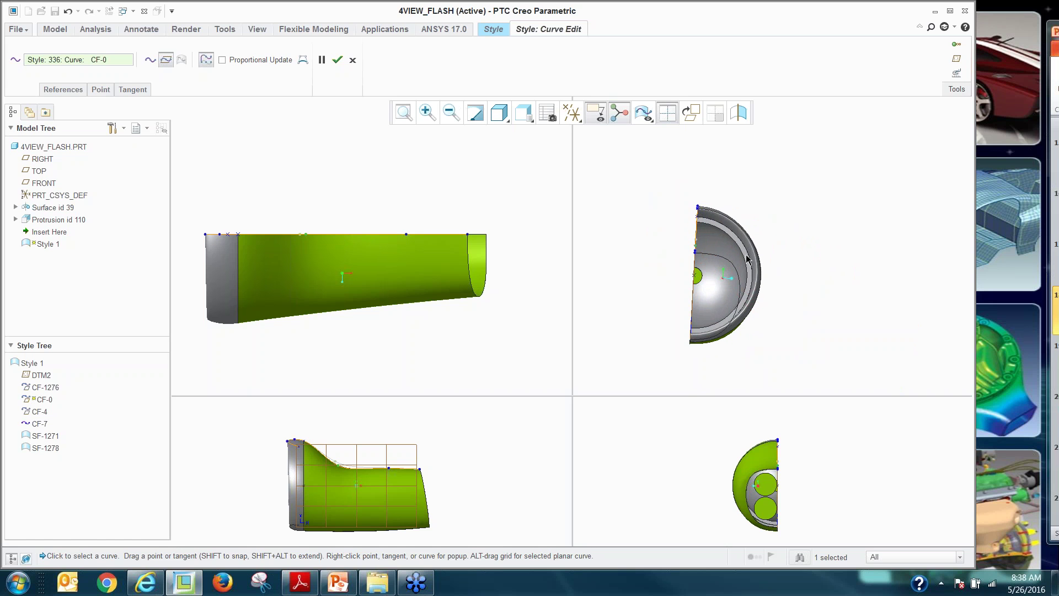
pyautogui.scroll(-3, 694, 294)
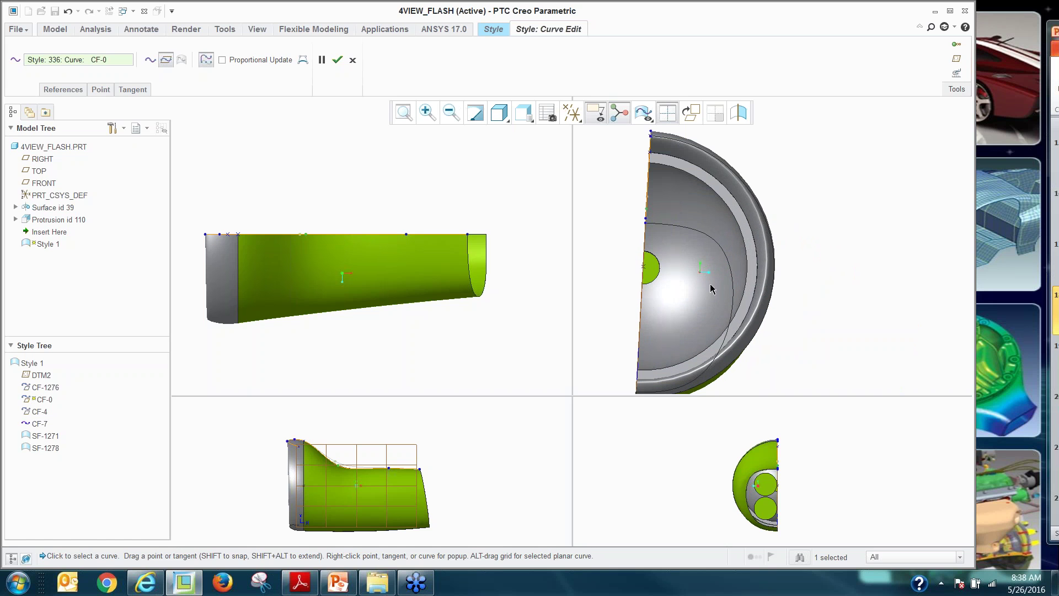
pyautogui.moveTo(666, 334)
pyautogui.mouseDown(button='middle')
pyautogui.moveTo(796, 282)
pyautogui.moveTo(710, 307)
pyautogui.moveTo(704, 332)
pyautogui.moveTo(729, 392)
pyautogui.mouseUp(button='middle')
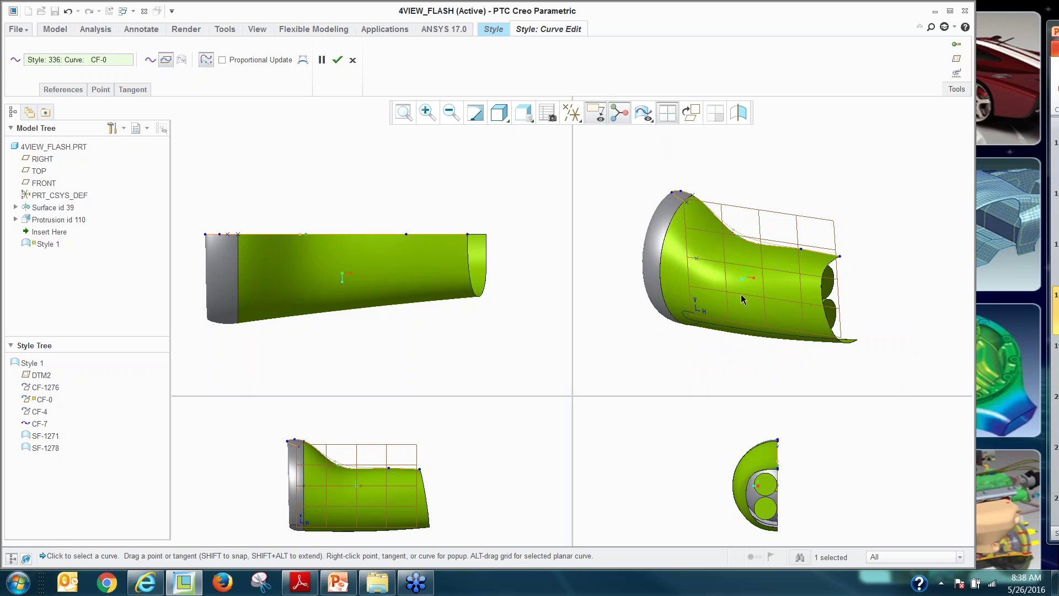
# Accept the edit of curve CF-0 and return from the four-view layout to a single view
pyautogui.click(338, 61)
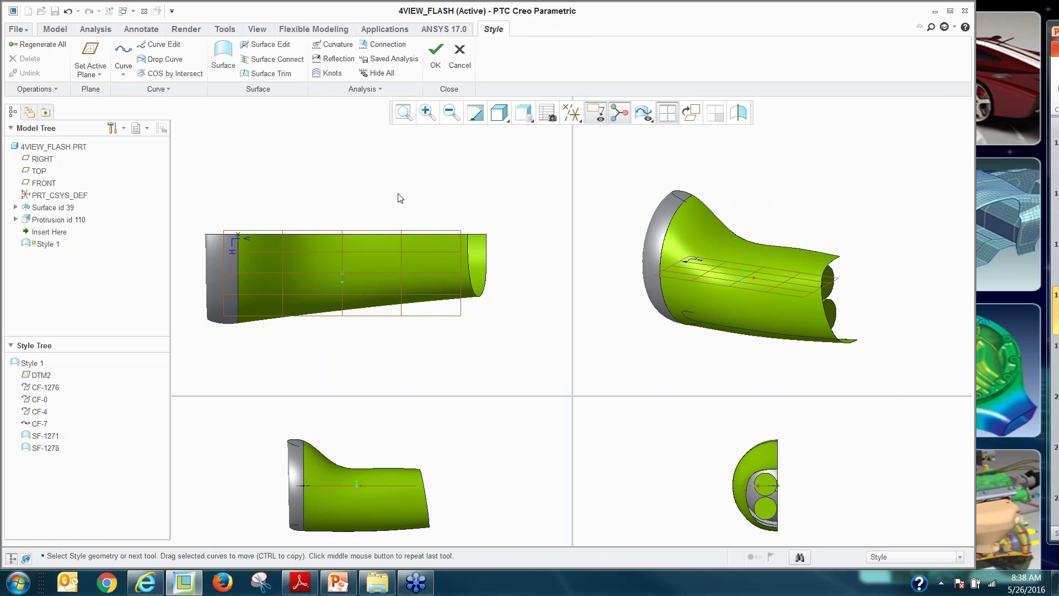
pyautogui.click(667, 114)
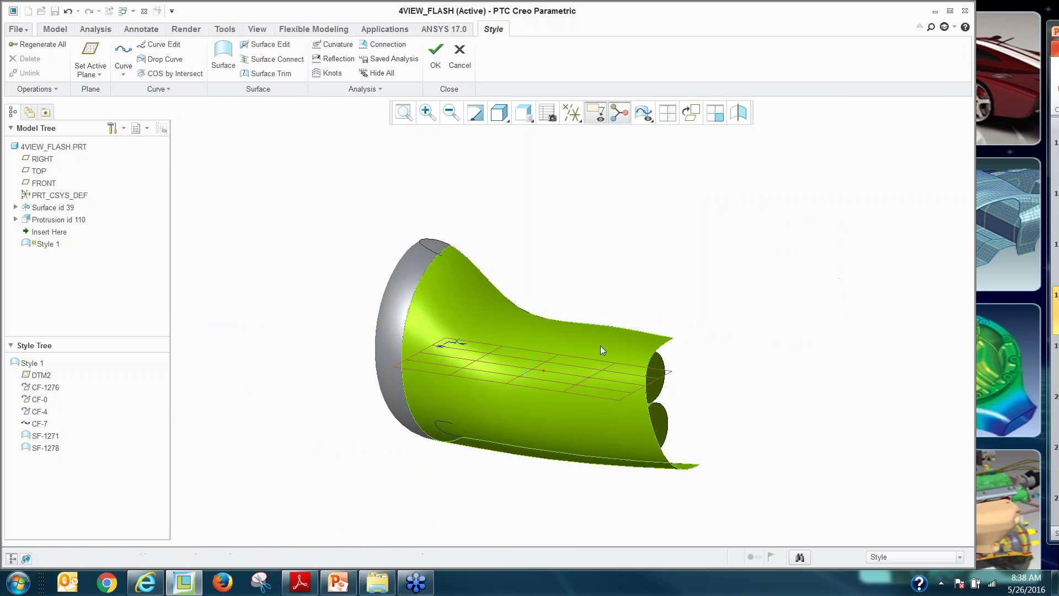
# Try a Curve from Surface on the green body, switching it to the crosswise direction and sliding it to about 0.66
pyautogui.scroll(-3, 587, 274)
pyautogui.click(168, 89)
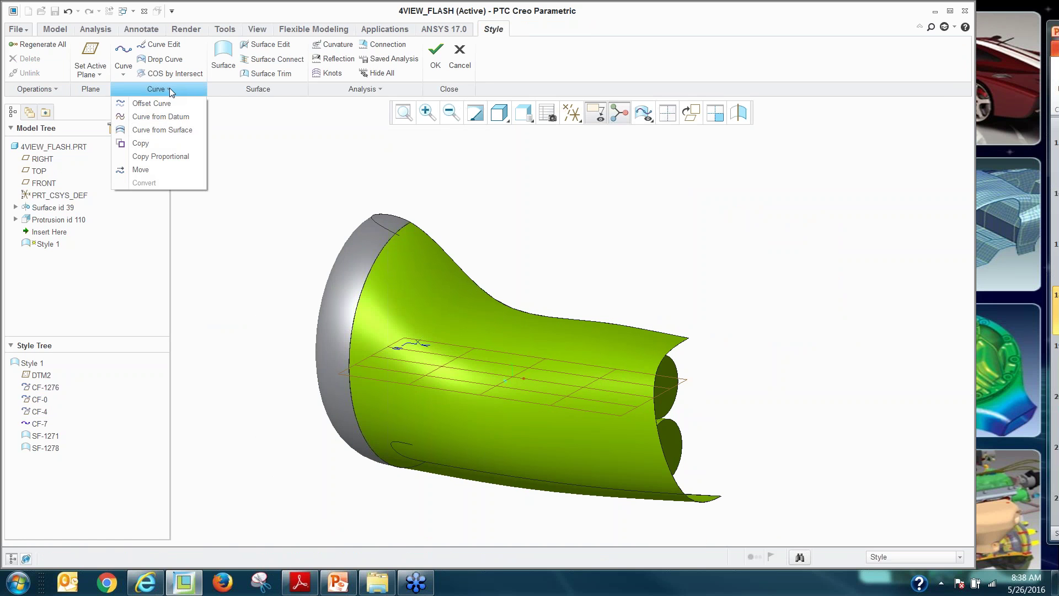
pyautogui.click(162, 129)
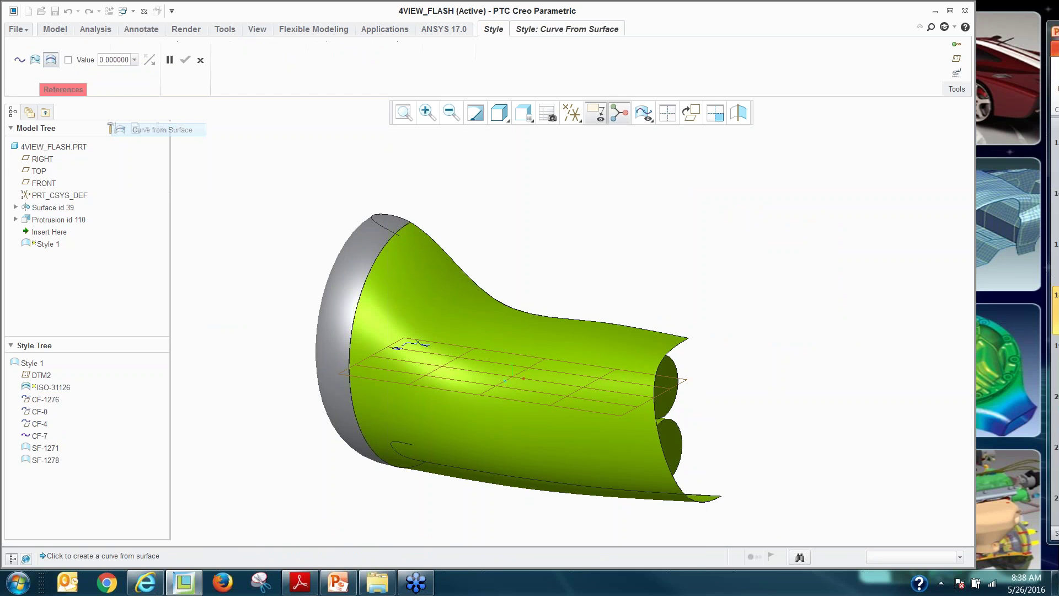
pyautogui.click(523, 340)
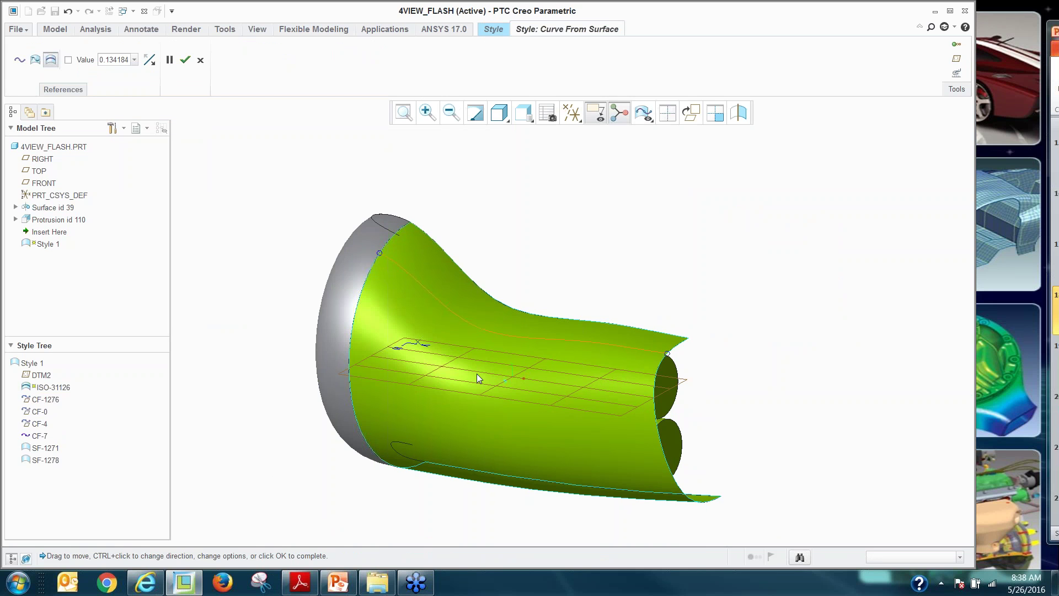
pyautogui.moveTo(530, 372); pyautogui.dragTo(617, 366, button='middle')
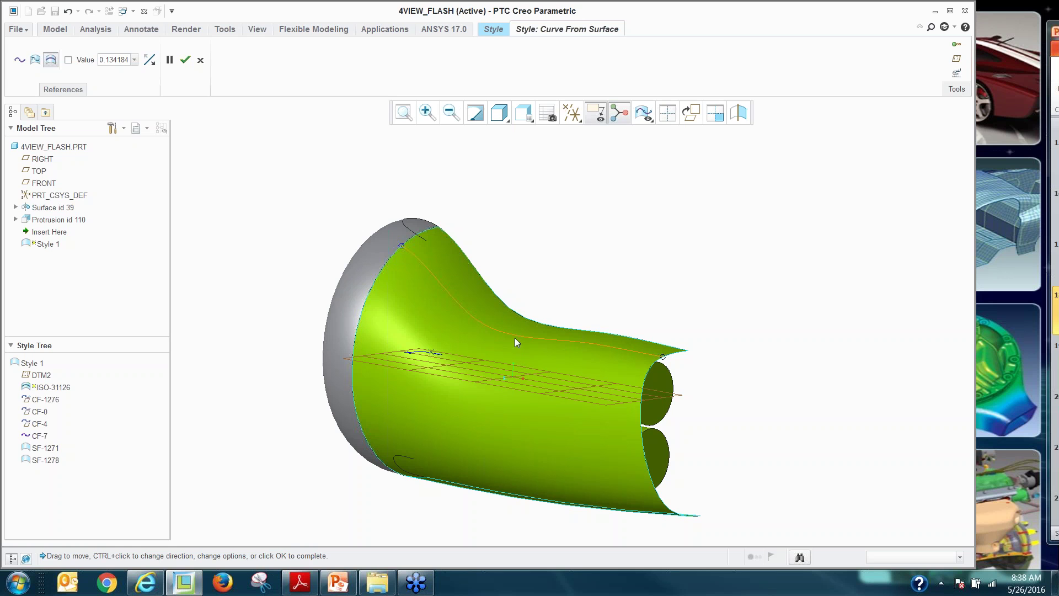
pyautogui.keyDown('ctrl'); pyautogui.click(496, 376); pyautogui.keyUp('ctrl')
pyautogui.moveTo(520, 362); pyautogui.dragTo(578, 373)
pyautogui.moveTo(578, 373); pyautogui.dragTo(641, 386, button='middle')
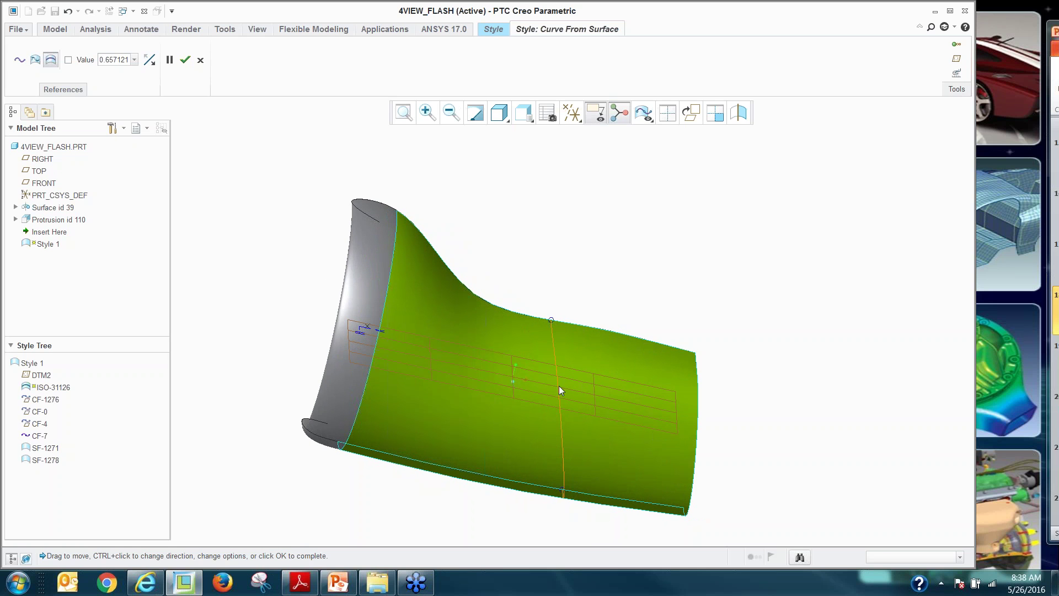
pyautogui.click(201, 59)
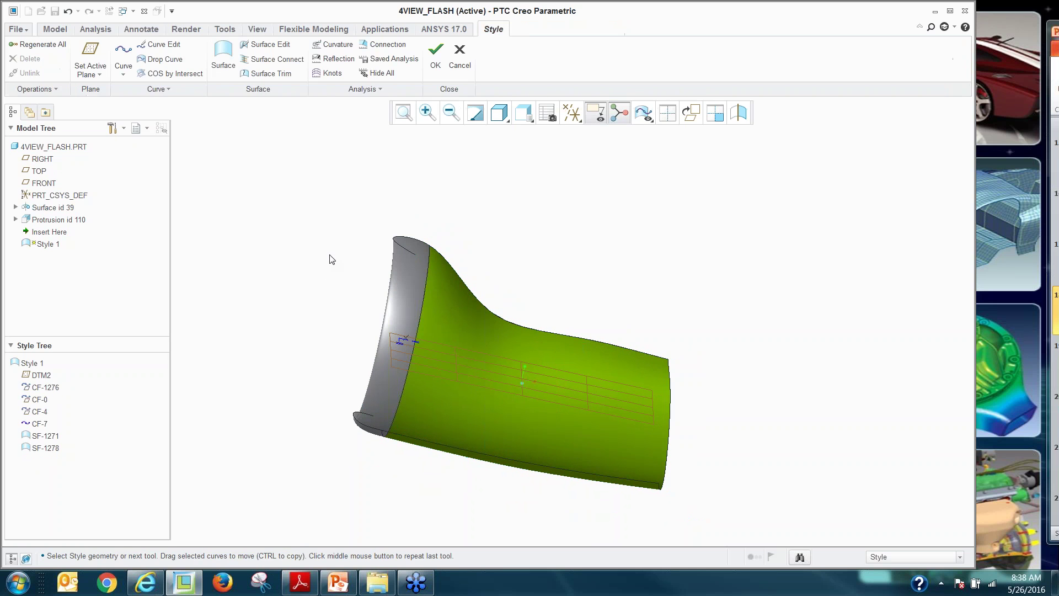
# Open the choice of Style curve types: Curve, Arc or Circle
pyautogui.click(123, 72)
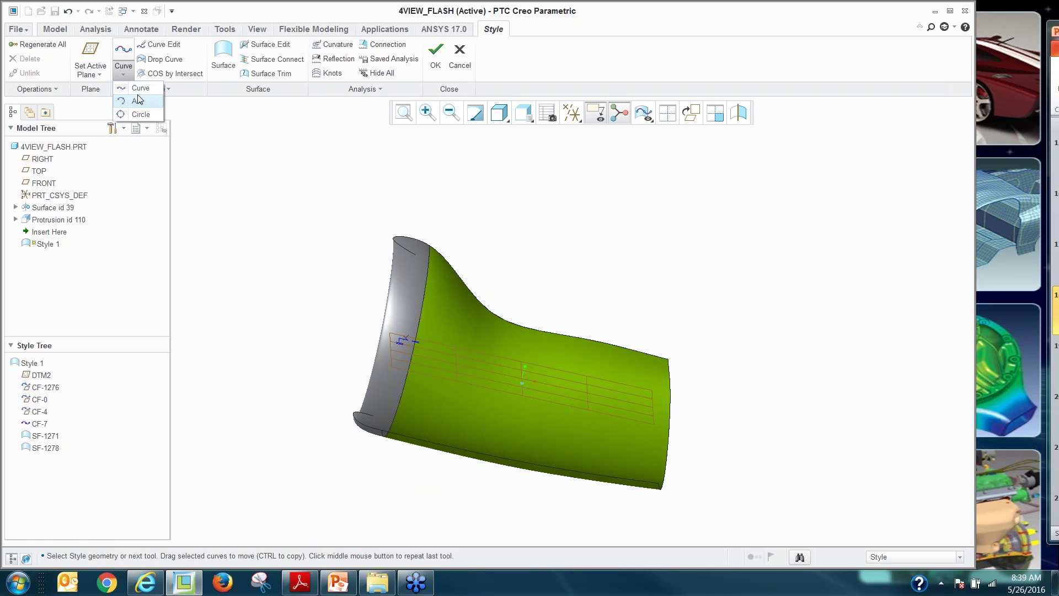
# Try to draw a curve on surface (COS) through several points on the green surface, and discard it
pyautogui.click(134, 89)
pyautogui.rightClick(293, 207)
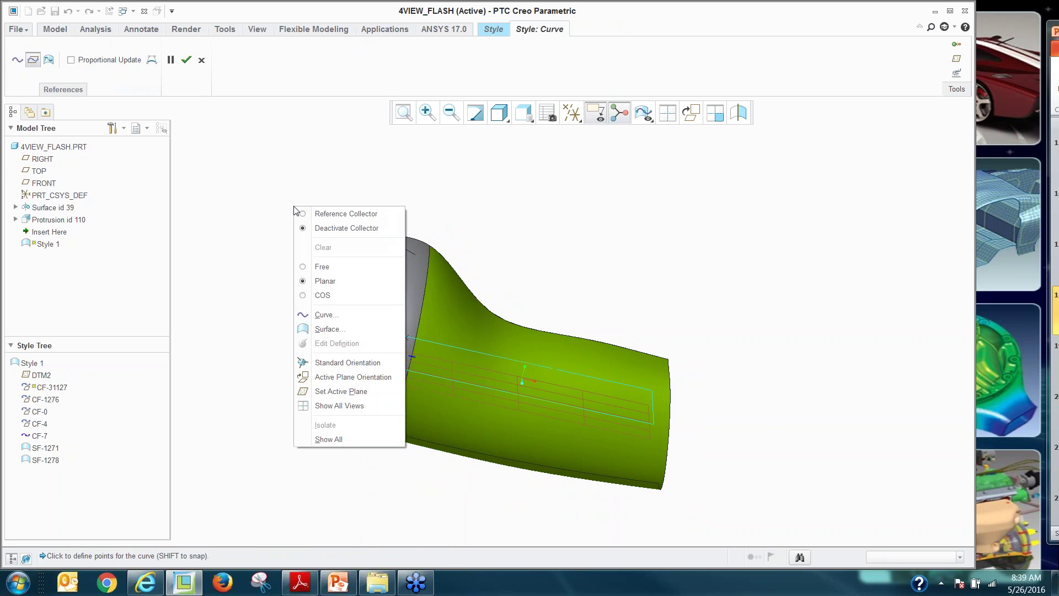
pyautogui.click(319, 296)
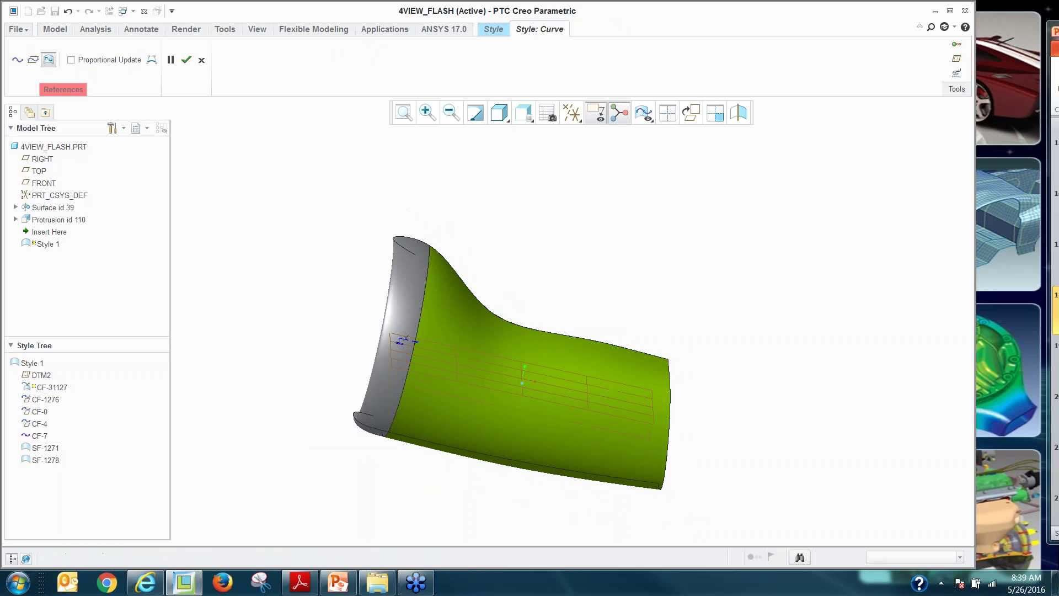
pyautogui.click(509, 332)
pyautogui.click(521, 350)
pyautogui.click(556, 364)
pyautogui.click(604, 364)
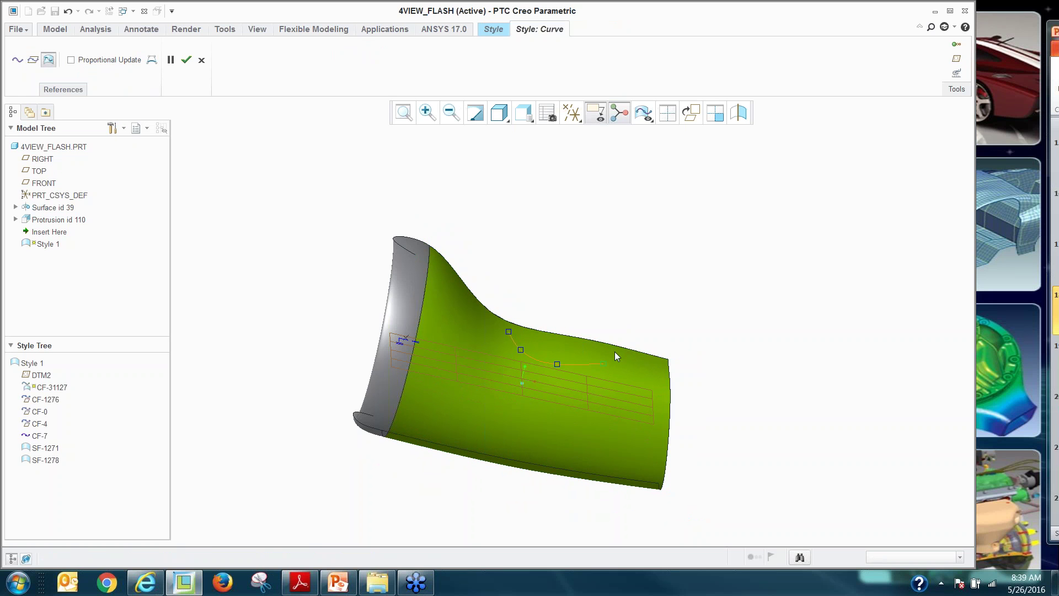
pyautogui.moveTo(596, 295); pyautogui.dragTo(575, 338, button='middle')
pyautogui.scroll(-5, 578, 339)
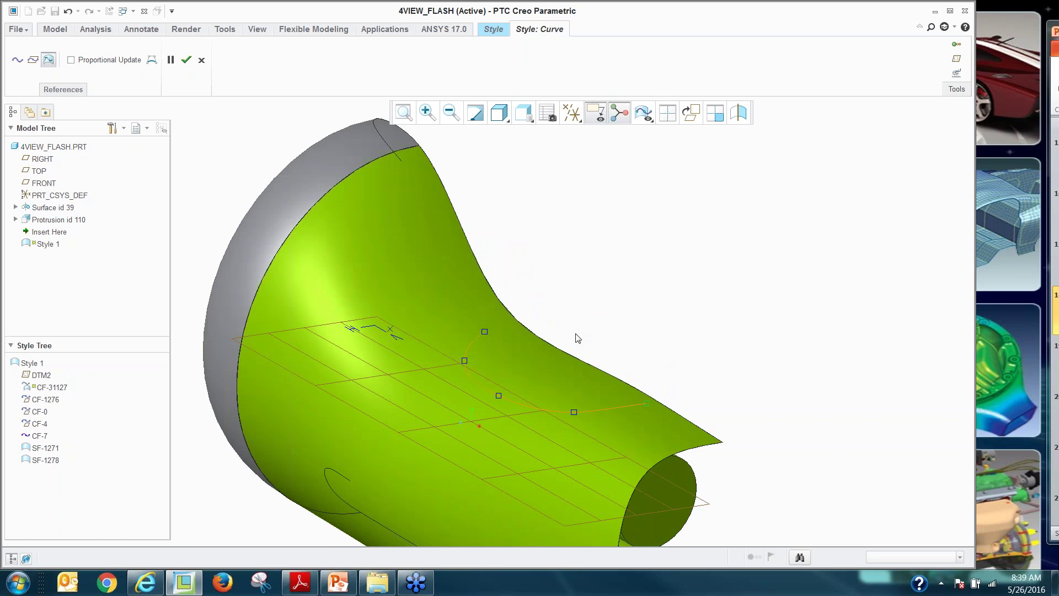
pyautogui.scroll(3, 577, 339)
pyautogui.click(201, 60)
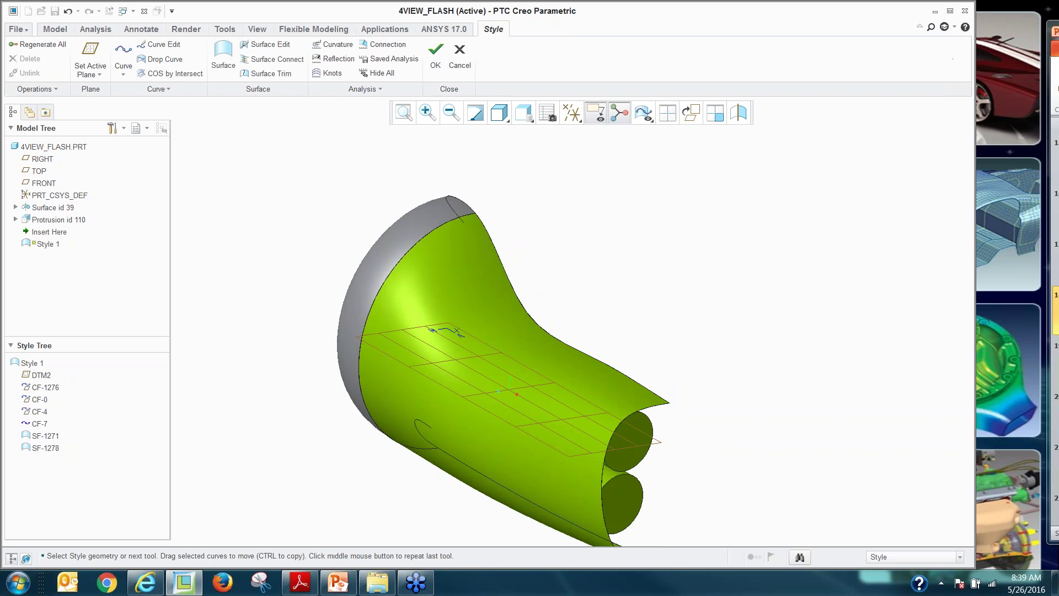
# Close the current model and open fender.prt from the Motorcycle_Fender folder
pyautogui.click(144, 12)
pyautogui.click(525, 308)
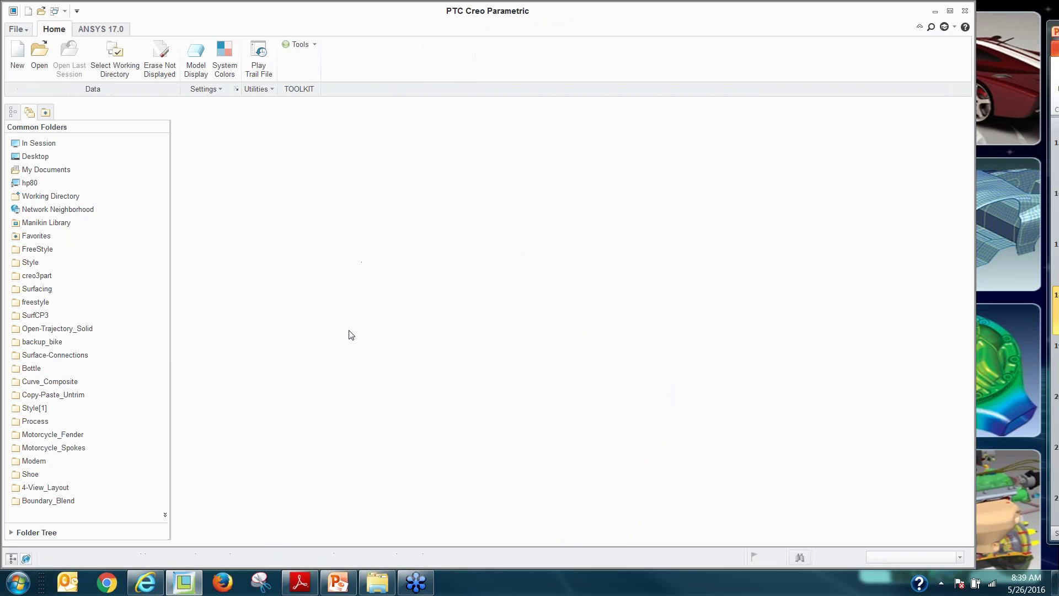
pyautogui.click(77, 436)
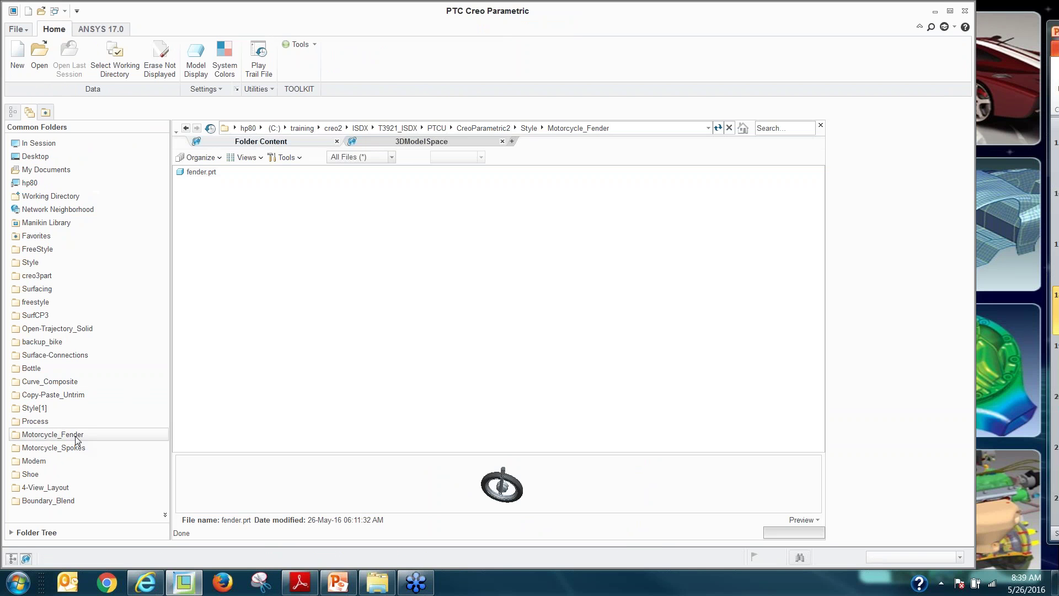
pyautogui.doubleClick(199, 172)
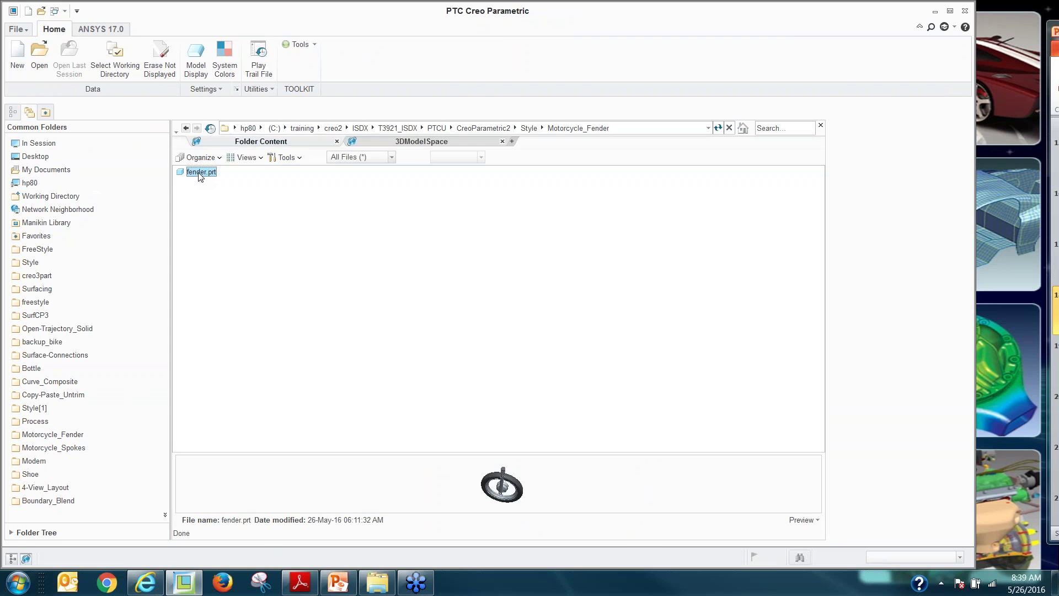
# Turn on the datum plane display and start a Style feature in the wheel part
pyautogui.moveTo(526, 286)
pyautogui.mouseDown(button='middle')
pyautogui.moveTo(513, 291)
pyautogui.moveTo(499, 234)
pyautogui.moveTo(489, 282)
pyautogui.moveTo(441, 332)
pyautogui.moveTo(624, 283)
pyautogui.mouseUp(button='middle')
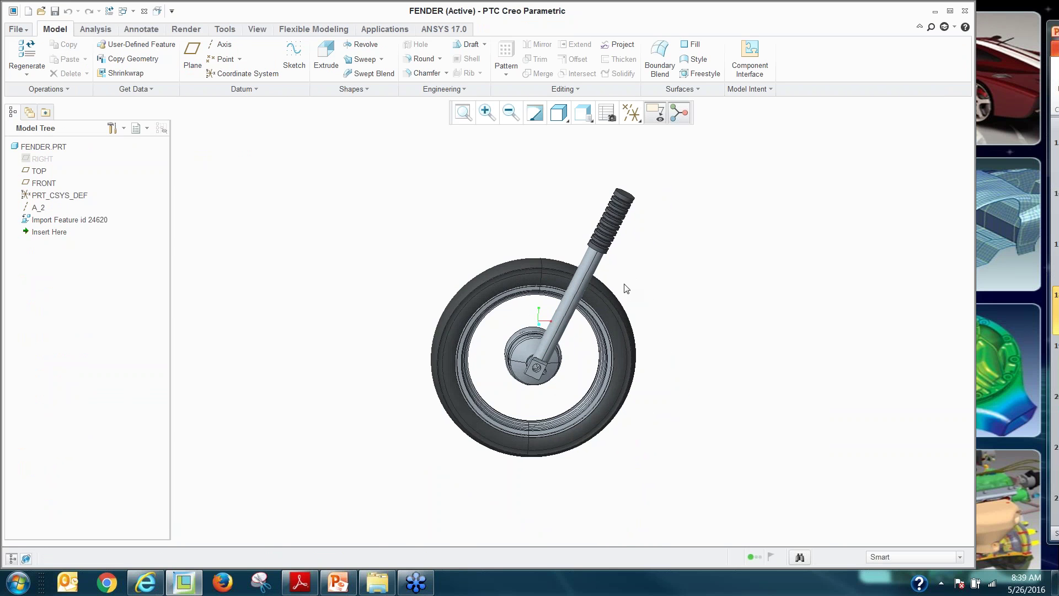
pyautogui.scroll(-3, 624, 287)
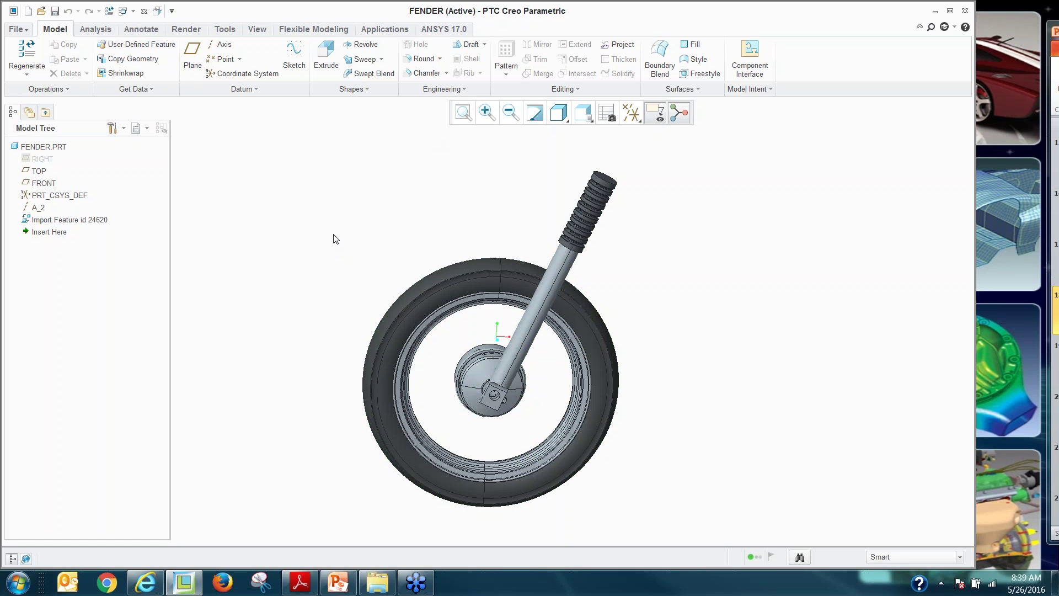
pyautogui.click(634, 121)
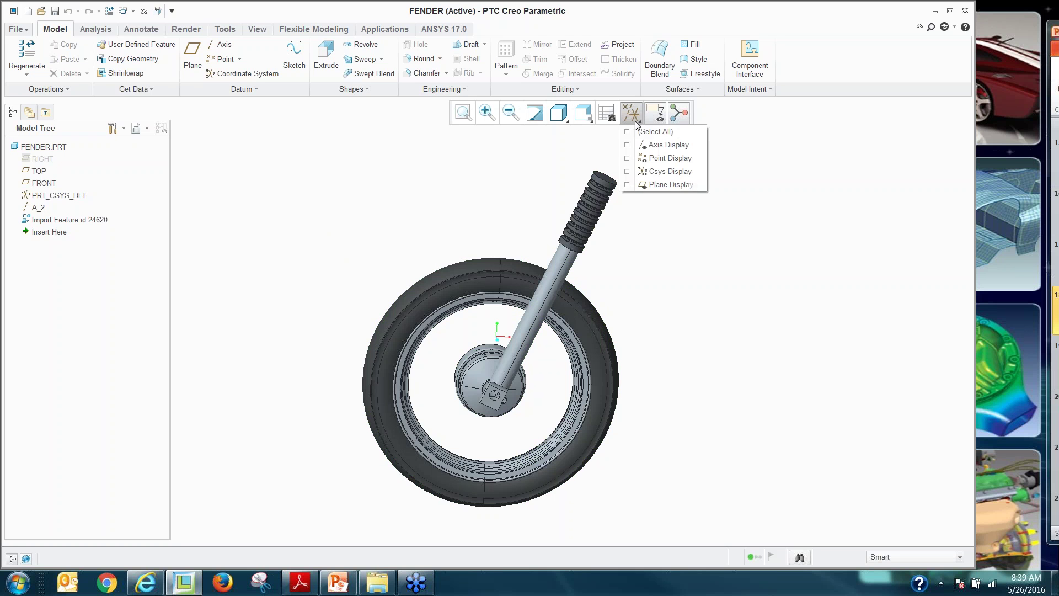
pyautogui.click(656, 184)
pyautogui.moveTo(307, 218); pyautogui.dragTo(339, 228, button='middle')
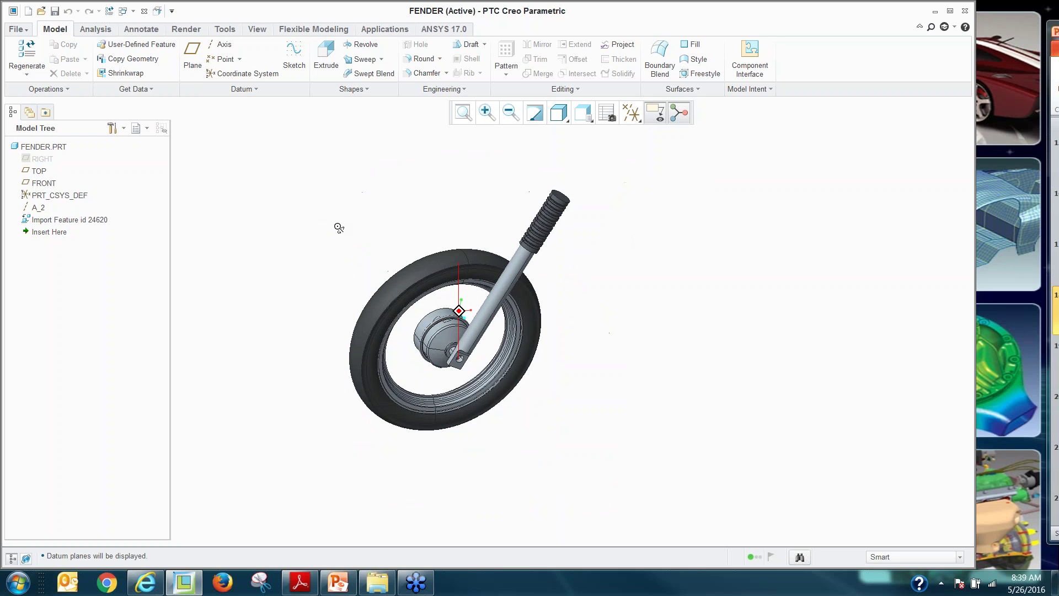
pyautogui.click(699, 59)
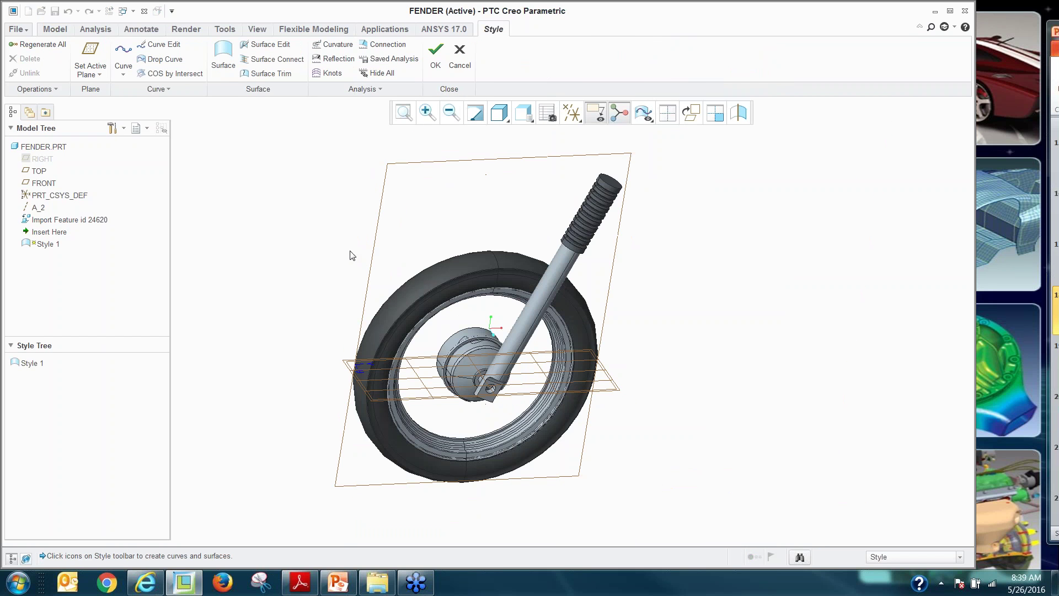
# Set the FRONT datum plane as the active plane and orient the view to it
pyautogui.scroll(-2, 350, 253)
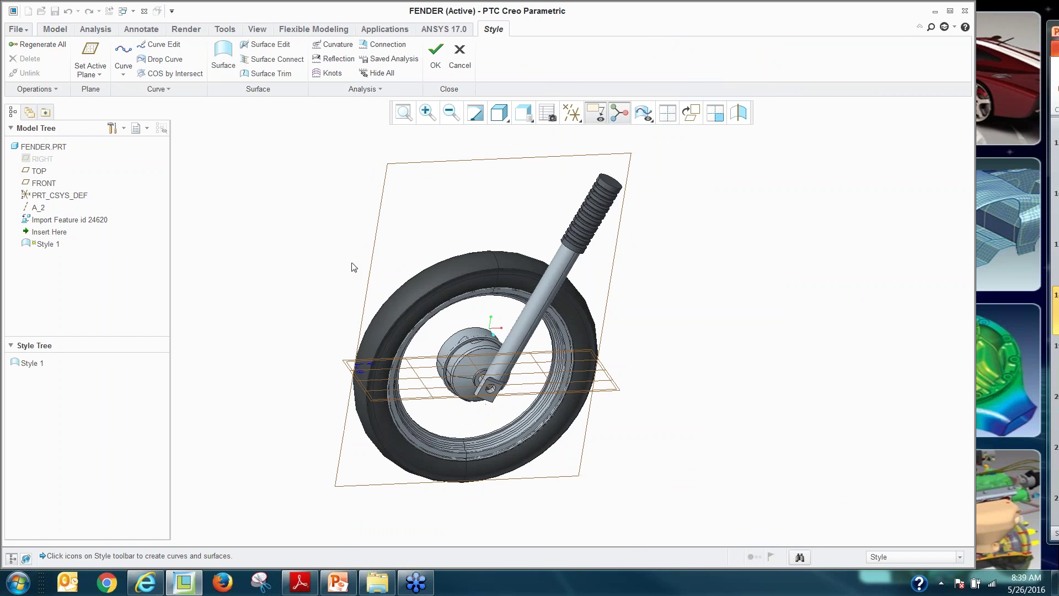
pyautogui.rightClick(349, 219)
pyautogui.click(404, 301)
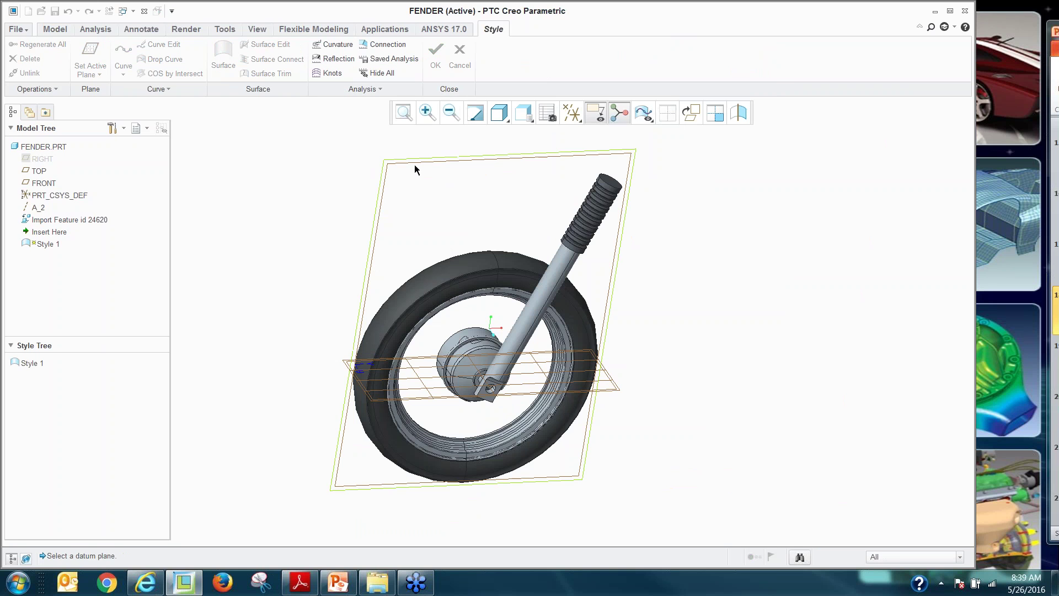
pyautogui.click(415, 170)
pyautogui.rightClick(333, 267)
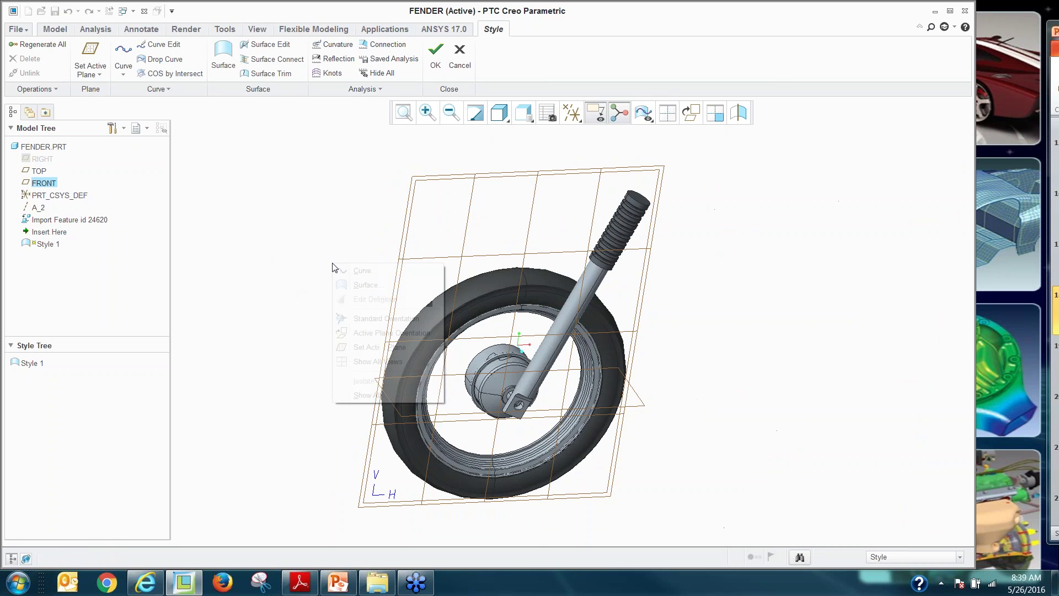
pyautogui.click(380, 348)
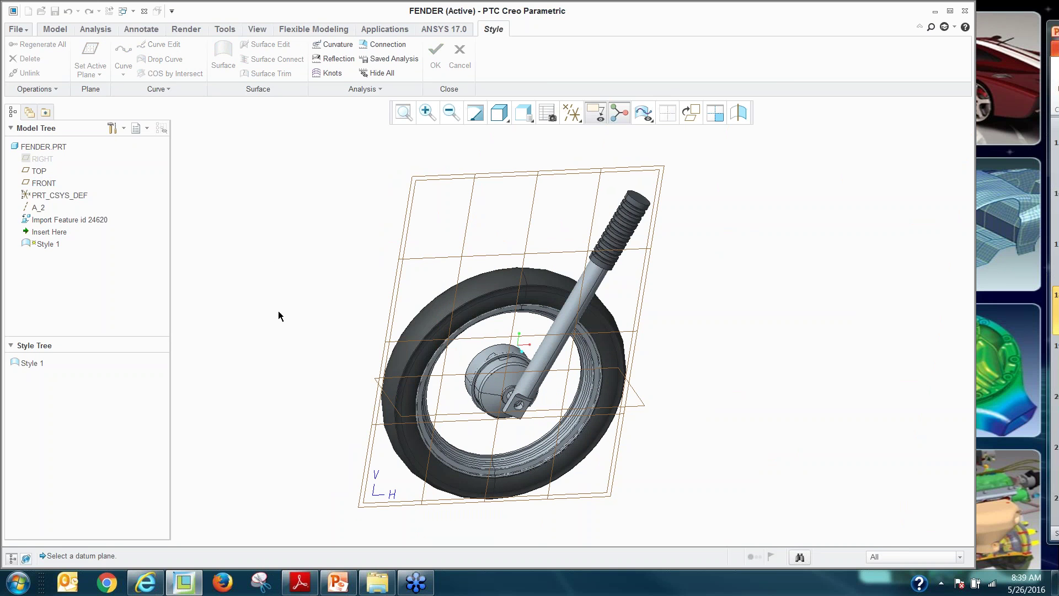
pyautogui.rightClick(270, 282)
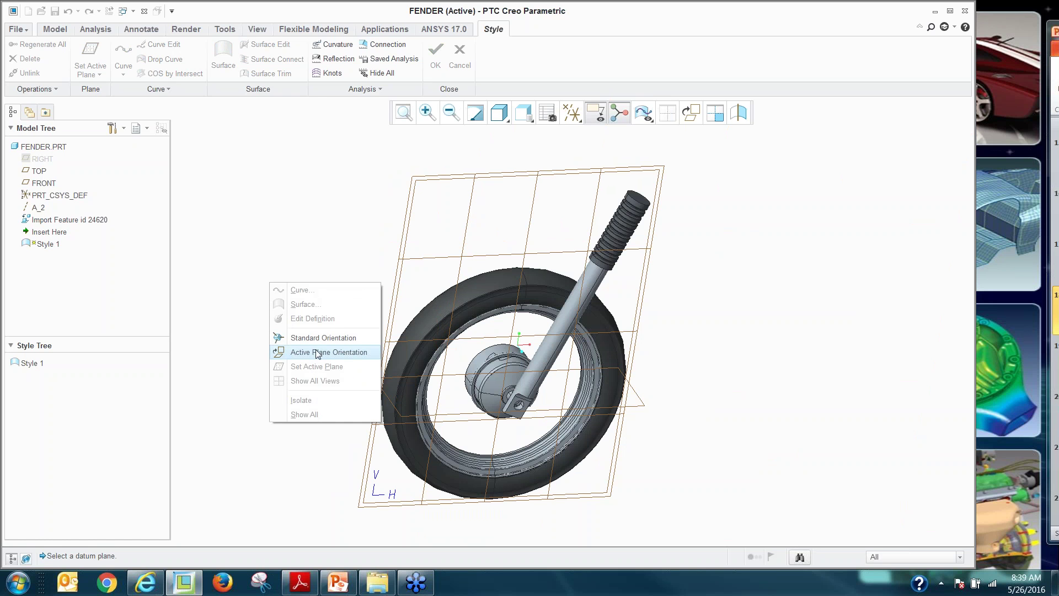
pyautogui.click(422, 178)
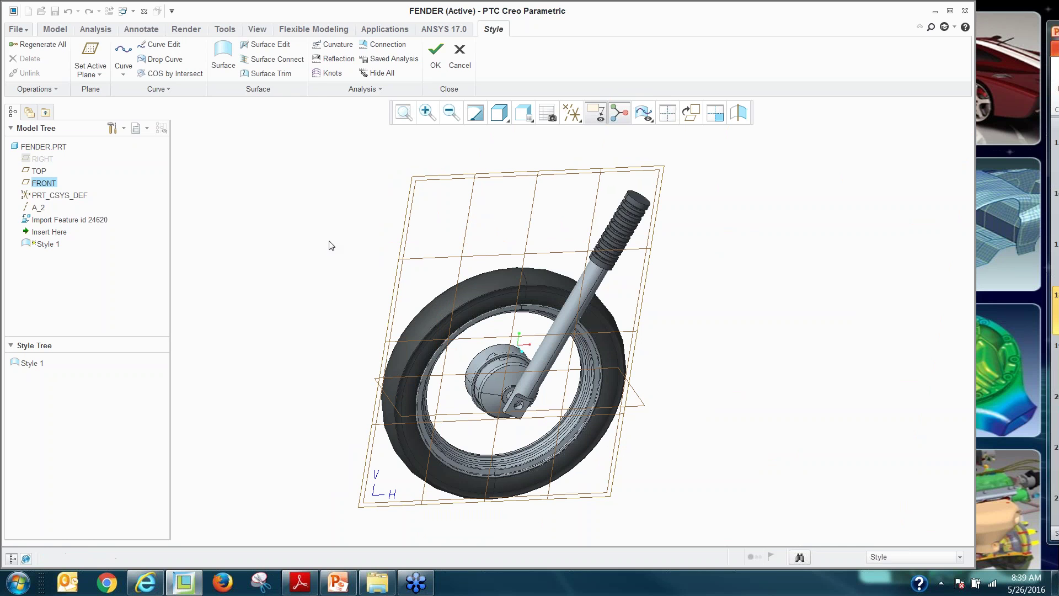
pyautogui.rightClick(331, 246)
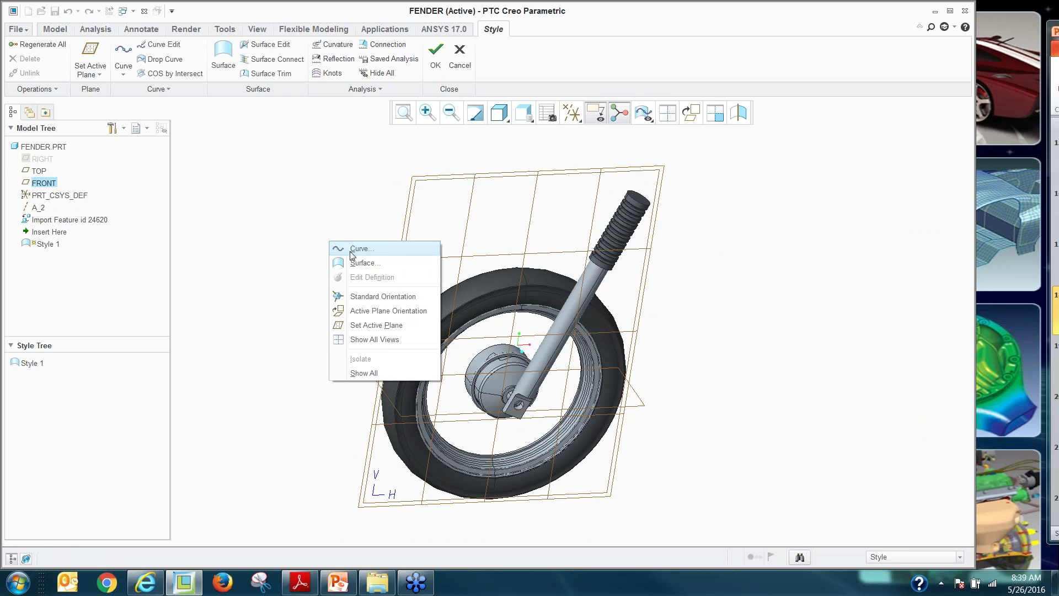
pyautogui.click(382, 312)
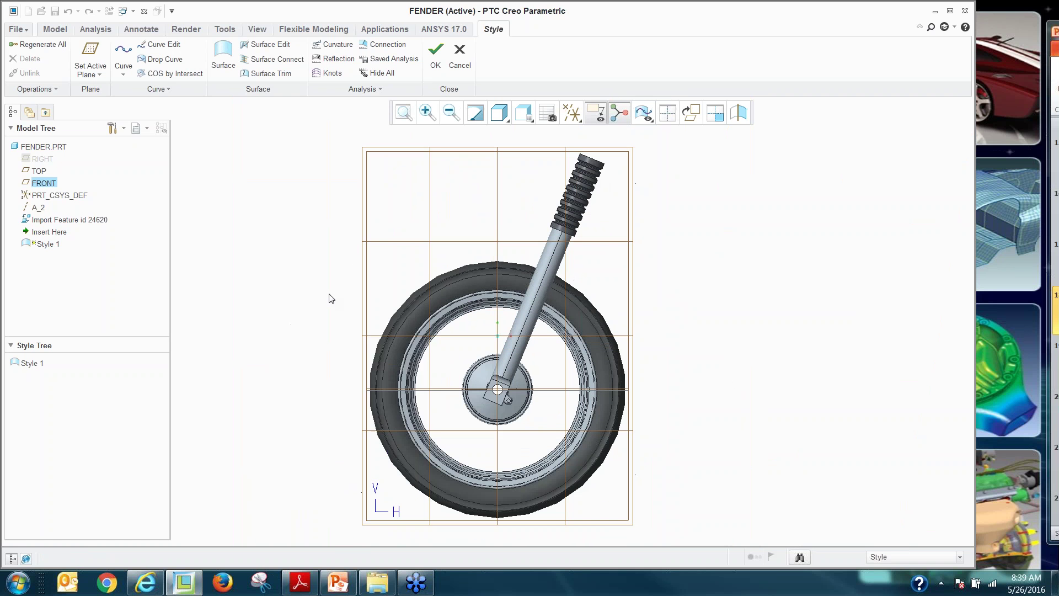
# Draw a planar Style curve through six points on the FRONT plane, arching over the tire and sloping down past the fork
pyautogui.rightClick(332, 299)
pyautogui.click(354, 302)
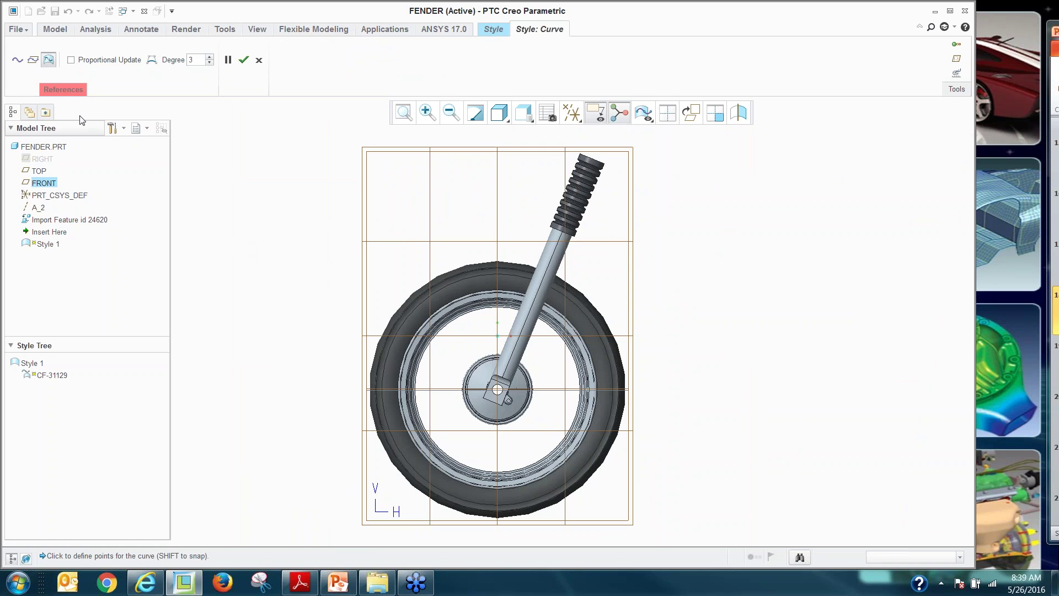
pyautogui.click(33, 60)
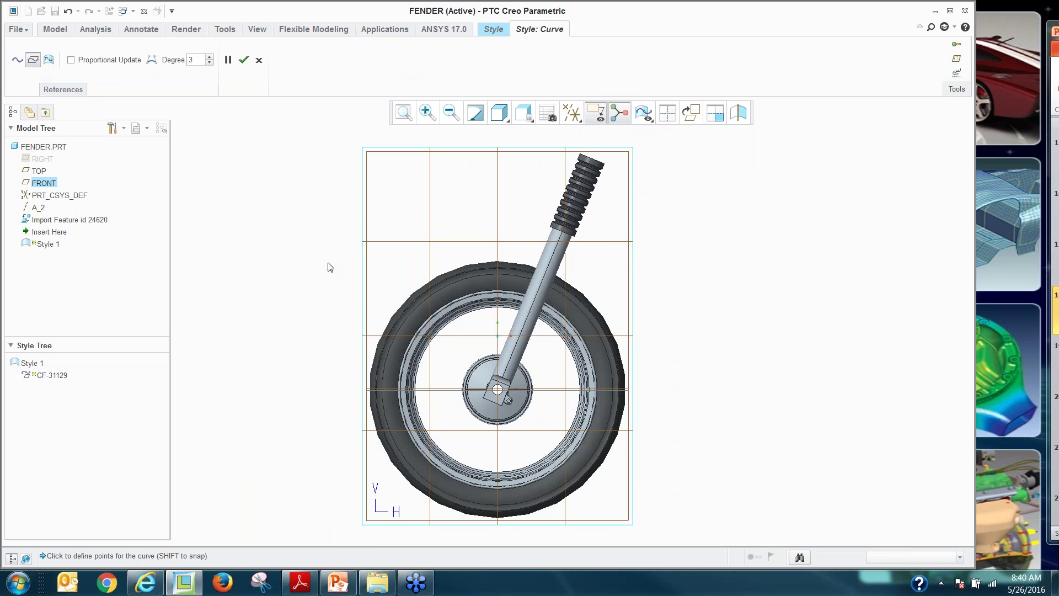
pyautogui.click(369, 305)
pyautogui.click(424, 257)
pyautogui.click(500, 239)
pyautogui.click(568, 266)
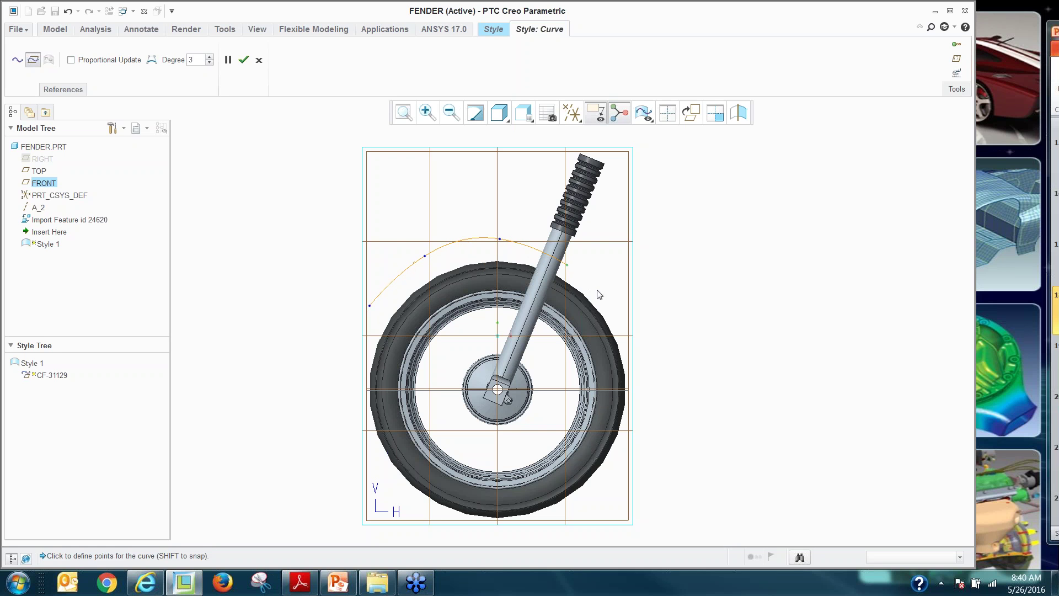
pyautogui.click(616, 322)
pyautogui.click(672, 373)
pyautogui.click(228, 60)
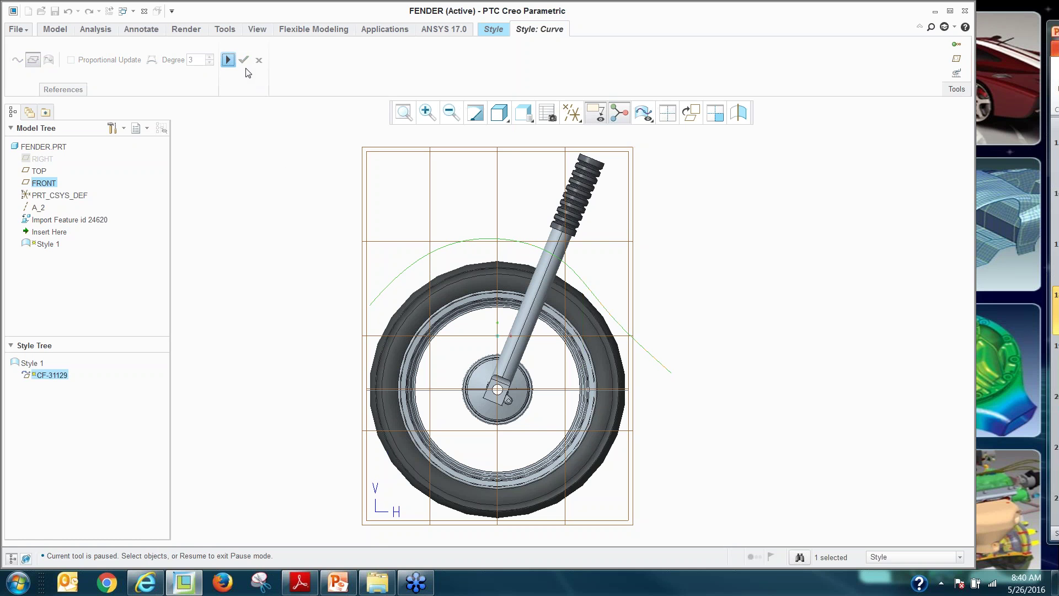
pyautogui.click(228, 60)
pyautogui.click(244, 59)
pyautogui.click(328, 315)
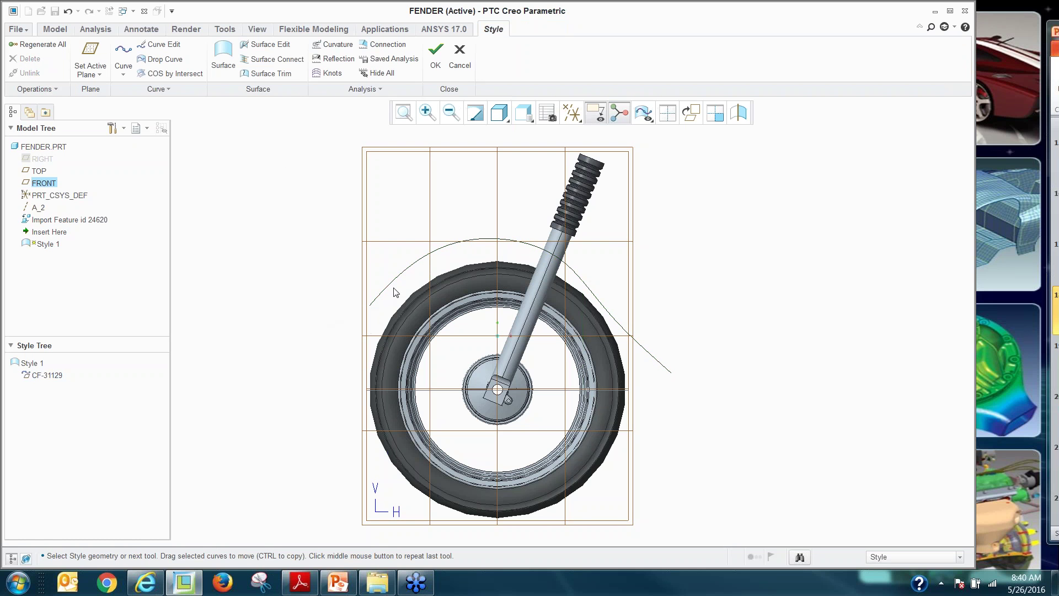
# Edit the fender curve by shortening and steepening the tangent at its end opposite the fork
pyautogui.doubleClick(374, 303)
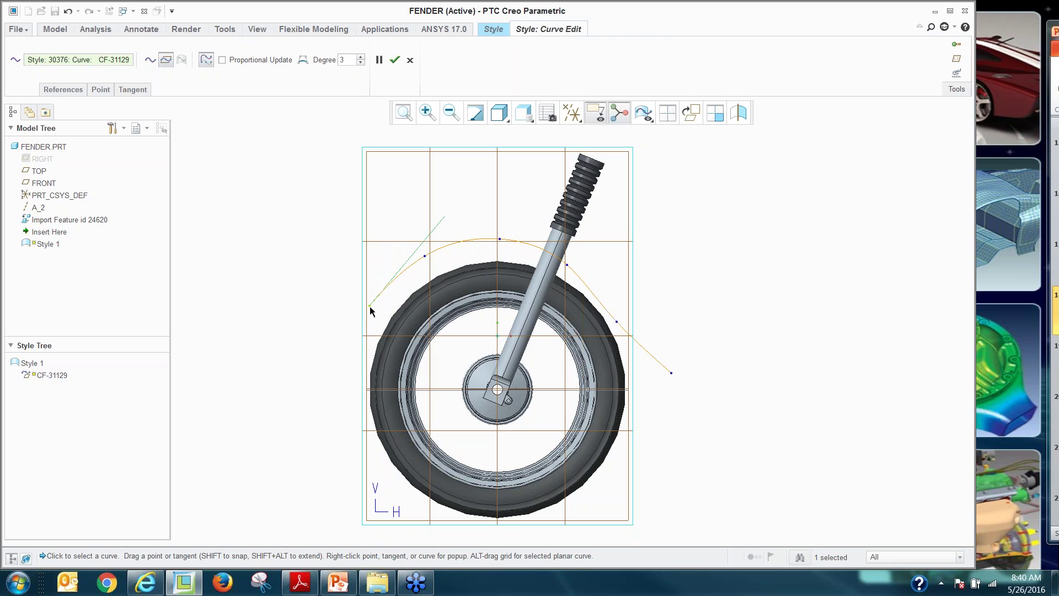
pyautogui.click(369, 306)
pyautogui.scroll(3, 422, 257)
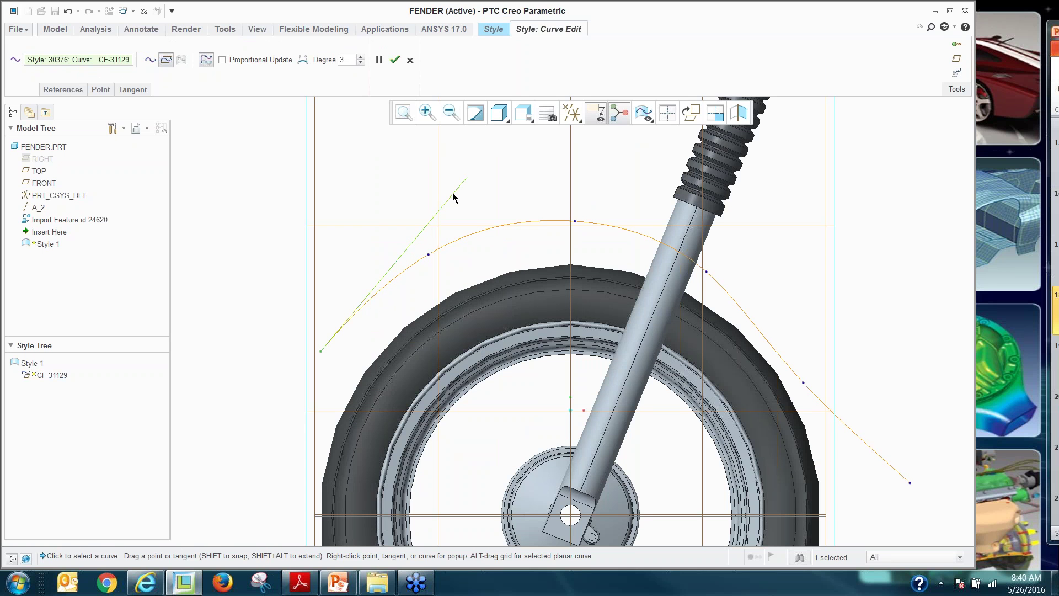
pyautogui.moveTo(453, 194); pyautogui.dragTo(406, 229)
pyautogui.rightClick(402, 241)
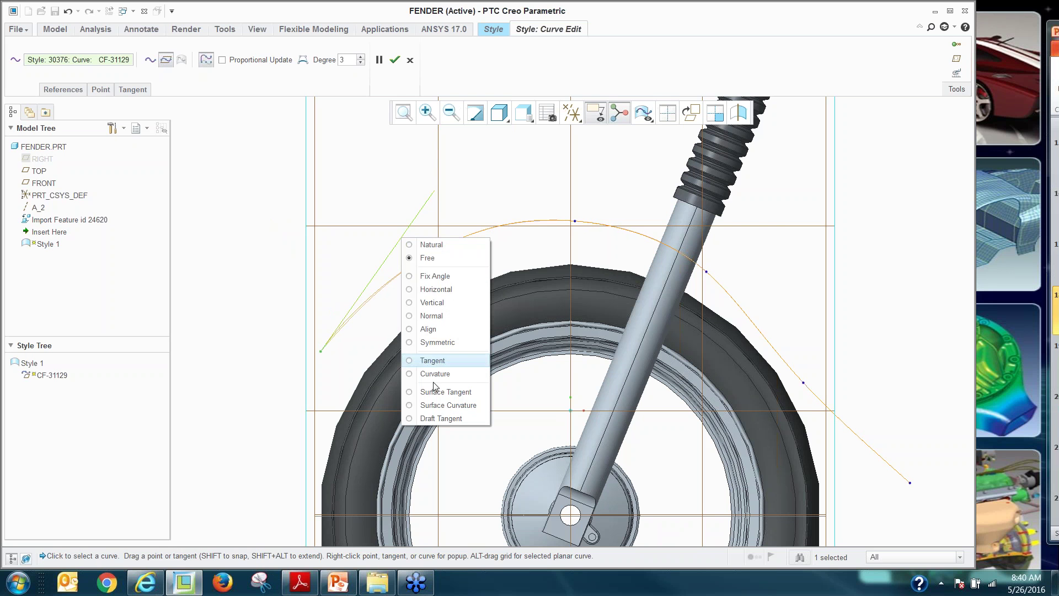
pyautogui.click(256, 290)
pyautogui.scroll(-2, 386, 287)
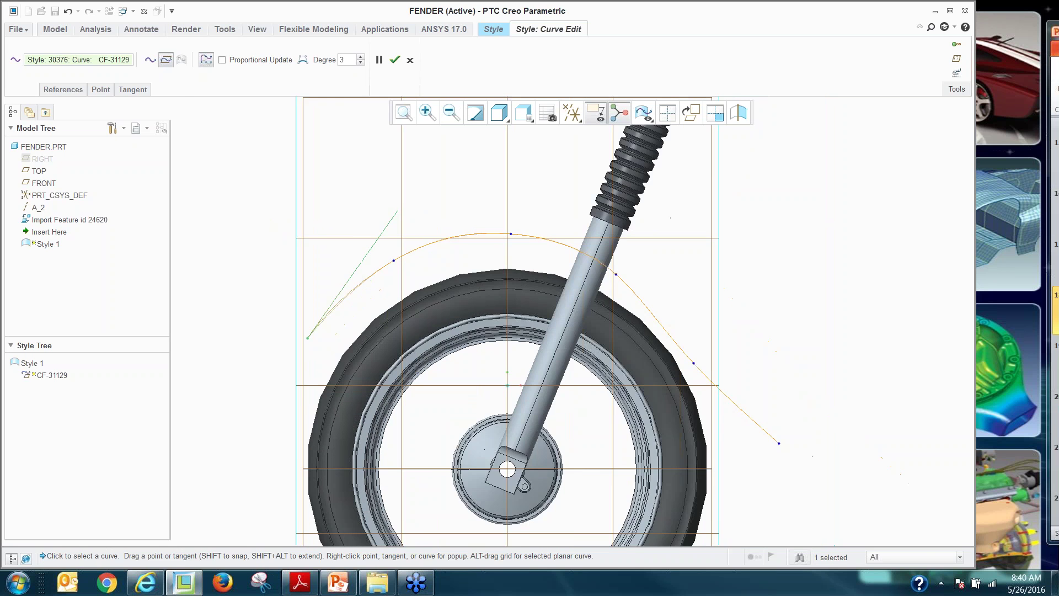
pyautogui.scroll(3, 388, 287)
pyautogui.scroll(-1, 337, 291)
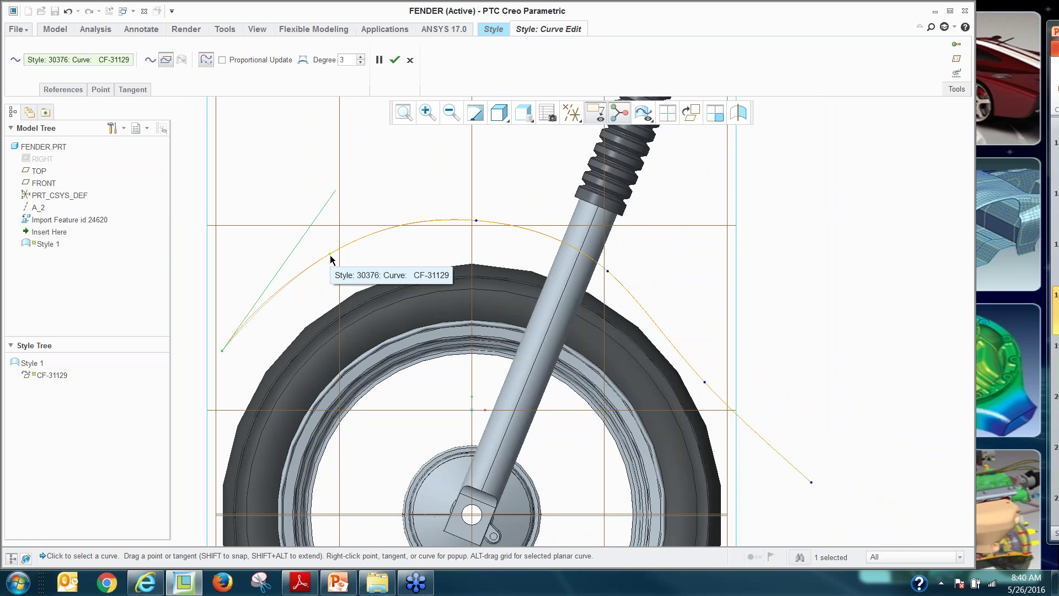
pyautogui.scroll(-2, 268, 274)
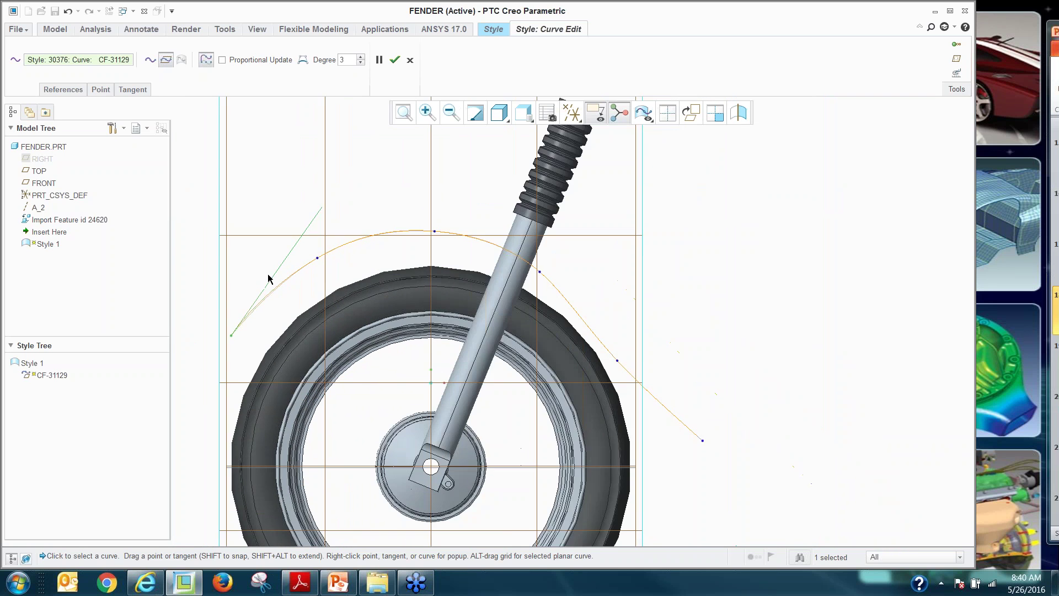
pyautogui.click(395, 59)
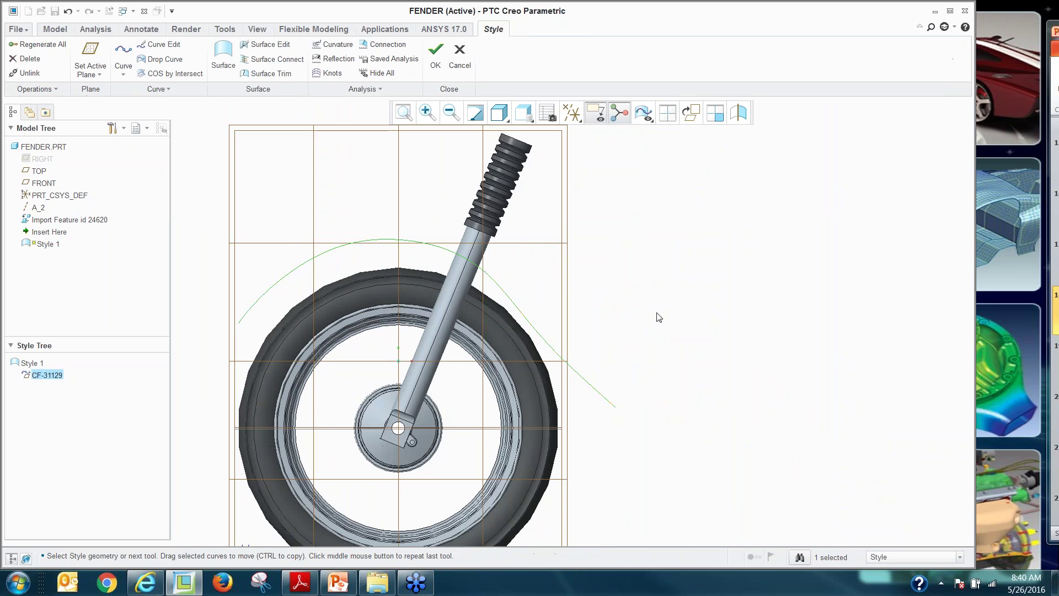
# Run a curvature analysis on the fender profile curve and enlarge the comb to a scale of about 127
pyautogui.scroll(-2, 627, 306)
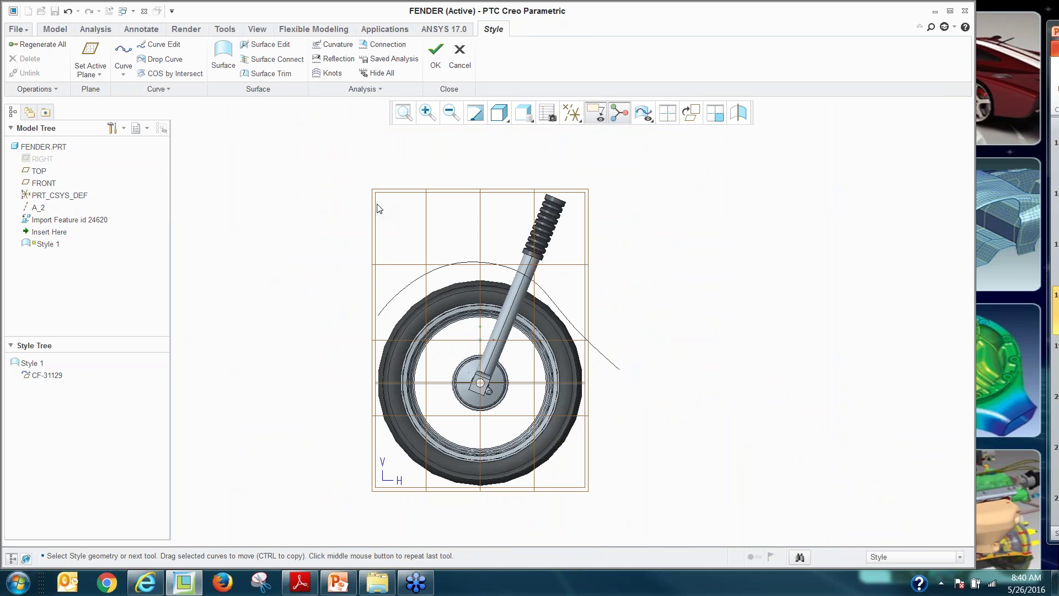
pyautogui.click(331, 45)
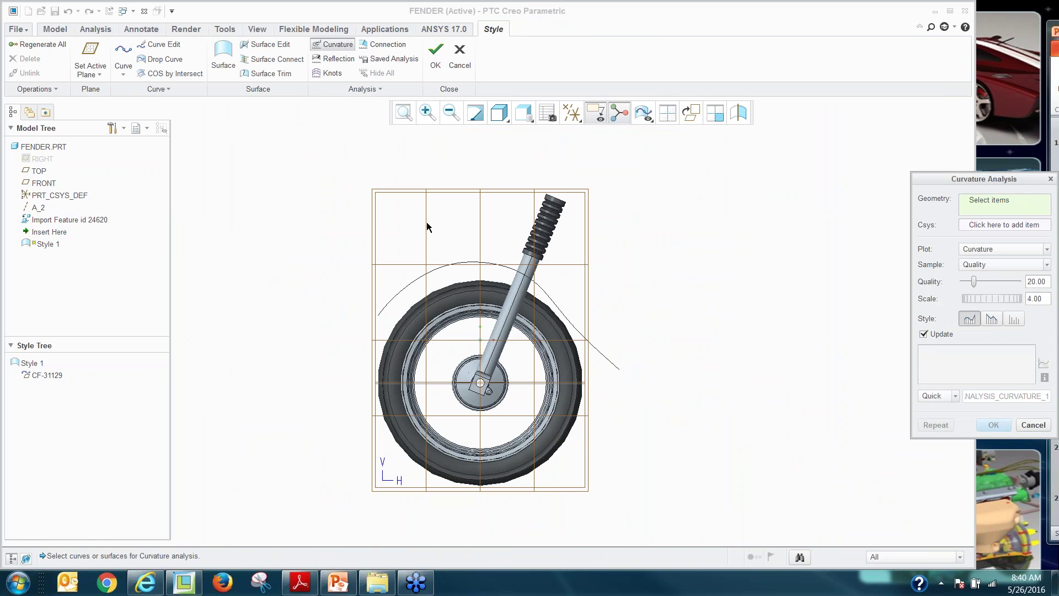
pyautogui.click(432, 267)
pyautogui.scroll(2, 380, 331)
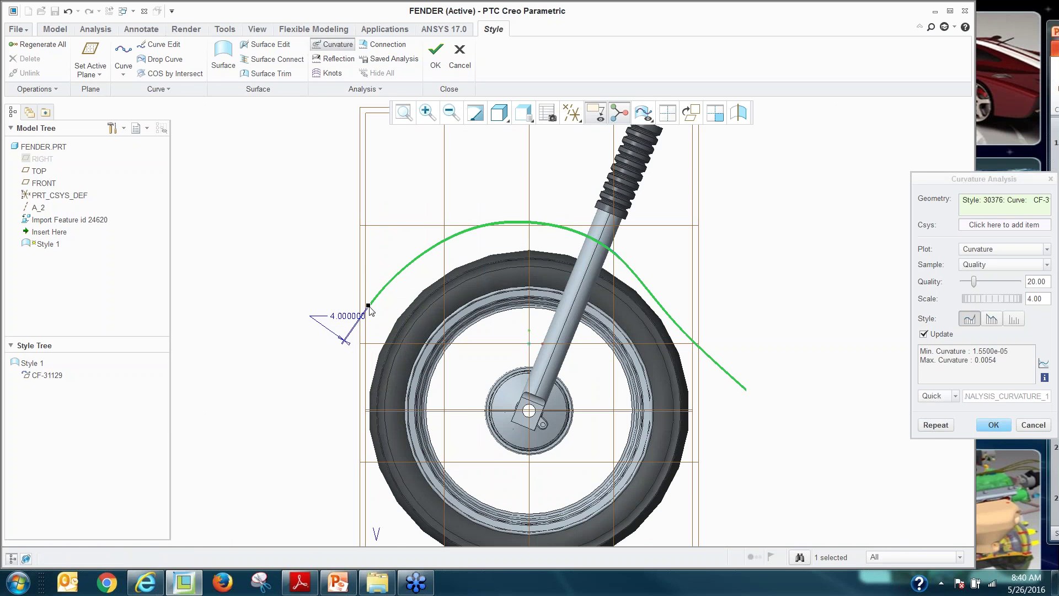
pyautogui.moveTo(369, 307); pyautogui.dragTo(351, 285)
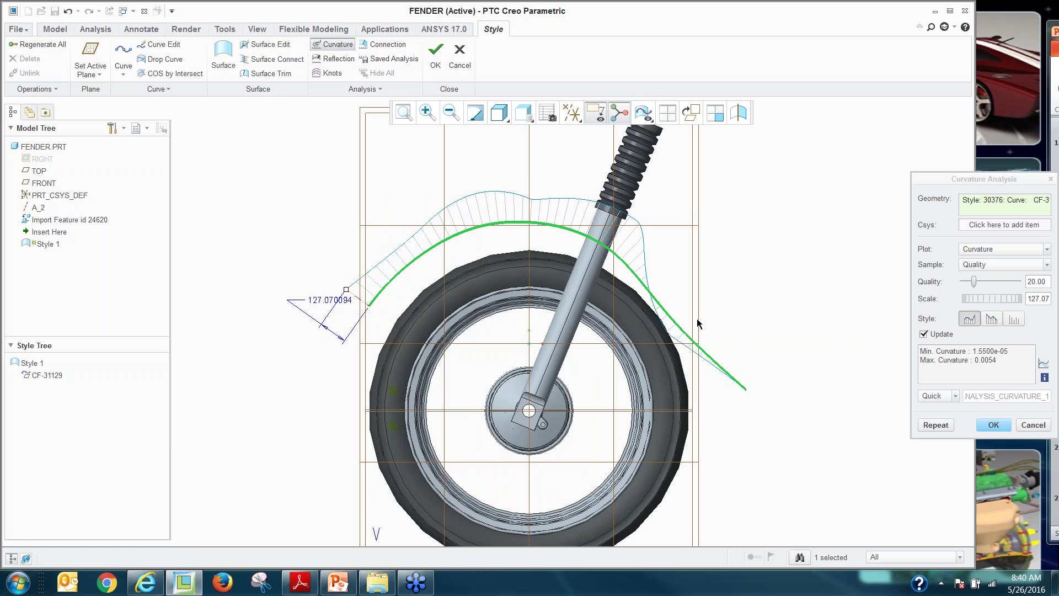
# Examine the curvature comb along the whole fender profile, including the slope past the fork, and close the analysis without saving it
pyautogui.scroll(1, 698, 323)
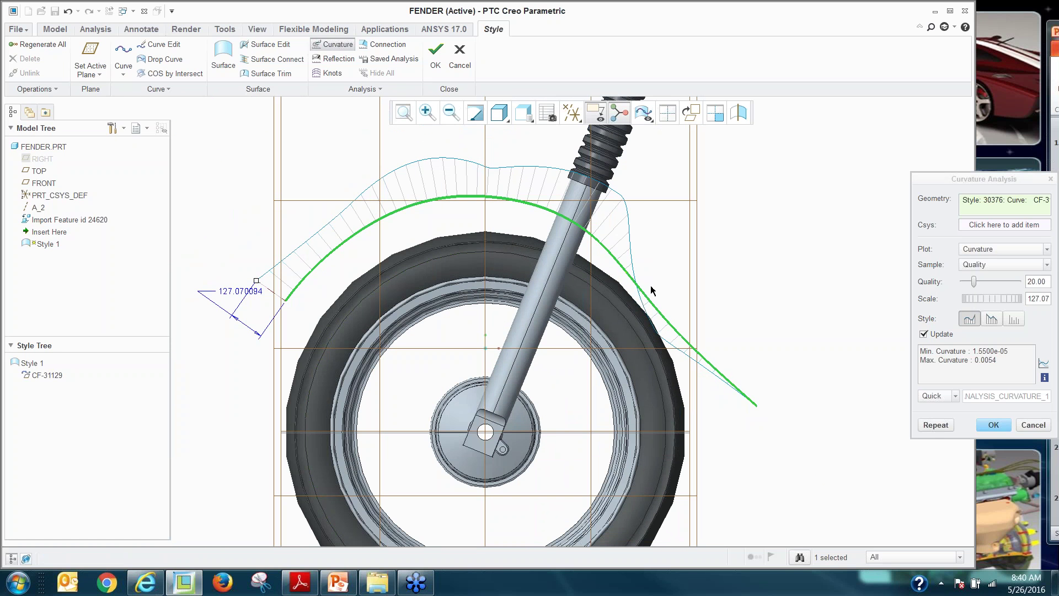
pyautogui.scroll(2, 651, 289)
pyautogui.scroll(-3, 572, 298)
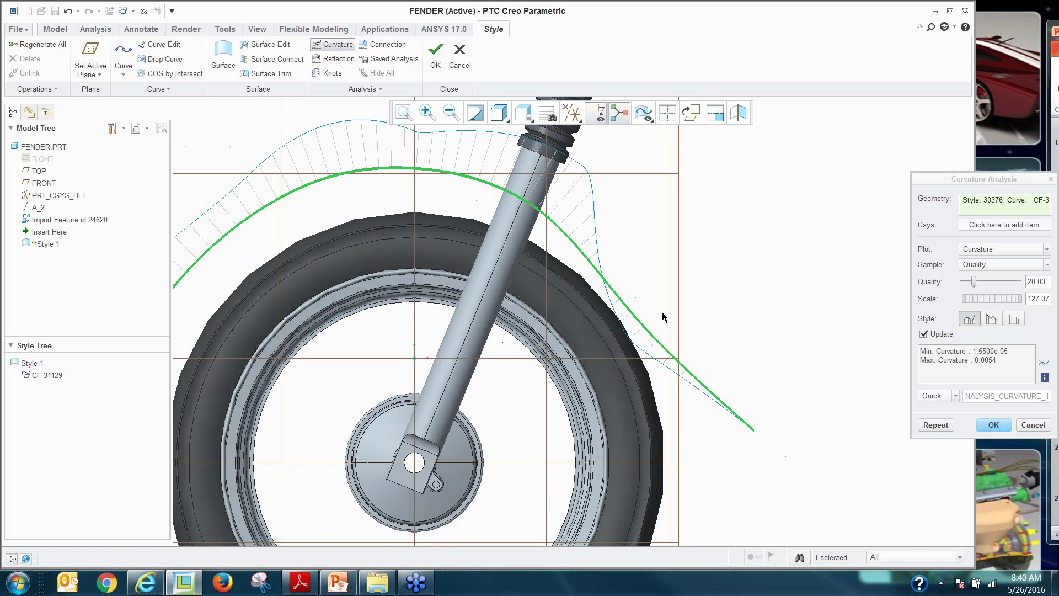
pyautogui.scroll(-3, 510, 266)
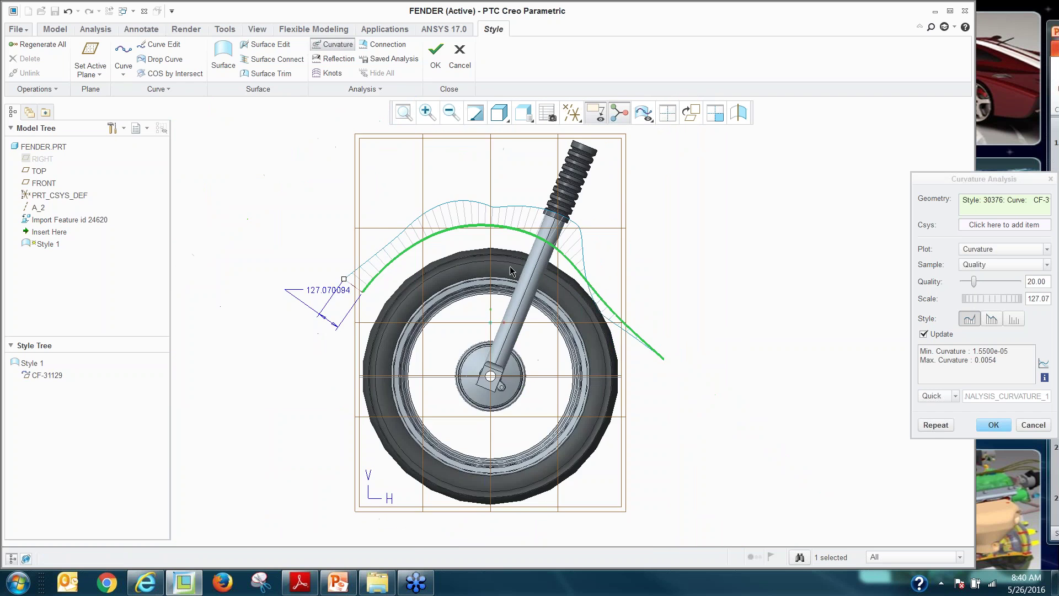
pyautogui.scroll(2, 451, 211)
pyautogui.scroll(-1, 360, 284)
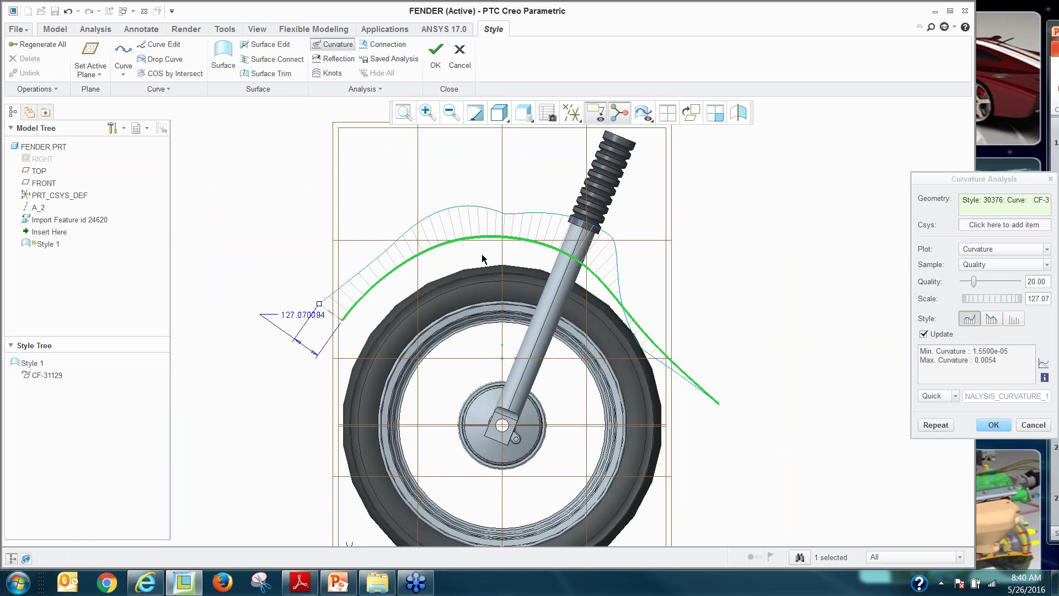
pyautogui.click(1034, 425)
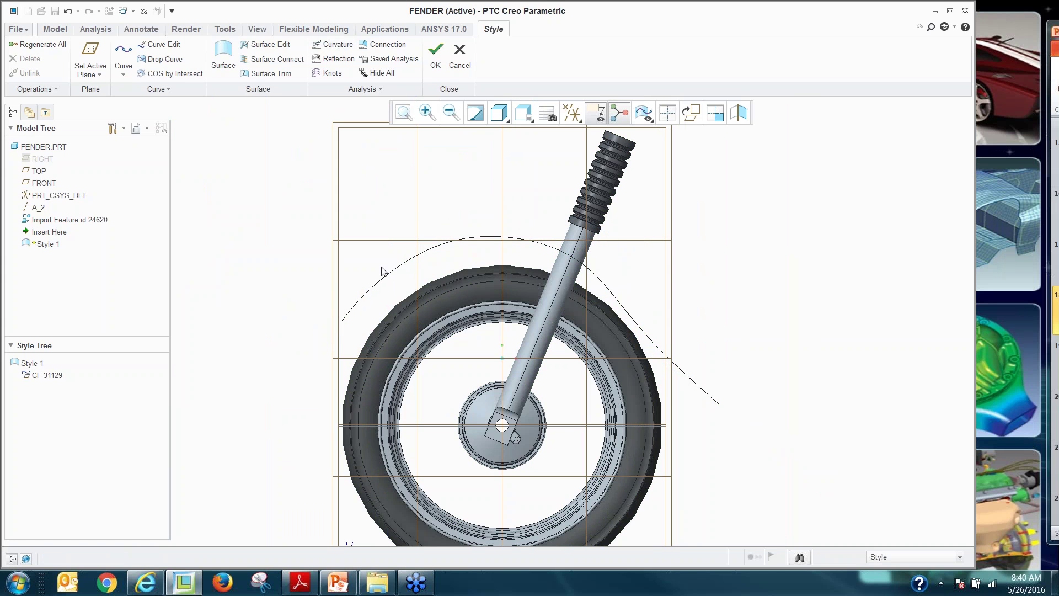
# Set the RIGHT datum plane as the active plane
pyautogui.moveTo(436, 237); pyautogui.dragTo(249, 225, button='middle')
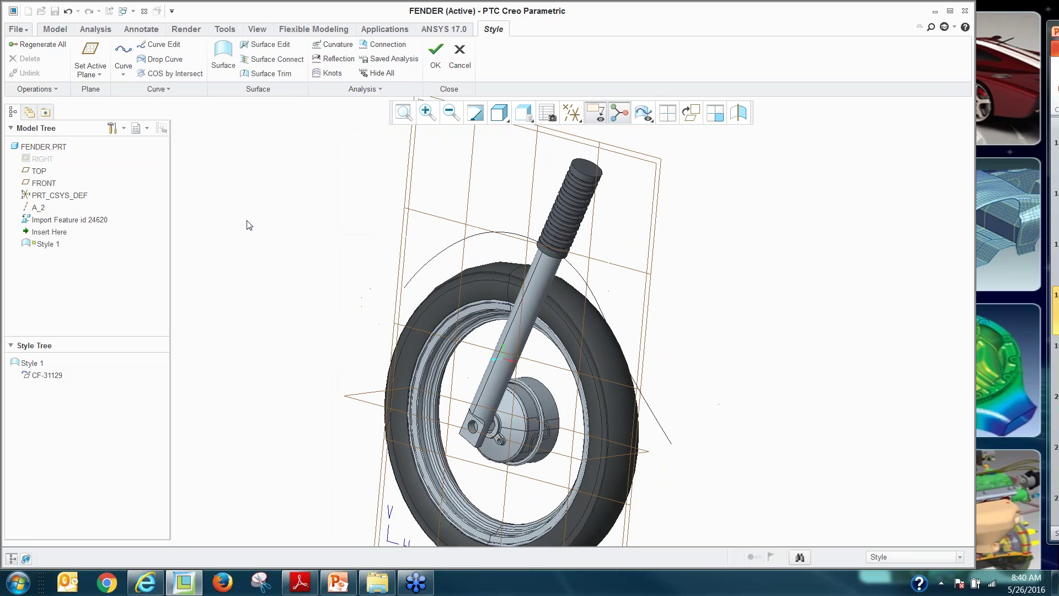
pyautogui.rightClick(248, 221)
pyautogui.click(293, 305)
pyautogui.scroll(-3, 326, 243)
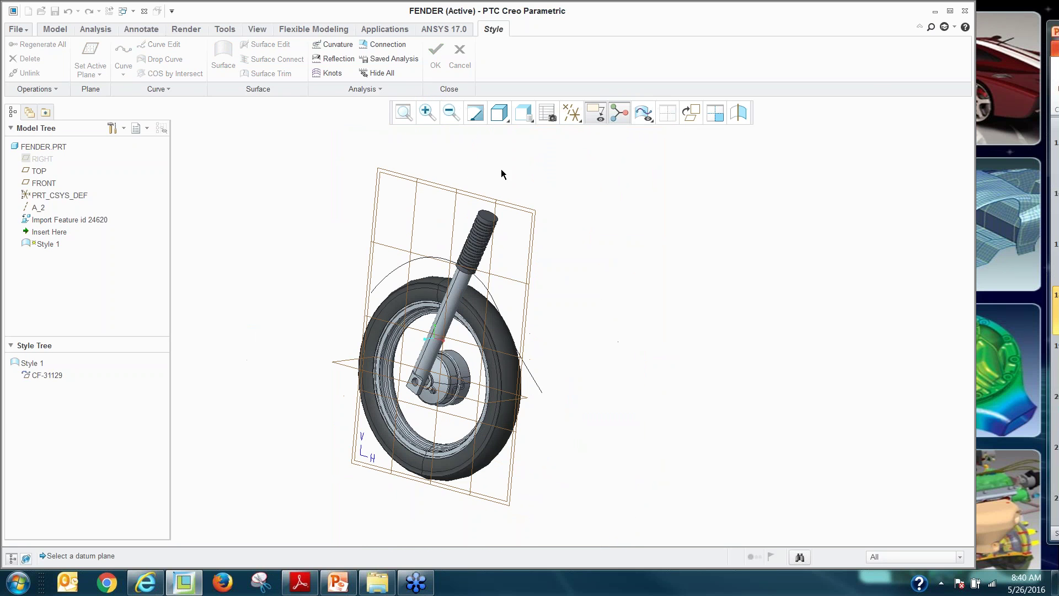
pyautogui.click(570, 114)
pyautogui.click(594, 194)
pyautogui.click(43, 184)
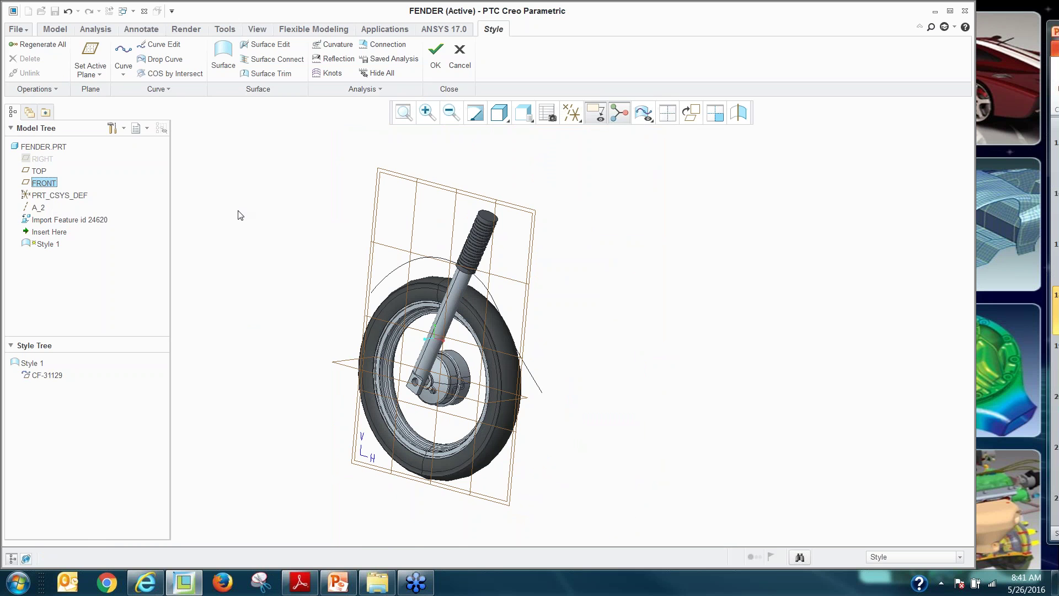
pyautogui.click(42, 160)
pyautogui.rightClick(286, 211)
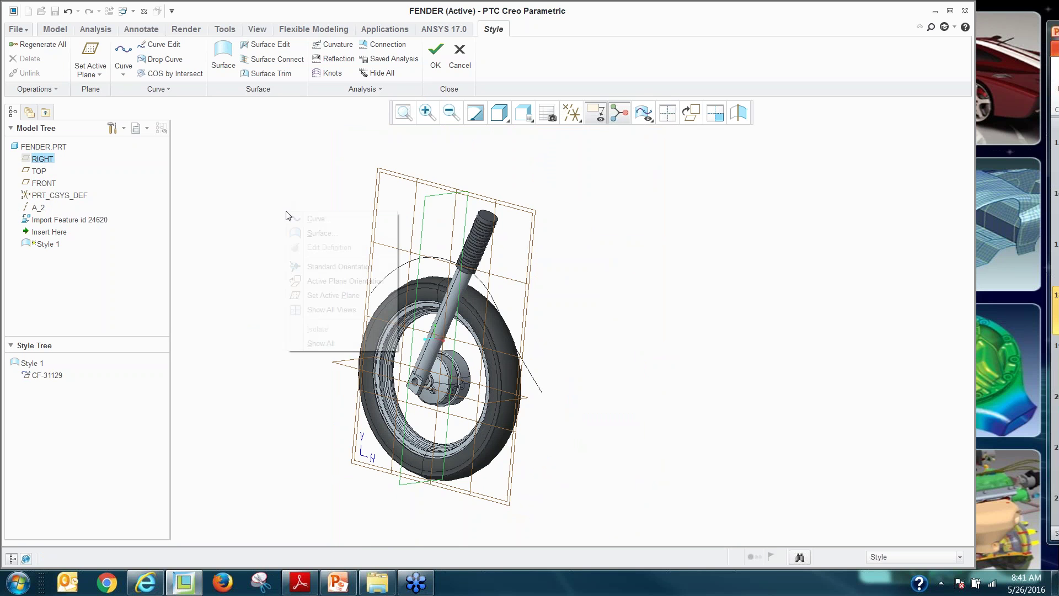
pyautogui.click(342, 294)
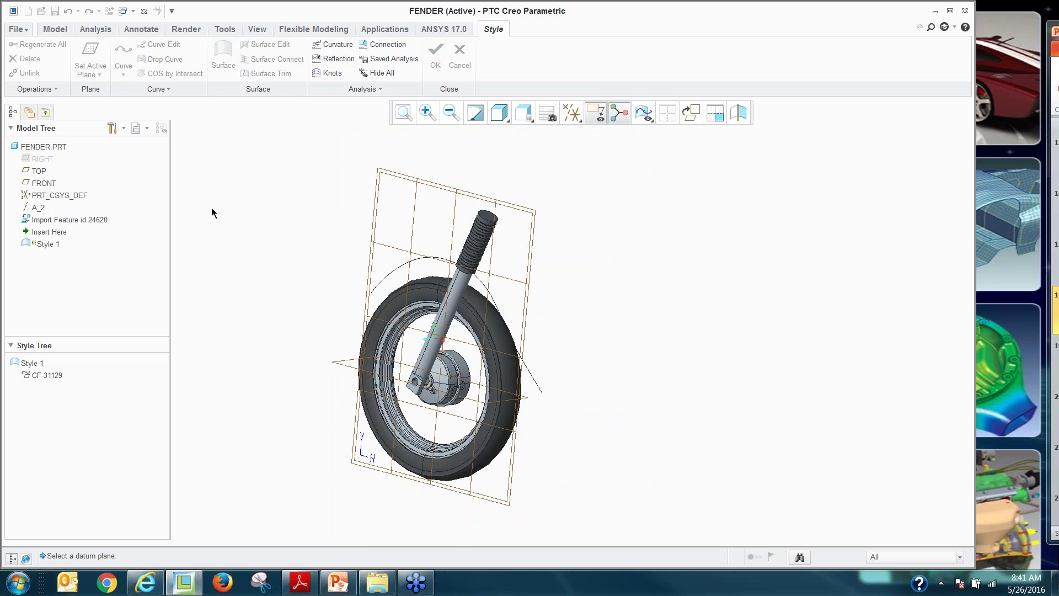
pyautogui.click(42, 160)
# Orient the view to the active RIGHT plane and turn off the datum plane display
pyautogui.rightClick(331, 228)
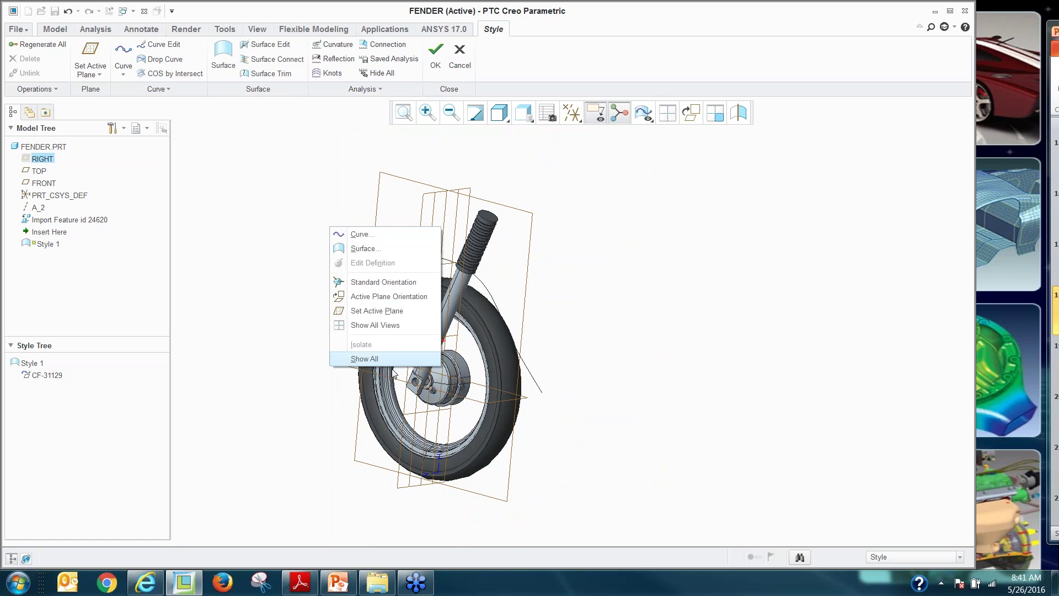
pyautogui.click(378, 319)
pyautogui.rightClick(624, 232)
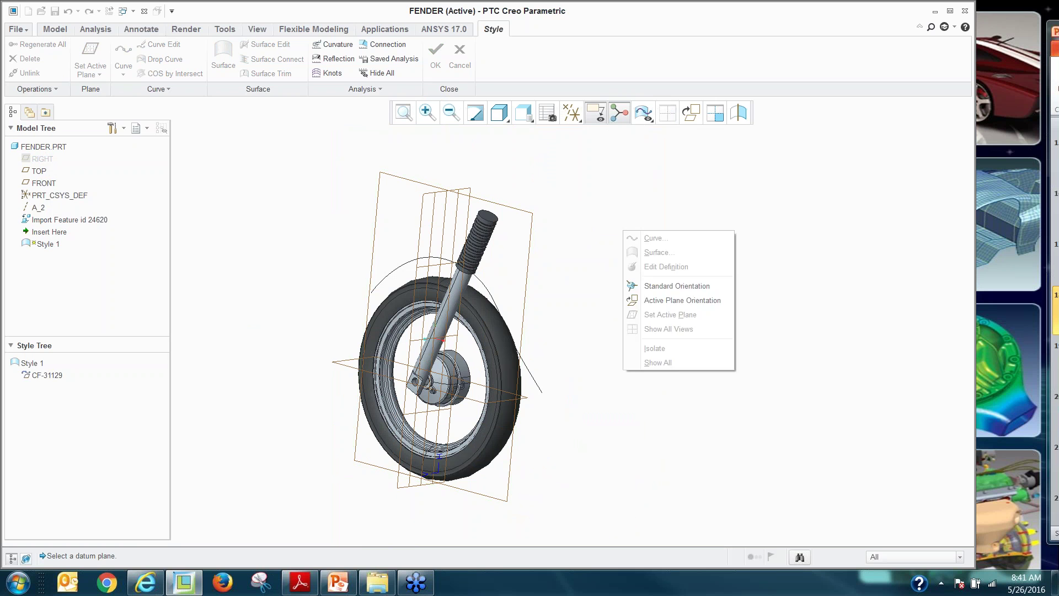
pyautogui.click(588, 317)
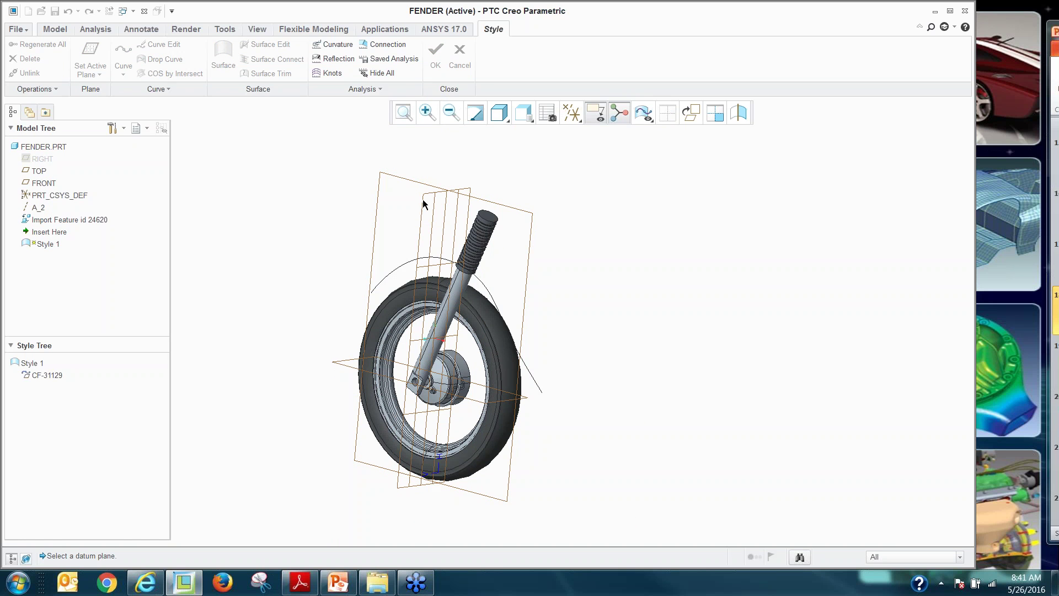
pyautogui.click(42, 159)
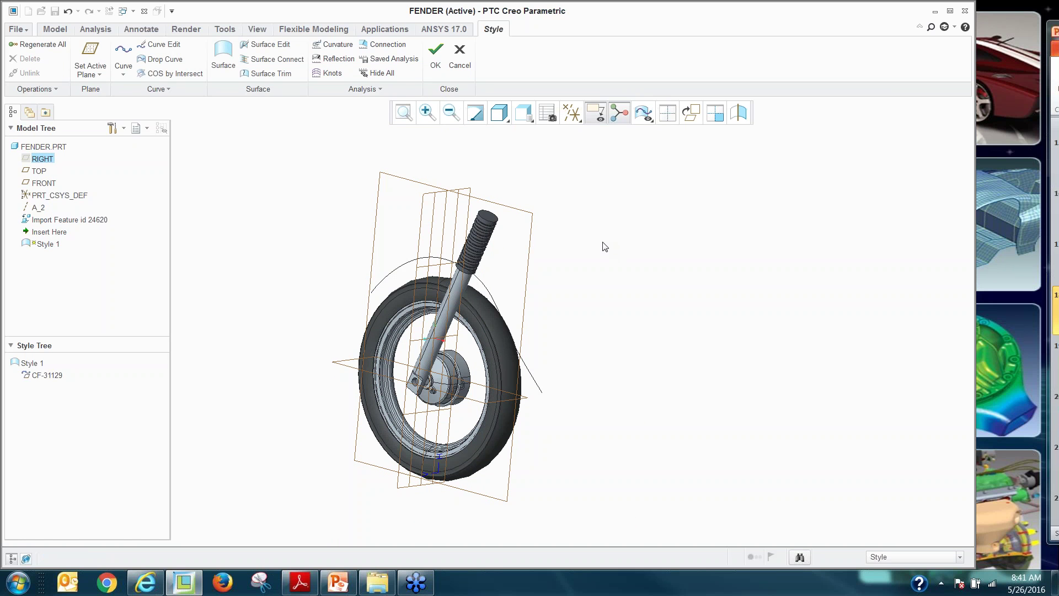
pyautogui.rightClick(604, 246)
pyautogui.click(640, 310)
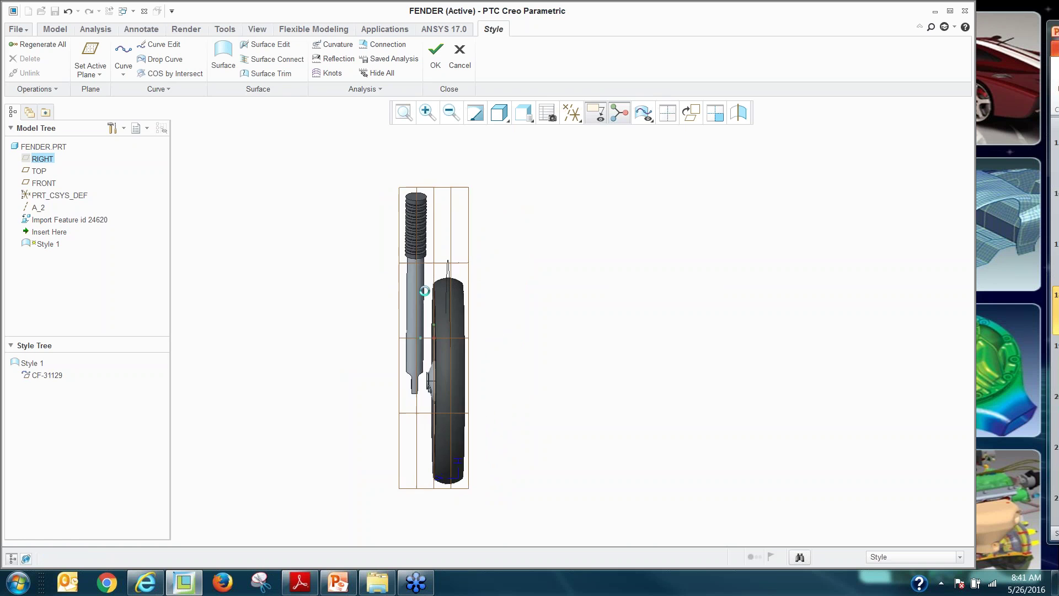
pyautogui.scroll(5, 416, 279)
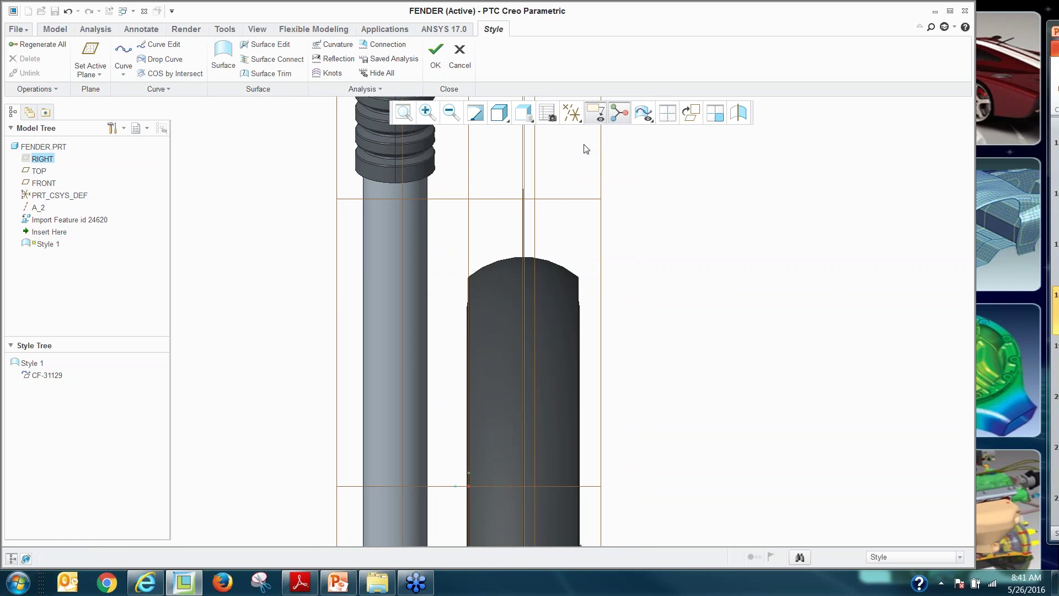
pyautogui.click(575, 115)
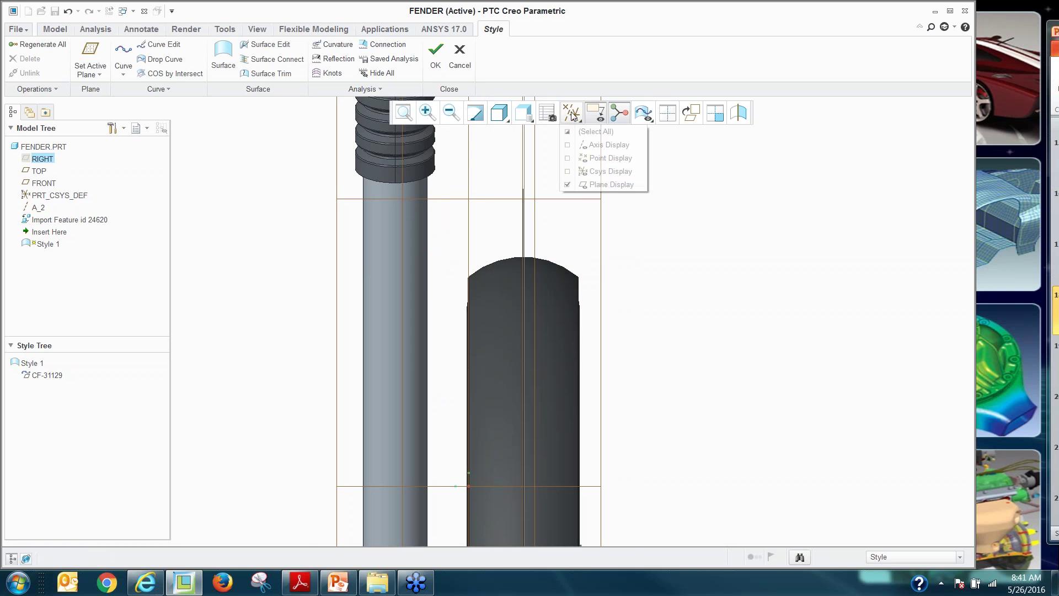
pyautogui.click(604, 185)
# Draw a planar Style curve through four points on the RIGHT plane, from the fender profile curve down between the tire and the fork
pyautogui.rightClick(668, 251)
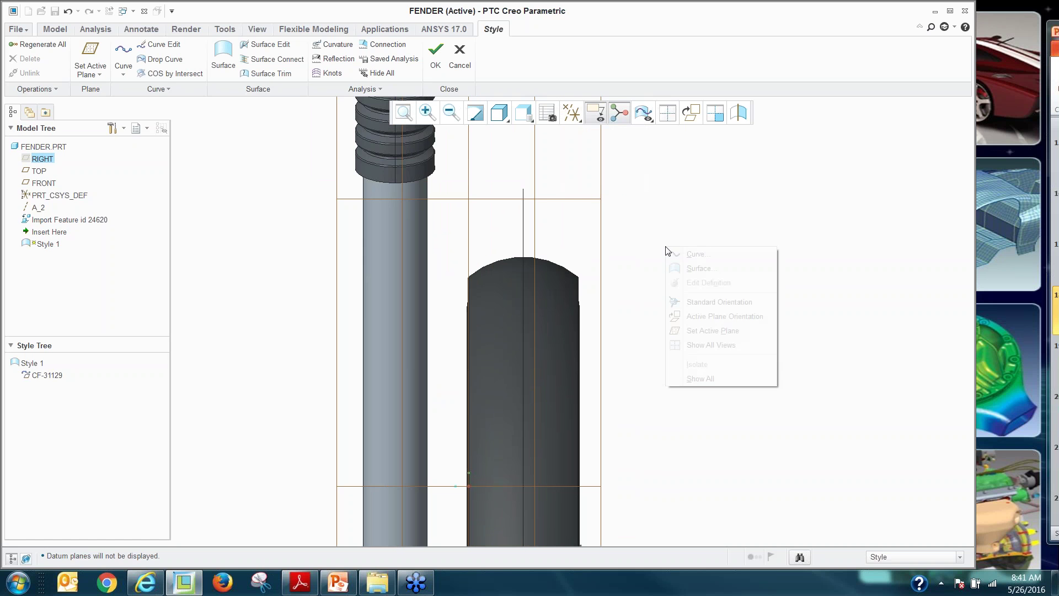
pyautogui.click(696, 255)
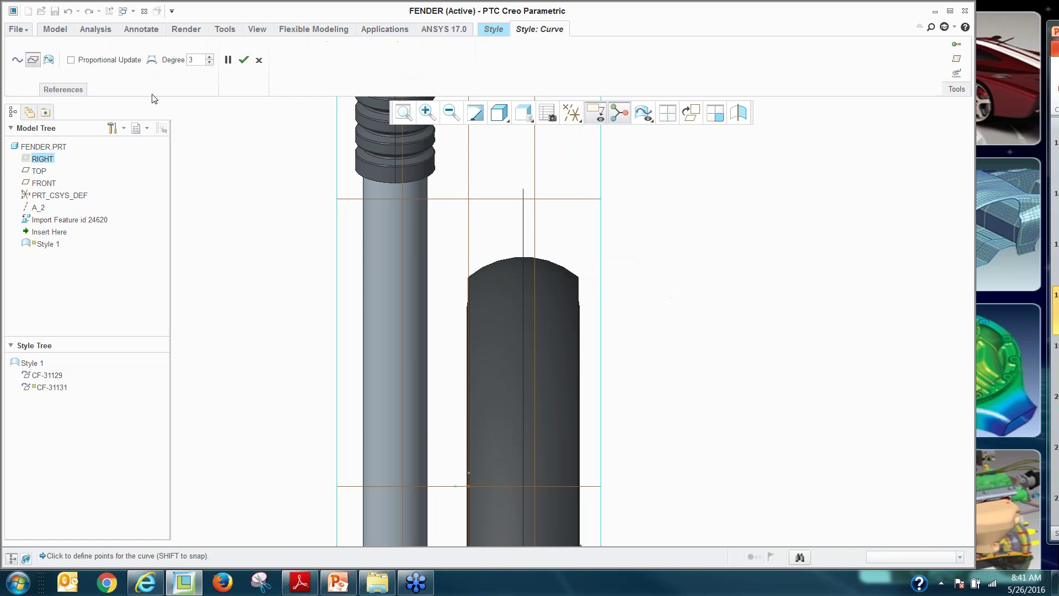
pyautogui.scroll(3, 456, 214)
pyautogui.scroll(-2, 457, 214)
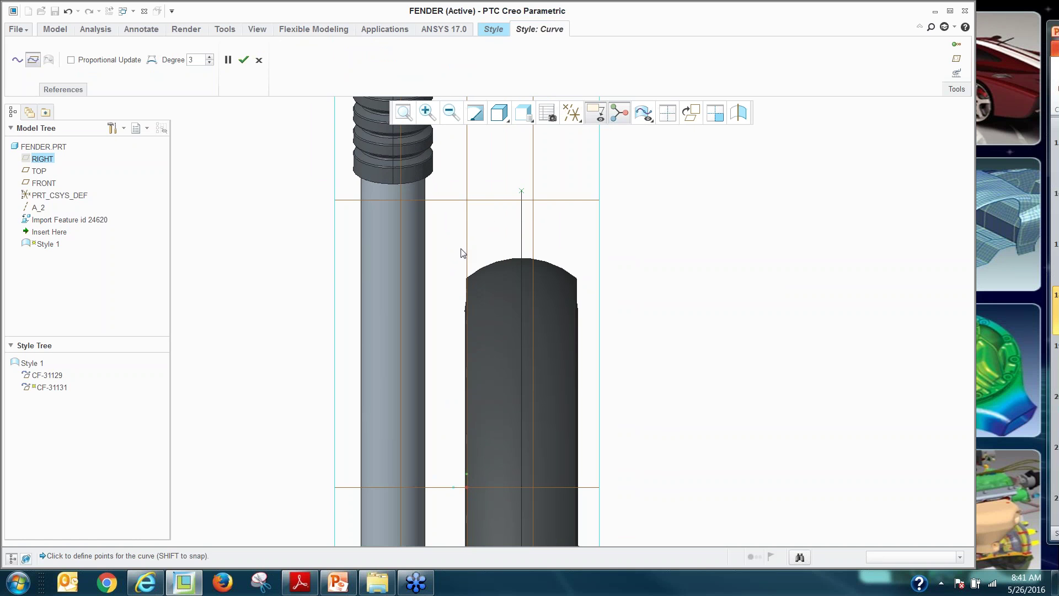
pyautogui.scroll(-3, 509, 201)
pyautogui.scroll(3, 527, 230)
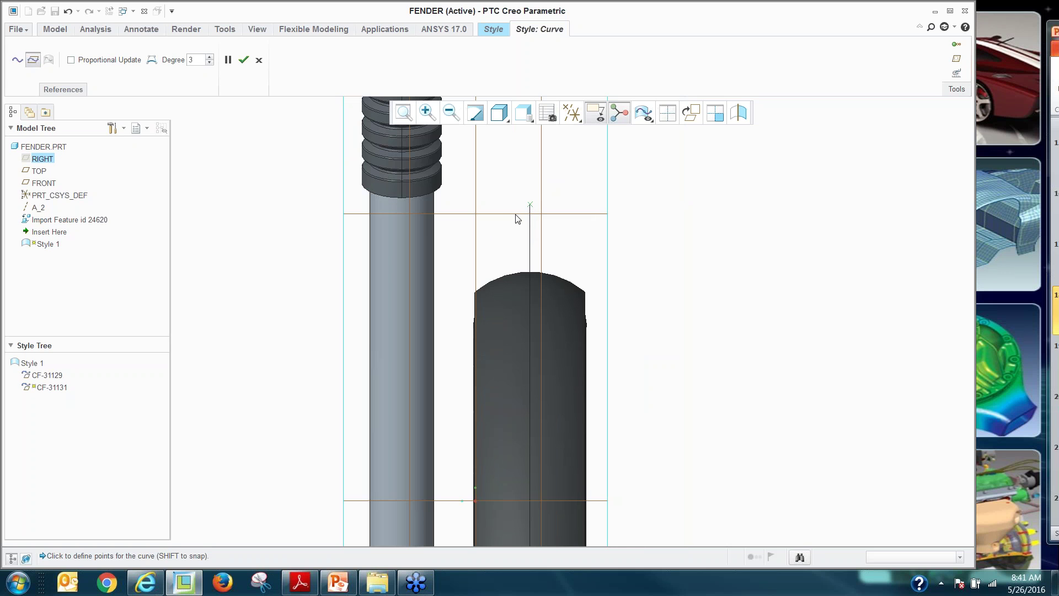
pyautogui.click(481, 222)
pyautogui.click(460, 241)
pyautogui.click(440, 329)
pyautogui.scroll(3, 489, 247)
pyautogui.scroll(-3, 467, 365)
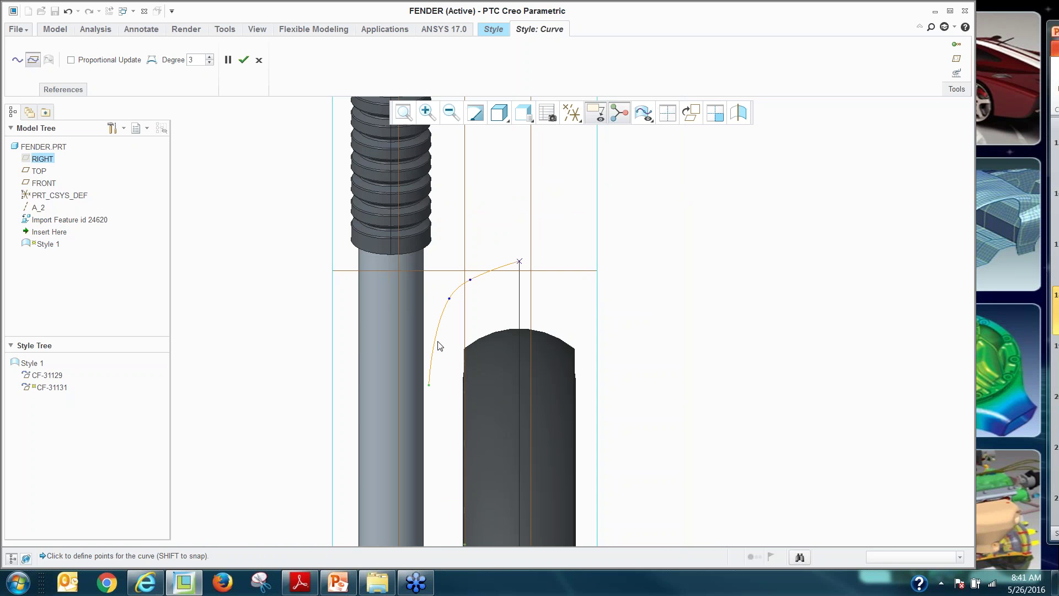
pyautogui.click(243, 60)
# Start a Style surface with only the fender profile curve as the primary chain
pyautogui.scroll(-3, 369, 256)
pyautogui.moveTo(369, 257); pyautogui.dragTo(447, 328, button='middle')
pyautogui.click(664, 286)
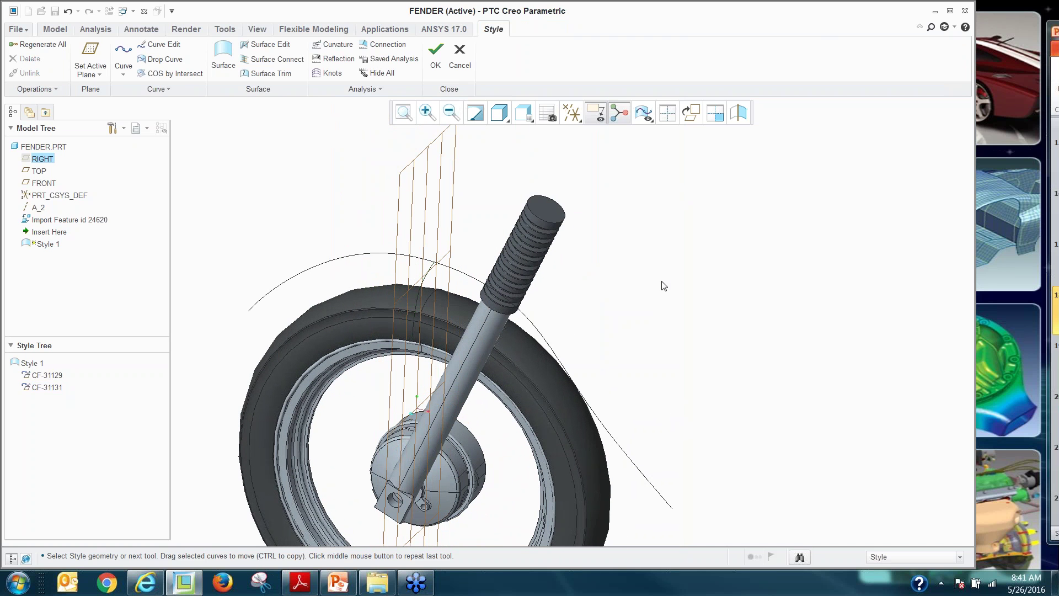
pyautogui.rightClick(664, 285)
pyautogui.click(712, 336)
pyautogui.click(546, 341)
pyautogui.keyDown('ctrl'); pyautogui.click(418, 312); pyautogui.keyUp('ctrl')
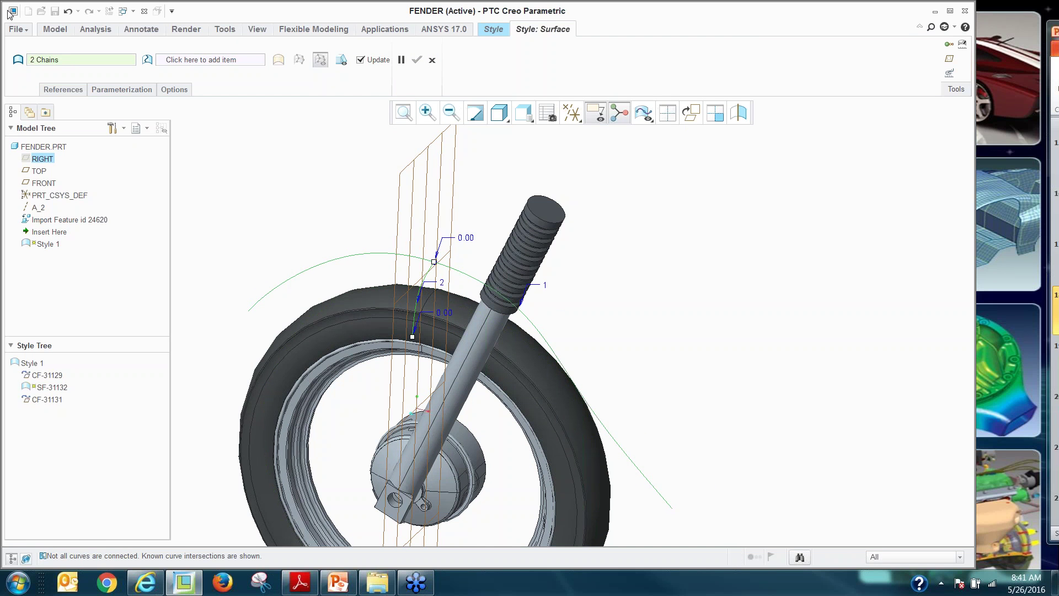
pyautogui.click(68, 13)
# Add the cross-section curve on the RIGHT plane as the surface's cross curve and complete the fender surface
pyautogui.rightClick(668, 226)
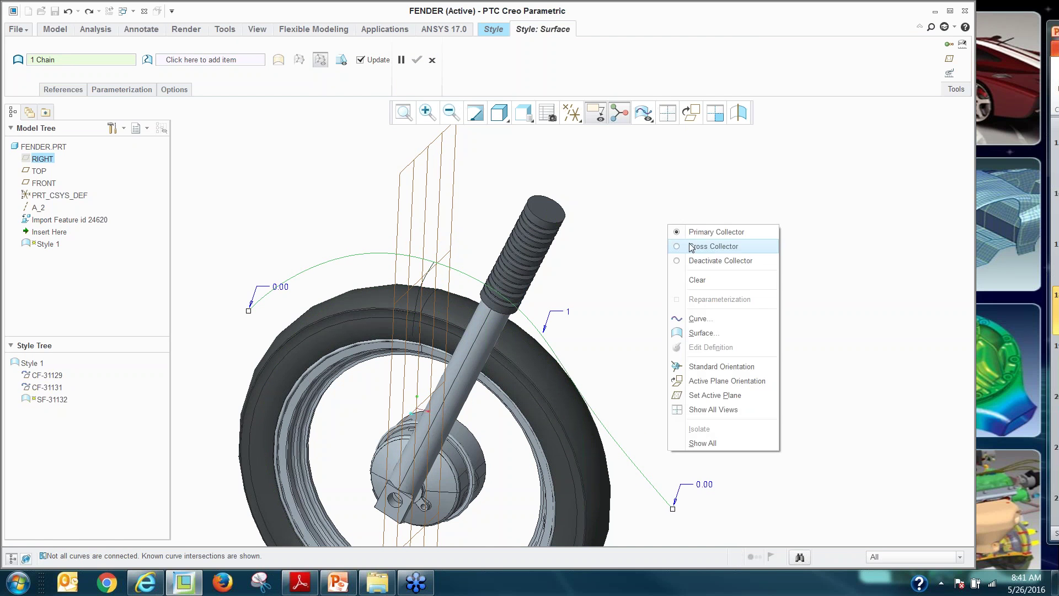
pyautogui.click(693, 246)
pyautogui.click(418, 293)
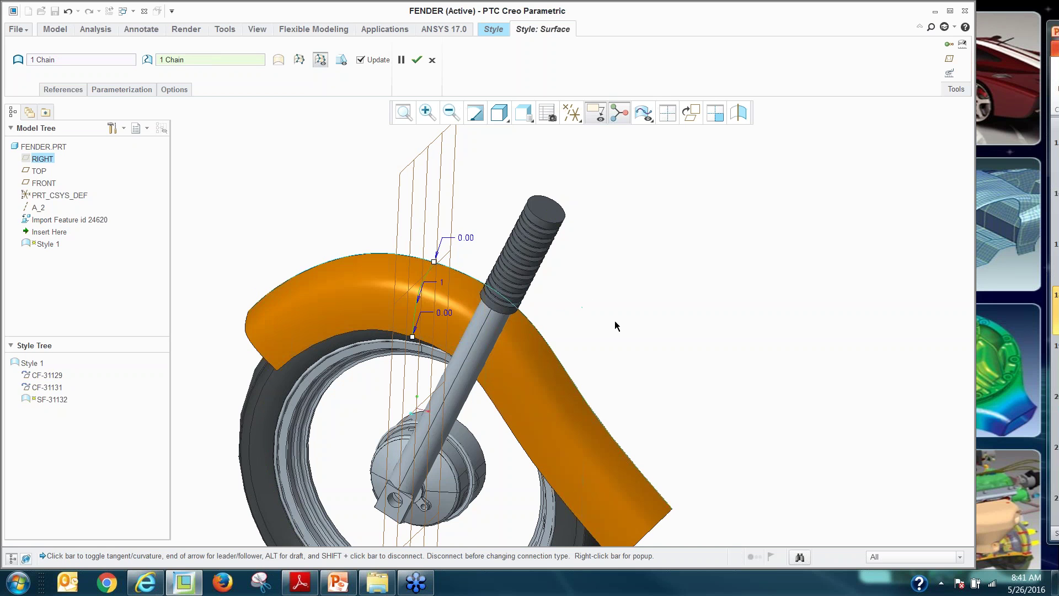
pyautogui.moveTo(616, 325)
pyautogui.mouseDown(button='middle')
pyautogui.moveTo(624, 258)
pyautogui.moveTo(611, 306)
pyautogui.mouseUp(button='middle')
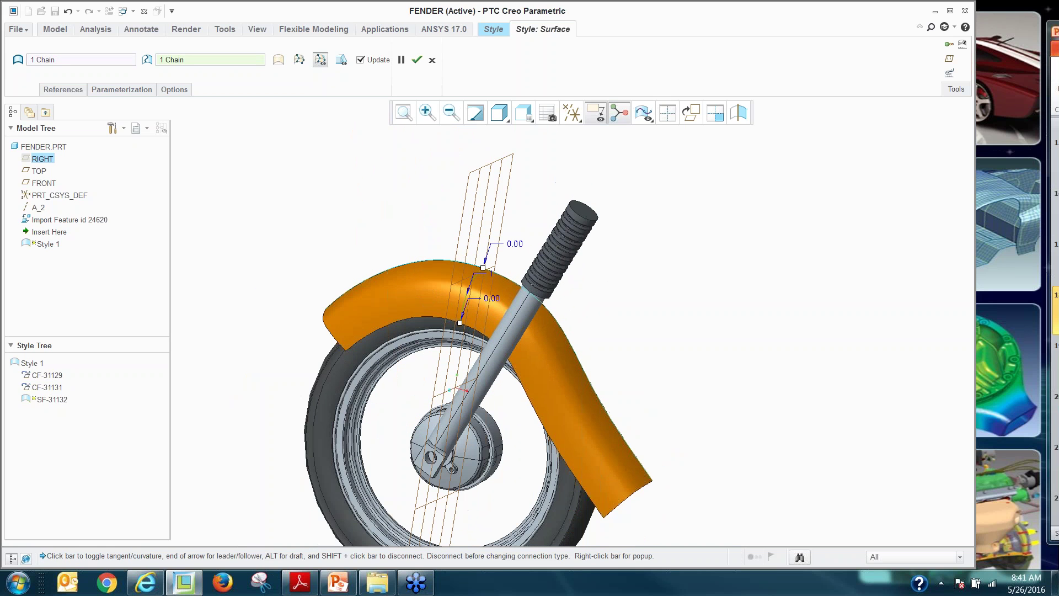
pyautogui.middleClick(603, 311)
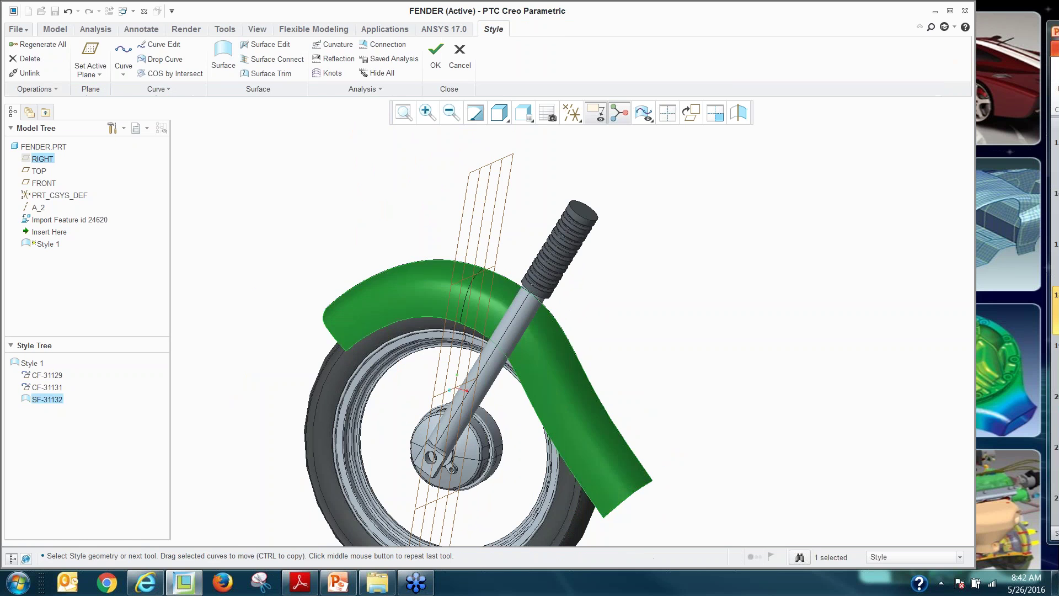
# Edit the cross-section curve on the RIGHT plane, moving its interior point slightly to flatten the side of the fender
pyautogui.scroll(3, 453, 312)
pyautogui.doubleClick(485, 305)
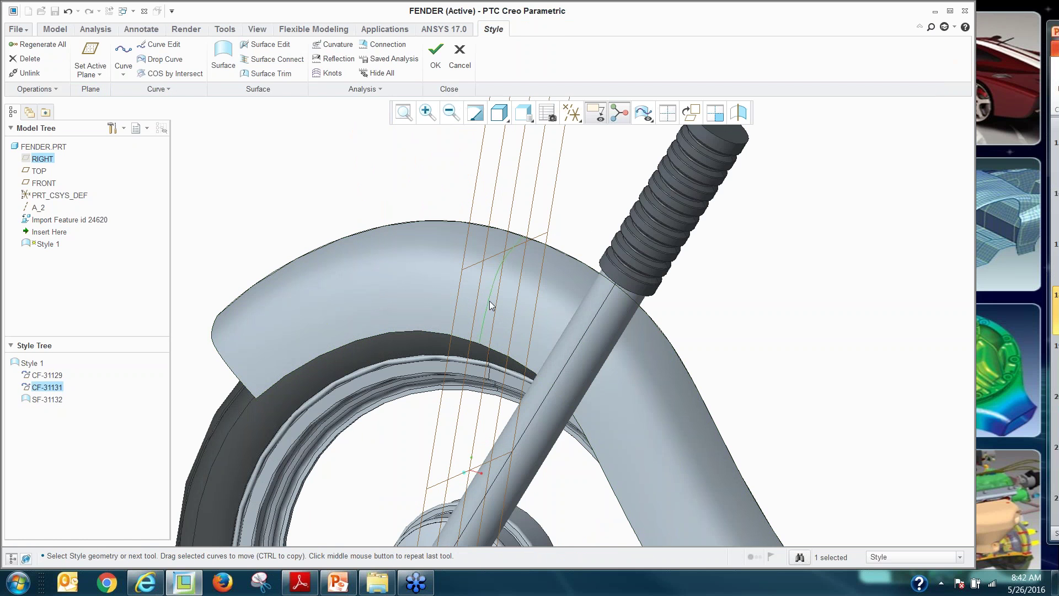
pyautogui.scroll(2, 495, 284)
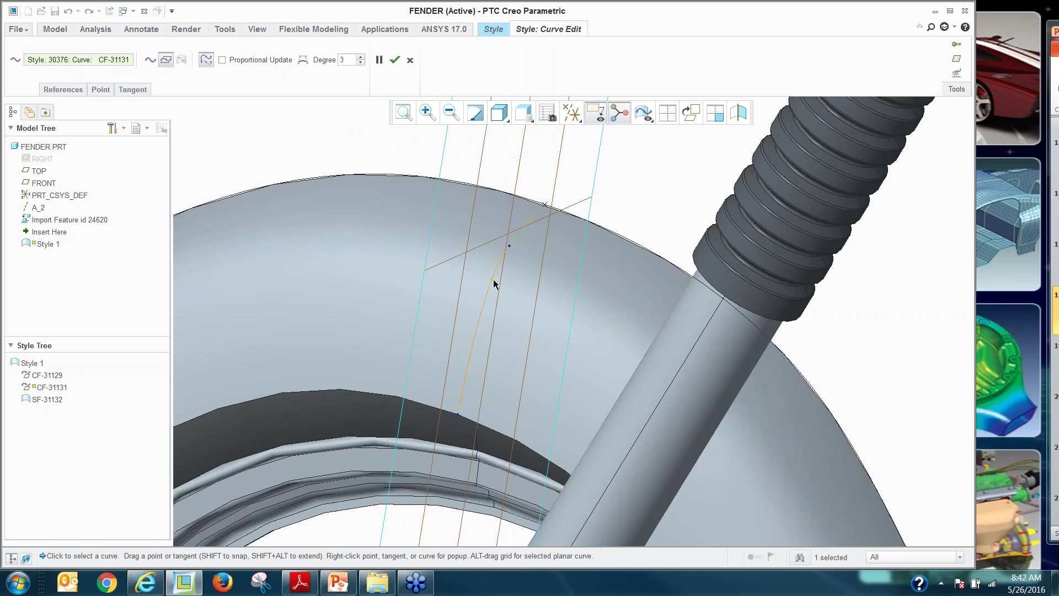
pyautogui.moveTo(495, 284); pyautogui.dragTo(496, 287)
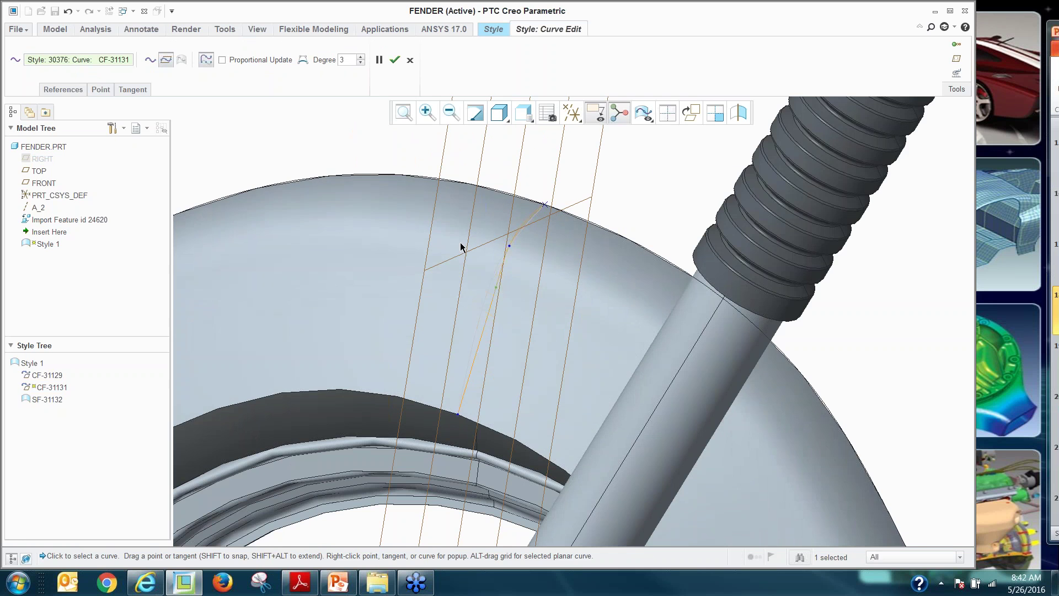
pyautogui.scroll(-4, 461, 247)
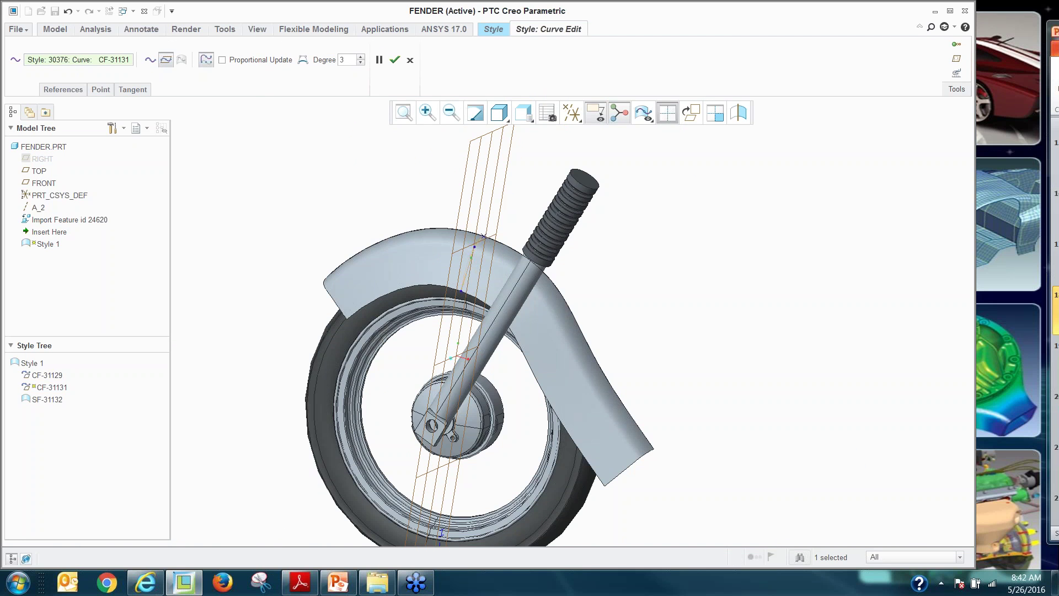
pyautogui.click(667, 112)
pyautogui.click(667, 112)
pyautogui.moveTo(625, 340)
pyautogui.mouseDown(button='middle')
pyautogui.moveTo(589, 338)
pyautogui.moveTo(633, 335)
pyautogui.mouseUp(button='middle')
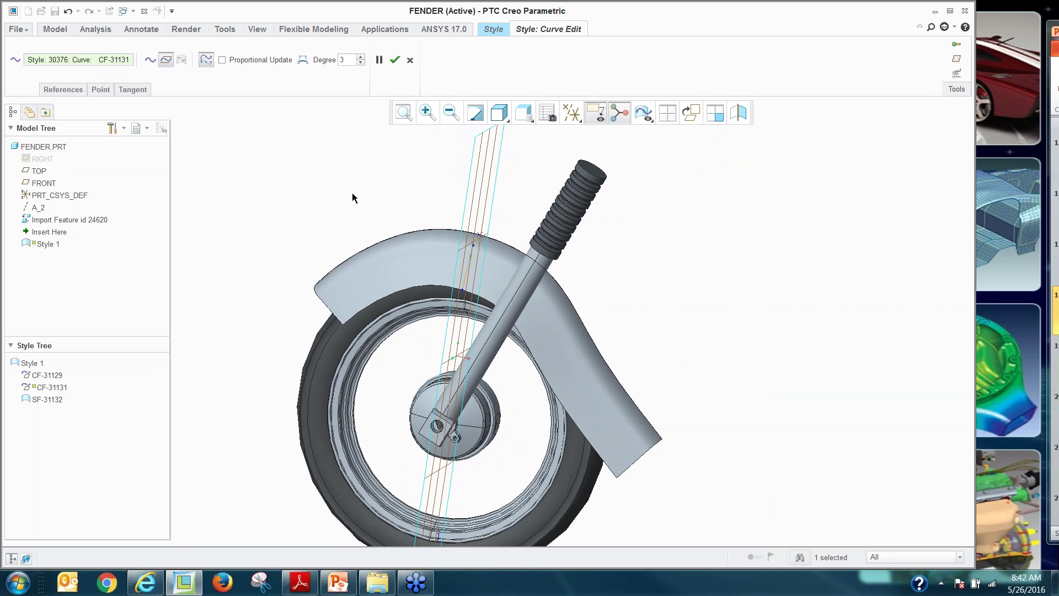
pyautogui.click(395, 59)
pyautogui.moveTo(353, 232); pyautogui.dragTo(319, 247, button='middle')
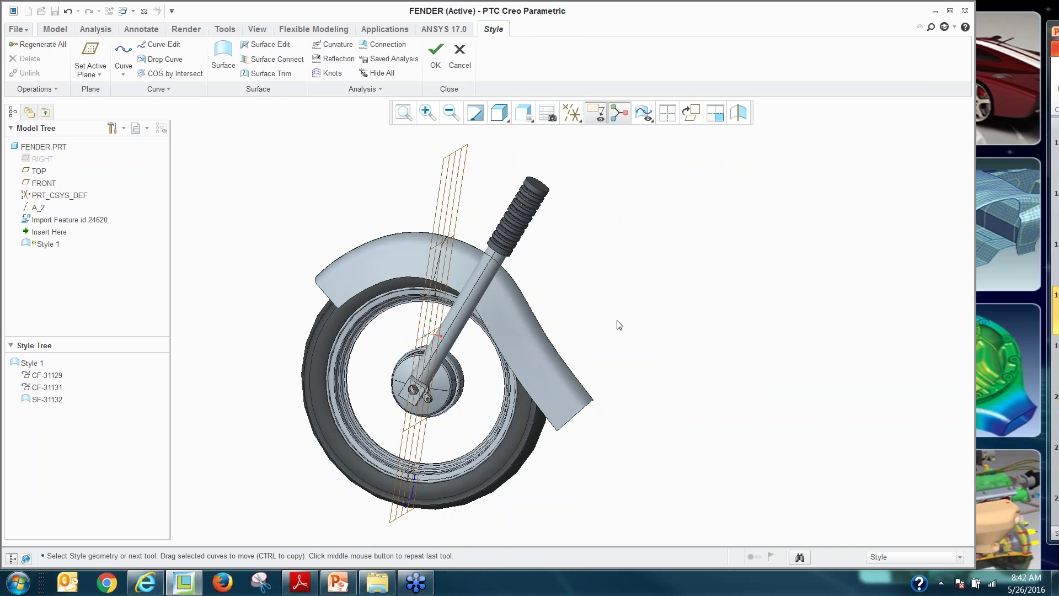
# Make the FRONT datum plane the active plane and orient the view normal to it
pyautogui.rightClick(309, 165)
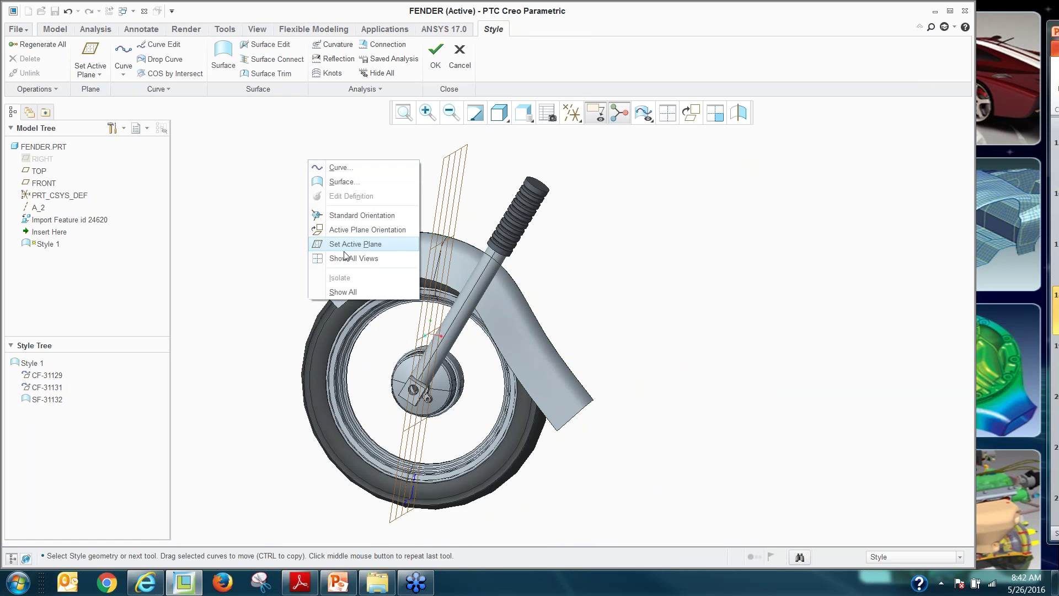
pyautogui.click(349, 245)
pyautogui.click(43, 183)
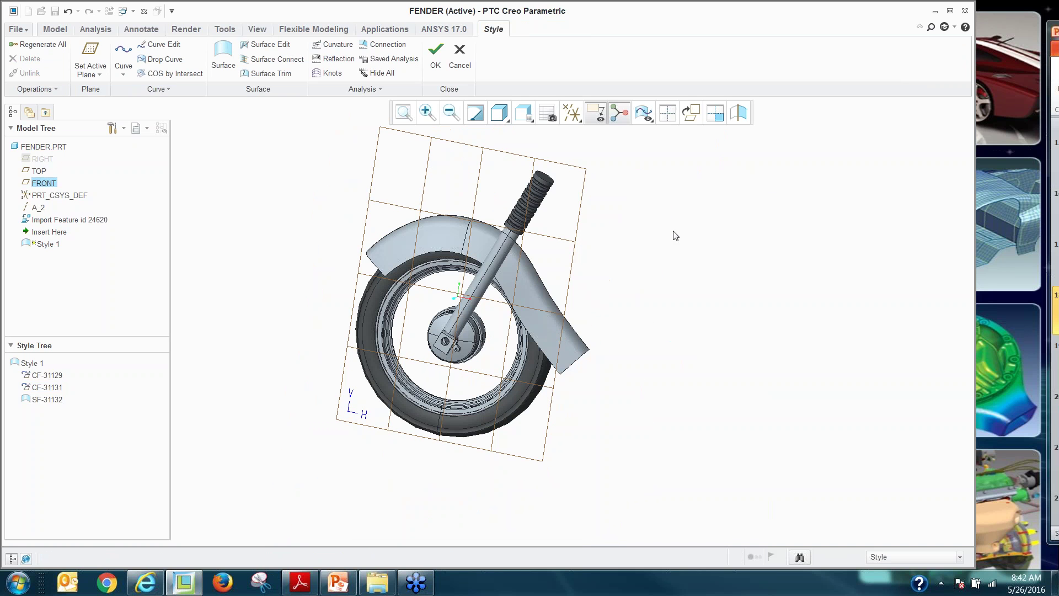
pyautogui.rightClick(674, 233)
pyautogui.click(723, 300)
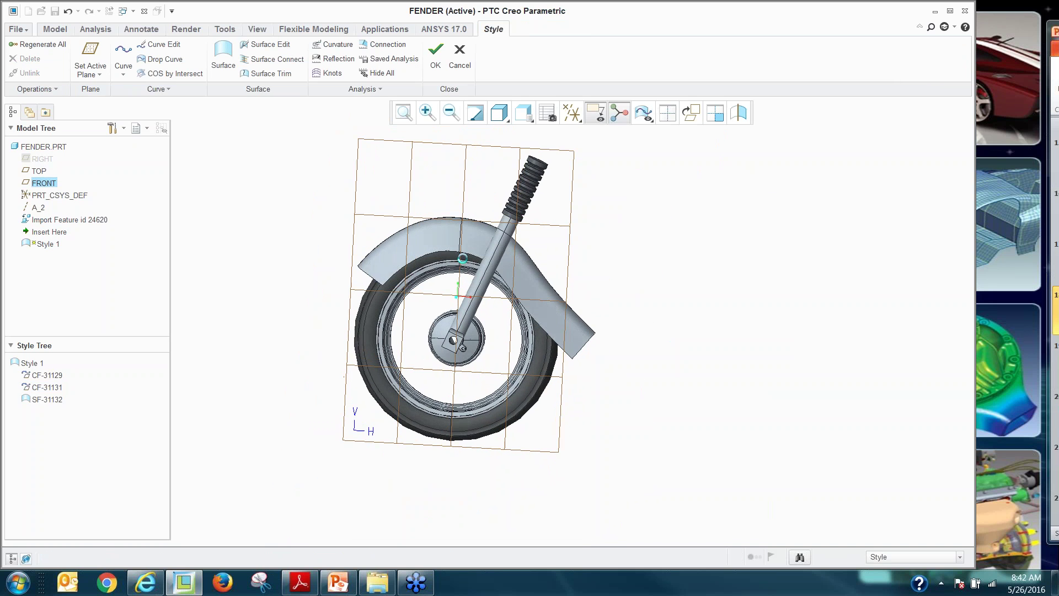
# Draw a planar Style curve on the FRONT plane through eight points, waving along the fender's side and extending past both ends
pyautogui.rightClick(318, 251)
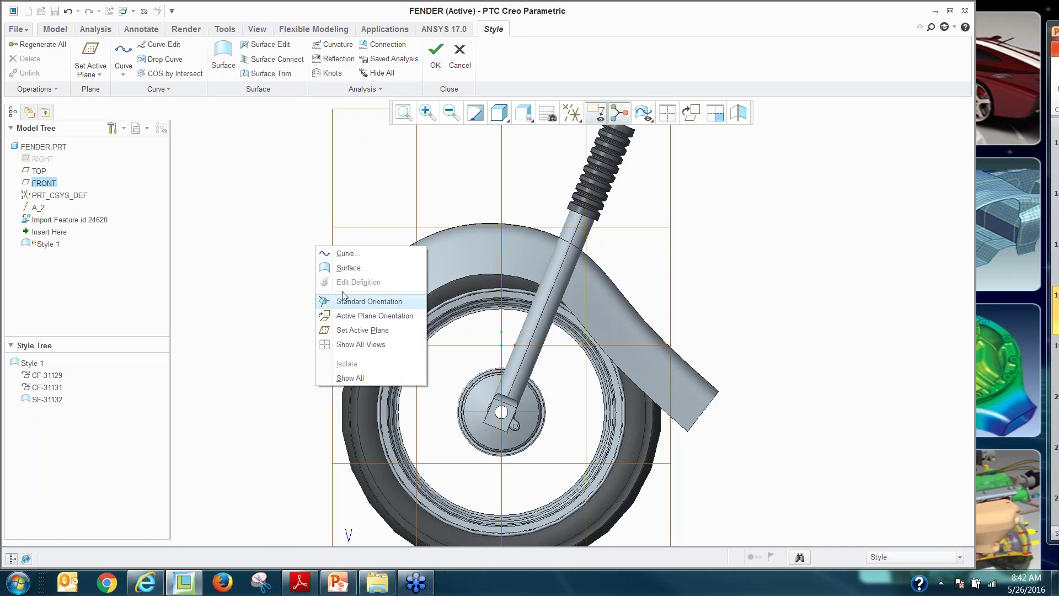
pyautogui.click(337, 268)
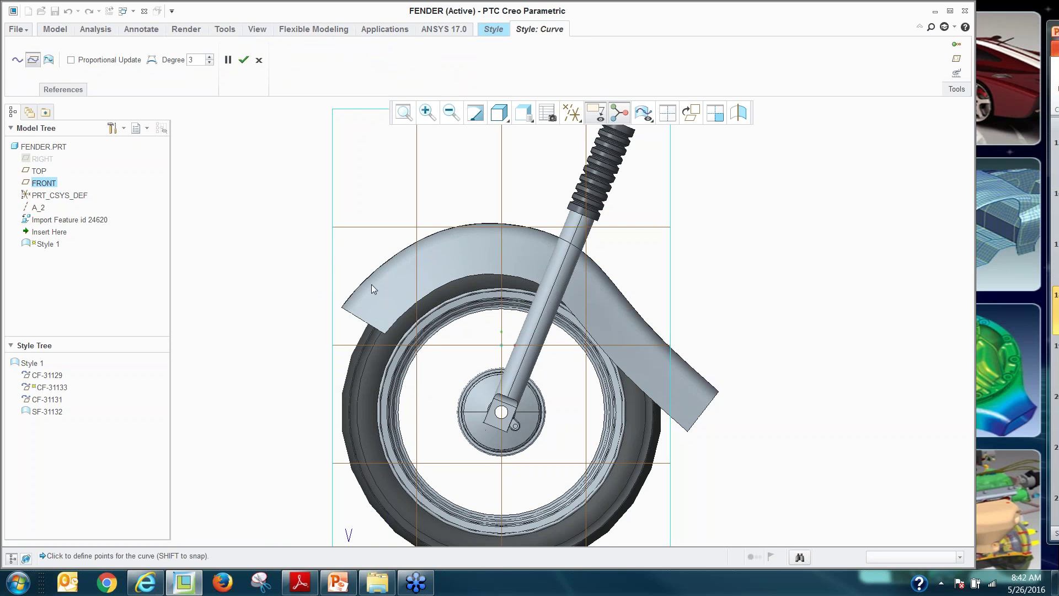
pyautogui.click(317, 270)
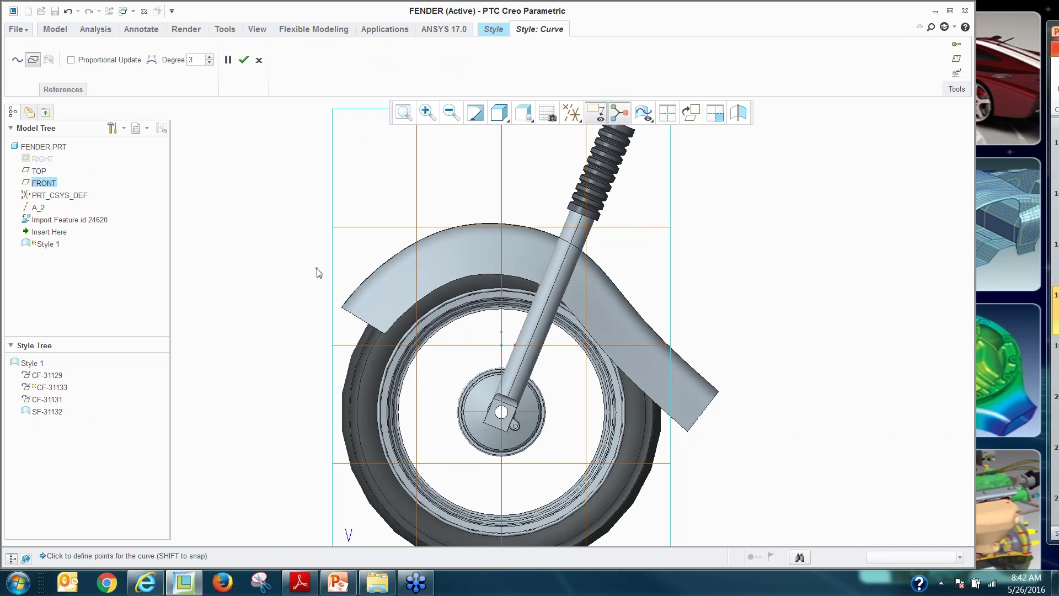
pyautogui.click(439, 268)
pyautogui.click(637, 352)
pyautogui.click(712, 343)
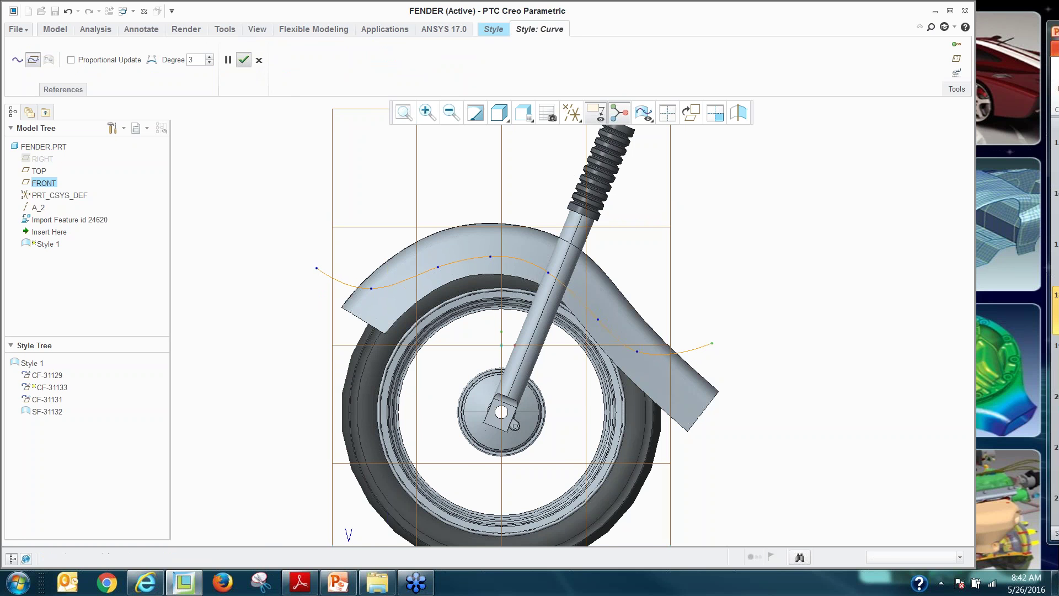
pyautogui.click(243, 60)
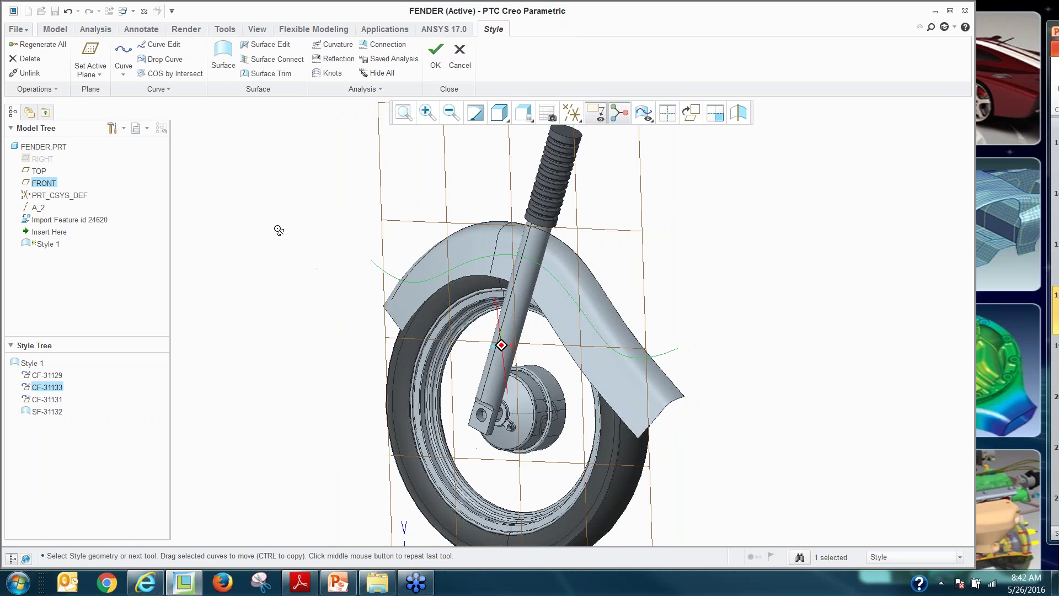
# Drop the wavy planar curve onto the fender surface, projecting it normal to the FRONT plane
pyautogui.click(160, 59)
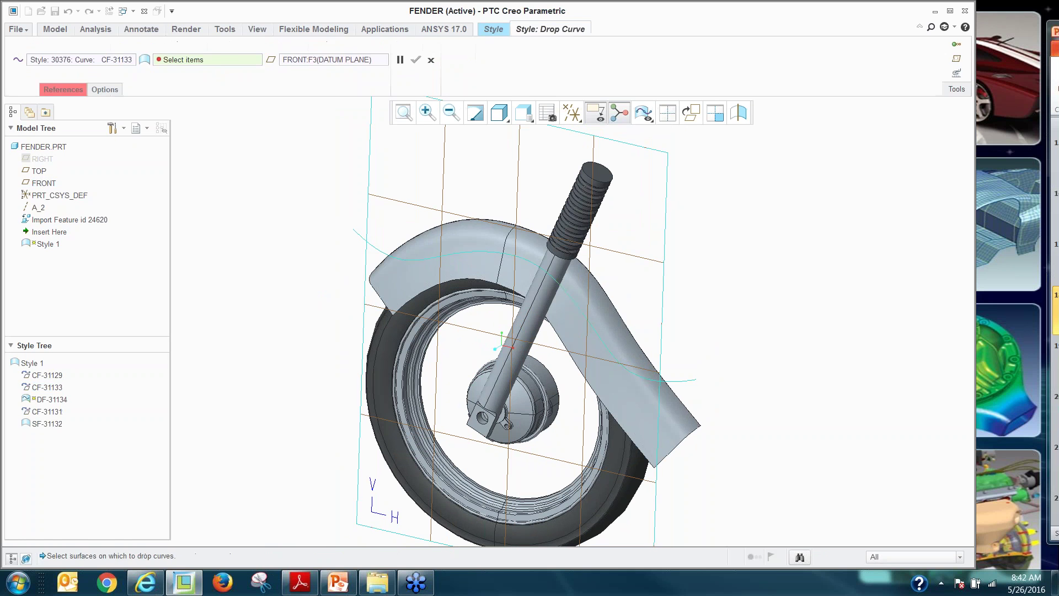
pyautogui.middleClick(336, 245)
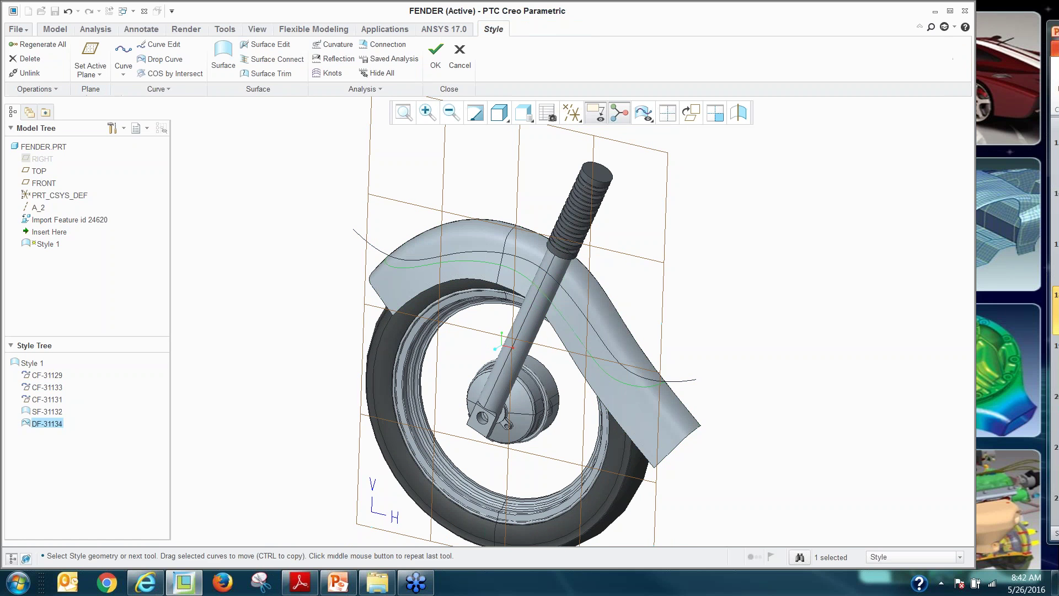
pyautogui.click(448, 201)
pyautogui.scroll(3, 448, 201)
pyautogui.scroll(-3, 448, 200)
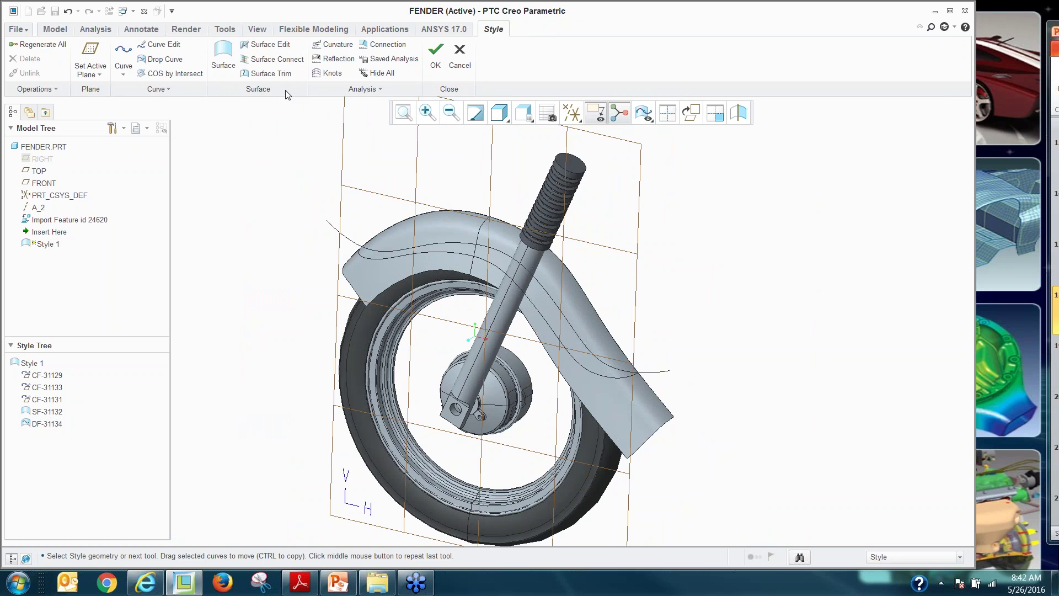
# Trim the fender surface with the dropped curve, deleting the portion below it
pyautogui.click(268, 74)
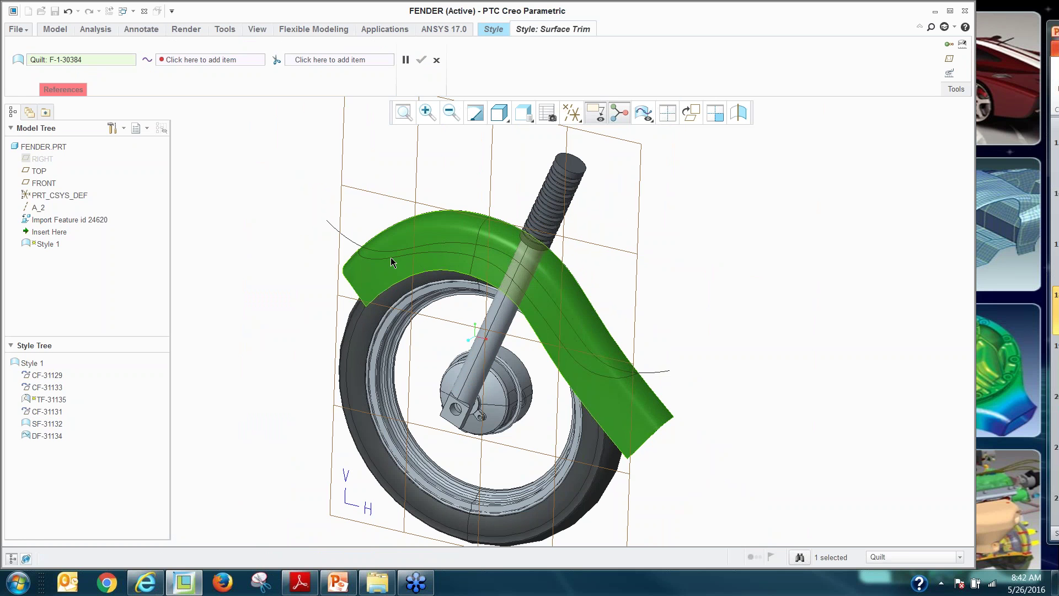
pyautogui.rightClick(214, 175)
pyautogui.click(259, 199)
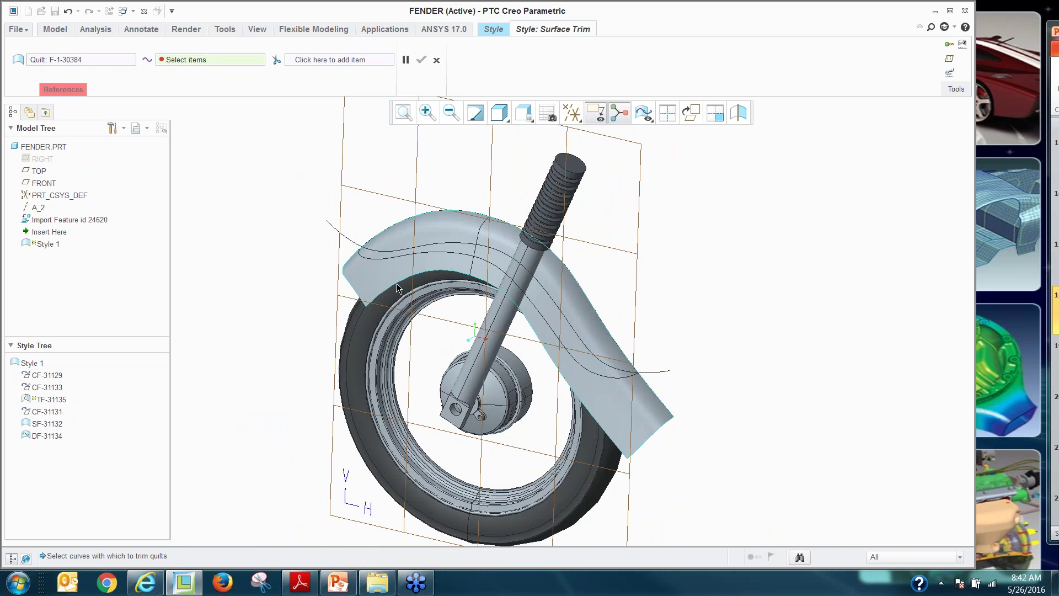
pyautogui.click(406, 276)
pyautogui.scroll(2, 313, 263)
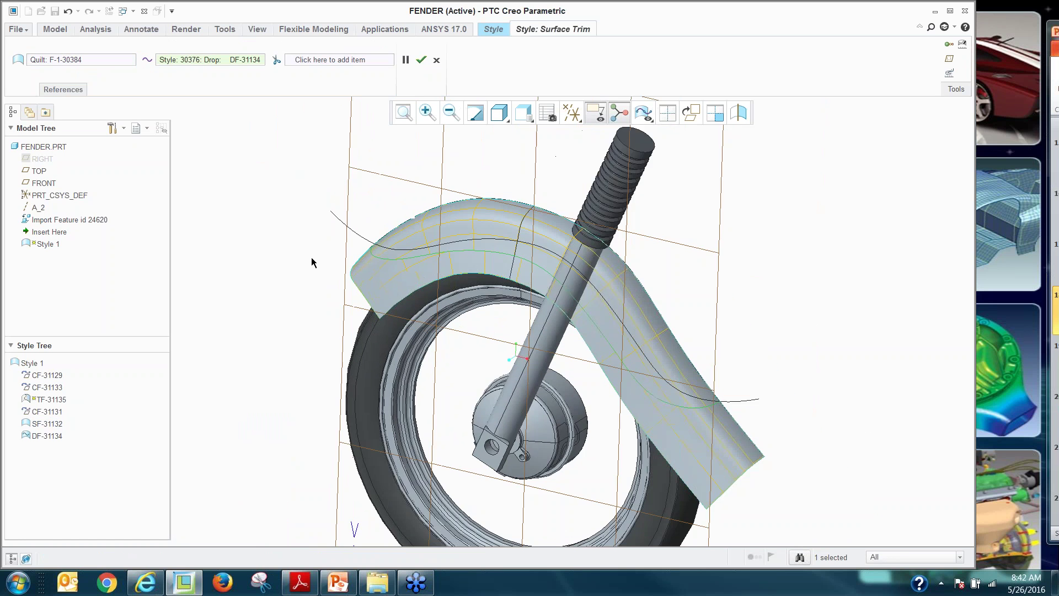
pyautogui.rightClick(269, 206)
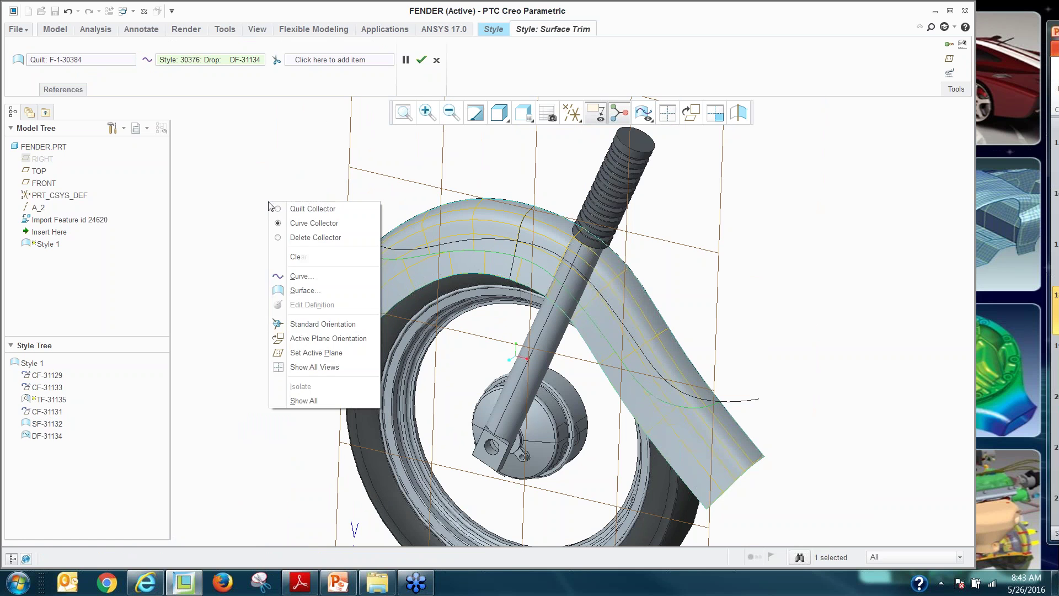
pyautogui.click(292, 239)
pyautogui.click(690, 436)
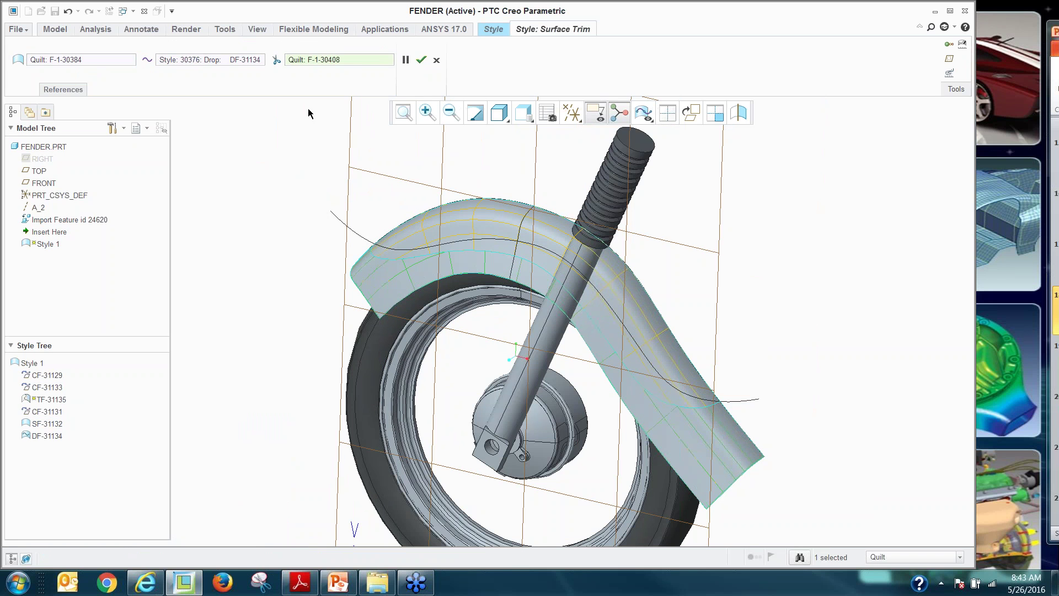
pyautogui.click(421, 59)
pyautogui.moveTo(254, 293); pyautogui.dragTo(535, 204, button='middle')
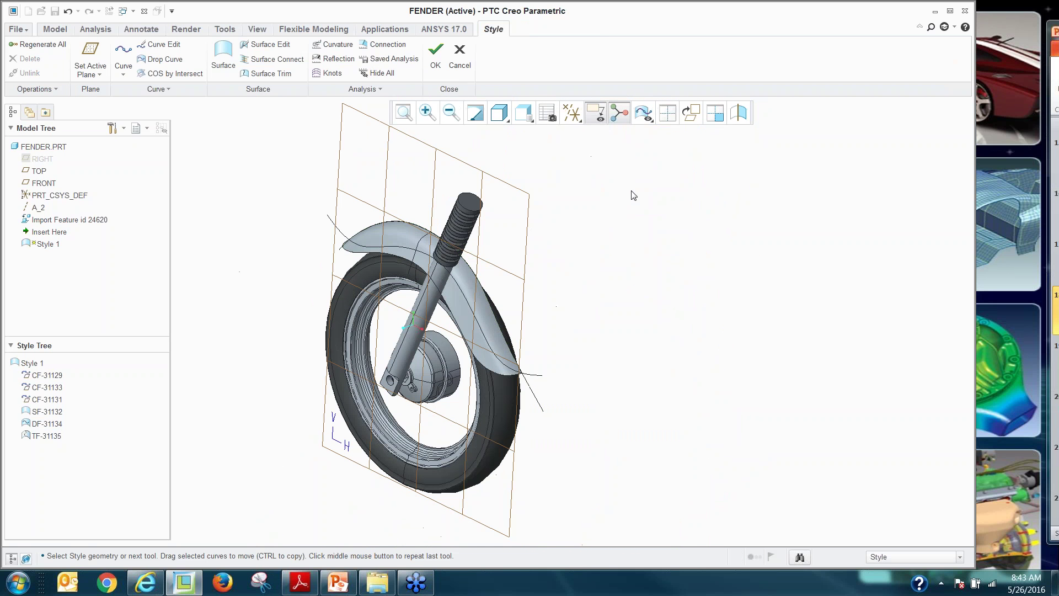
# Display the model mirrored about the FRONT plane, examine the full fender from several angles, and turn the mirrored display off
pyautogui.click(738, 113)
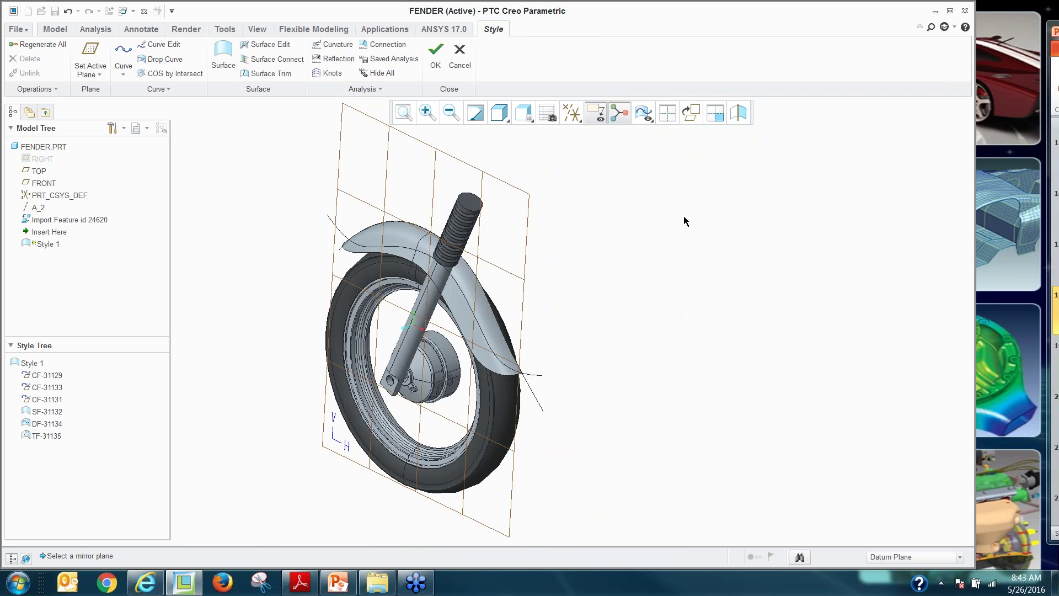
pyautogui.moveTo(641, 263); pyautogui.dragTo(618, 243, button='middle')
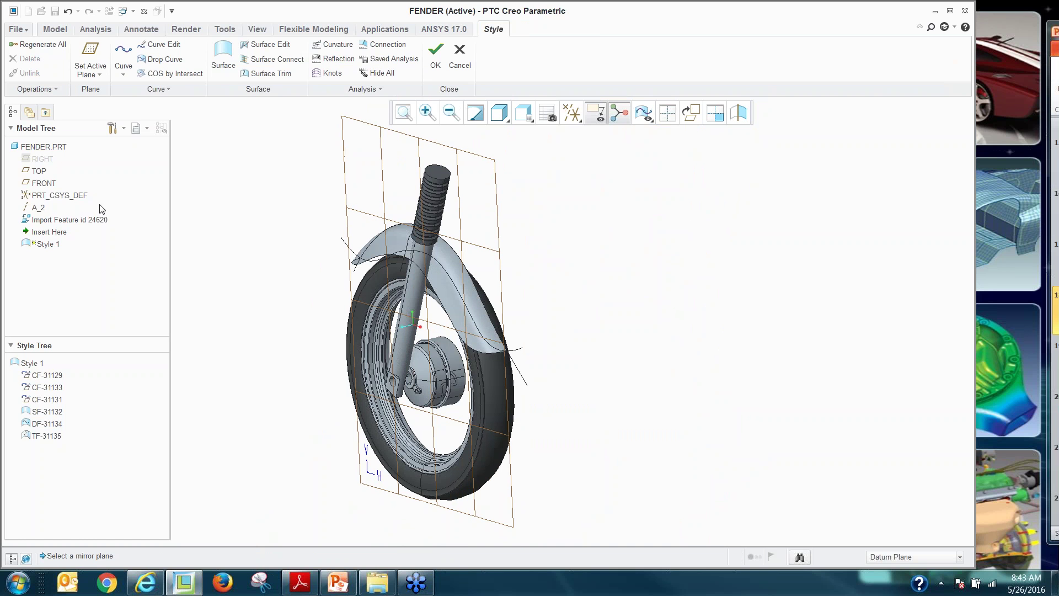
pyautogui.click(43, 183)
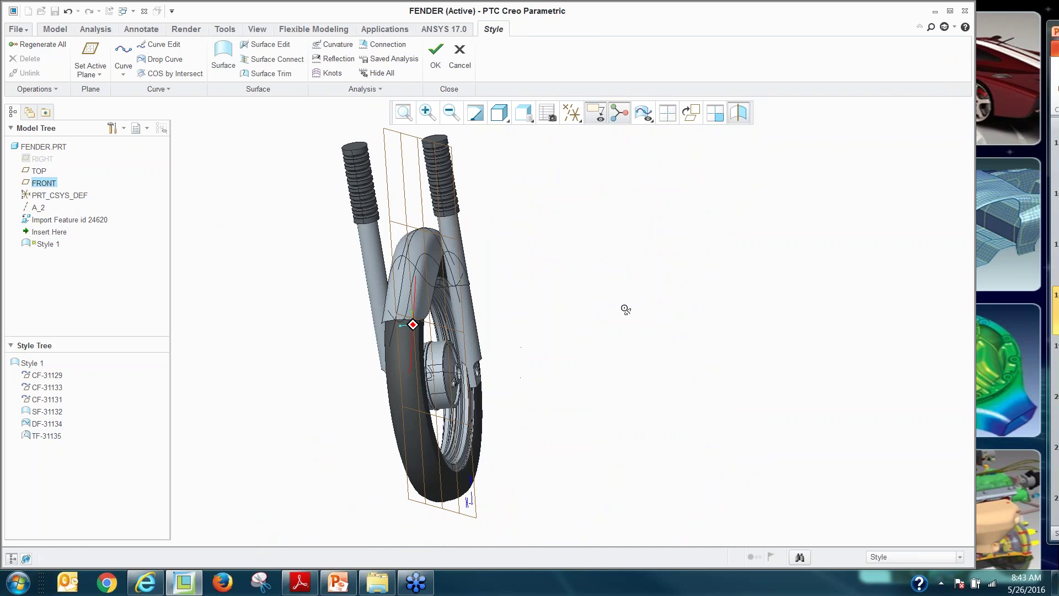
pyautogui.moveTo(625, 310); pyautogui.dragTo(778, 309, button='middle')
pyautogui.scroll(5, 414, 209)
pyautogui.scroll(3, 477, 301)
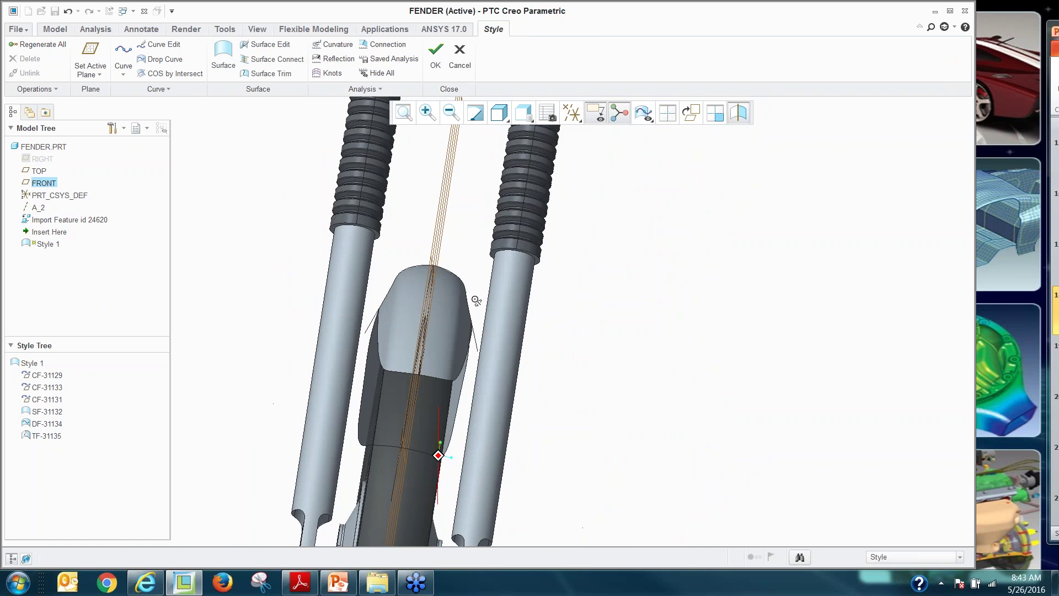
pyautogui.scroll(-3, 477, 301)
pyautogui.moveTo(477, 301); pyautogui.dragTo(431, 315, button='middle')
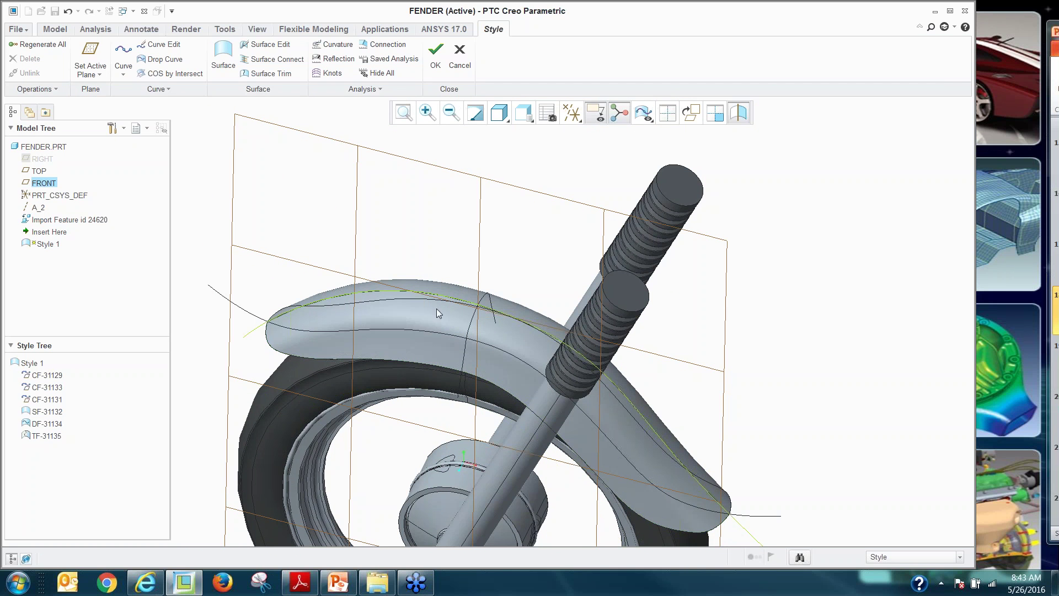
pyautogui.click(738, 113)
pyautogui.click(743, 116)
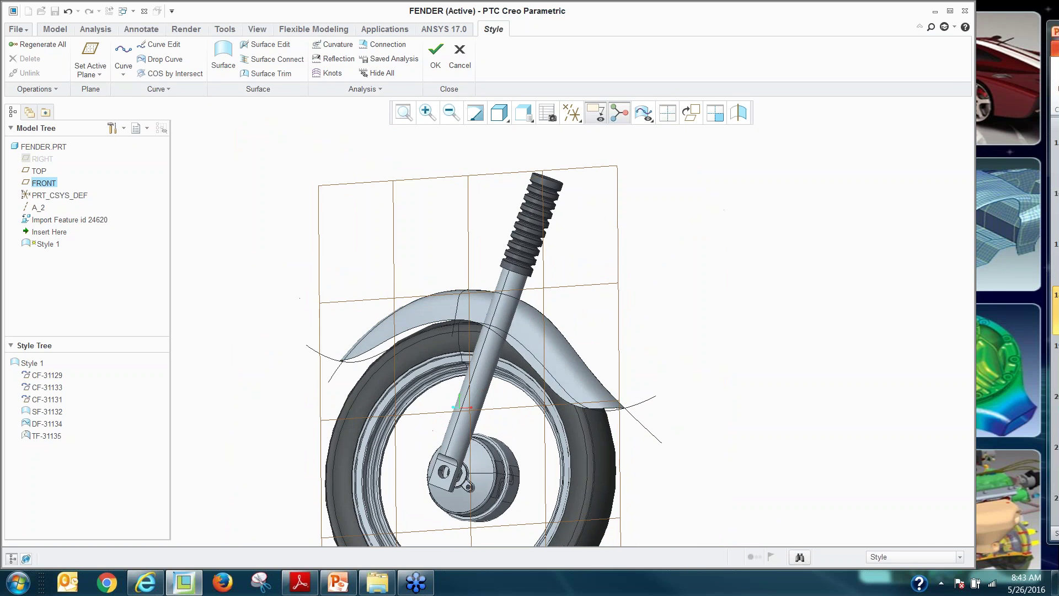
pyautogui.click(271, 73)
pyautogui.scroll(5, 480, 302)
pyautogui.scroll(-1, 441, 307)
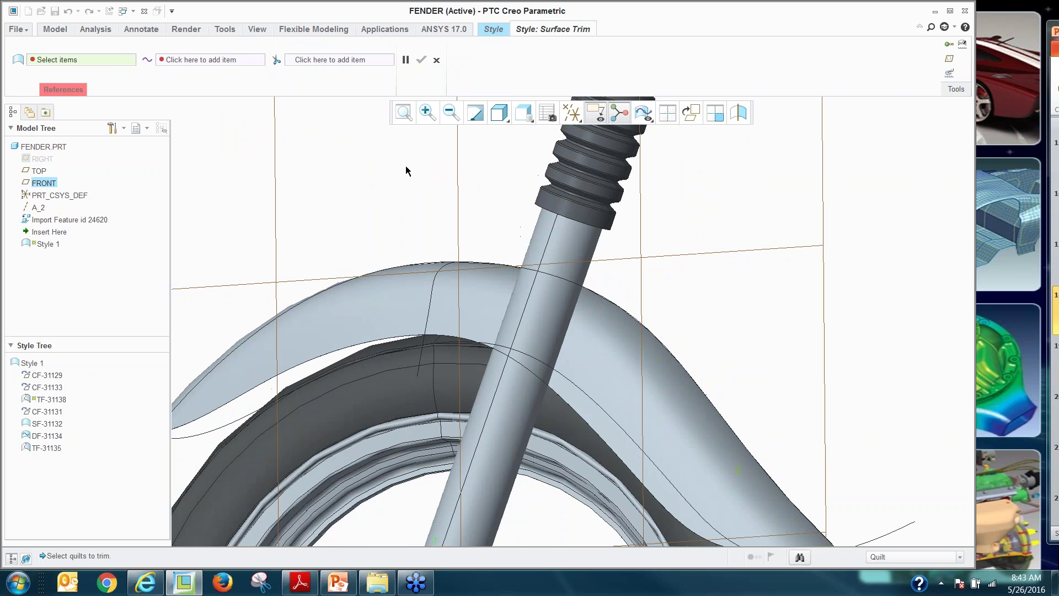
pyautogui.click(437, 60)
pyautogui.scroll(-3, 331, 246)
pyautogui.scroll(5, 367, 276)
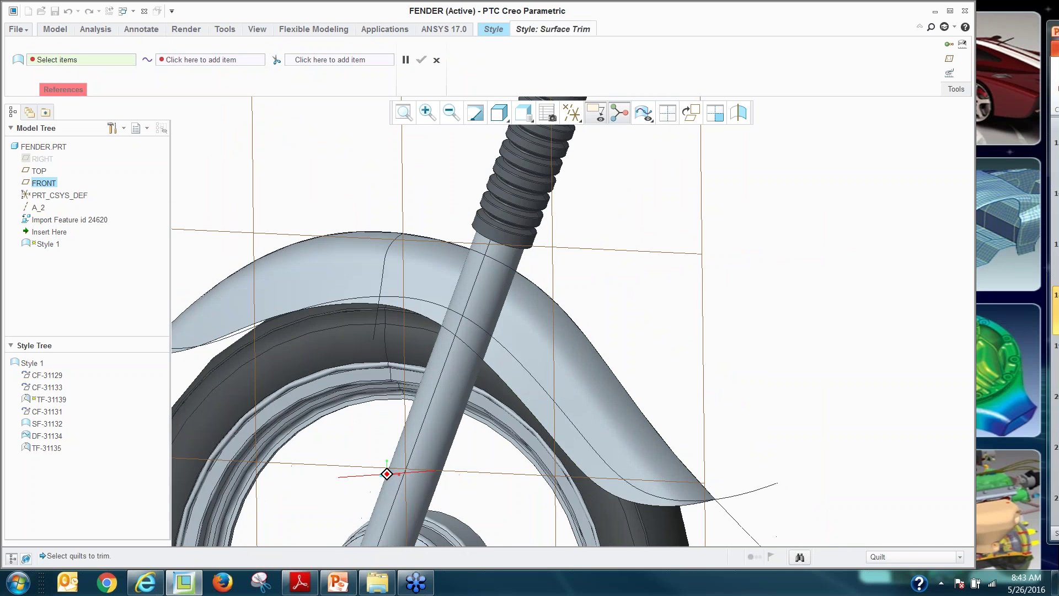
pyautogui.click(436, 60)
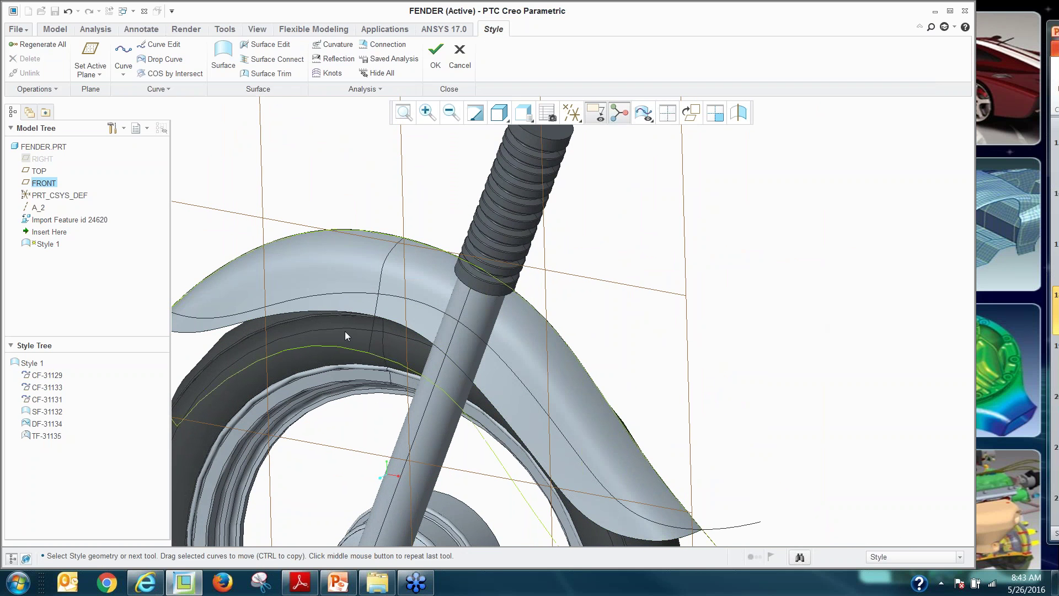
# Edit the fender's cross-section curve so its upper end tangent is normal to the FRONT plane
pyautogui.scroll(2, 403, 260)
pyautogui.click(401, 260)
pyautogui.rightClick(401, 260)
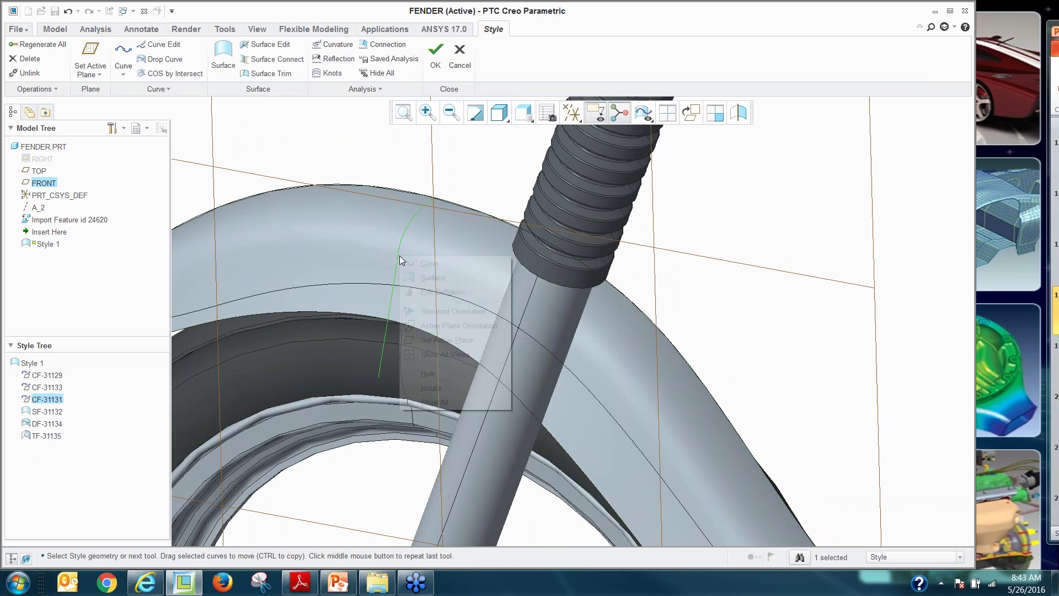
pyautogui.click(429, 263)
pyautogui.scroll(2, 419, 210)
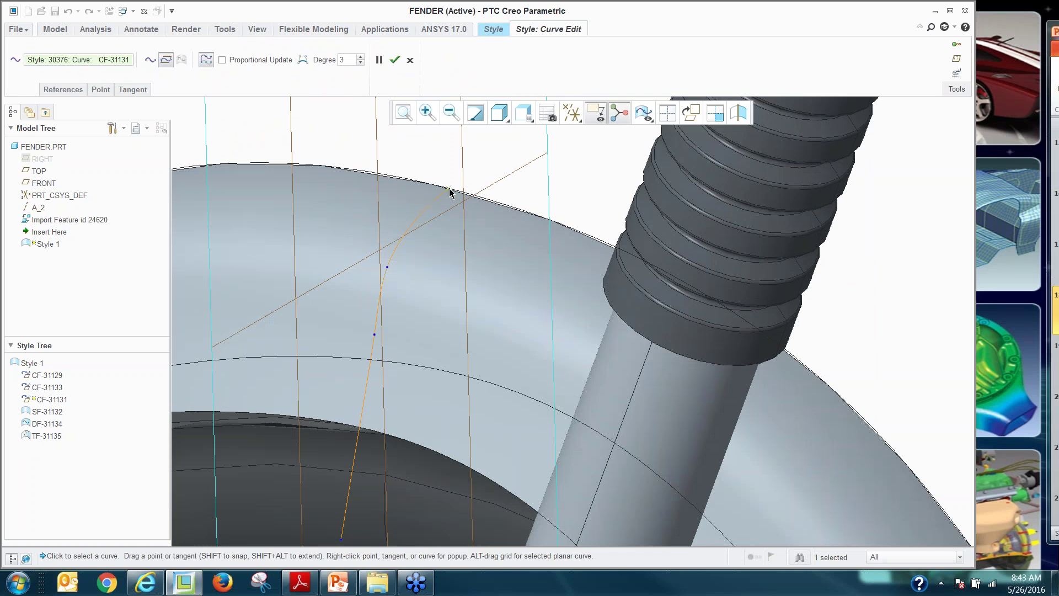
pyautogui.scroll(-4, 418, 220)
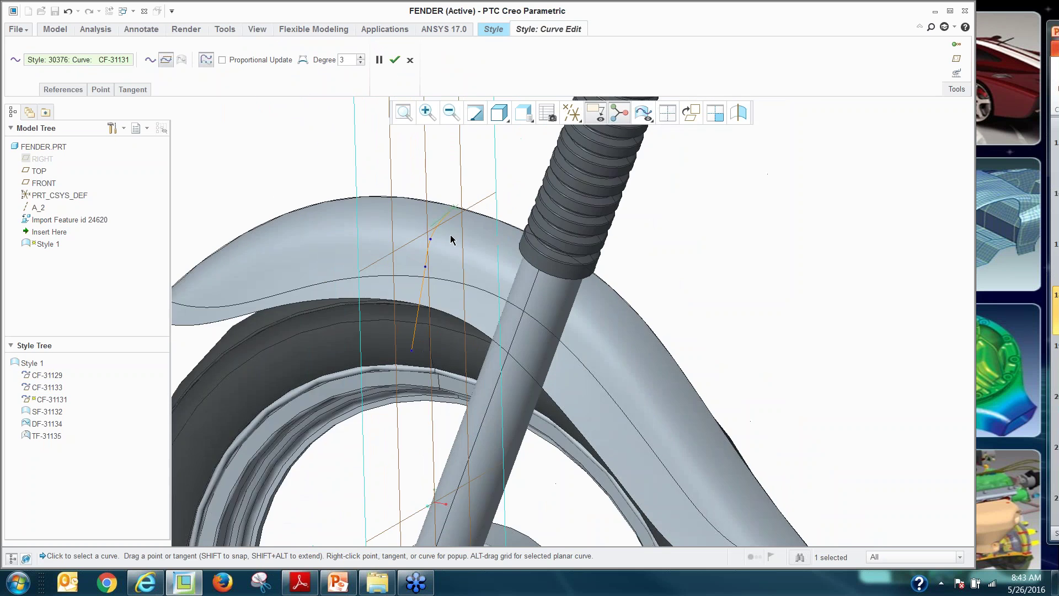
pyautogui.moveTo(451, 239); pyautogui.dragTo(392, 221, button='middle')
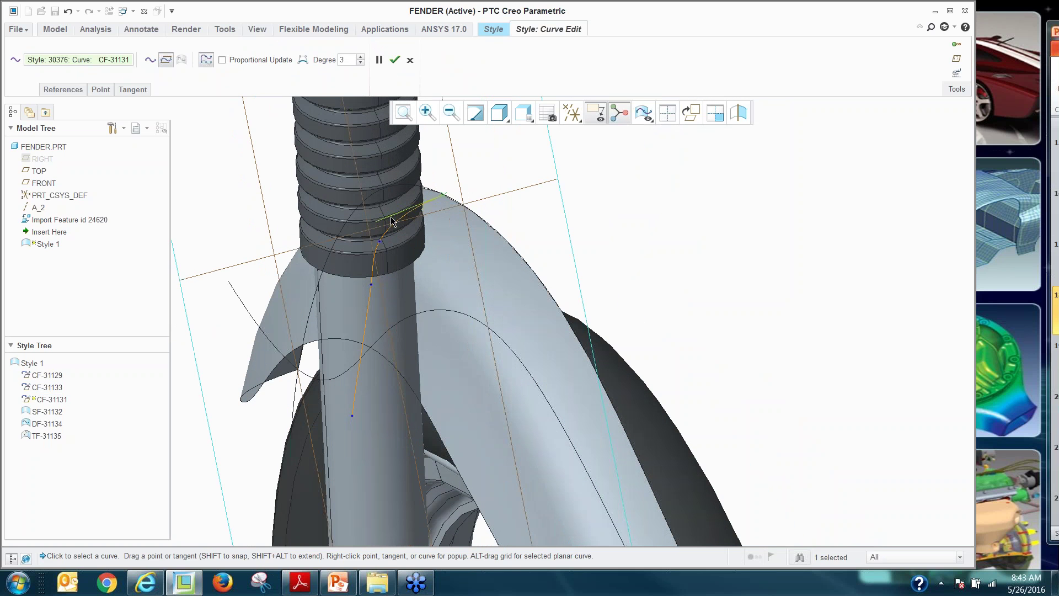
pyautogui.rightClick(392, 221)
pyautogui.click(452, 302)
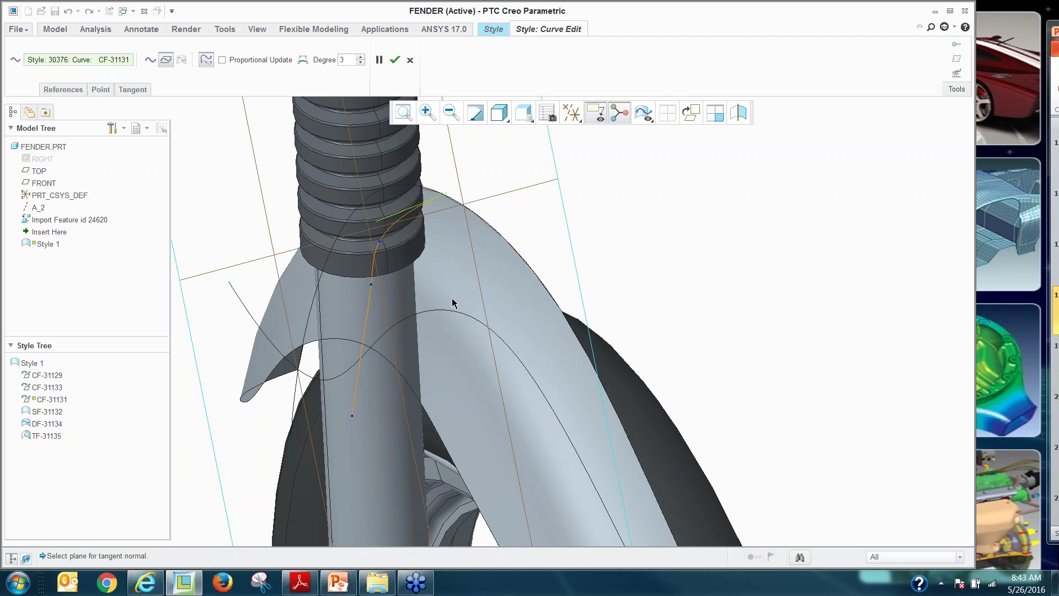
pyautogui.scroll(-5, 392, 307)
pyautogui.click(44, 183)
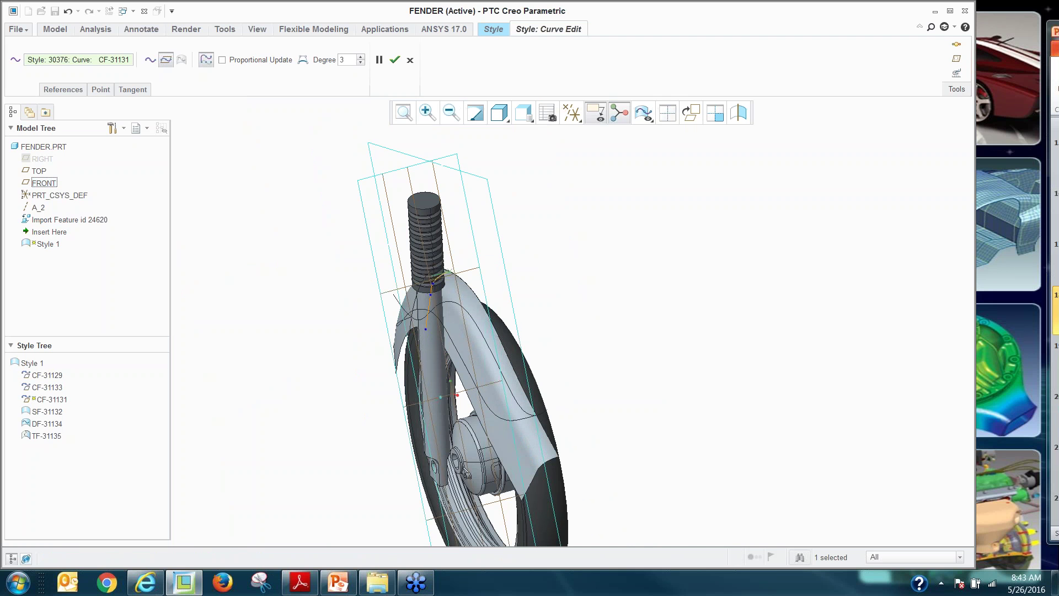
pyautogui.scroll(10, 430, 283)
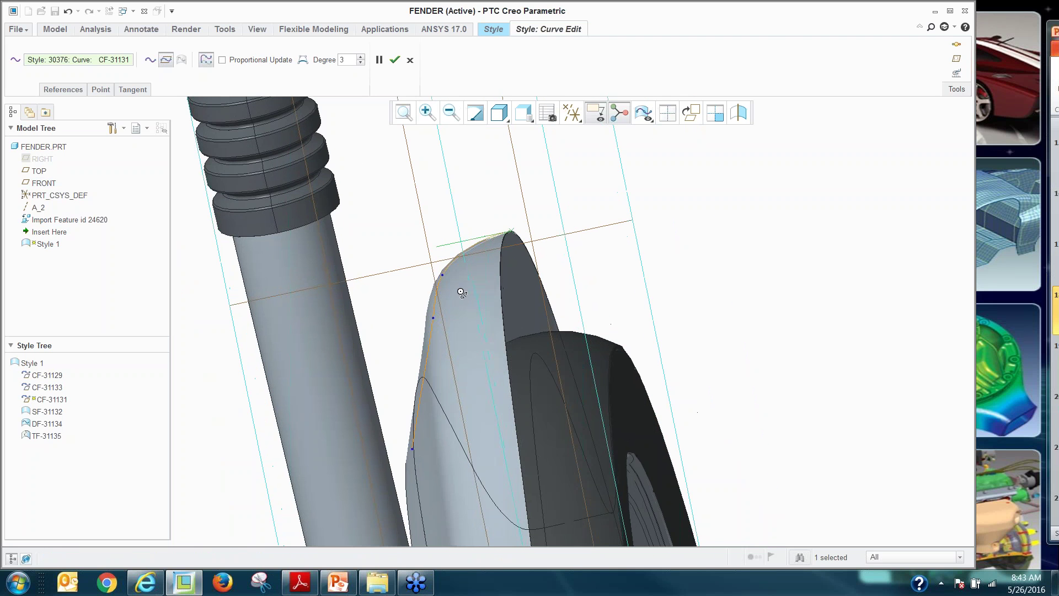
pyautogui.scroll(-3, 540, 227)
pyautogui.scroll(3, 480, 208)
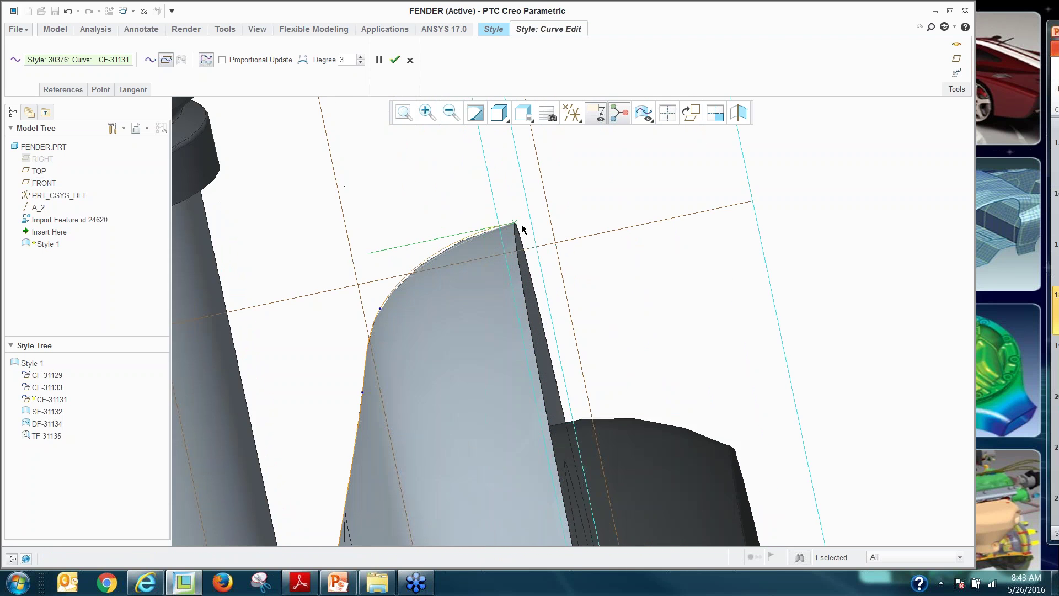
pyautogui.click(395, 59)
# Check the reshaped fender from the side and complete the Style feature
pyautogui.scroll(-3, 572, 276)
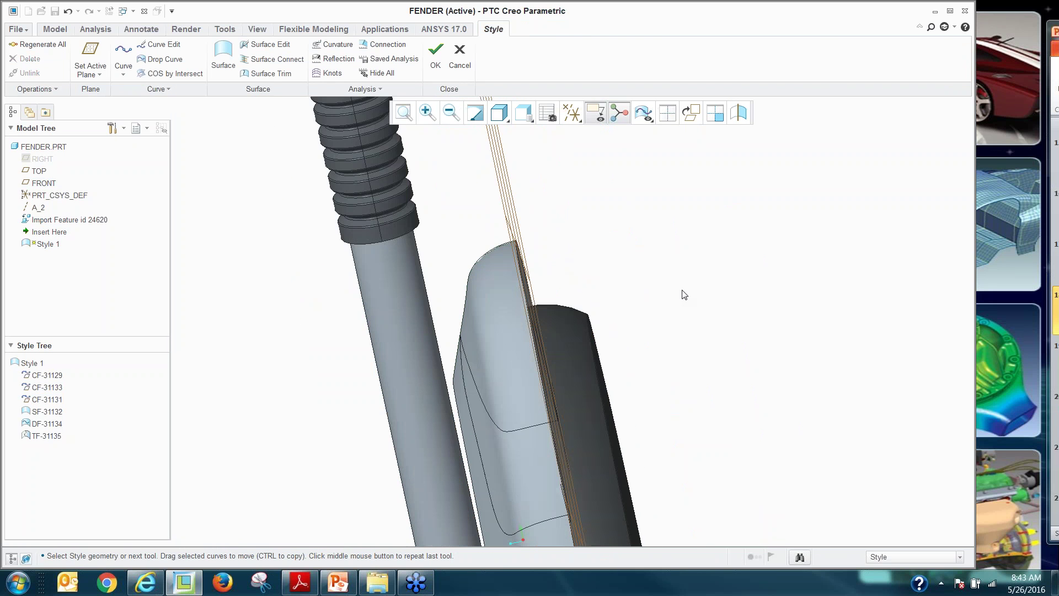
pyautogui.moveTo(681, 293); pyautogui.dragTo(652, 312, button='middle')
pyautogui.scroll(-3, 524, 343)
pyautogui.moveTo(497, 353); pyautogui.dragTo(525, 343, button='middle')
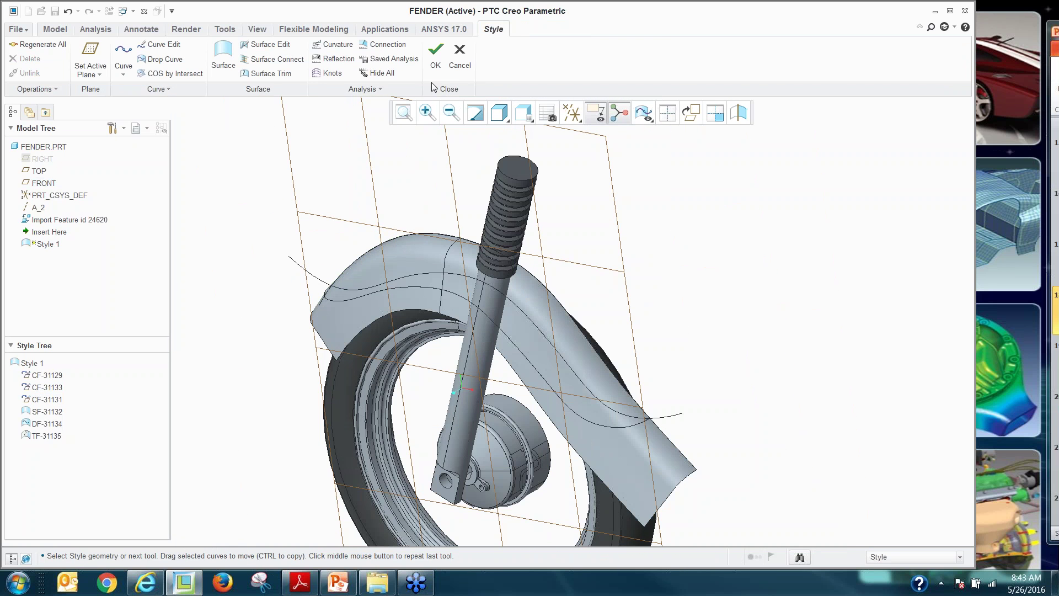
pyautogui.click(436, 55)
pyautogui.moveTo(641, 347)
pyautogui.mouseDown(button='middle')
pyautogui.moveTo(721, 371)
pyautogui.moveTo(634, 351)
pyautogui.mouseUp(button='middle')
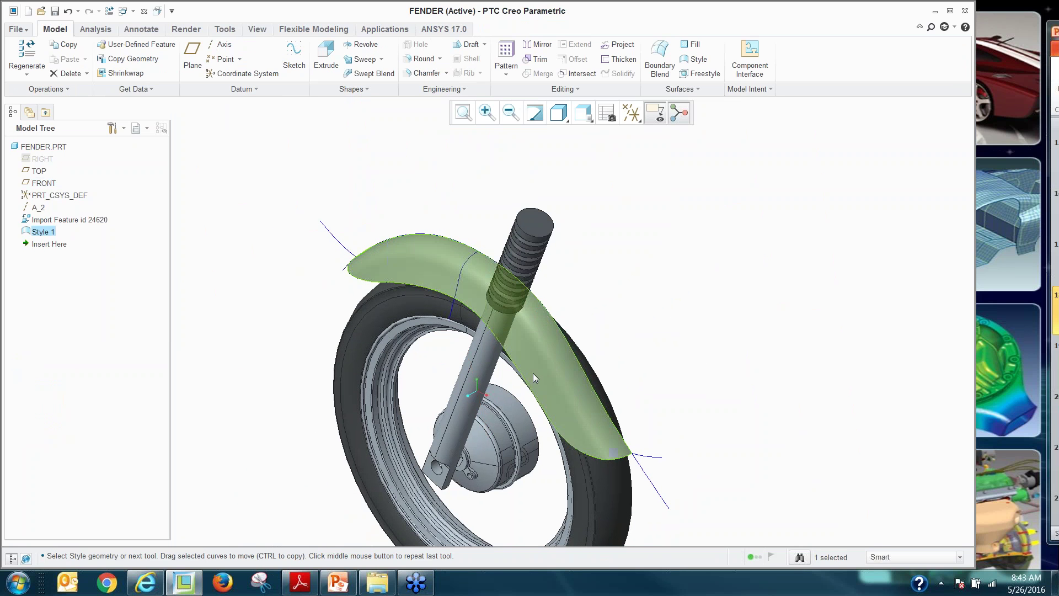
# Restrict selection to quilts and mirror the fender quilt about the FRONT plane
pyautogui.click(875, 558)
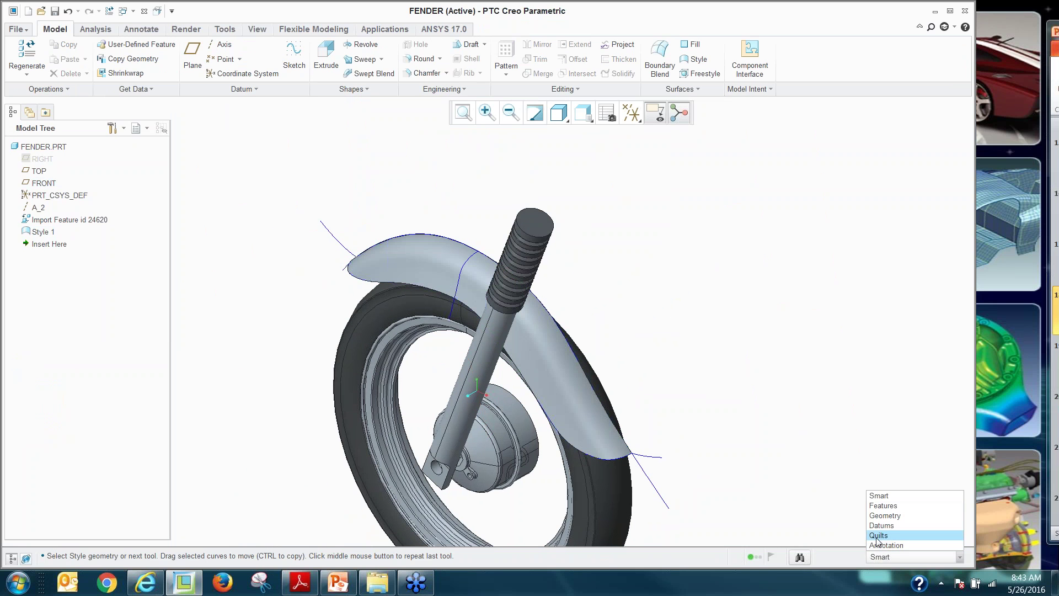
pyautogui.click(877, 534)
pyautogui.click(558, 374)
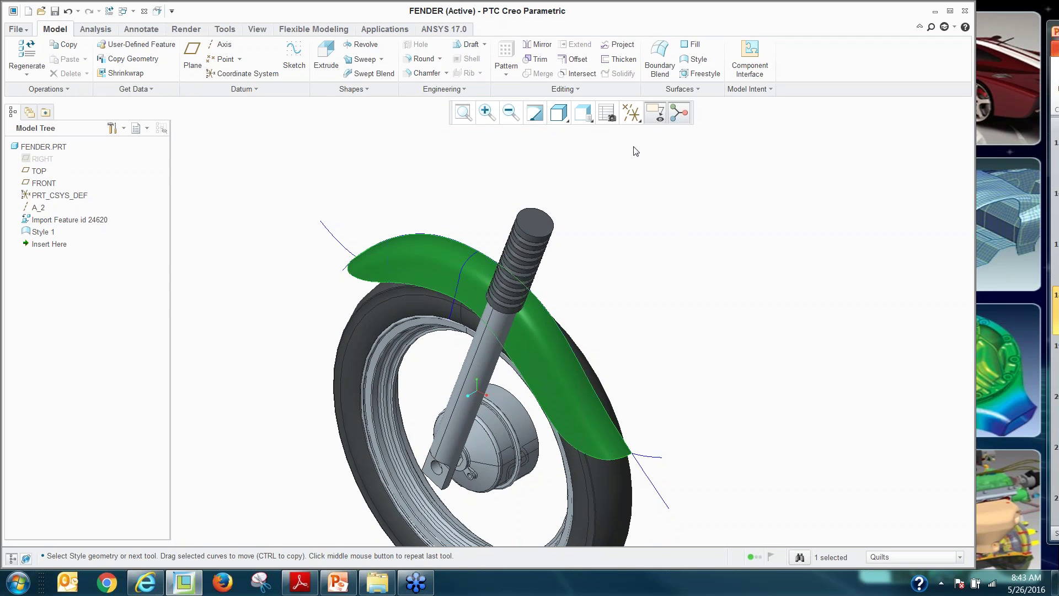
pyautogui.click(537, 45)
pyautogui.click(45, 171)
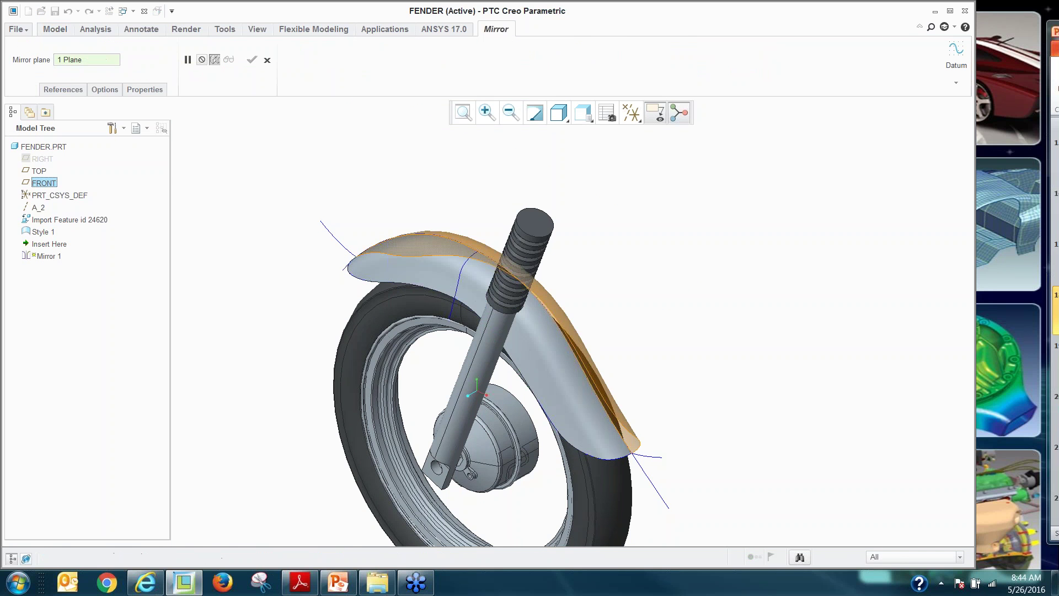
pyautogui.click(252, 60)
pyautogui.moveTo(319, 313)
pyautogui.mouseDown(button='middle')
pyautogui.moveTo(284, 289)
pyautogui.moveTo(381, 369)
pyautogui.moveTo(371, 303)
pyautogui.moveTo(339, 296)
pyautogui.mouseUp(button='middle')
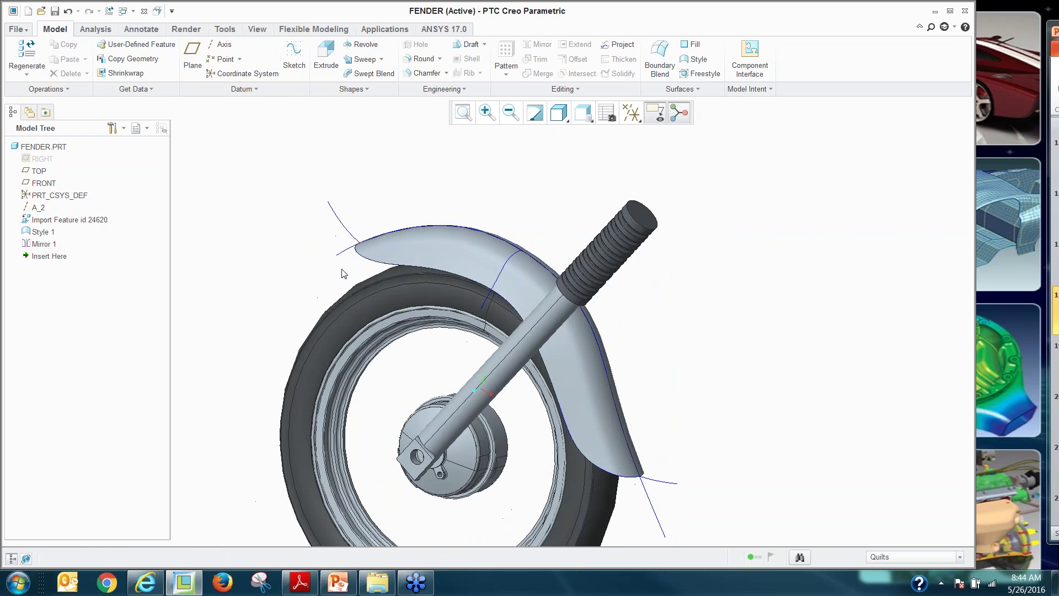
pyautogui.scroll(3, 341, 267)
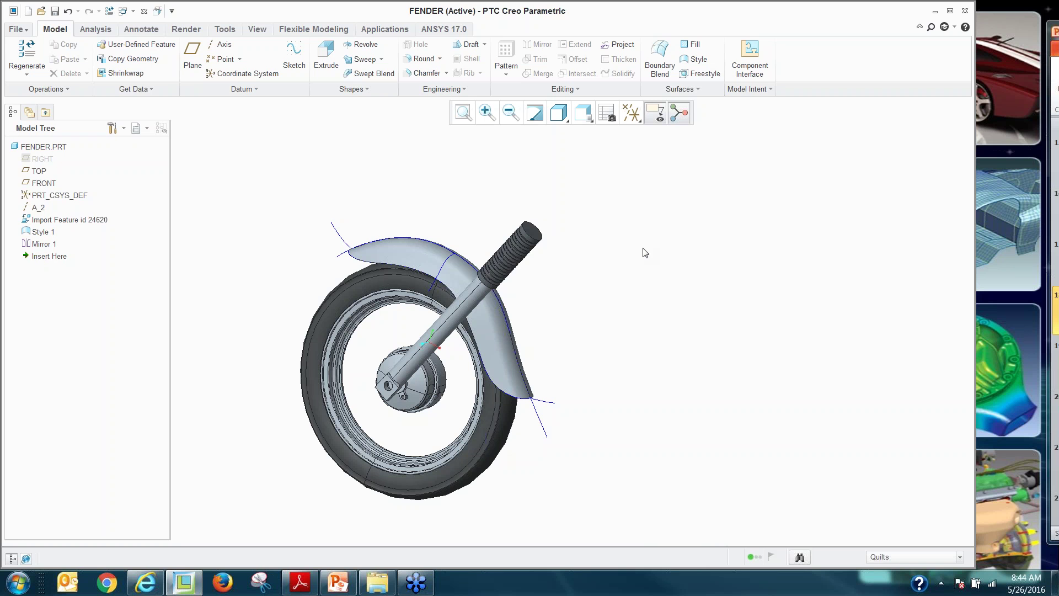
pyautogui.scroll(-3, 385, 255)
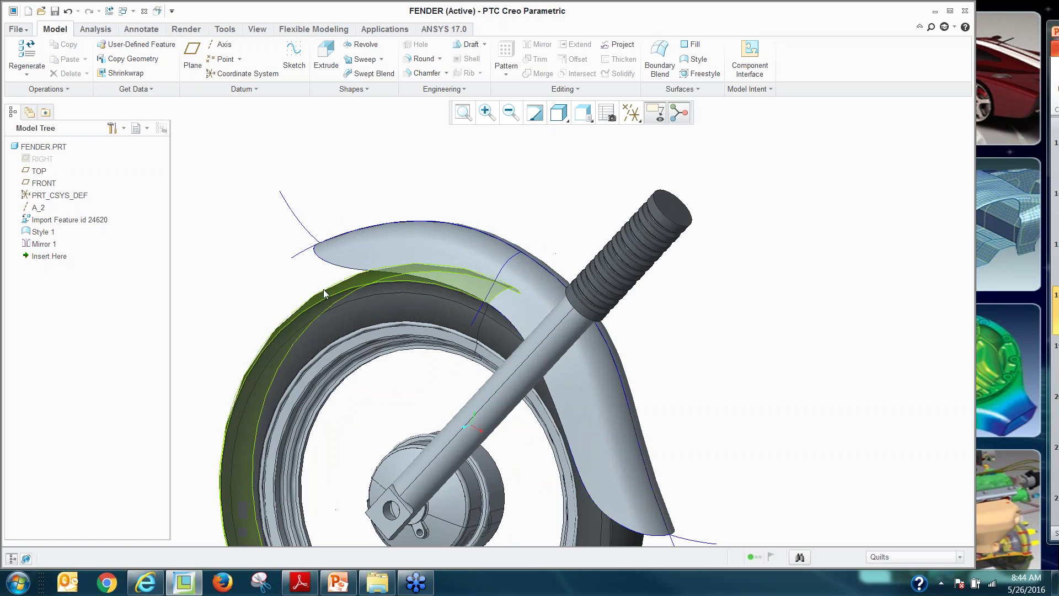
pyautogui.scroll(5, 247, 279)
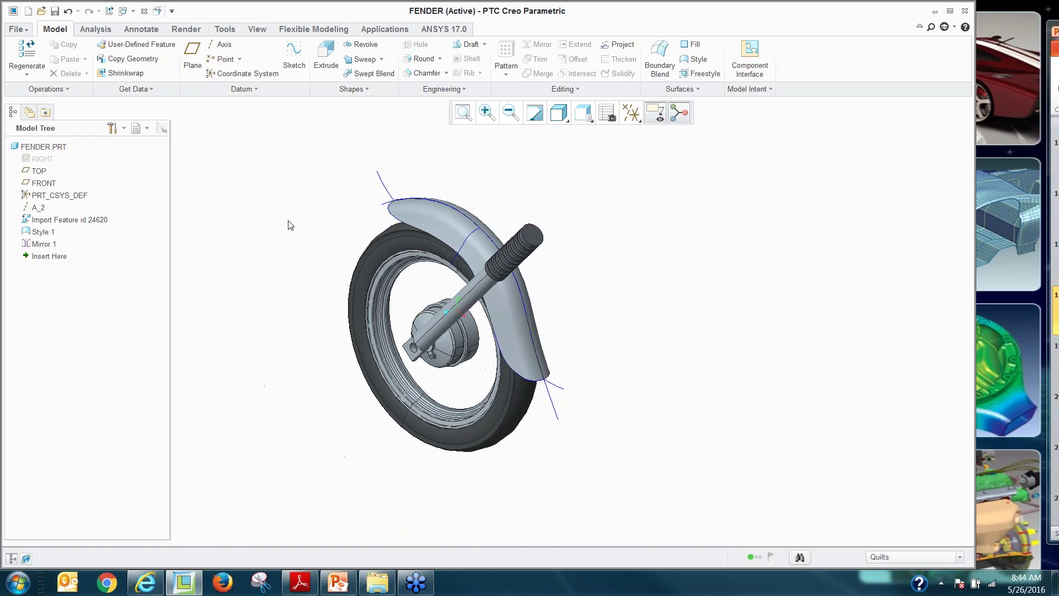
# Close the fender part and erase all objects that are not displayed from the session
pyautogui.click(144, 11)
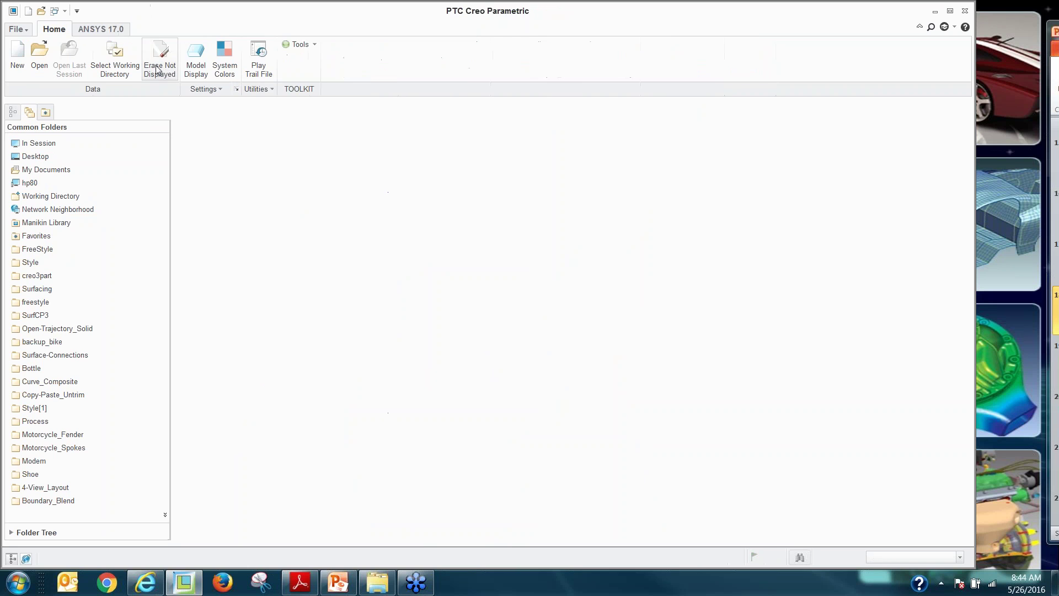
pyautogui.click(159, 61)
pyautogui.click(554, 391)
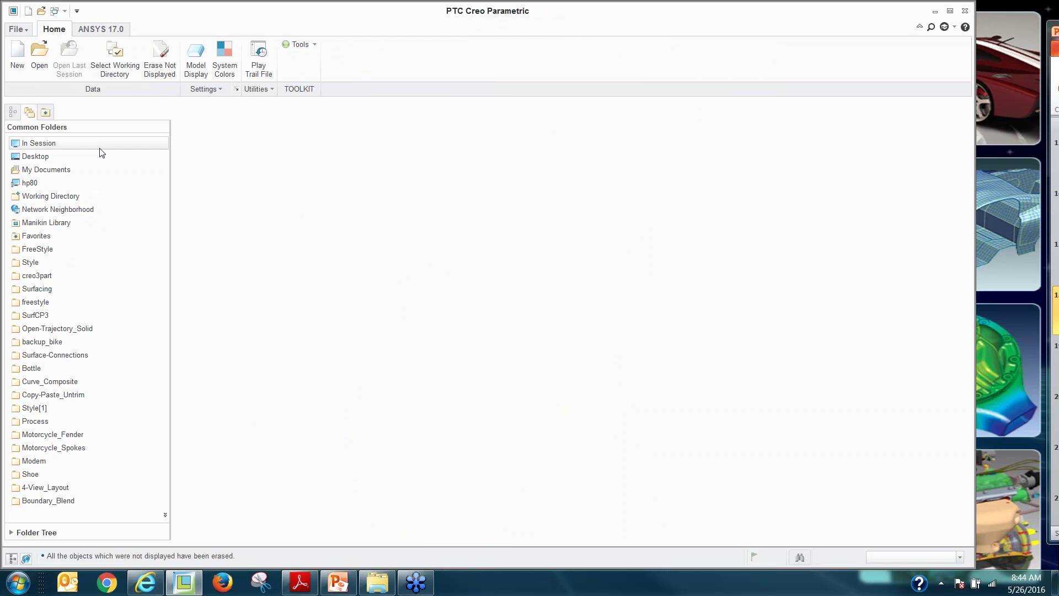
# Create a new solid part from the default template and turn on the datum plane display
pyautogui.click(17, 55)
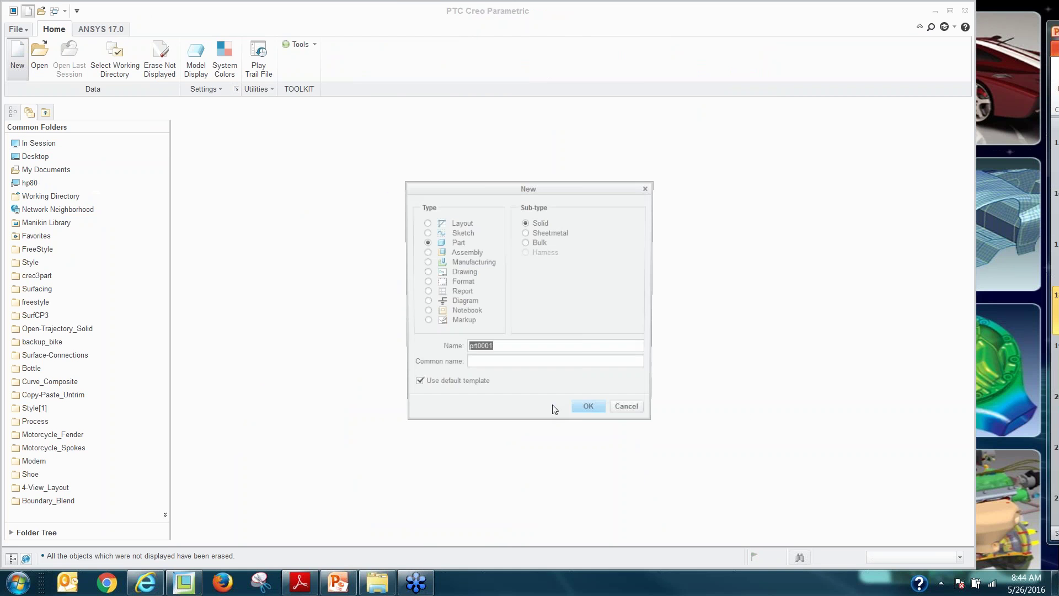
pyautogui.click(591, 413)
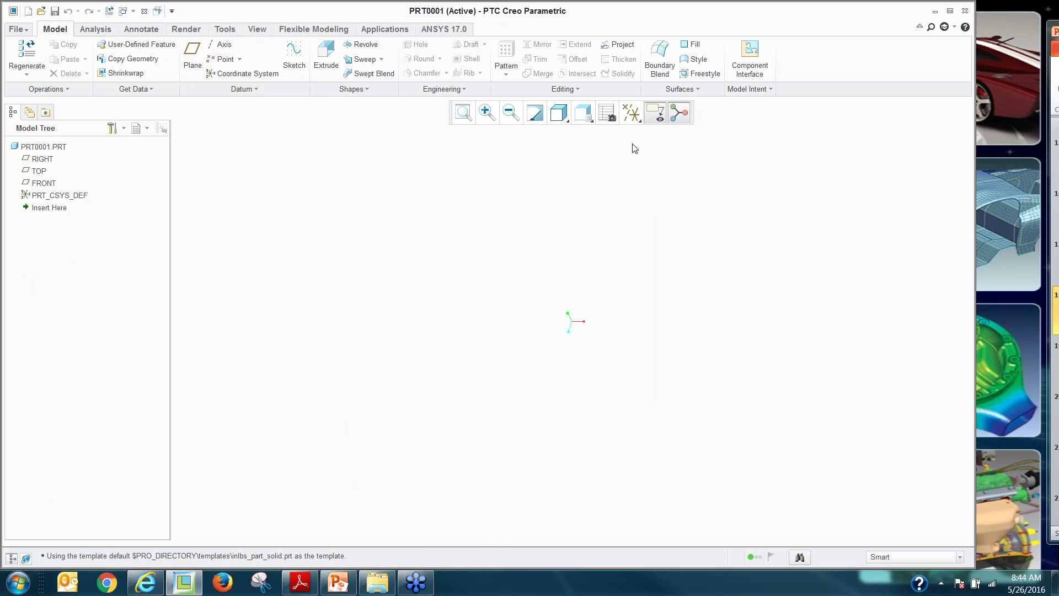
pyautogui.click(655, 113)
pyautogui.click(647, 187)
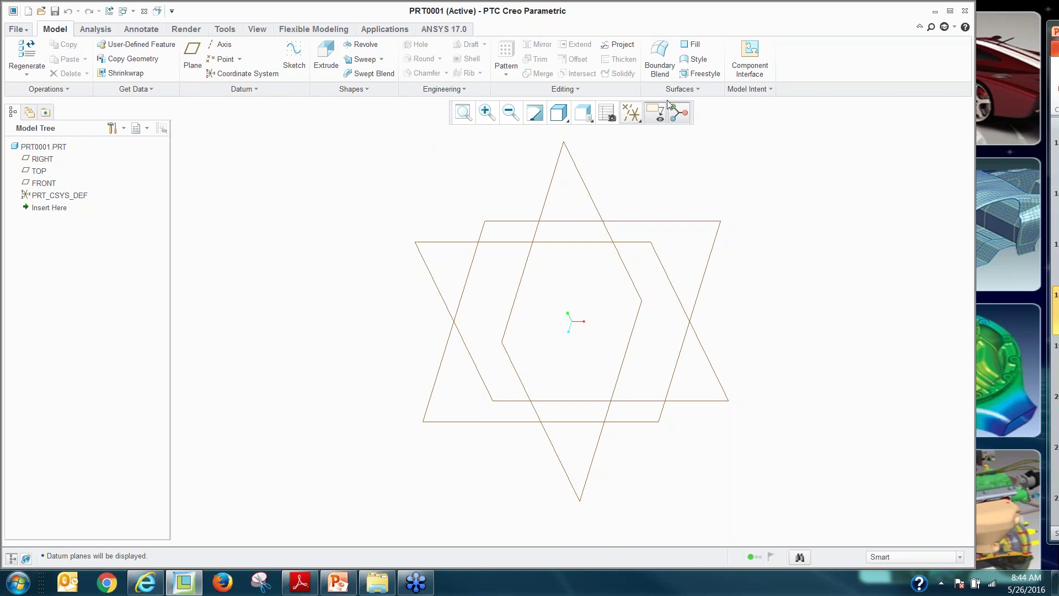
# Start a Freestyle feature and add a closed sphere primitive
pyautogui.click(701, 77)
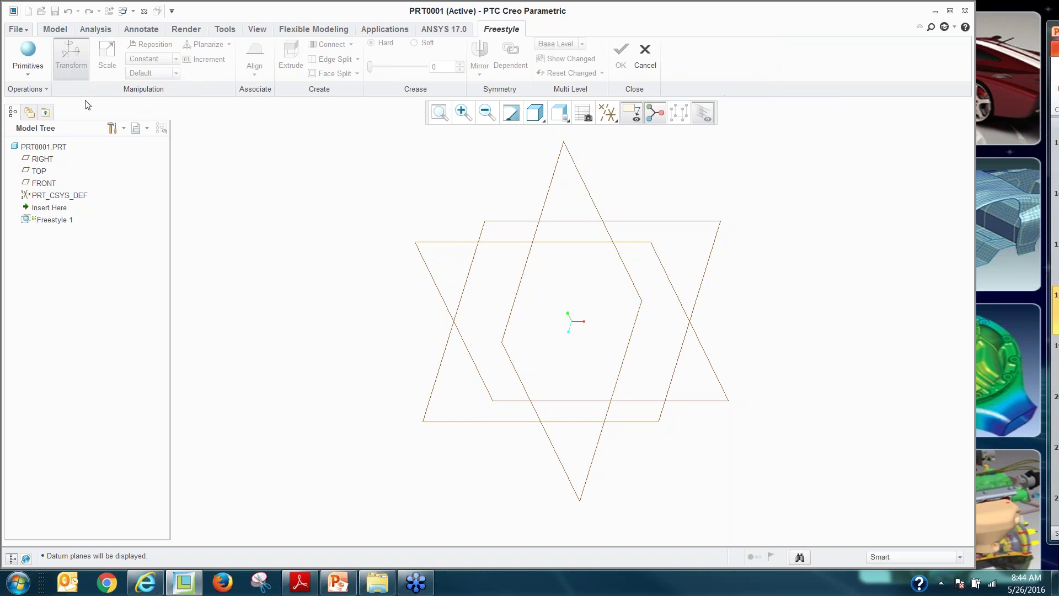
pyautogui.click(28, 62)
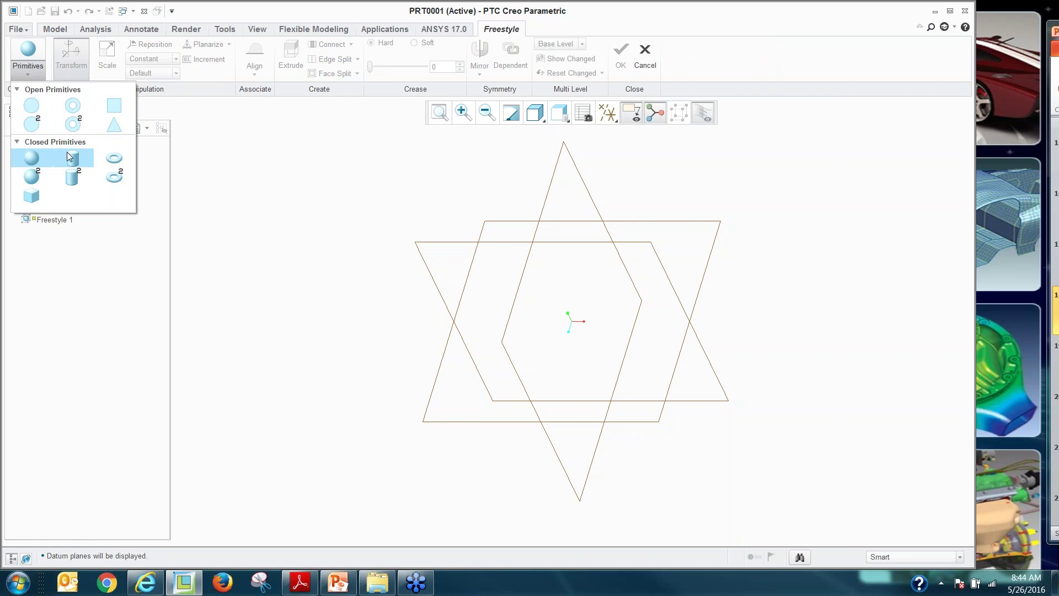
pyautogui.click(32, 158)
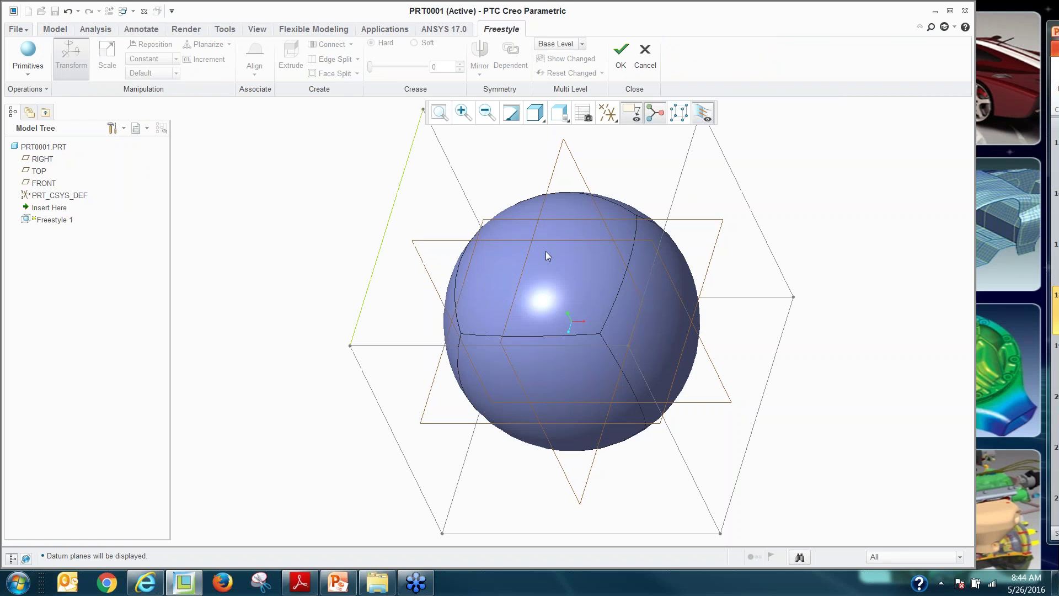
# Set the model's display style to Shading, without edges
pyautogui.scroll(2, 476, 313)
pyautogui.click(535, 113)
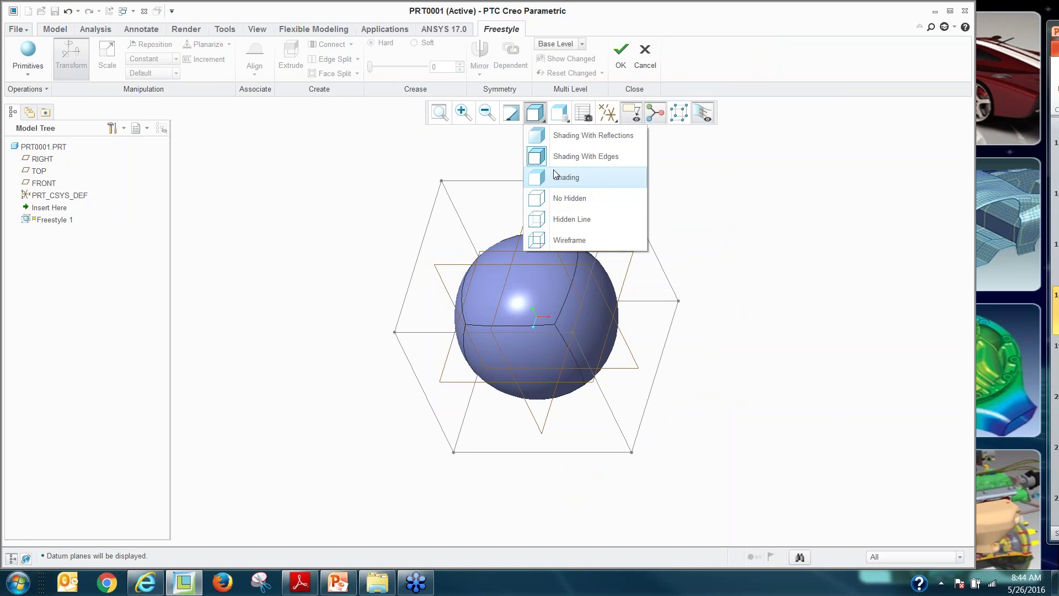
pyautogui.click(566, 177)
pyautogui.scroll(-2, 674, 237)
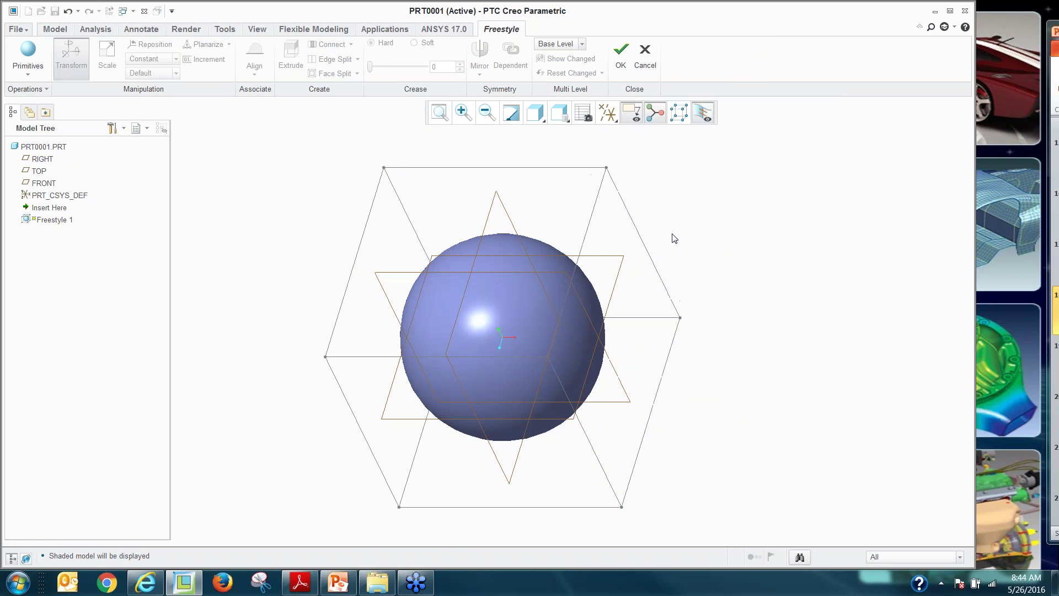
# Extrude the face of the sphere's control mesh on the positive X side to lengthen the body
pyautogui.click(628, 342)
pyautogui.scroll(2, 653, 289)
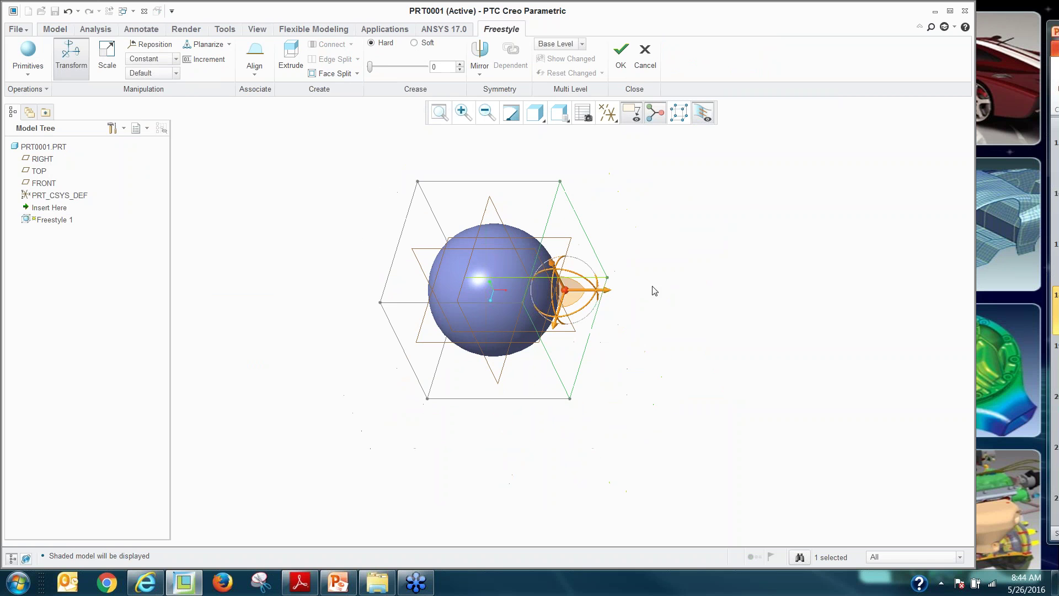
pyautogui.rightClick(690, 205)
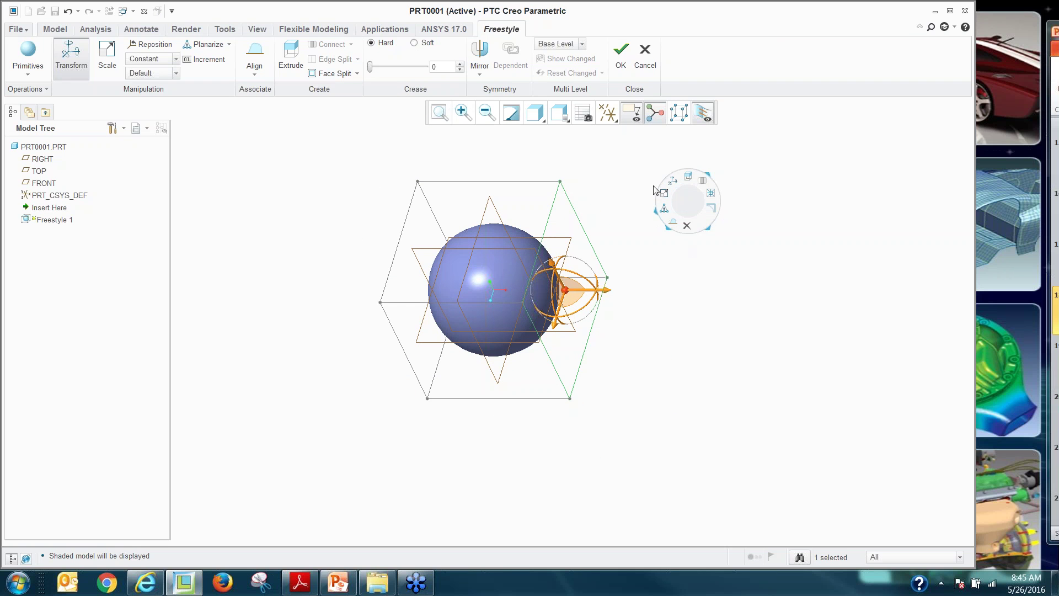
pyautogui.click(687, 179)
pyautogui.scroll(-2, 597, 333)
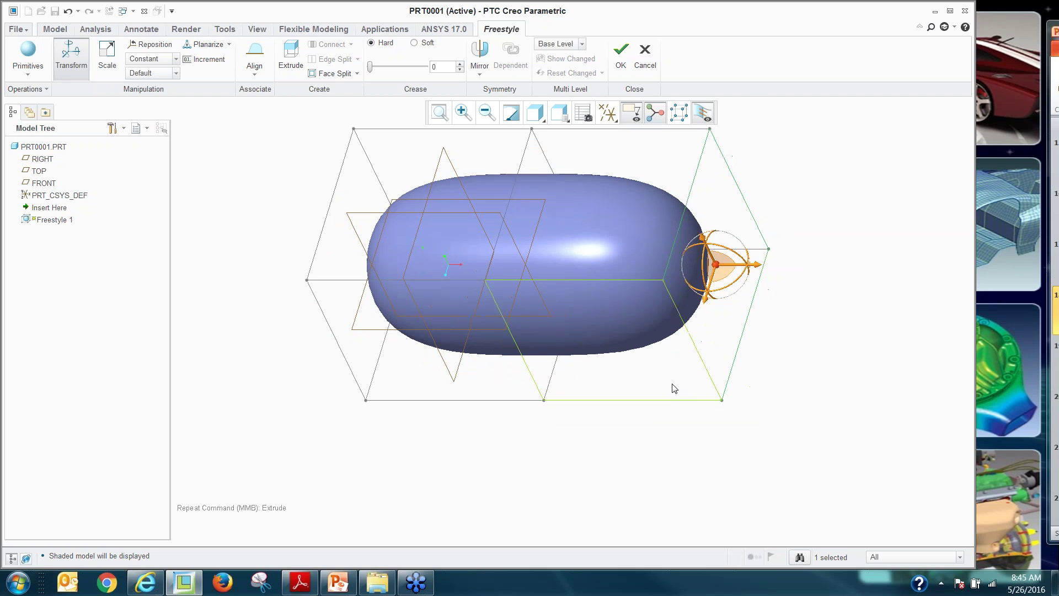
pyautogui.scroll(2, 565, 361)
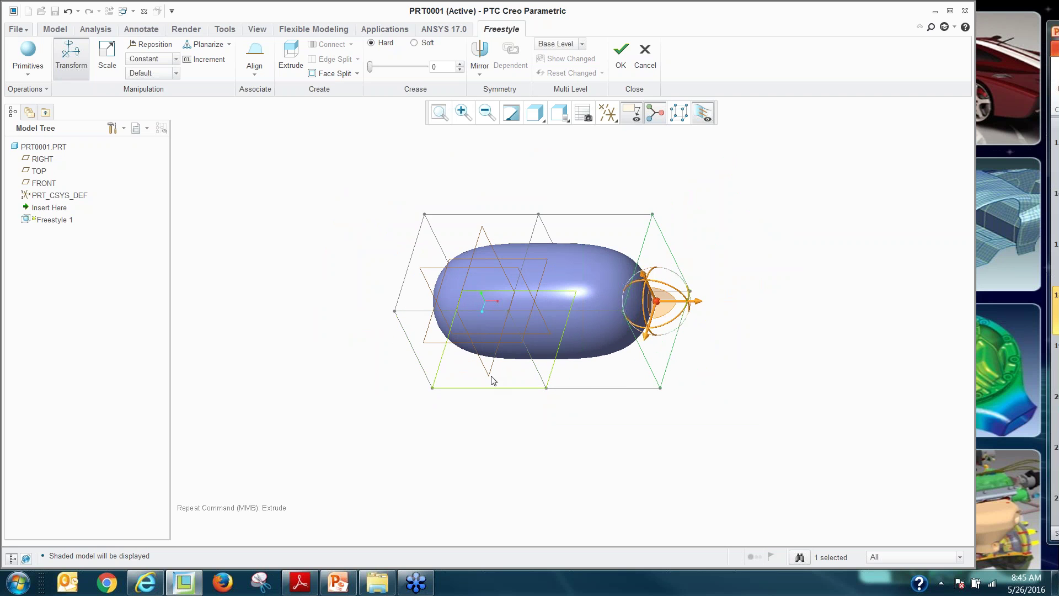
# Move the two lower faces of the control mesh diagonally downward together and extrude them once
pyautogui.click(491, 371)
pyautogui.scroll(1, 538, 375)
pyautogui.keyDown('ctrl'); pyautogui.click(591, 378); pyautogui.keyUp('ctrl')
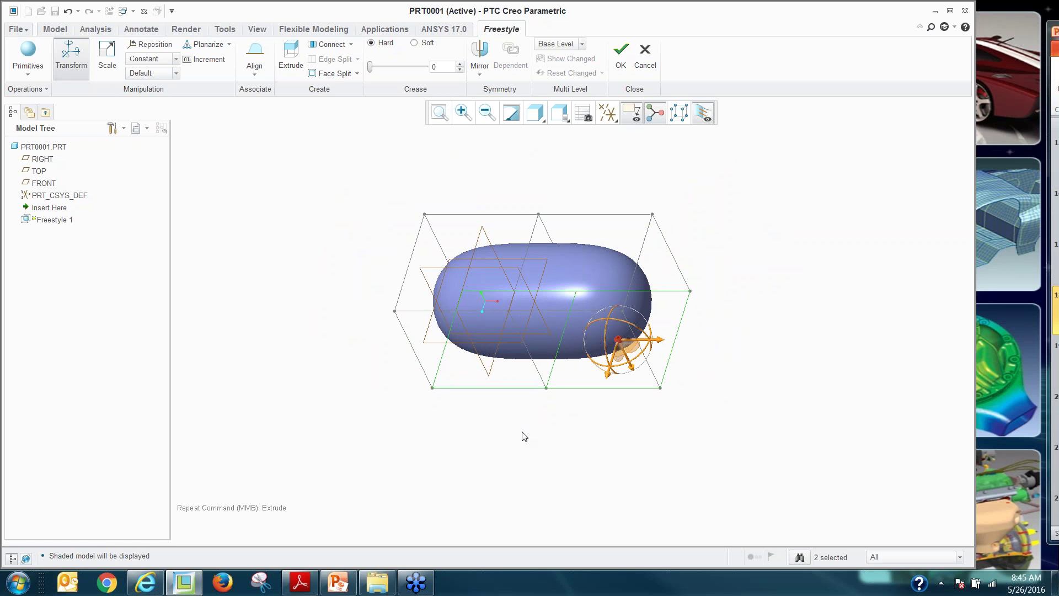
pyautogui.moveTo(644, 420); pyautogui.dragTo(668, 463)
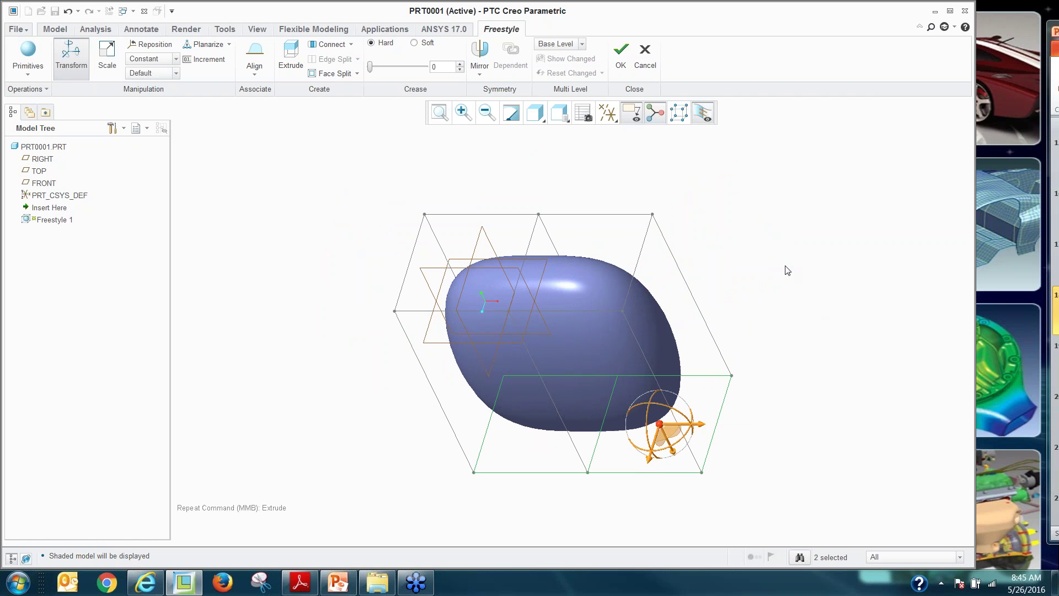
pyautogui.moveTo(788, 270); pyautogui.dragTo(786, 240, button='right')
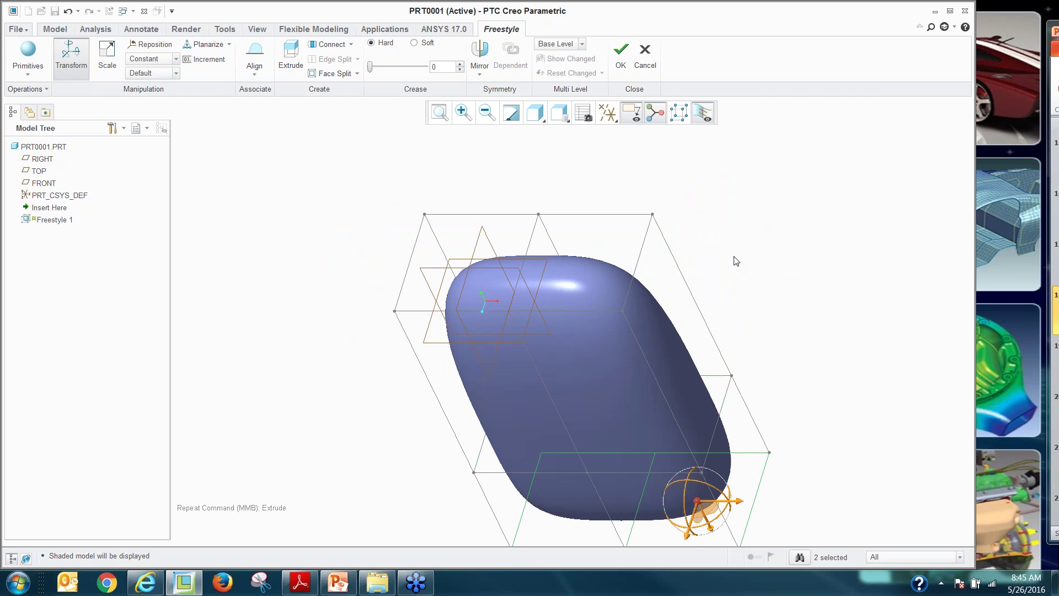
# Extrude the two top faces of the control mesh, then extrude the upper and lower faces on its negative X side outward
pyautogui.click(586, 251)
pyautogui.keyDown('ctrl'); pyautogui.click(503, 231); pyautogui.keyUp('ctrl')
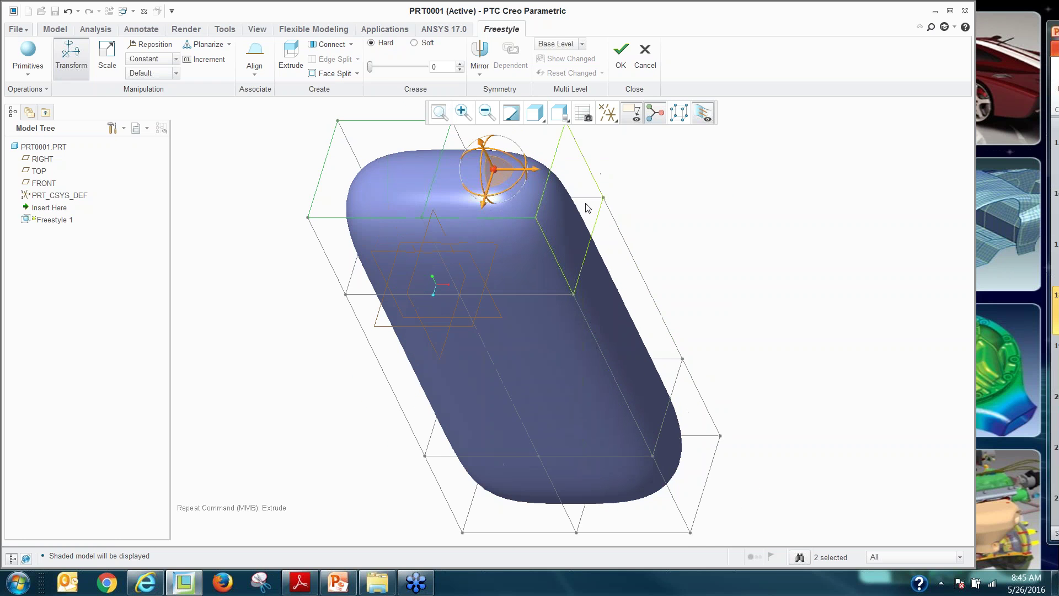
pyautogui.moveTo(587, 207); pyautogui.dragTo(468, 242, button='middle')
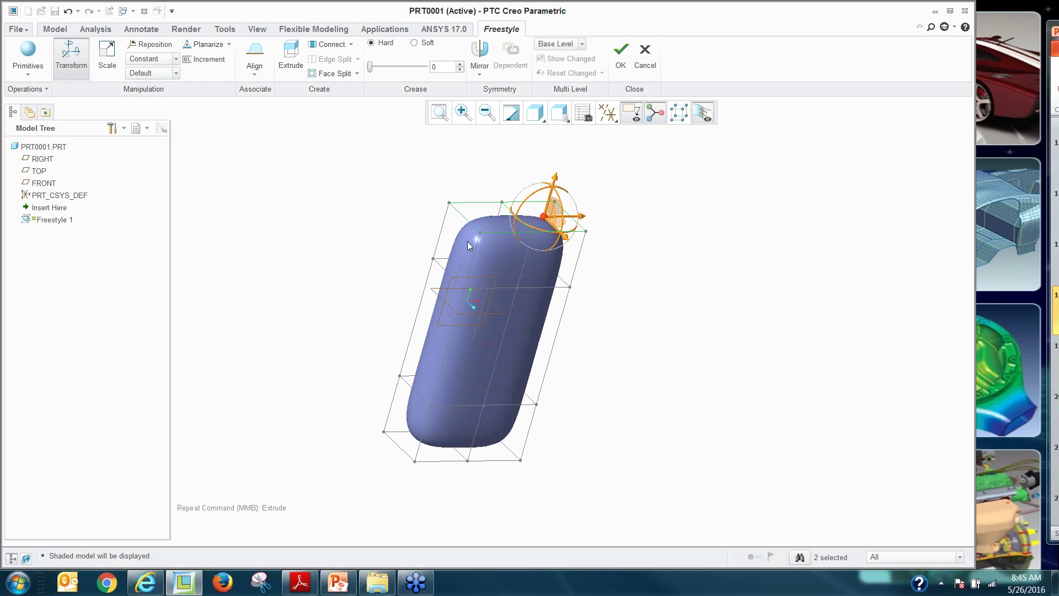
pyautogui.scroll(-3, 379, 373)
pyautogui.click(431, 480)
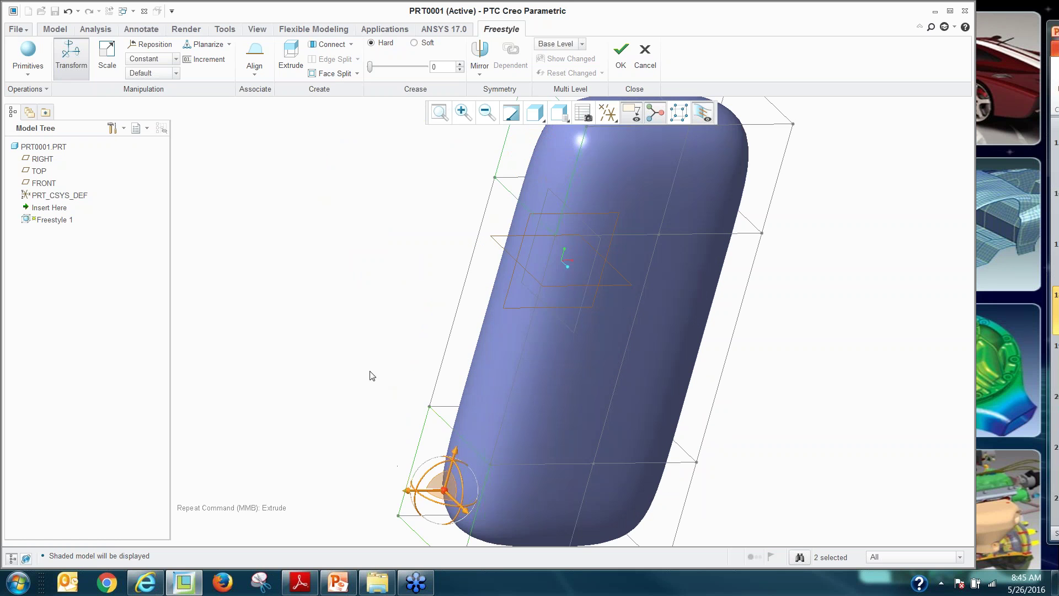
pyautogui.scroll(3, 371, 374)
pyautogui.moveTo(302, 313); pyautogui.dragTo(402, 301, button='middle')
pyautogui.scroll(-2, 399, 302)
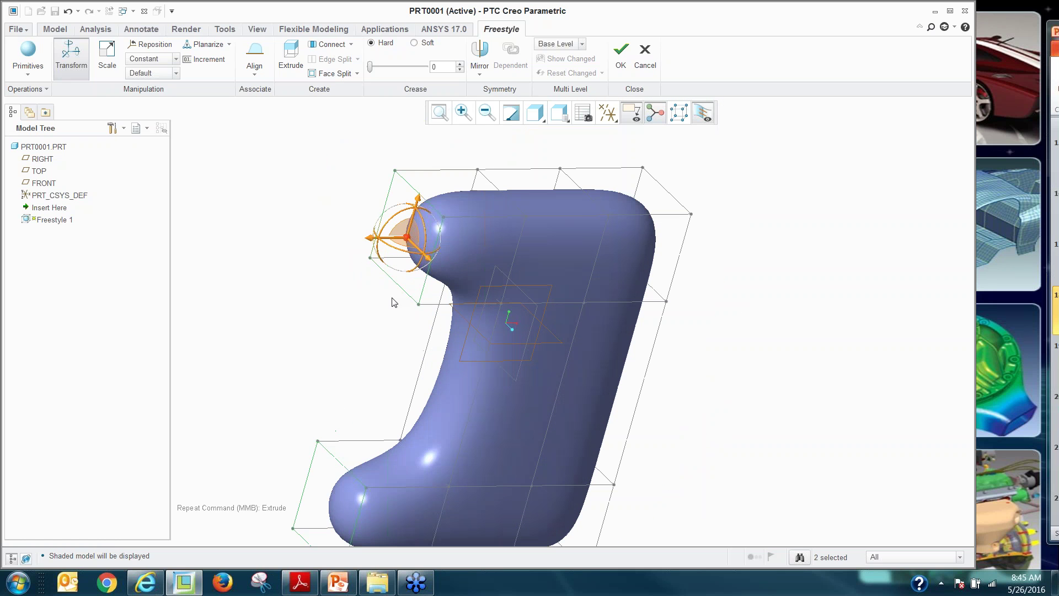
# Rotate the end face of the upper stub so that it tilts downward toward the lower stub
pyautogui.scroll(-4, 409, 287)
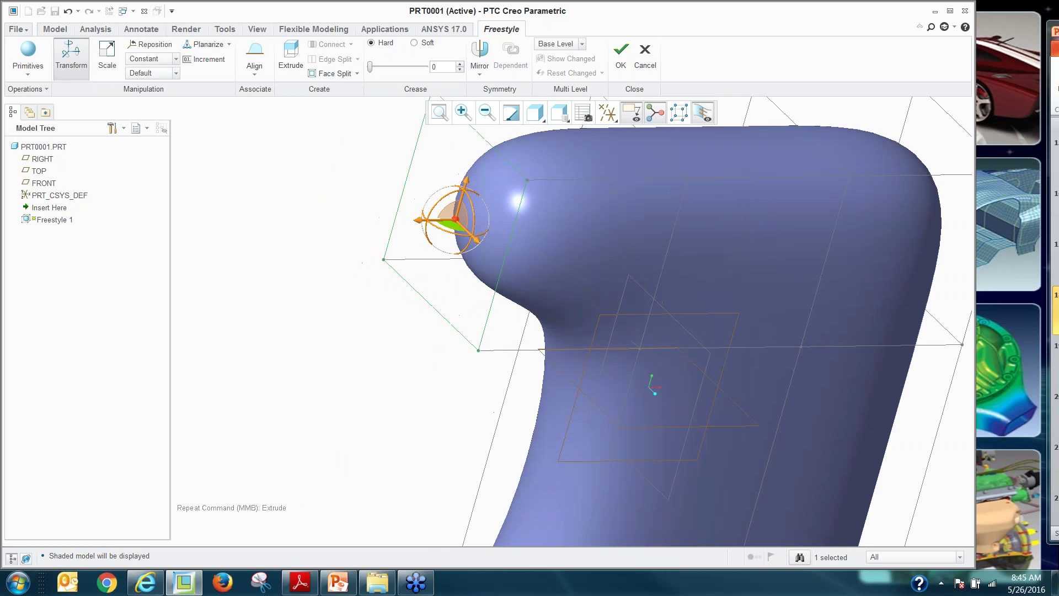
pyautogui.click(411, 333)
pyautogui.scroll(3, 412, 332)
pyautogui.click(464, 291)
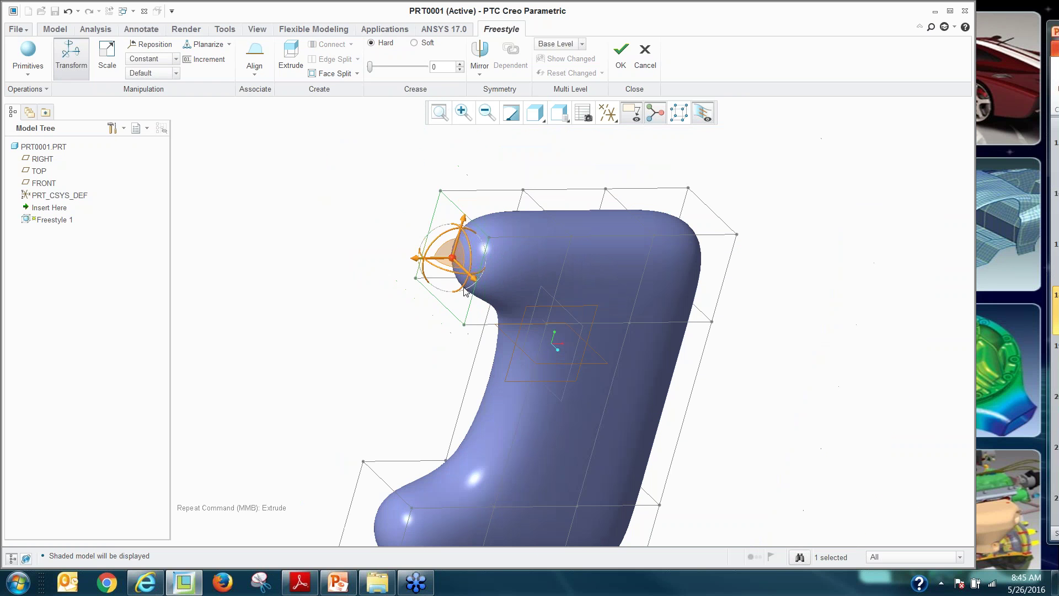
pyautogui.moveTo(430, 241); pyautogui.dragTo(423, 248)
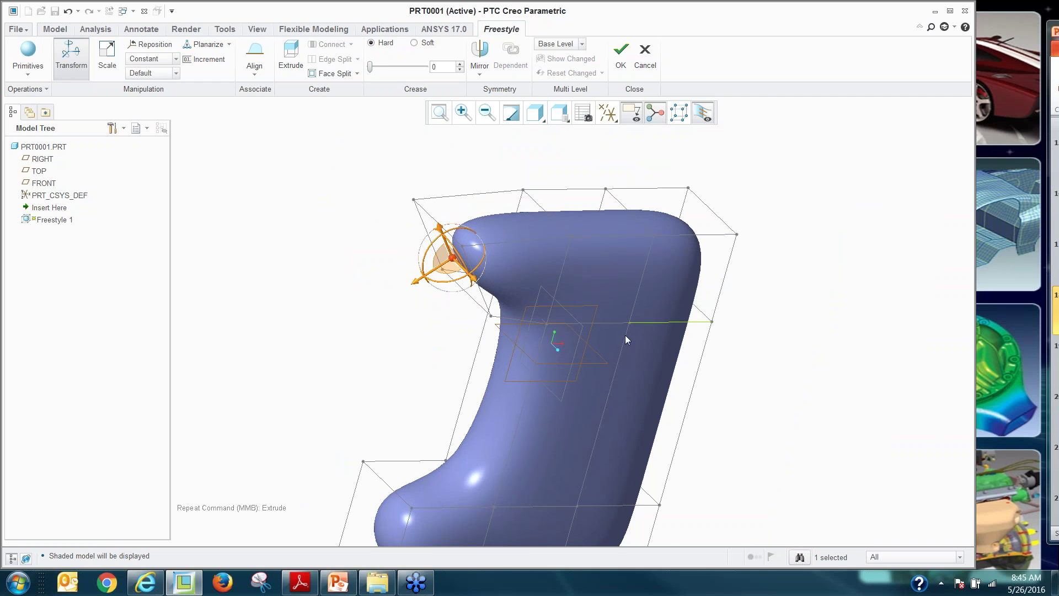
# Rotate the end face of the lower stub so that it tilts upward toward the upper stub
pyautogui.scroll(2, 414, 389)
pyautogui.scroll(-2, 413, 389)
pyautogui.keyDown('shift'); pyautogui.moveTo(414, 389); pyautogui.dragTo(408, 390, button='middle'); pyautogui.keyUp('shift')
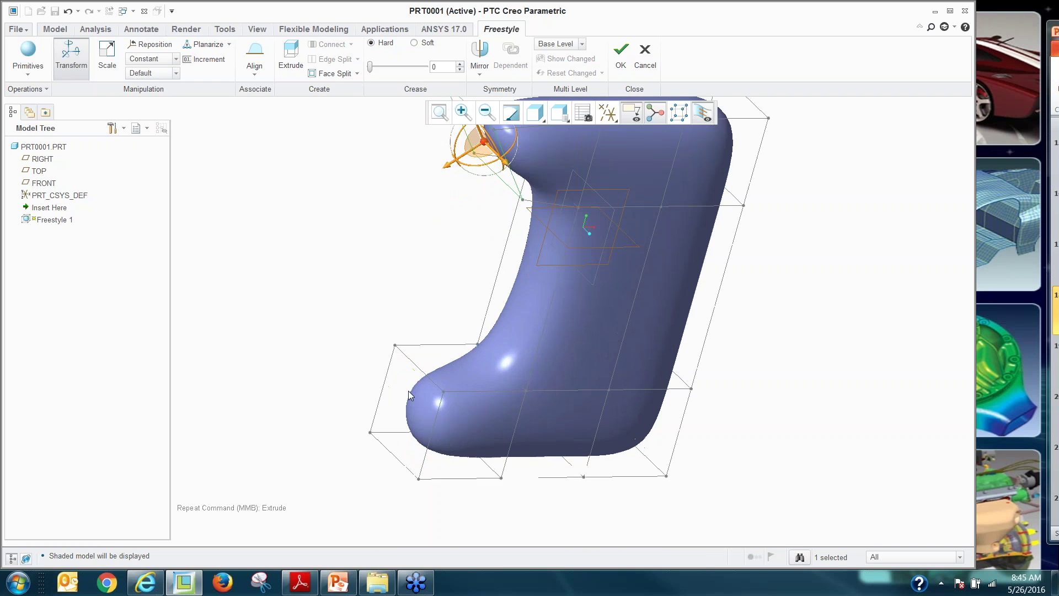
pyautogui.click(391, 390)
pyautogui.moveTo(393, 402); pyautogui.dragTo(415, 388)
# Connect the end faces of the two stubs to form a closed handle loop
pyautogui.moveTo(416, 287); pyautogui.dragTo(463, 210, button='middle')
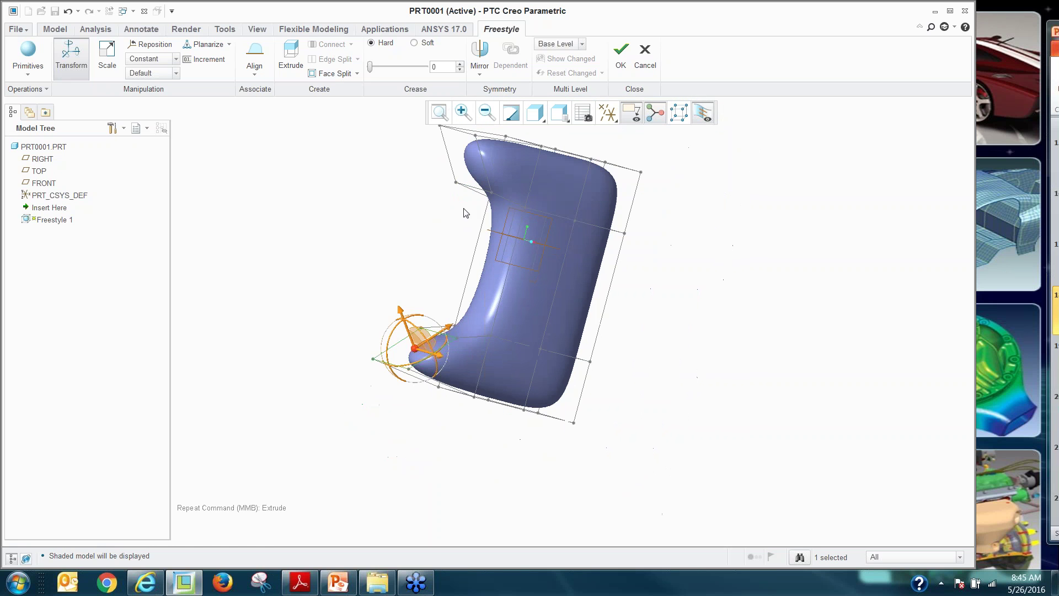
pyautogui.keyDown('ctrl'); pyautogui.click(457, 174); pyautogui.keyUp('ctrl')
pyautogui.rightClick(347, 251)
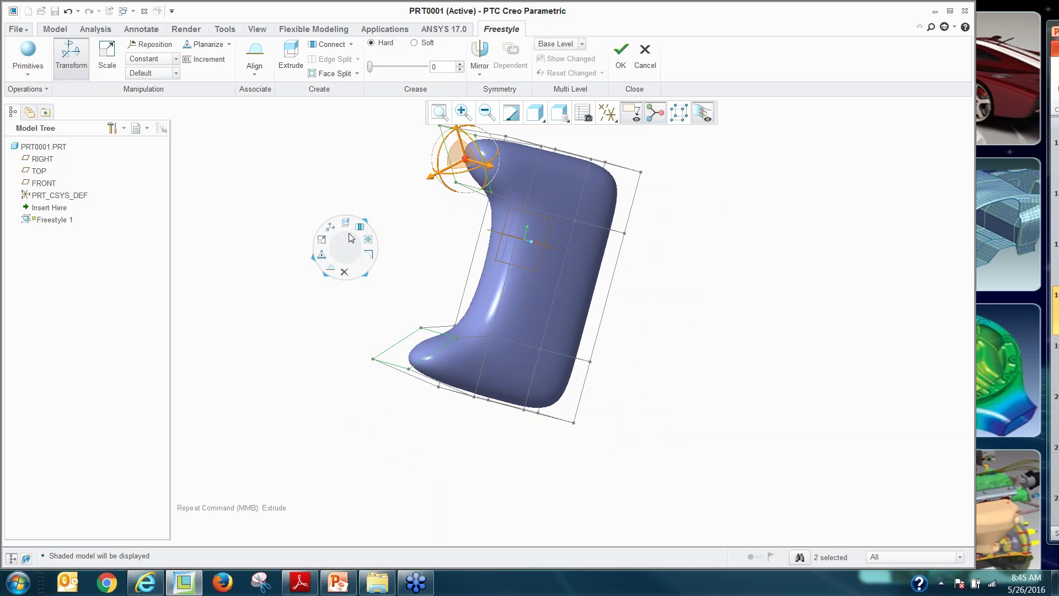
pyautogui.click(359, 227)
pyautogui.moveTo(533, 348); pyautogui.dragTo(422, 332, button='middle')
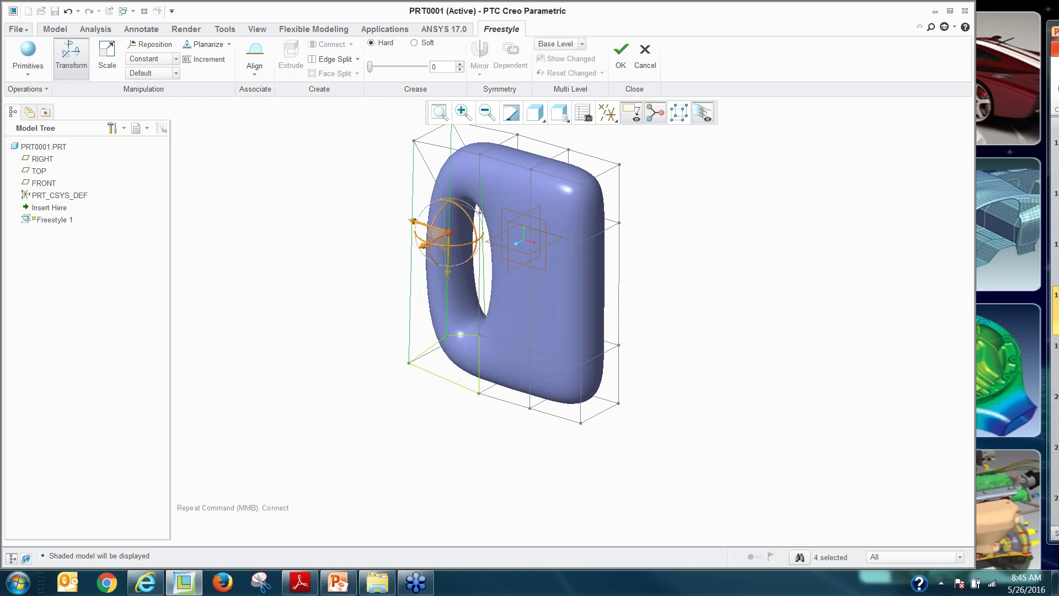
# Tilt the upper mesh face on the positive X side upward, opposite the handle
pyautogui.scroll(-3, 574, 243)
pyautogui.click(601, 306)
pyautogui.scroll(2, 591, 272)
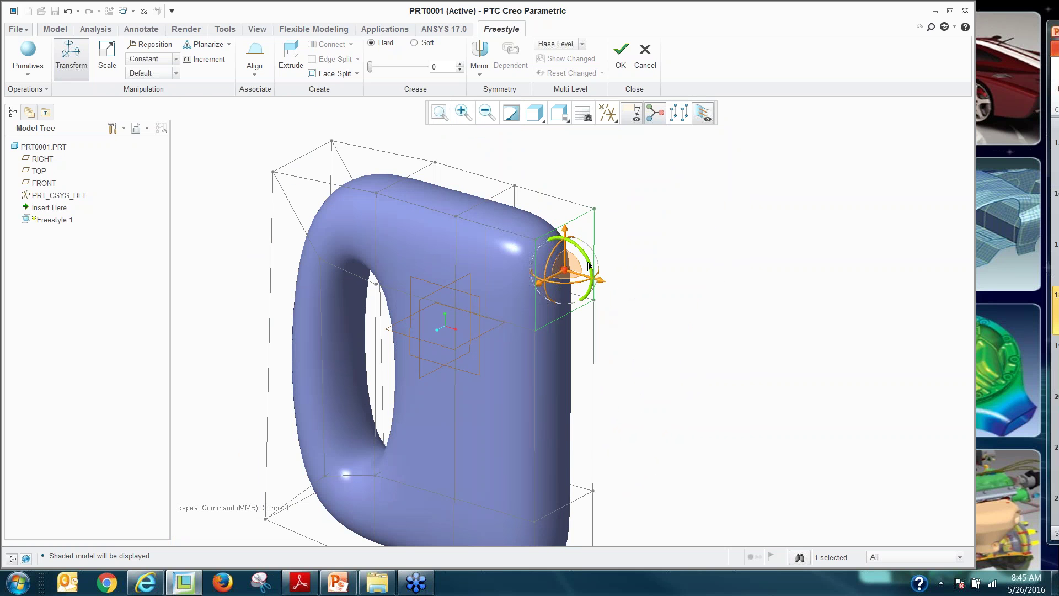
pyautogui.moveTo(590, 263); pyautogui.dragTo(607, 289)
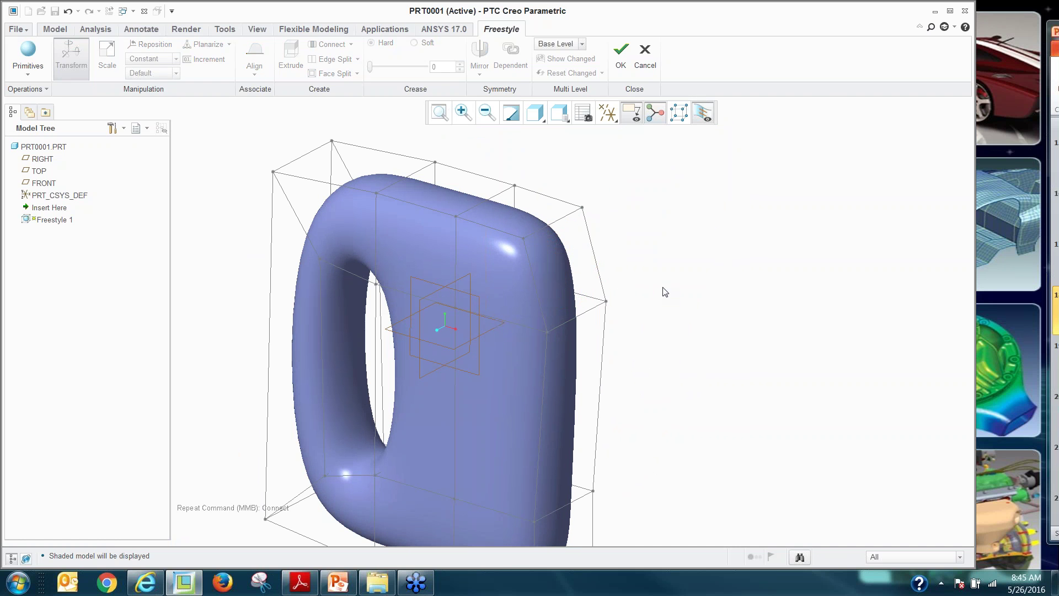
# Extrude the tilted upper face four times to form a long spout
pyautogui.click(594, 260)
pyautogui.rightClick(741, 240)
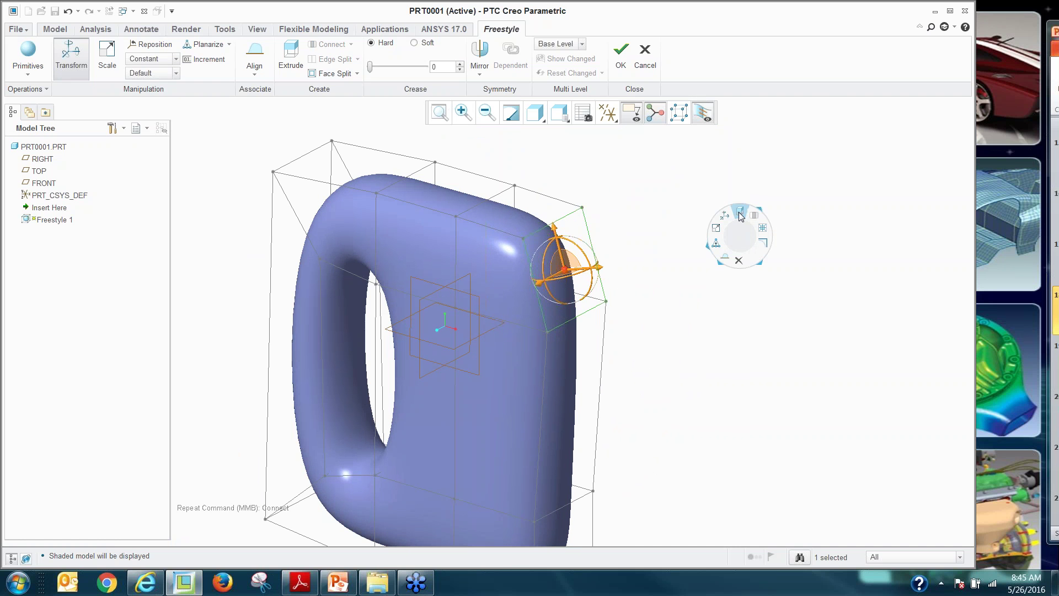
pyautogui.click(740, 212)
pyautogui.middleClick(701, 350)
pyautogui.middleClick(702, 351)
pyautogui.middleClick(624, 367)
pyautogui.hotkey('ctrl', 'd')
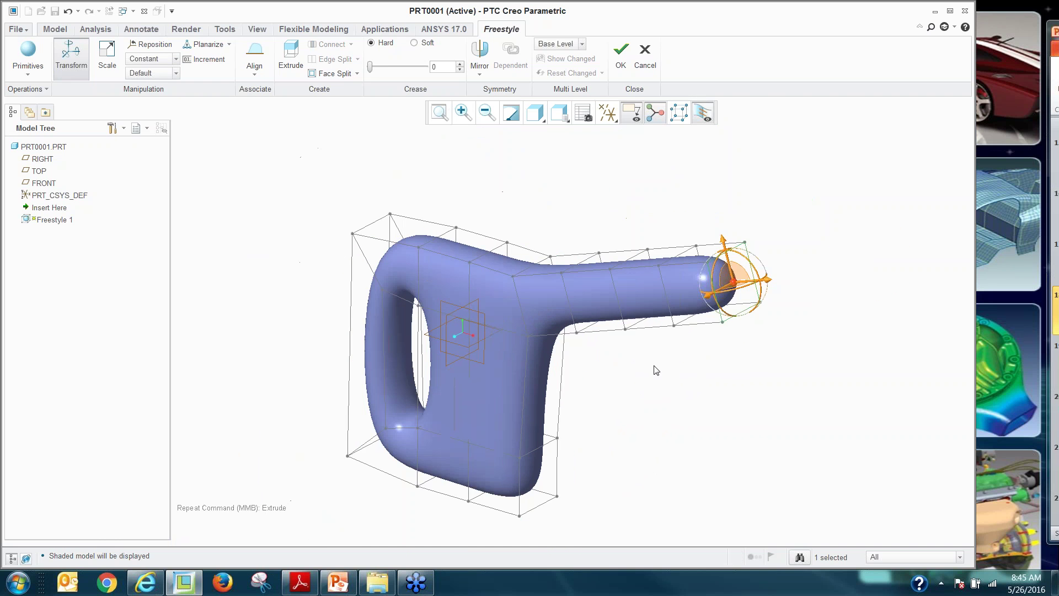
# In a straight-on side view of the can, select the whole spout section of the control mesh and move it up and outward
pyautogui.click(560, 113)
pyautogui.click(580, 190)
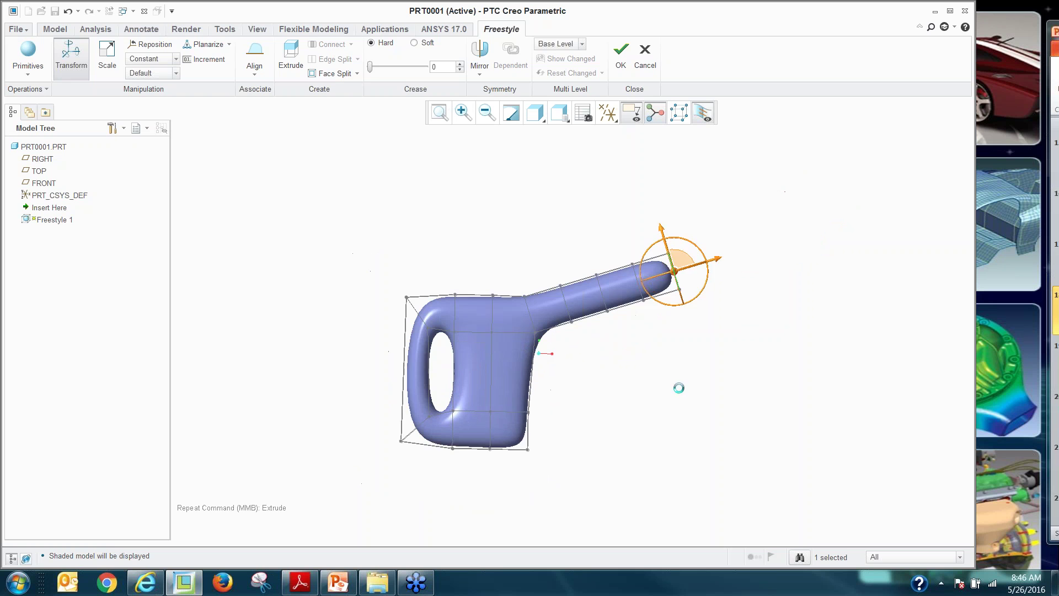
pyautogui.moveTo(544, 174); pyautogui.dragTo(793, 317)
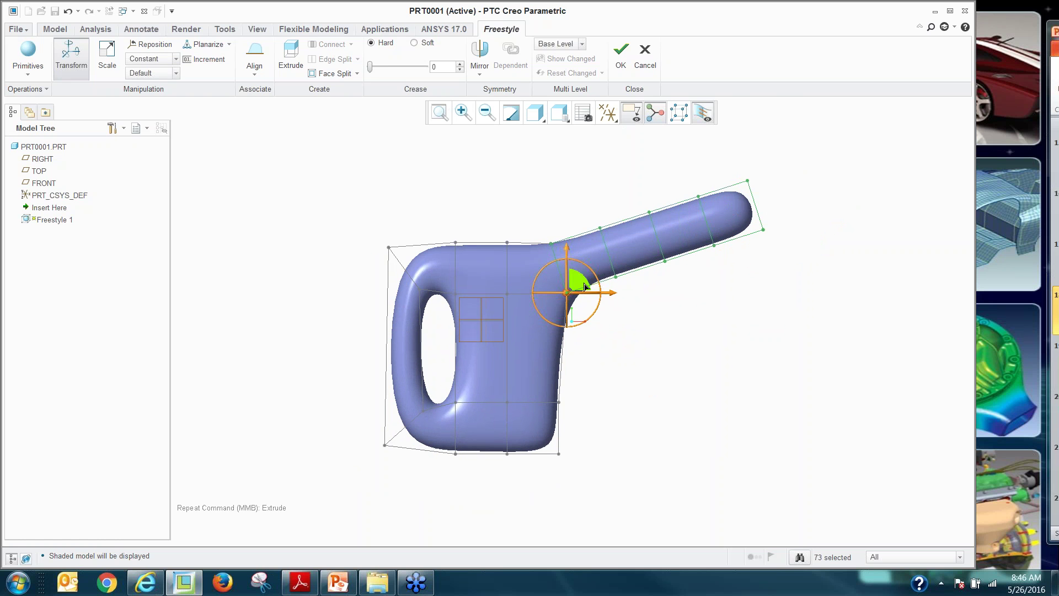
pyautogui.moveTo(583, 292)
pyautogui.mouseDown()
pyautogui.moveTo(607, 284)
pyautogui.moveTo(591, 278)
pyautogui.mouseUp()
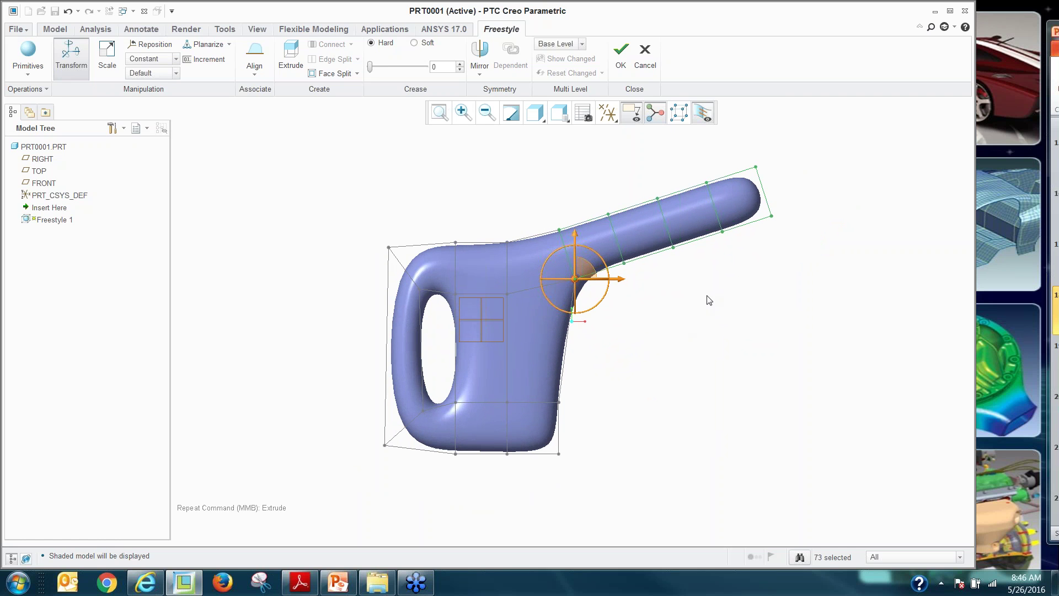
# Rotate the spout's end face so its upper edge projects farther than its lower edge
pyautogui.click(742, 282)
pyautogui.scroll(3, 777, 207)
pyautogui.scroll(-2, 806, 263)
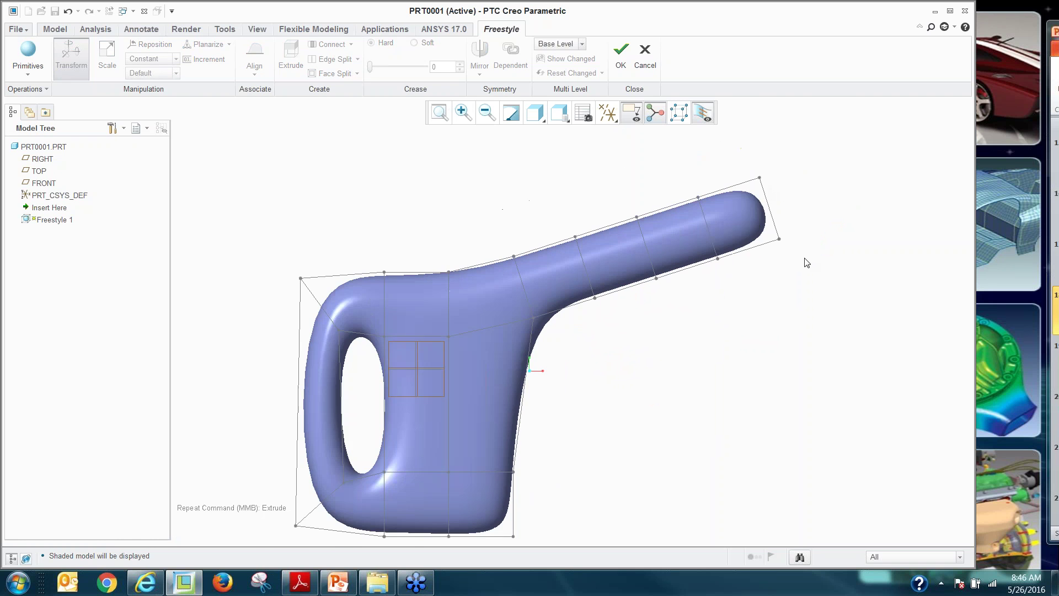
pyautogui.moveTo(807, 262); pyautogui.dragTo(761, 232, button='middle')
pyautogui.click(730, 212)
pyautogui.scroll(2, 731, 207)
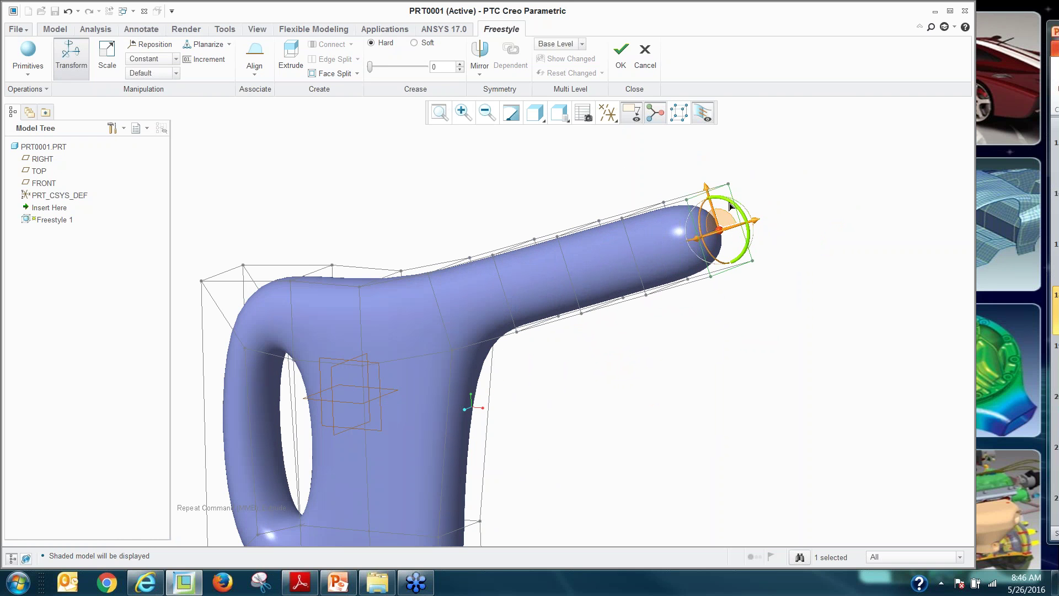
pyautogui.moveTo(729, 207); pyautogui.dragTo(751, 197)
pyautogui.click(742, 291)
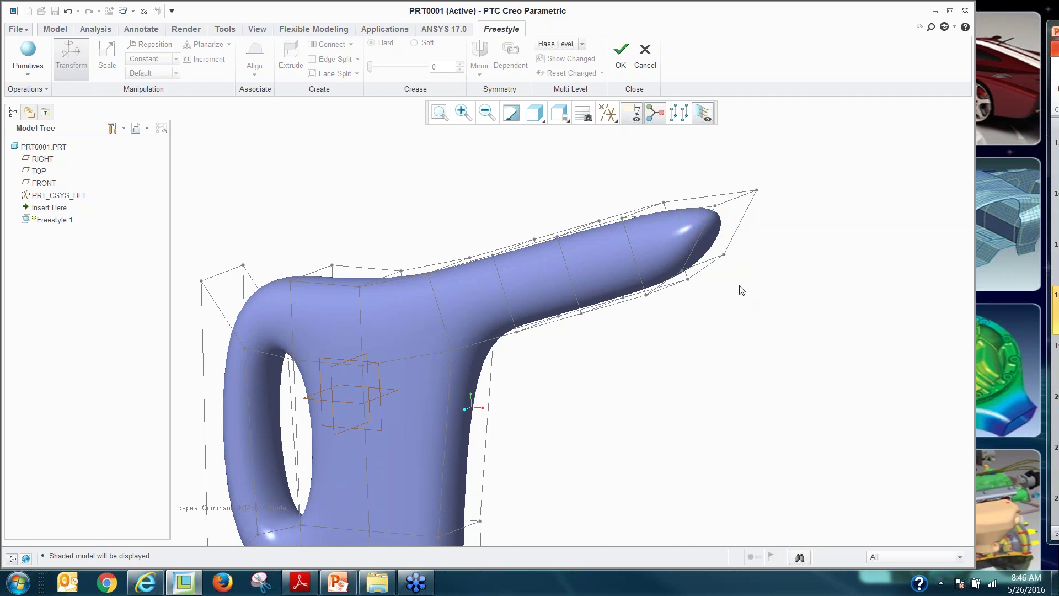
# Delete the spout's end face to leave an open tip
pyautogui.click(726, 258)
pyautogui.rightClick(822, 272)
pyautogui.click(824, 293)
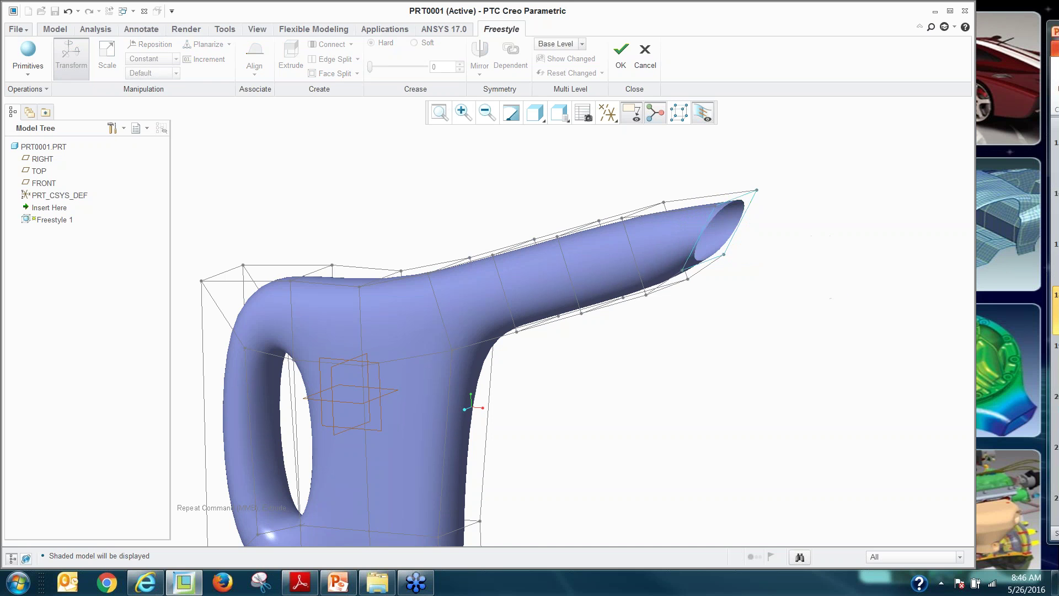
pyautogui.moveTo(771, 315); pyautogui.dragTo(813, 353, button='middle')
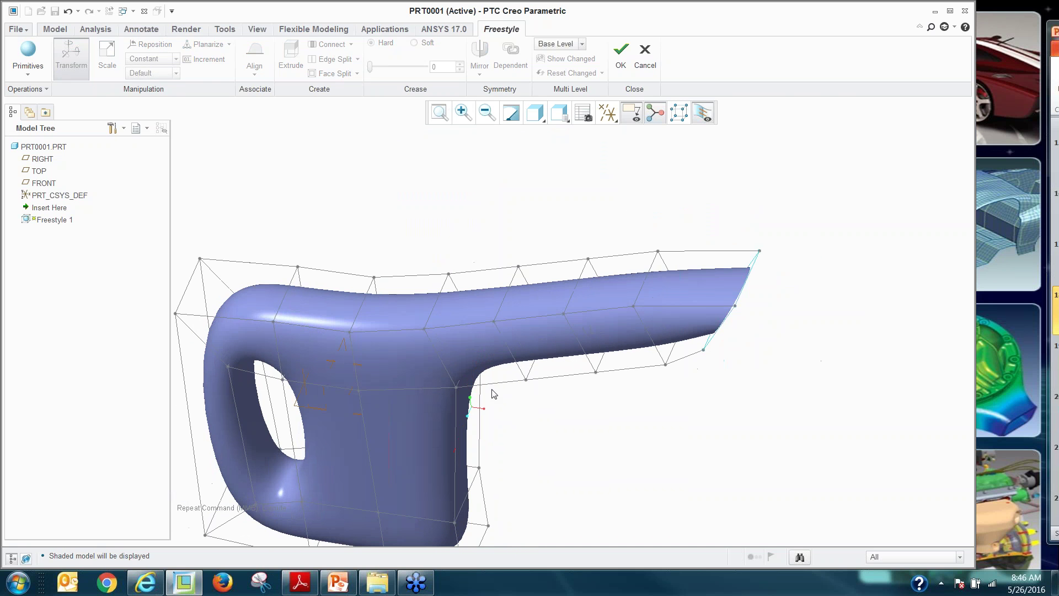
# Apply a hard crease of 100 to the two top mesh faces above the handle and body
pyautogui.scroll(3, 468, 302)
pyautogui.scroll(-2, 267, 309)
pyautogui.scroll(2, 411, 308)
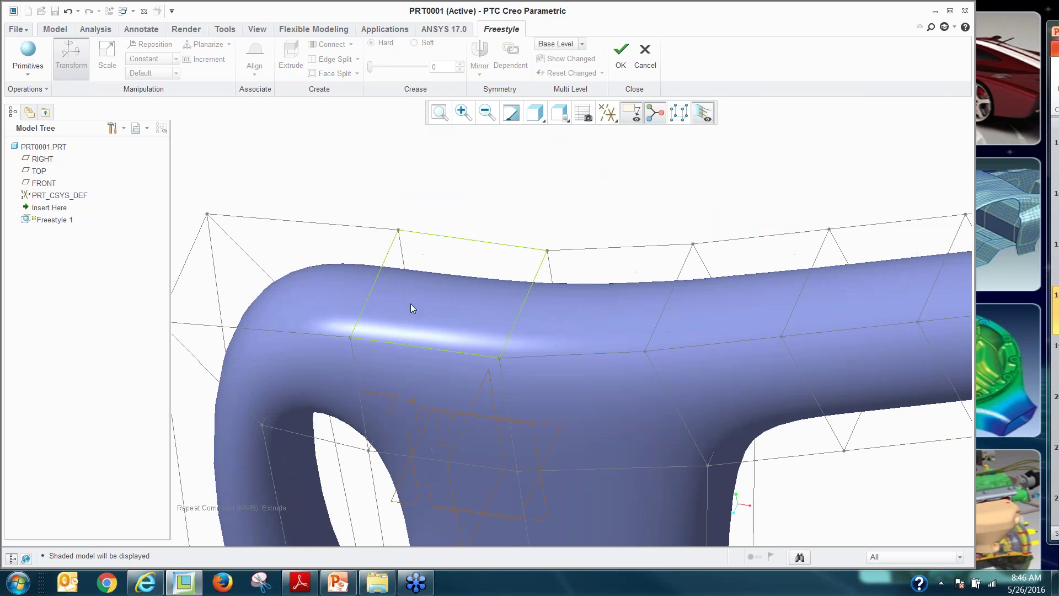
pyautogui.click(432, 297)
pyautogui.keyDown('ctrl'); pyautogui.click(331, 253); pyautogui.keyUp('ctrl')
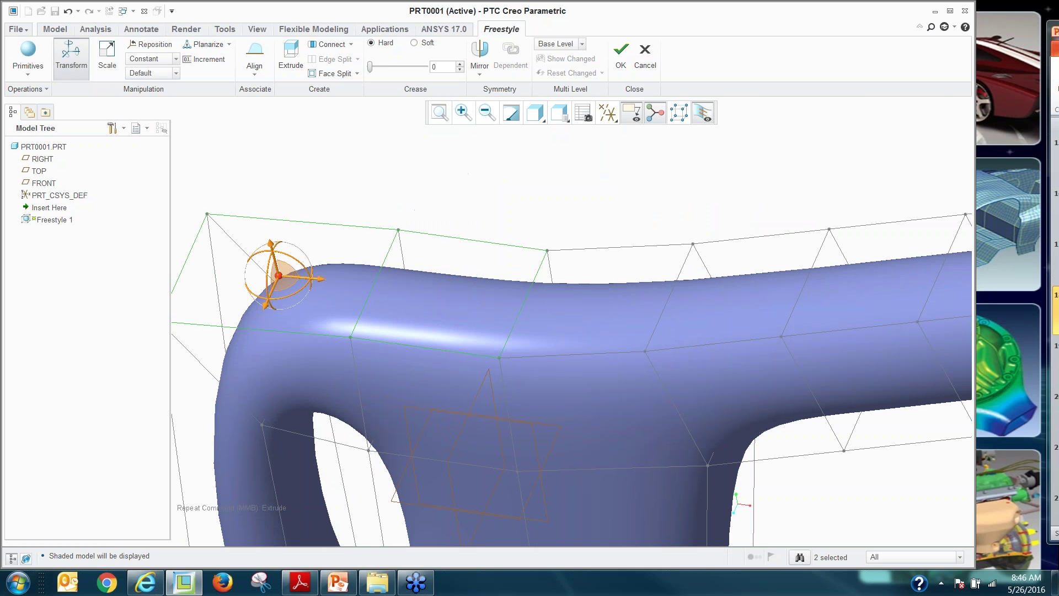
pyautogui.click(460, 192)
pyautogui.scroll(-3, 519, 229)
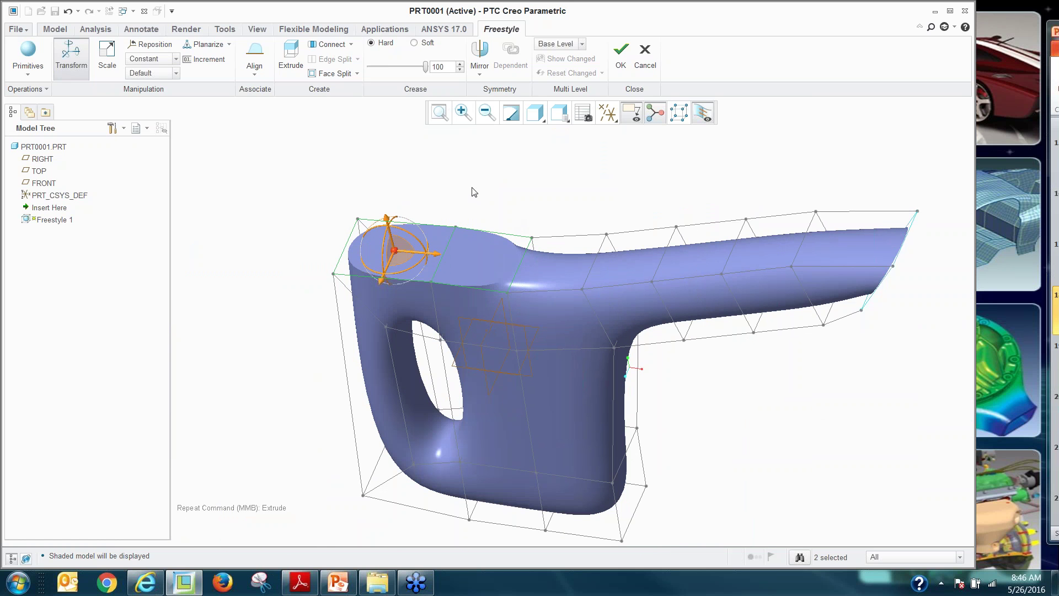
pyautogui.click(303, 160)
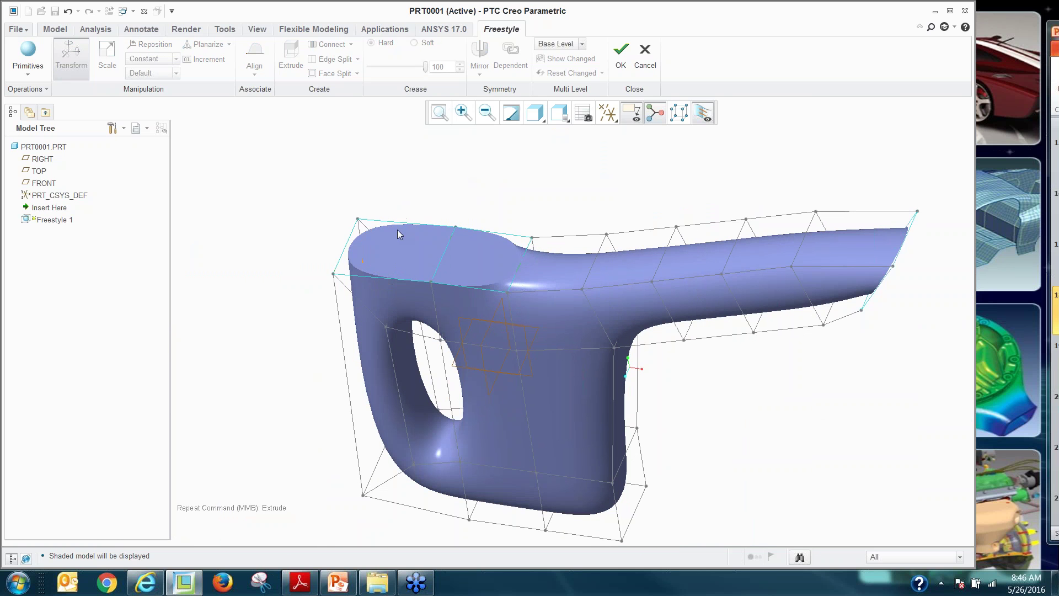
# Delete the two creased top faces to open the body from above
pyautogui.scroll(3, 373, 276)
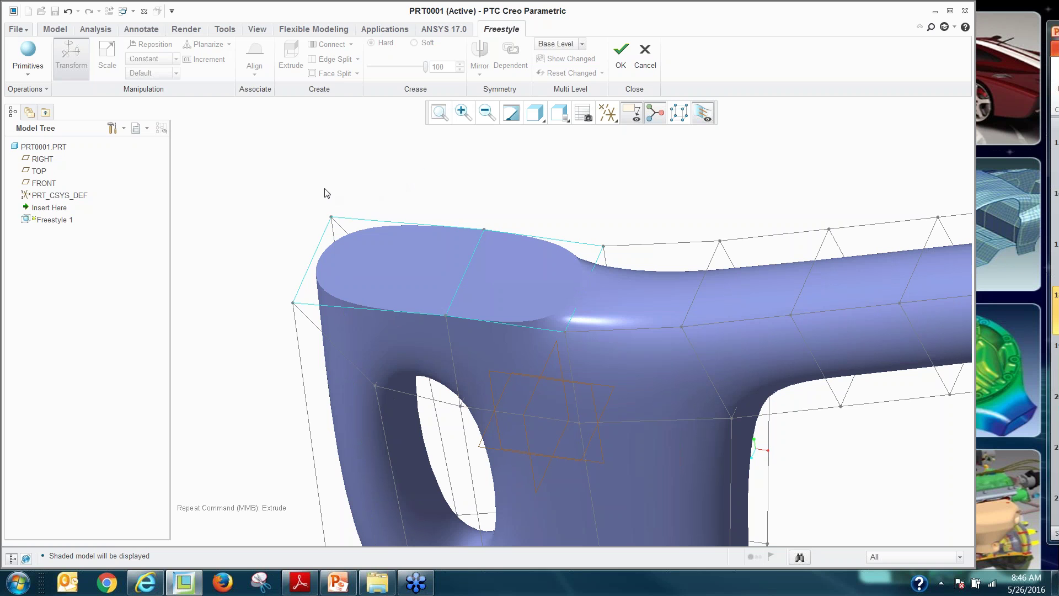
pyautogui.click(415, 286)
pyautogui.keyDown('ctrl'); pyautogui.click(509, 283); pyautogui.keyUp('ctrl')
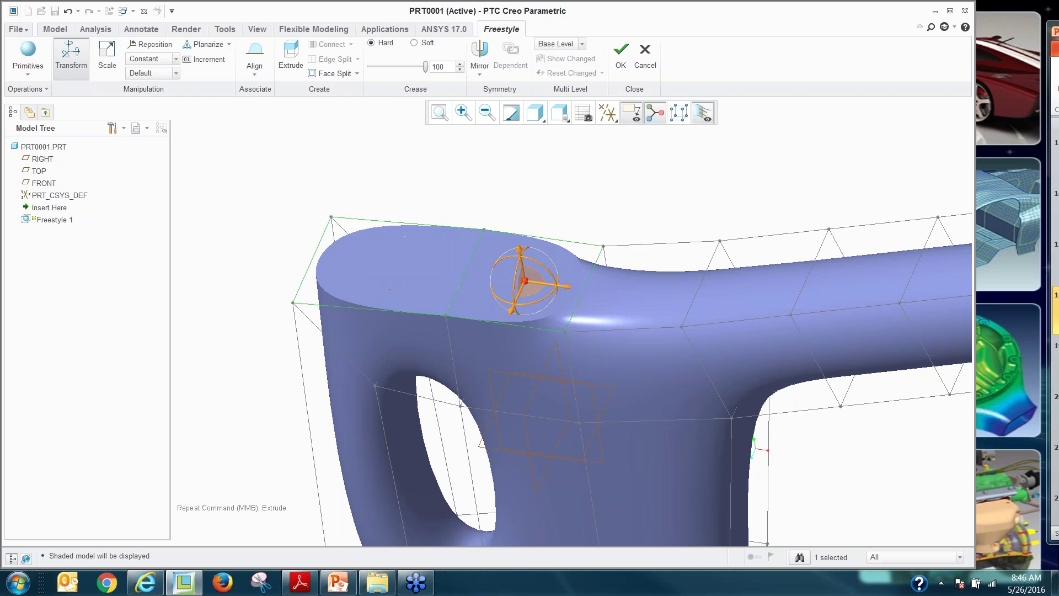
pyautogui.click(480, 173)
pyautogui.moveTo(479, 173); pyautogui.dragTo(320, 259, button='middle')
pyautogui.scroll(-5, 421, 263)
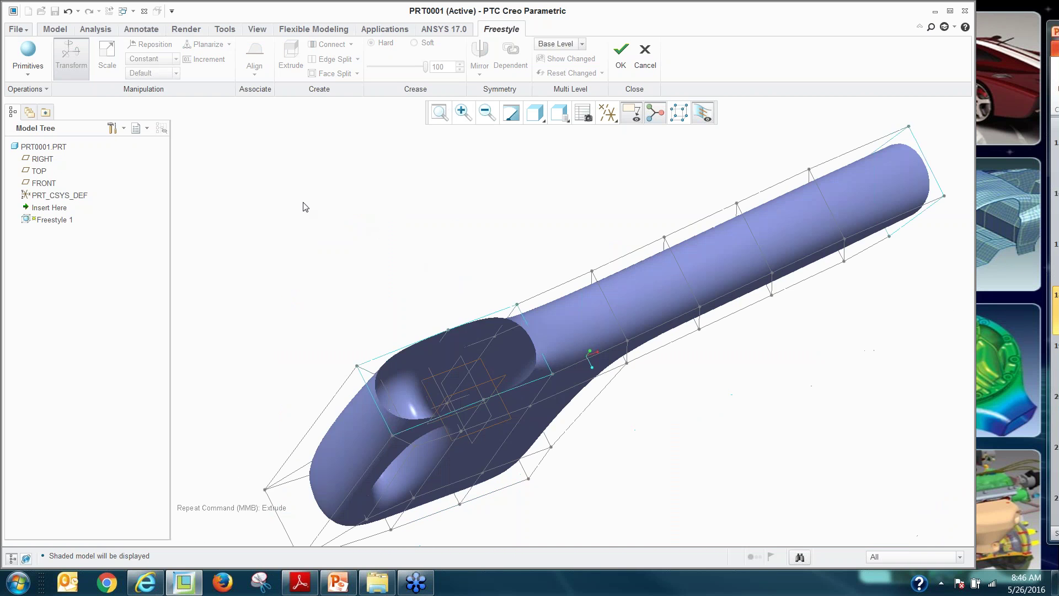
# Accept the Freestyle feature and hide the datum planes in the graphics display
pyautogui.moveTo(303, 206); pyautogui.dragTo(552, 276, button='middle')
pyautogui.click(621, 55)
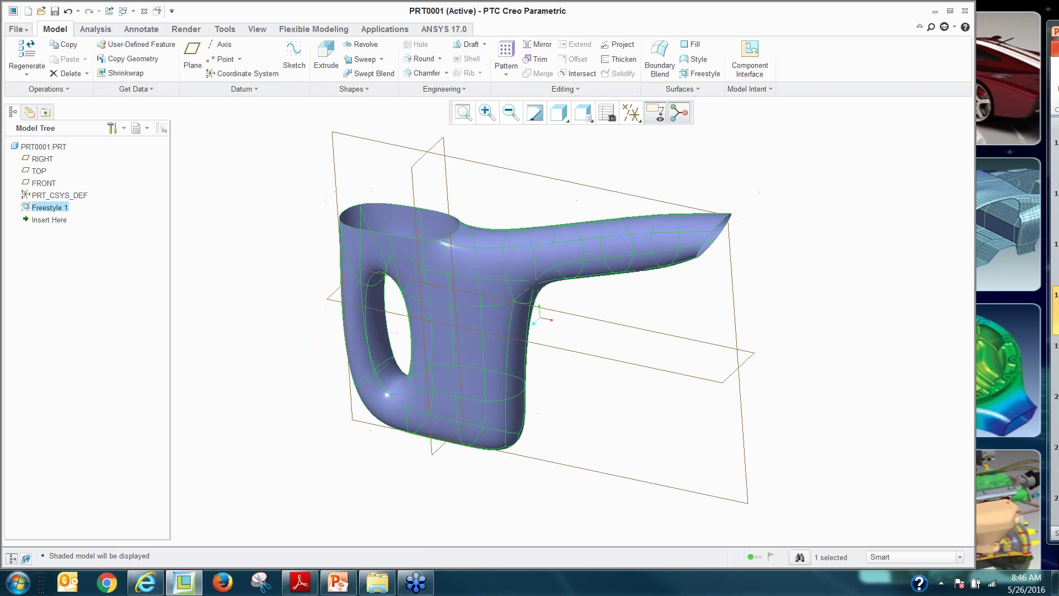
pyautogui.click(631, 113)
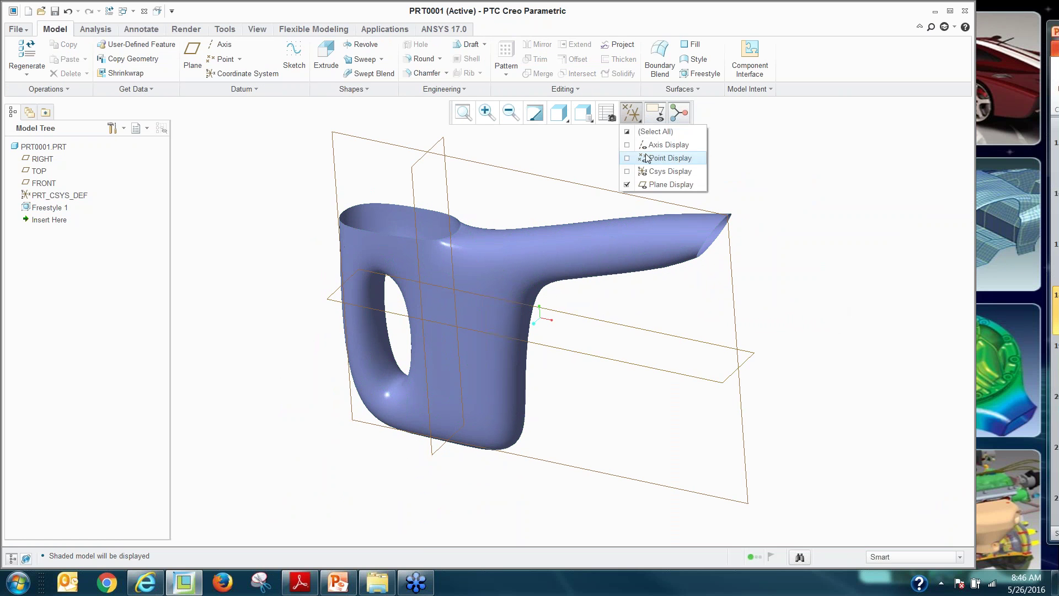
pyautogui.click(640, 185)
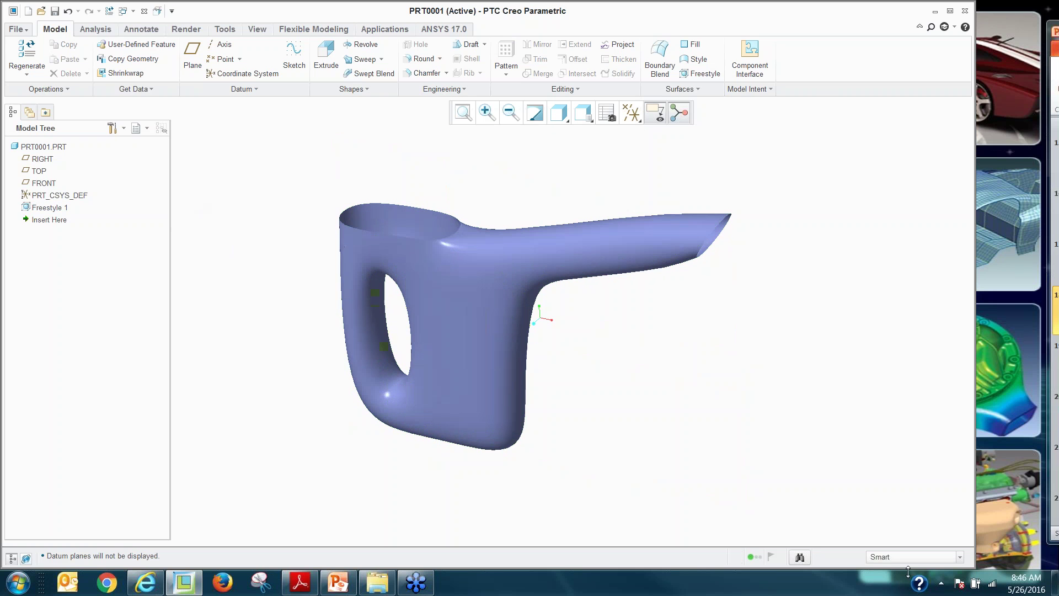
# Set the selection filter to Quilts, highlight the watering can as a single quilt, and inspect it from several sides
pyautogui.click(882, 557)
pyautogui.click(886, 545)
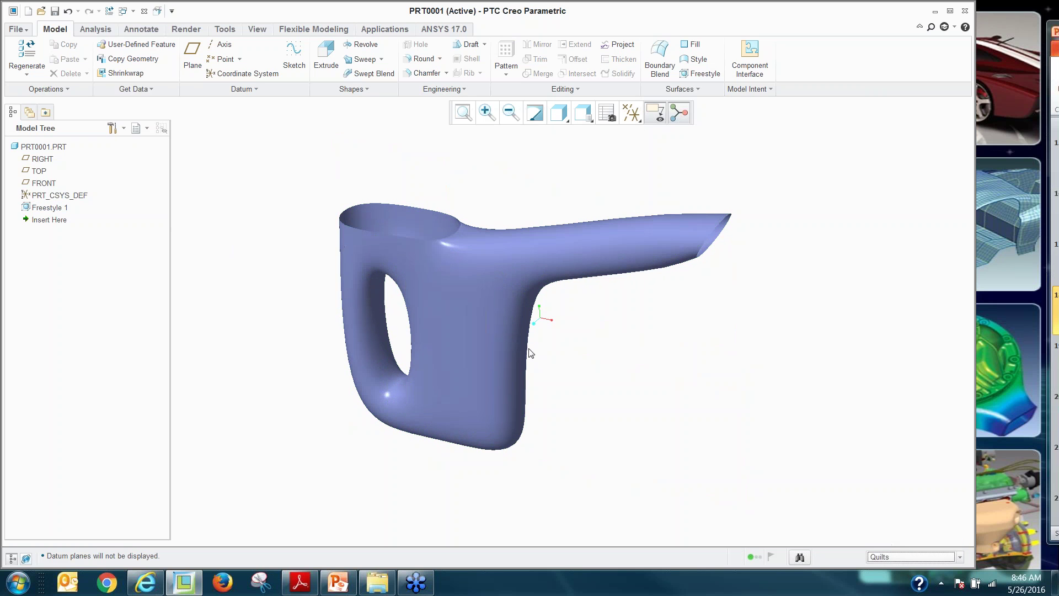
pyautogui.click(481, 335)
pyautogui.scroll(-2, 476, 209)
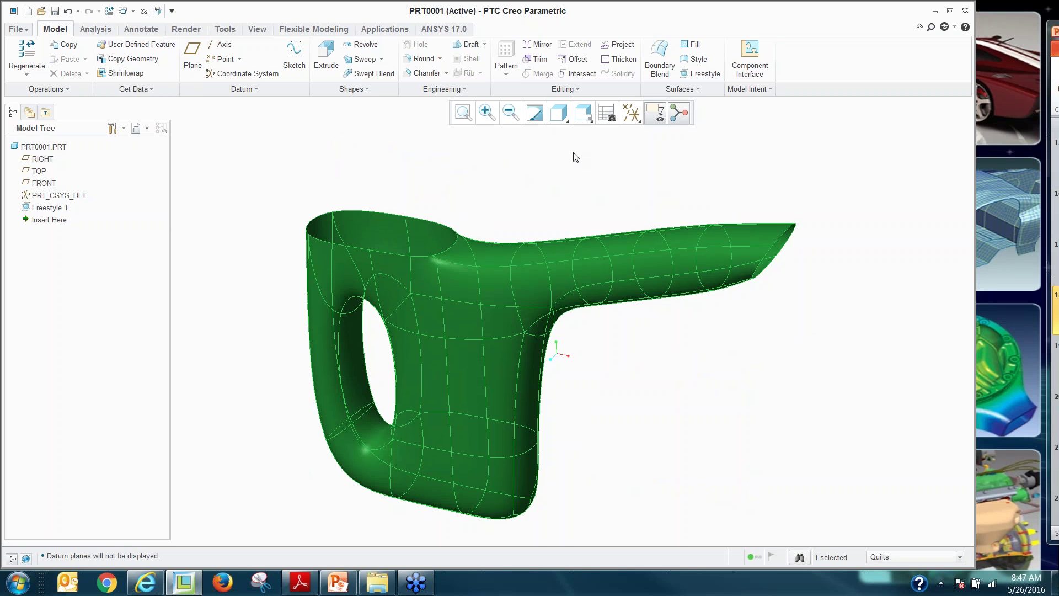
pyautogui.click(524, 190)
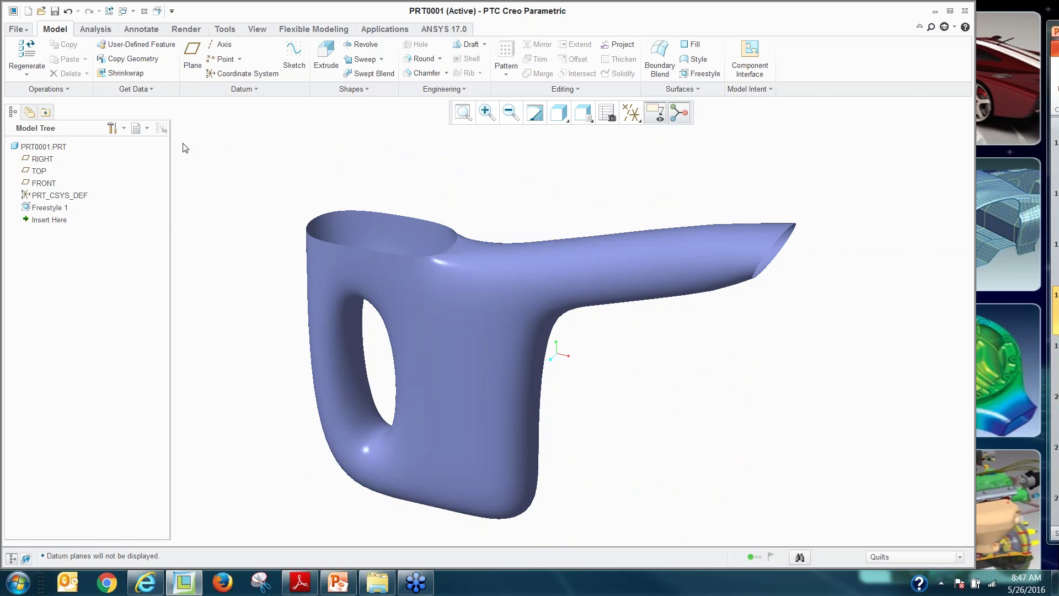
pyautogui.moveTo(415, 346); pyautogui.dragTo(447, 324, button='middle')
pyautogui.scroll(3, 438, 475)
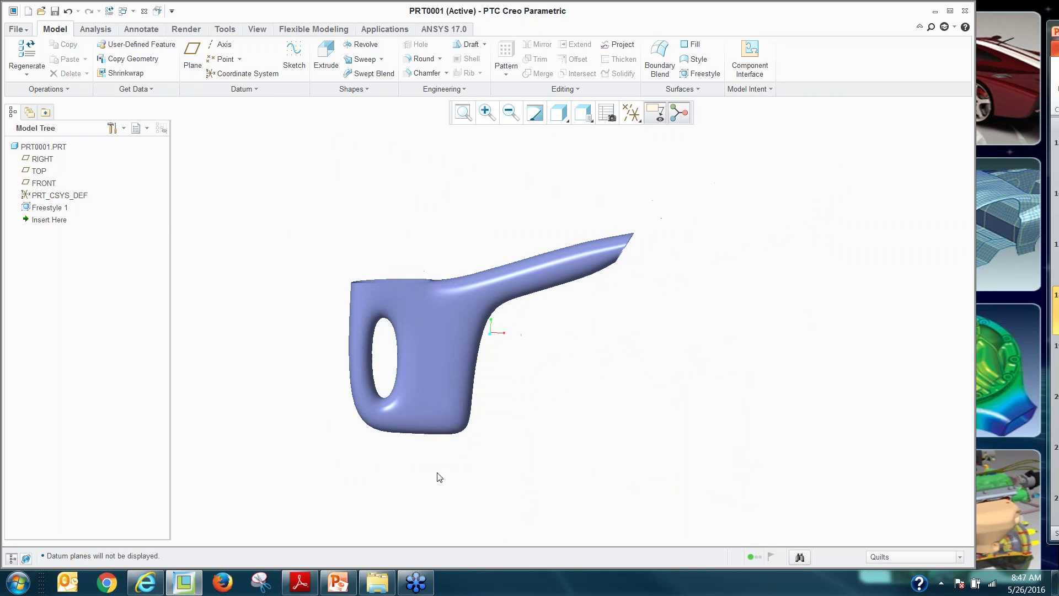
pyautogui.scroll(-5, 389, 406)
pyautogui.scroll(3, 385, 329)
pyautogui.moveTo(386, 329)
pyautogui.mouseDown(button='middle')
pyautogui.moveTo(433, 313)
pyautogui.moveTo(350, 303)
pyautogui.moveTo(363, 327)
pyautogui.mouseUp(button='middle')
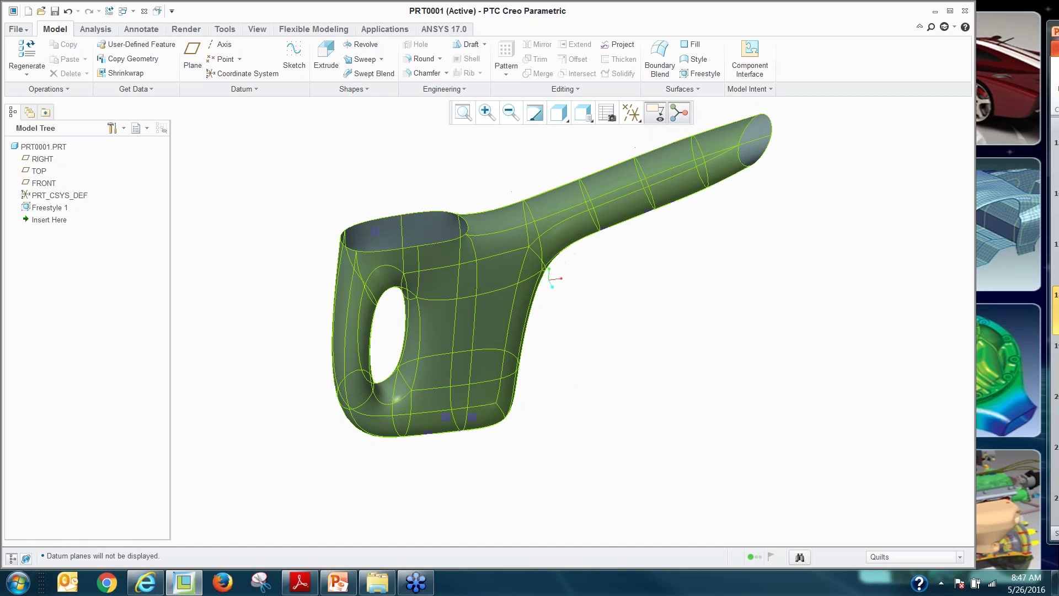
# Close the watering can part and open the Align part from the Align subfolder of the FreeStyle folder
pyautogui.click(145, 11)
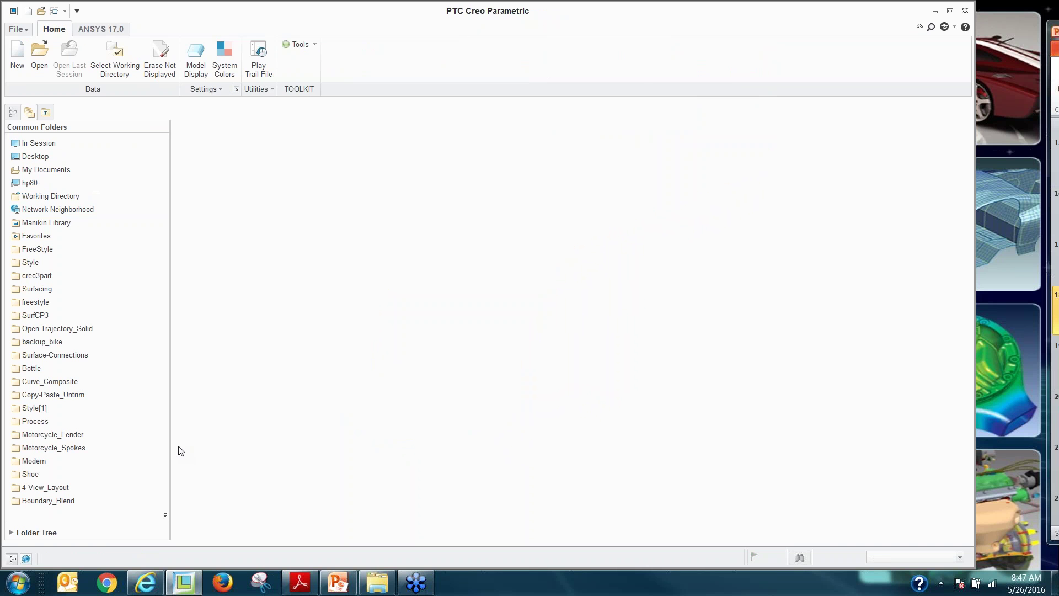
pyautogui.click(65, 251)
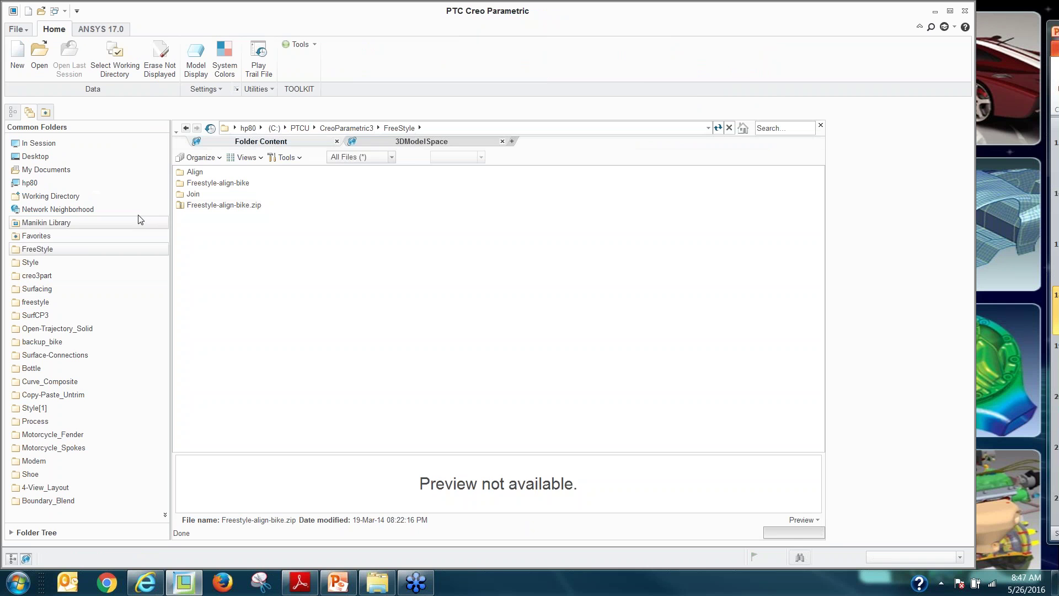
pyautogui.doubleClick(194, 172)
pyautogui.doubleClick(202, 173)
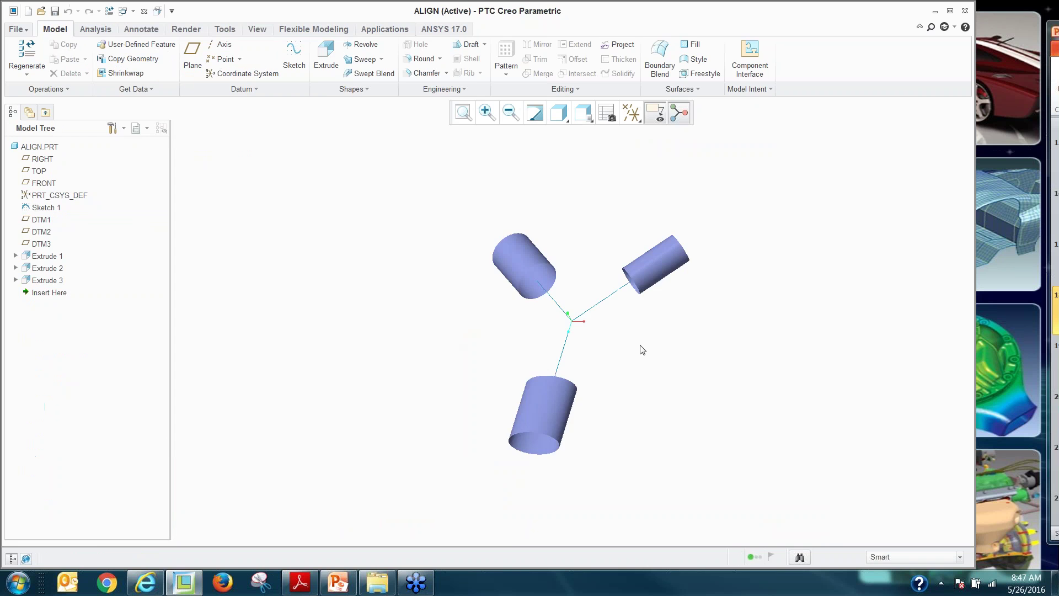
pyautogui.scroll(-3, 639, 349)
pyautogui.scroll(3, 461, 303)
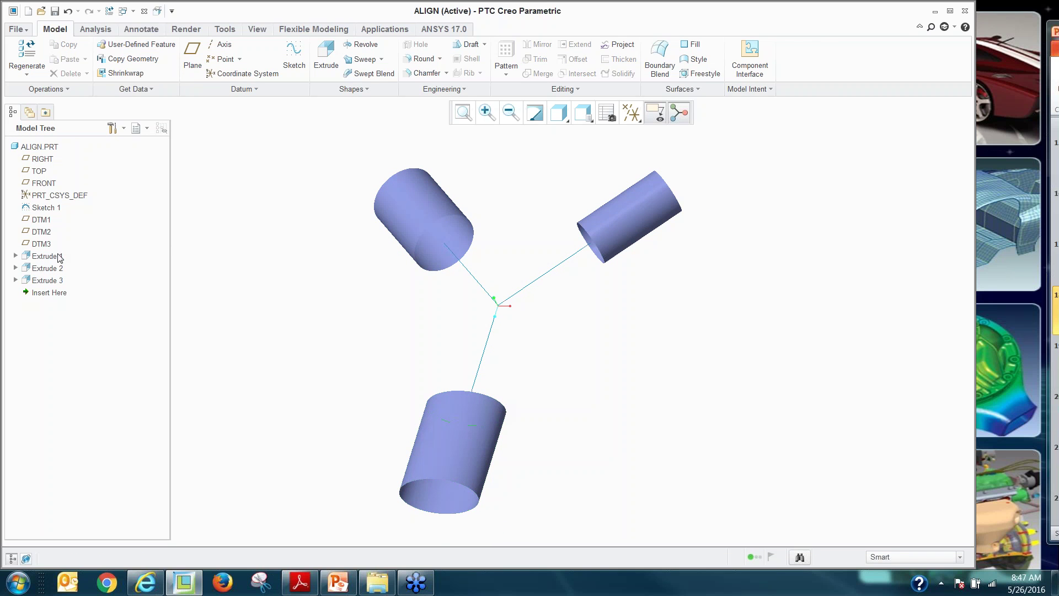
pyautogui.click(472, 432)
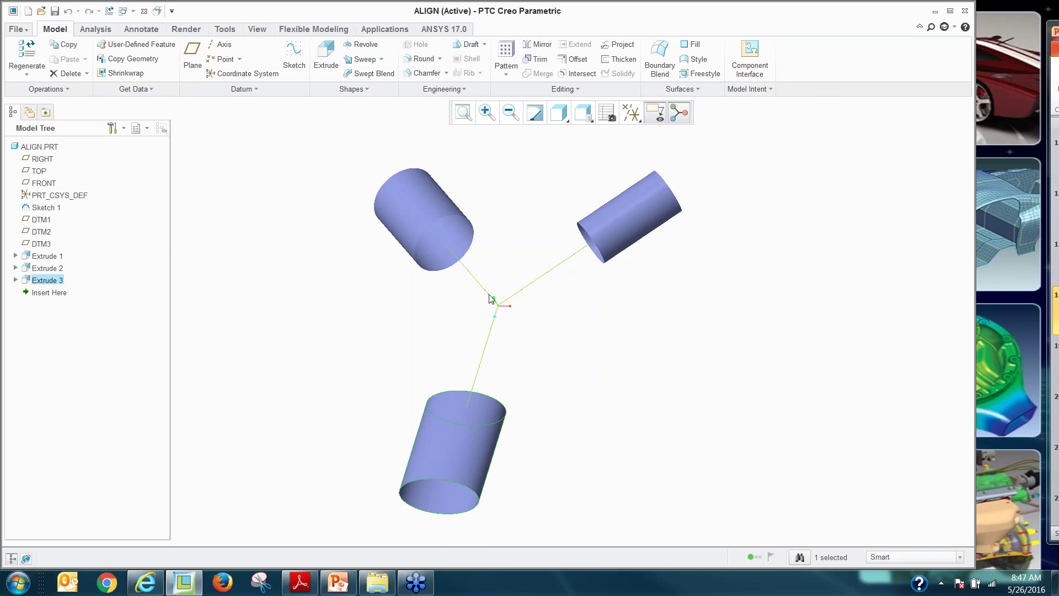
pyautogui.click(377, 325)
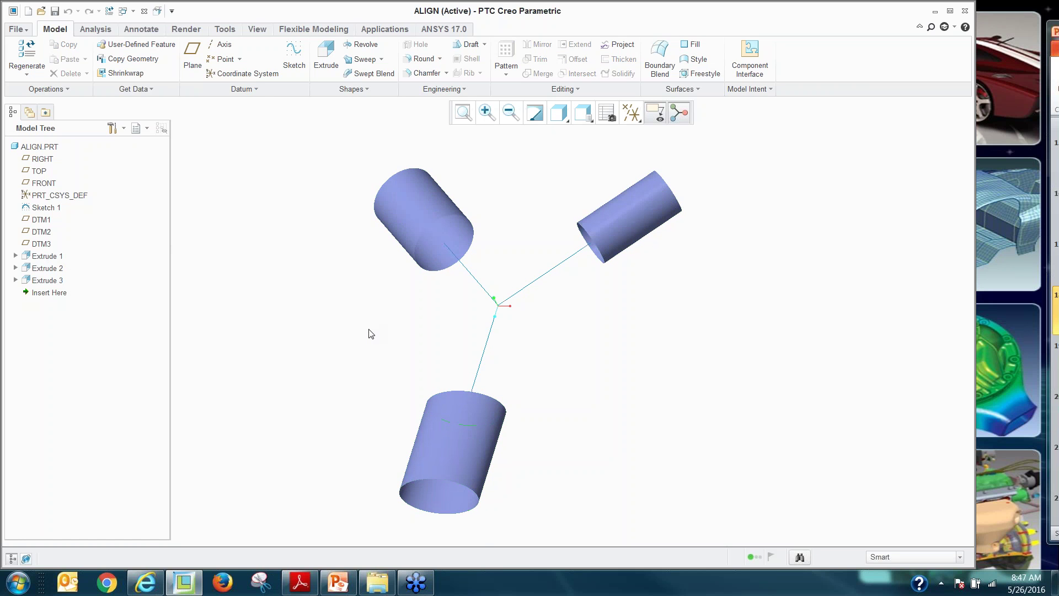
pyautogui.click(700, 73)
pyautogui.click(44, 76)
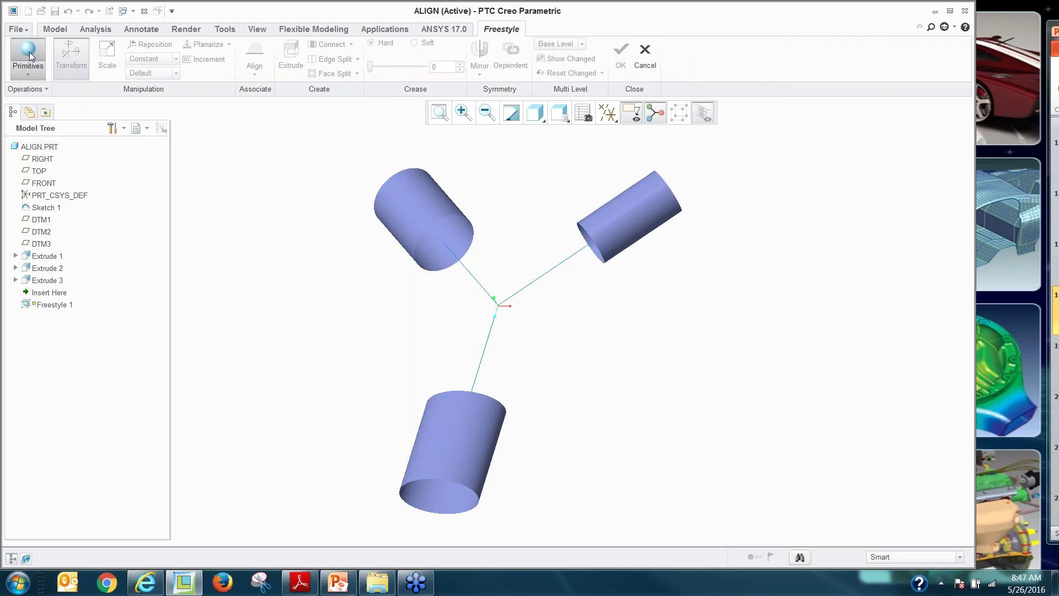
pyautogui.scroll(-2, 317, 318)
pyautogui.scroll(3, 322, 304)
pyautogui.scroll(-2, 323, 302)
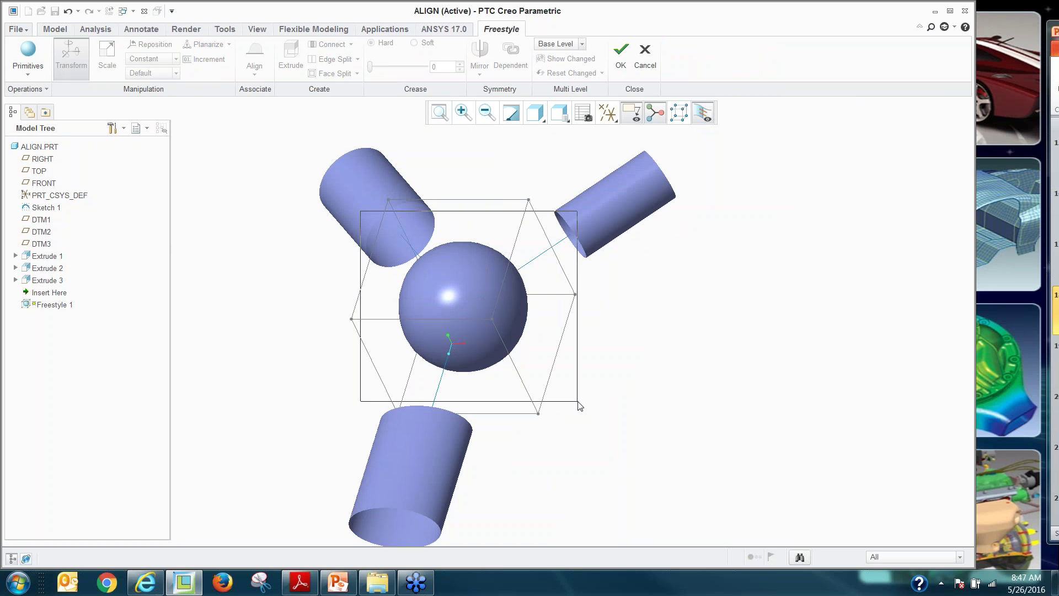
pyautogui.click(530, 381)
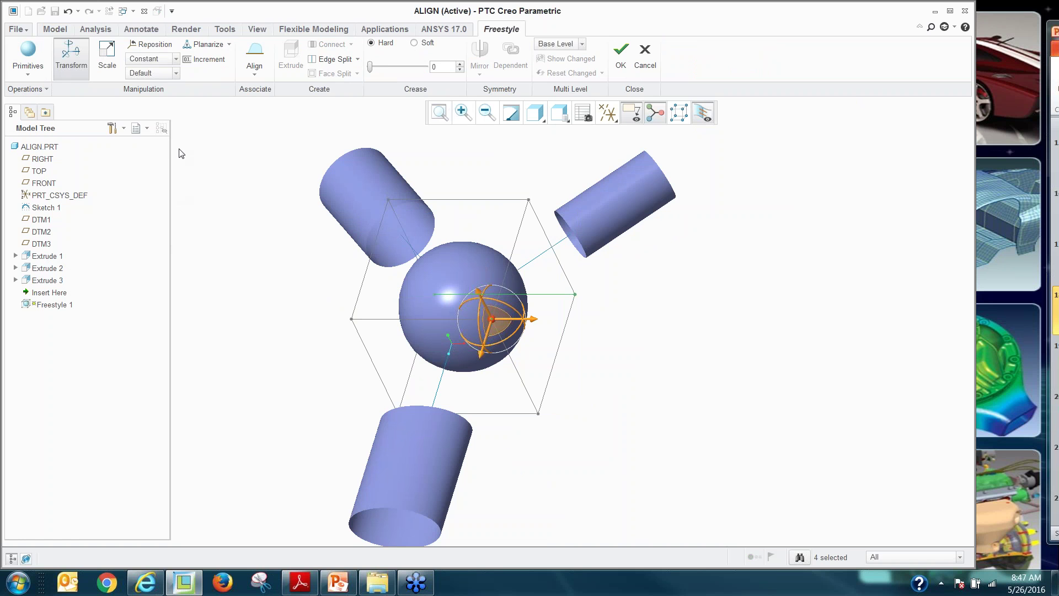
pyautogui.click(107, 58)
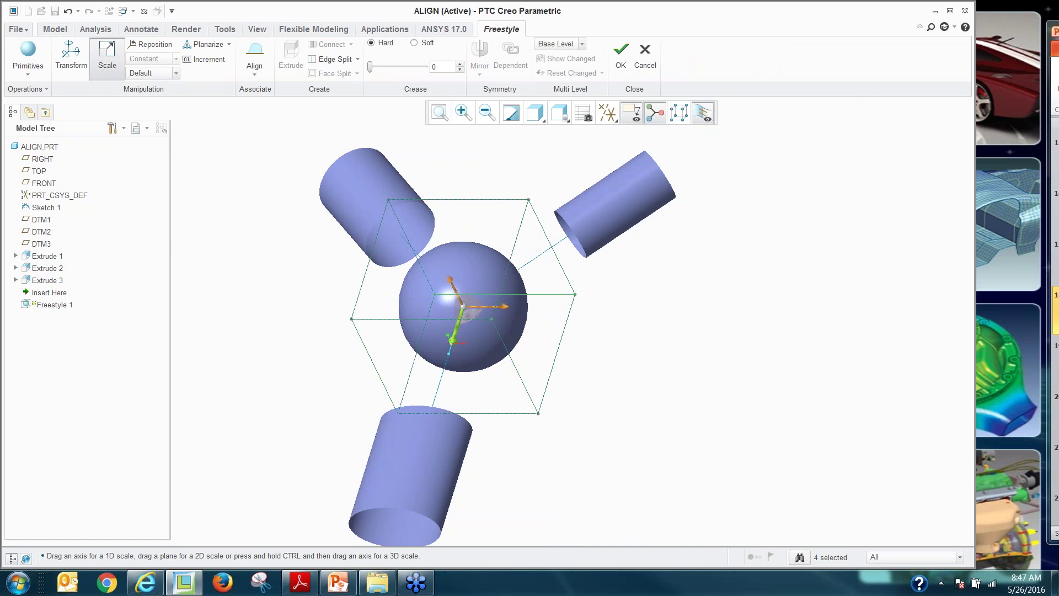
pyautogui.moveTo(454, 341); pyautogui.dragTo(452, 340)
pyautogui.click(65, 12)
pyautogui.moveTo(454, 338)
pyautogui.mouseDown()
pyautogui.moveTo(461, 330)
pyautogui.moveTo(455, 338)
pyautogui.mouseUp()
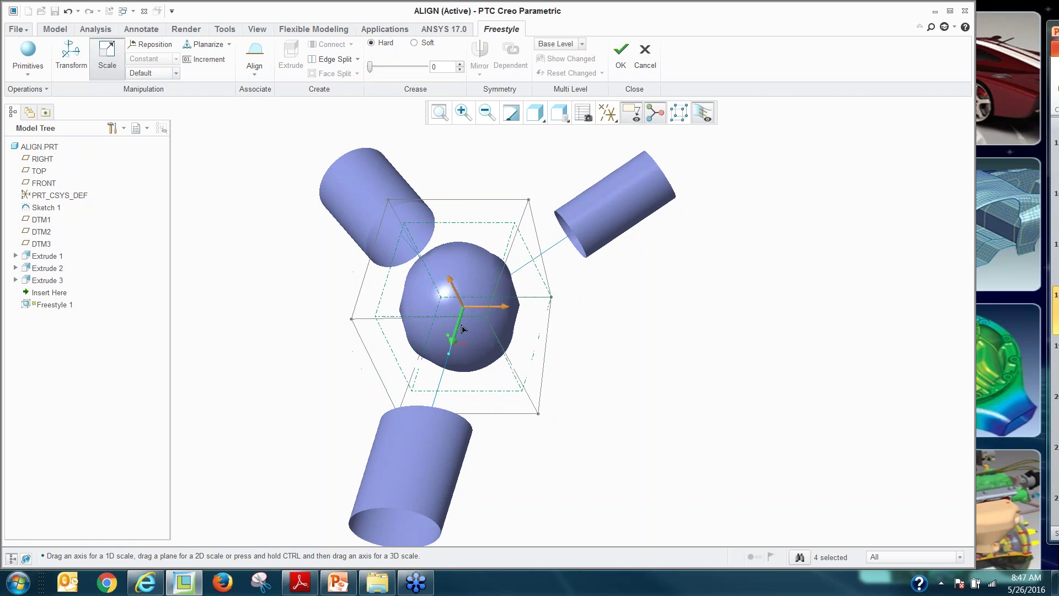
pyautogui.click(644, 67)
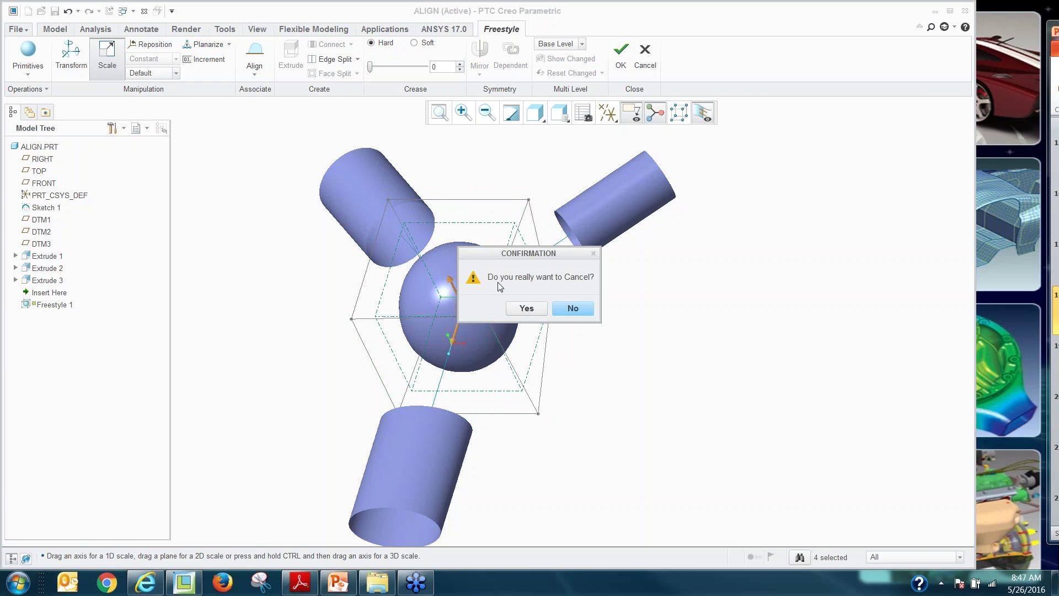
pyautogui.click(527, 309)
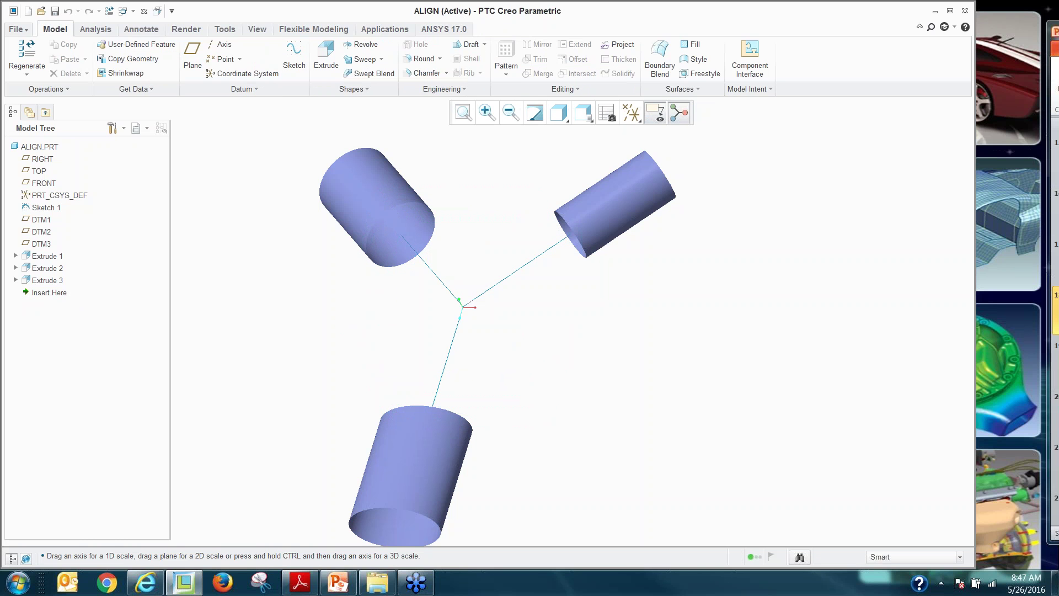
# Start a new Freestyle feature and add a sphere primitive between the three cylinders
pyautogui.click(696, 74)
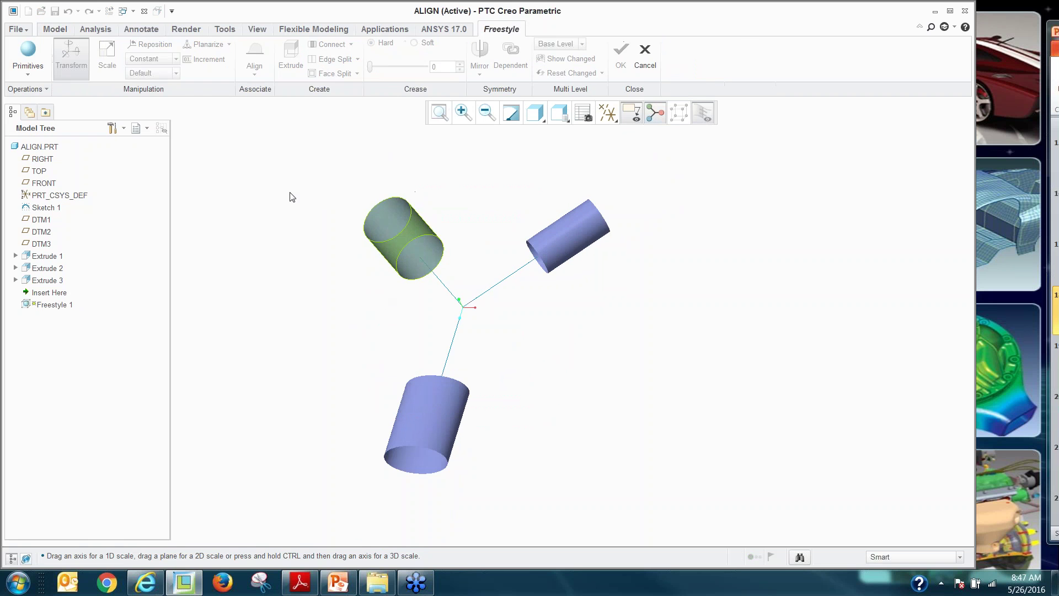
pyautogui.click(26, 60)
pyautogui.scroll(-2, 309, 248)
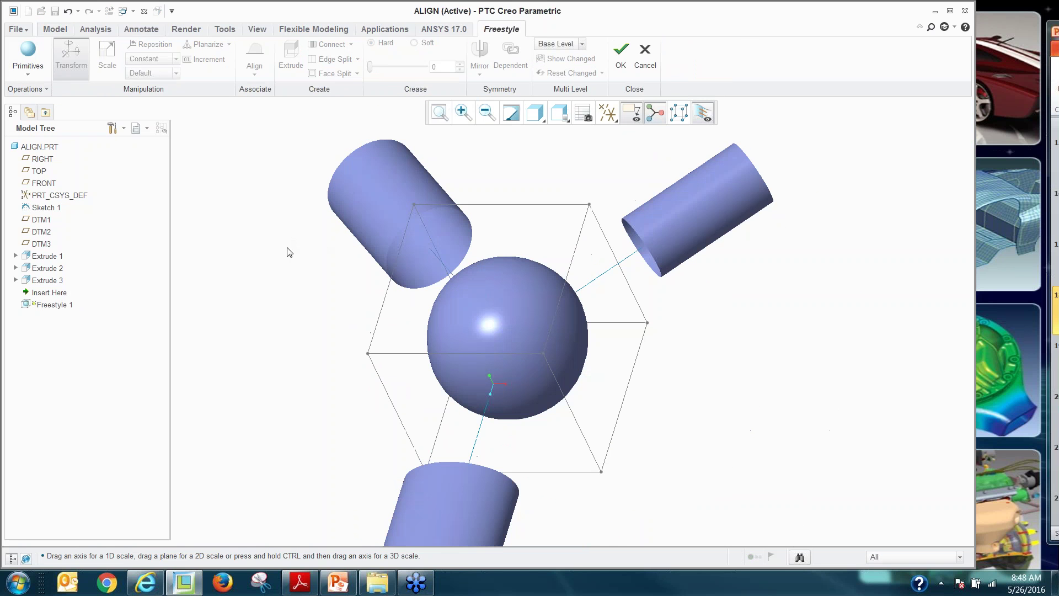
# Scale the sphere's entire control mesh uniformly in 3D to a little over half its size
pyautogui.moveTo(307, 206); pyautogui.dragTo(544, 364)
pyautogui.scroll(4, 306, 359)
pyautogui.moveTo(266, 226); pyautogui.dragTo(576, 500)
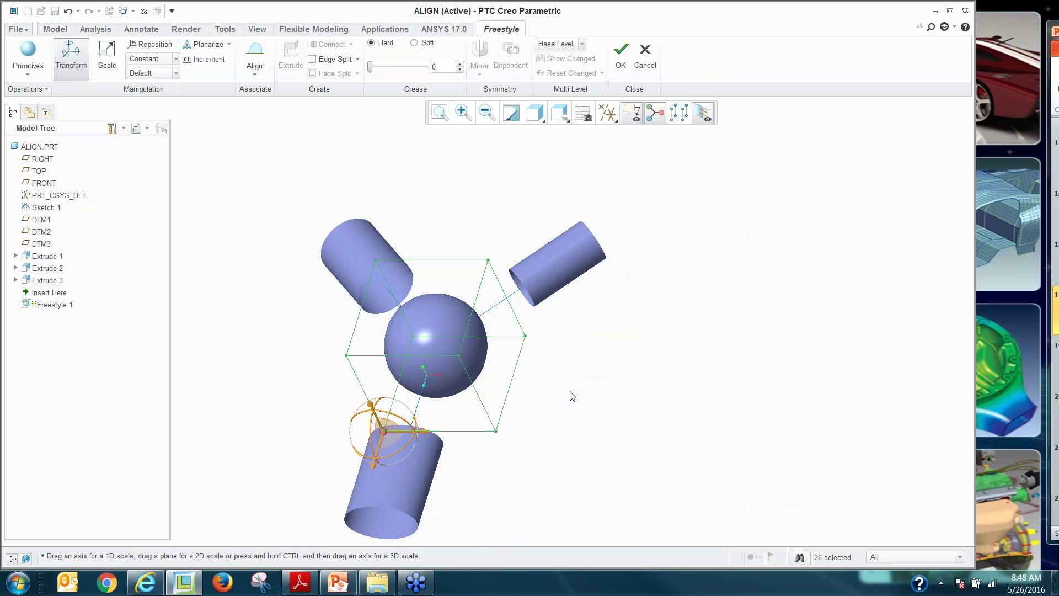
pyautogui.scroll(-2, 228, 330)
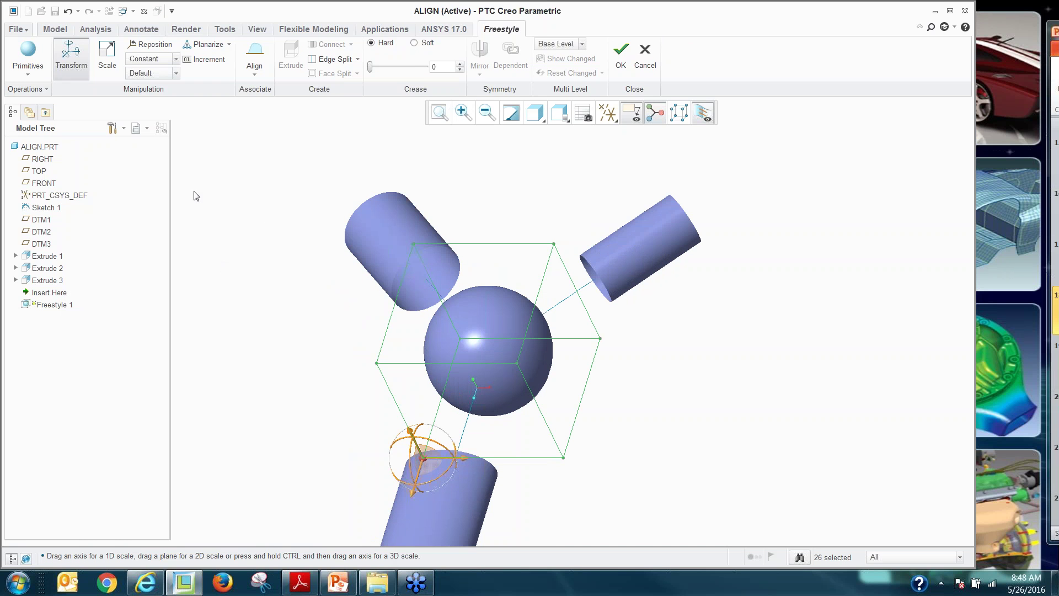
pyautogui.click(106, 60)
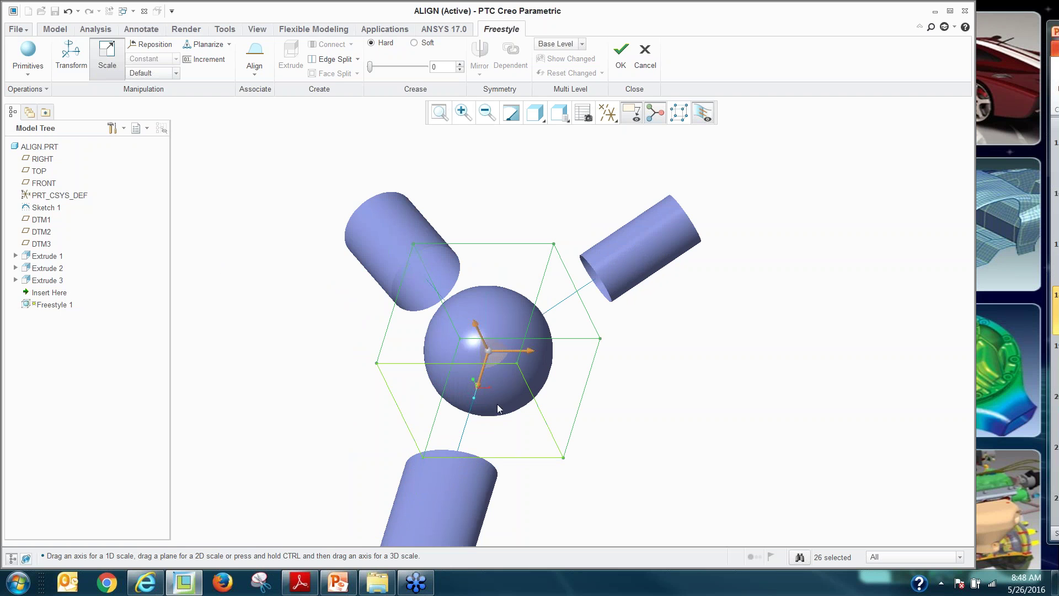
pyautogui.keyDown('ctrl'); pyautogui.moveTo(481, 385); pyautogui.dragTo(490, 353); pyautogui.keyUp('ctrl')
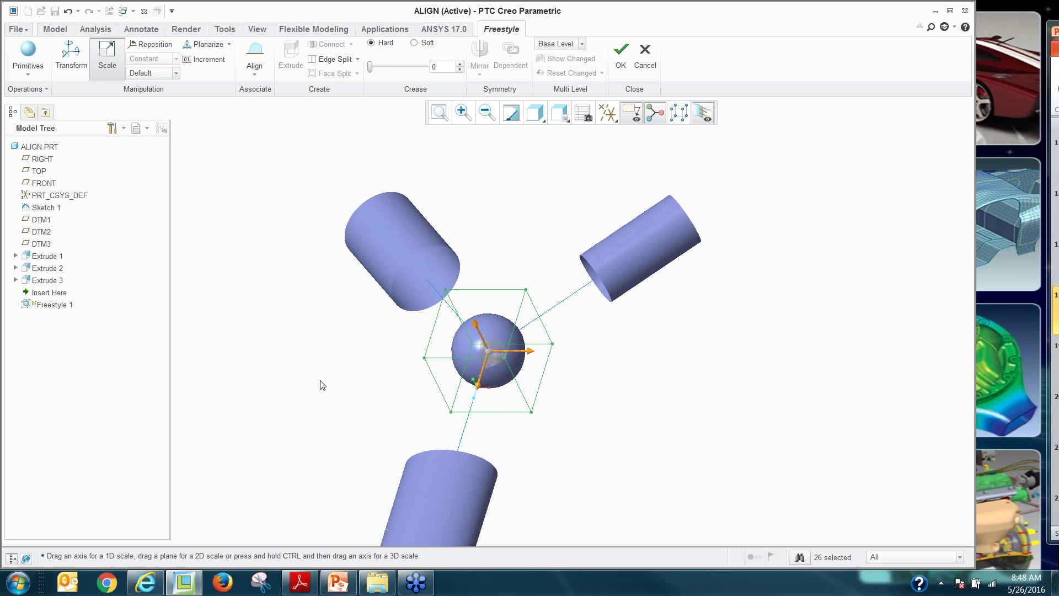
# Extrude the mesh face that points towards the Extrude 3 cylinder by one segment
pyautogui.click(456, 391)
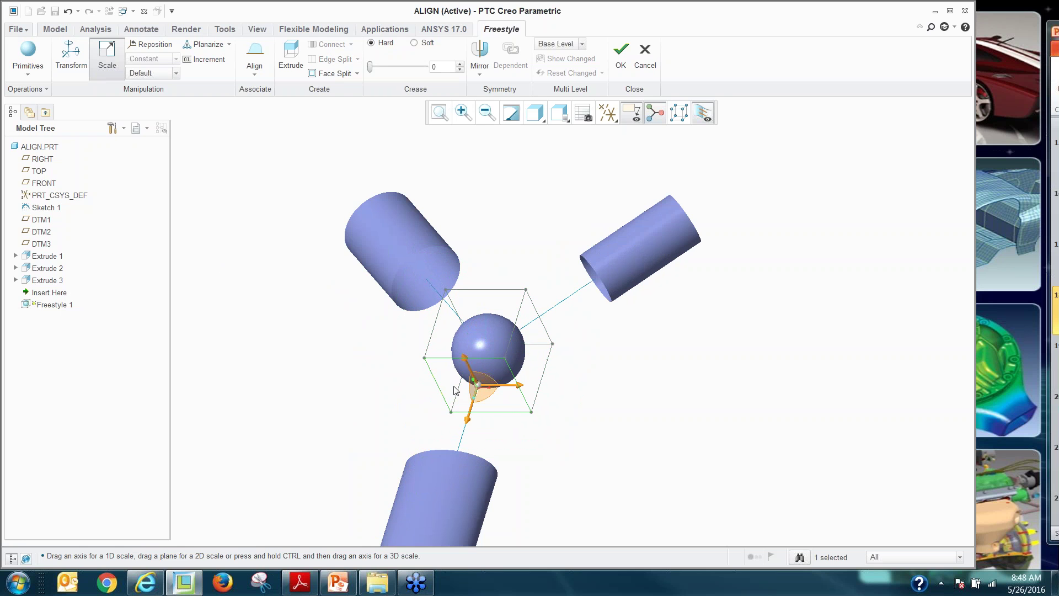
pyautogui.rightClick(374, 354)
pyautogui.click(374, 330)
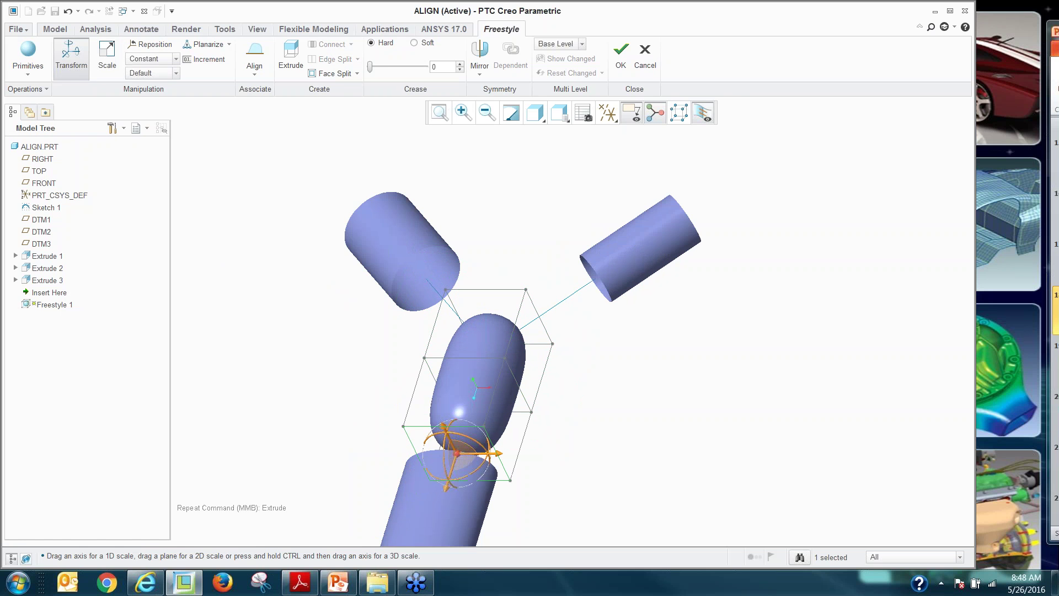
pyautogui.scroll(2, 527, 407)
pyautogui.scroll(-4, 528, 407)
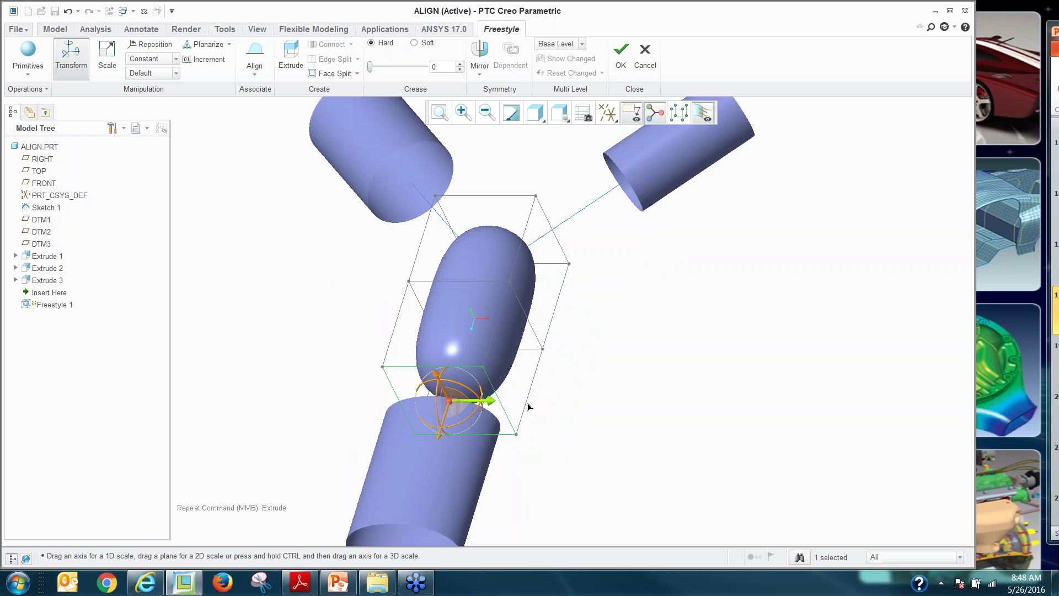
pyautogui.scroll(-2, 531, 408)
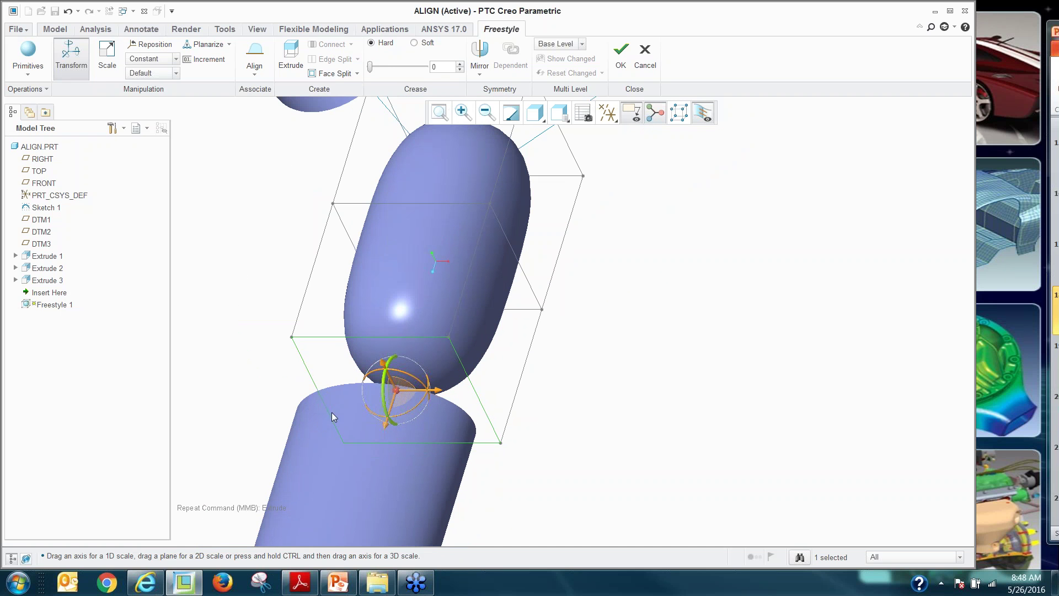
# Delete the end face of the extruded segment to open the shape towards the Extrude 3 cylinder
pyautogui.rightClick(651, 312)
pyautogui.click(651, 334)
pyautogui.moveTo(623, 340); pyautogui.dragTo(436, 359, button='middle')
pyautogui.scroll(-3, 340, 279)
pyautogui.scroll(2, 396, 283)
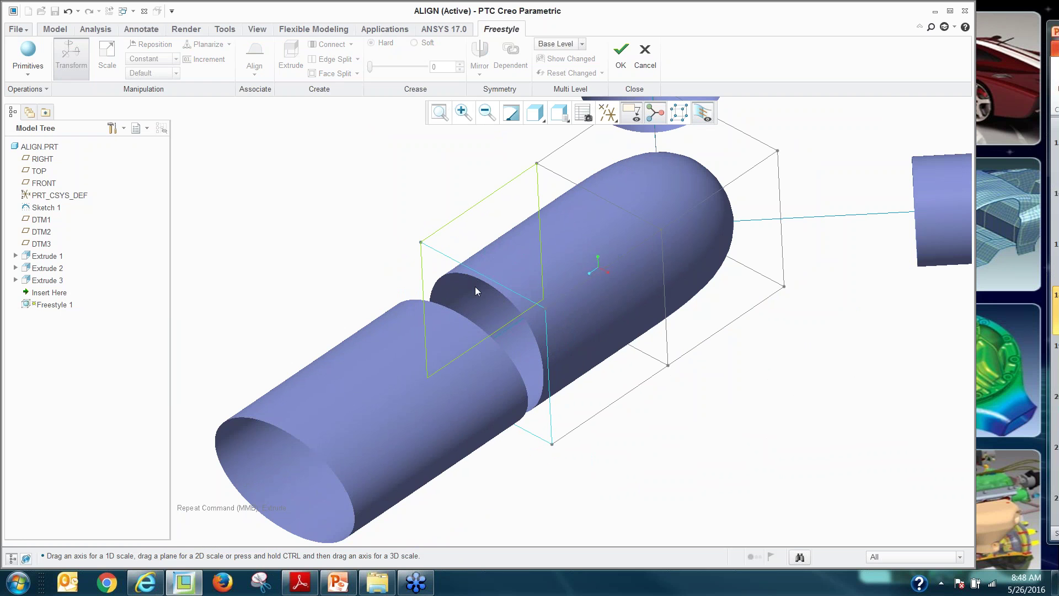
pyautogui.moveTo(477, 291); pyautogui.dragTo(544, 343, button='middle')
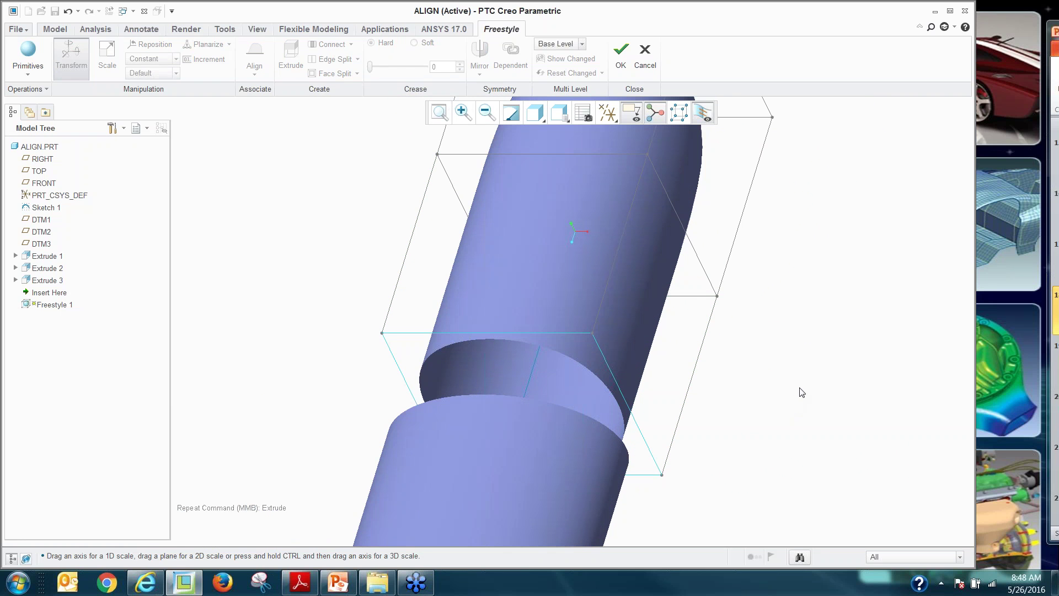
# Align the four open boundary edges of the extruded segment to the circular end edge of the Extrude 3 cylinder
pyautogui.click(559, 332)
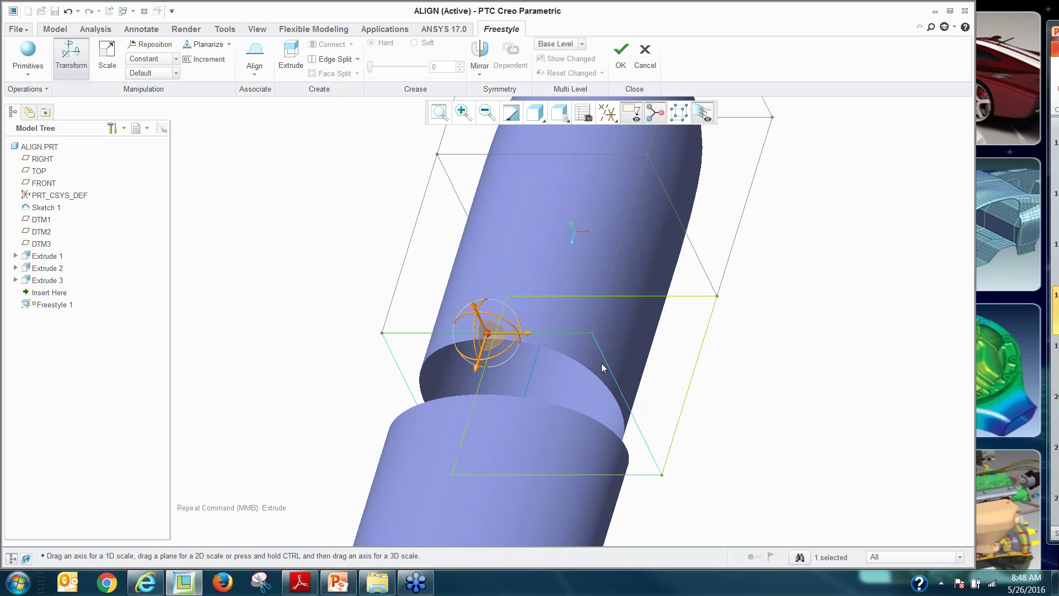
pyautogui.keyDown('ctrl'); pyautogui.click(611, 374); pyautogui.keyUp('ctrl')
pyautogui.keyDown('ctrl'); pyautogui.click(642, 476); pyautogui.keyUp('ctrl')
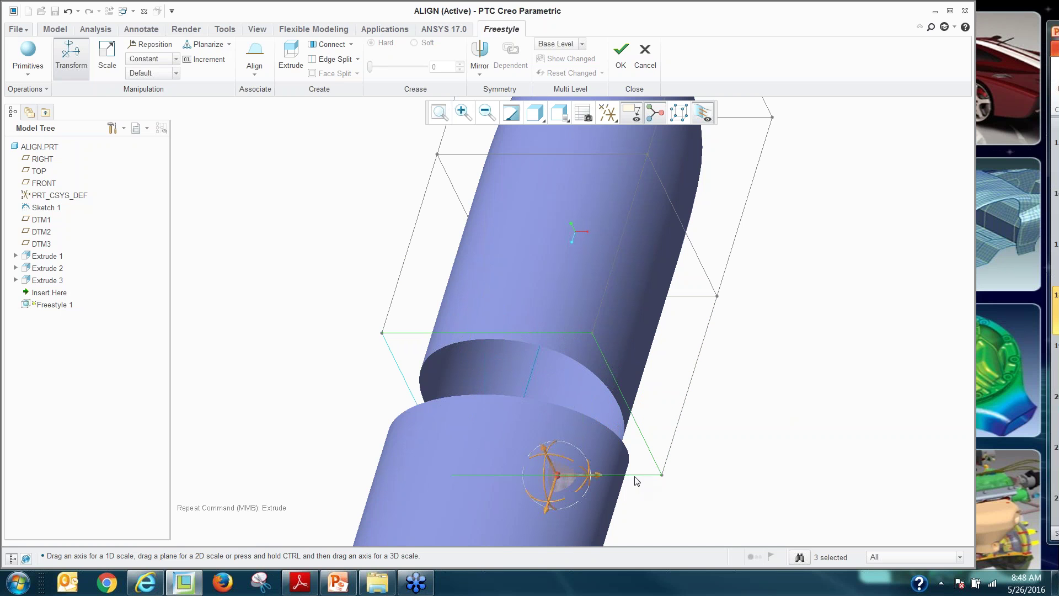
pyautogui.keyDown('ctrl'); pyautogui.click(408, 388); pyautogui.keyUp('ctrl')
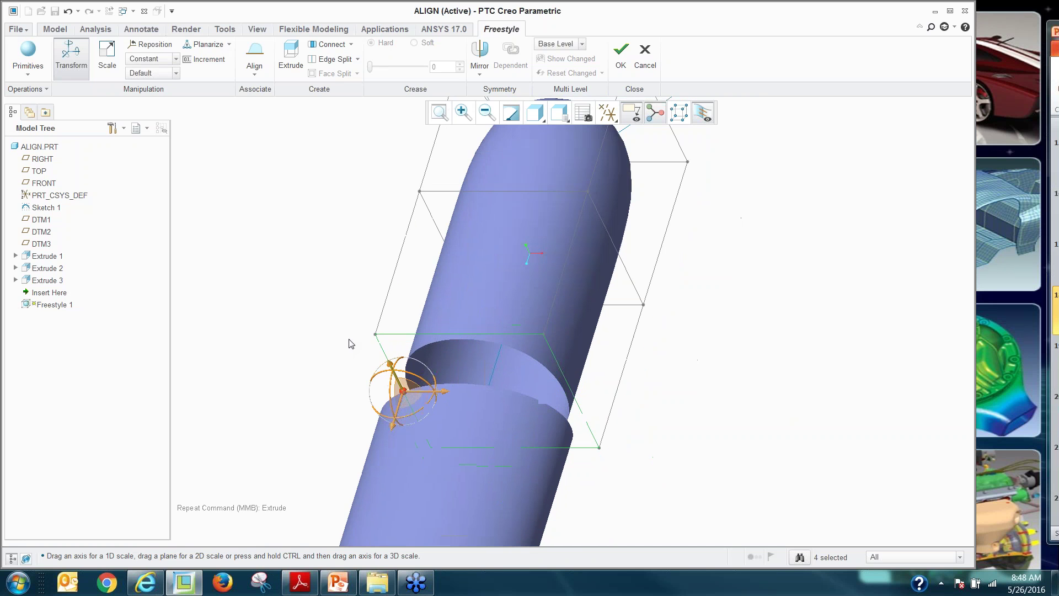
pyautogui.rightClick(679, 390)
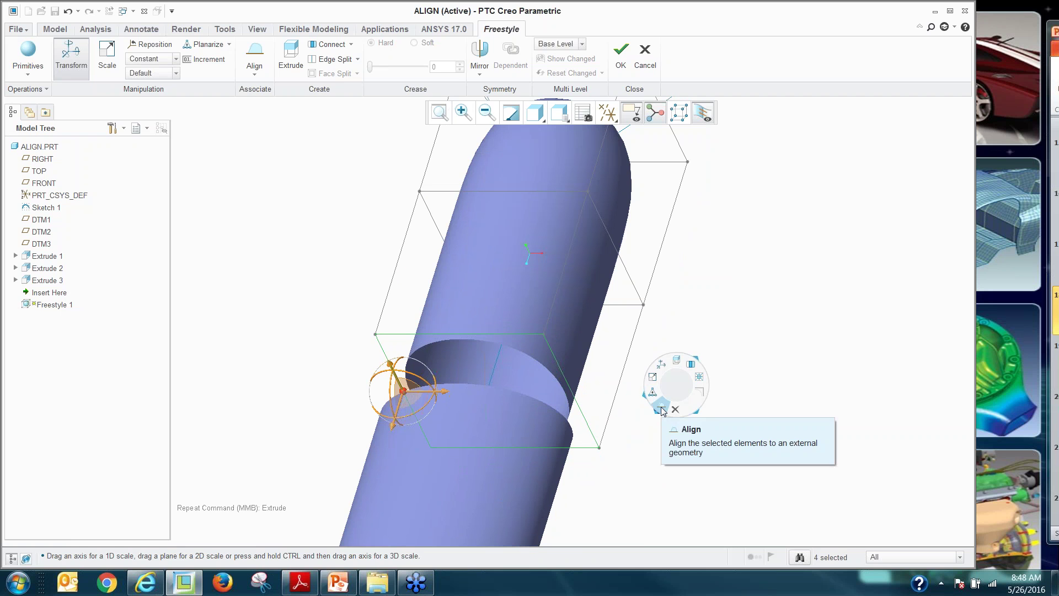
pyautogui.click(662, 411)
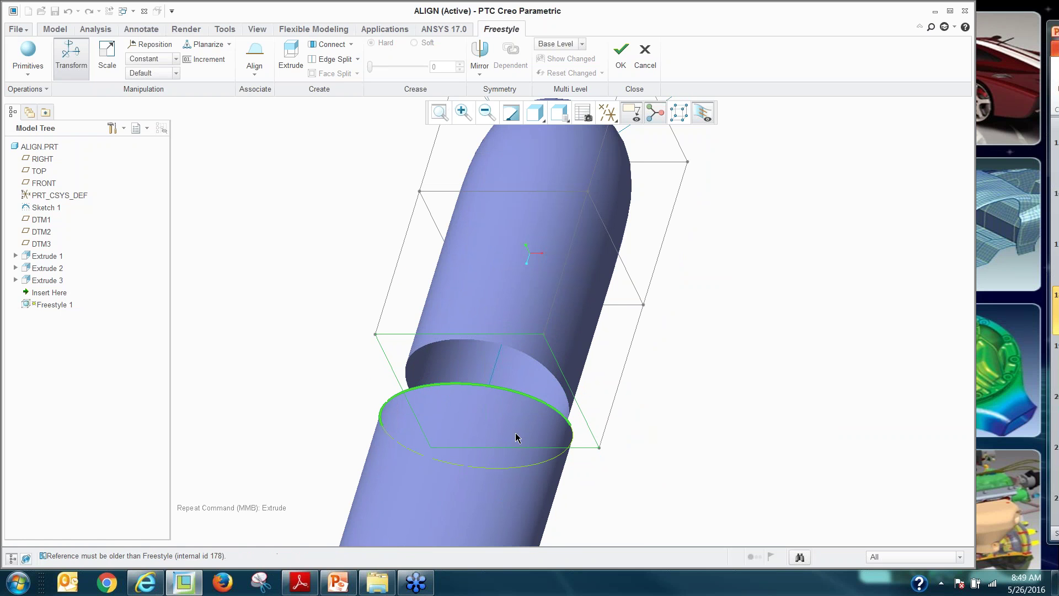
pyautogui.click(524, 465)
pyautogui.middleClick(696, 436)
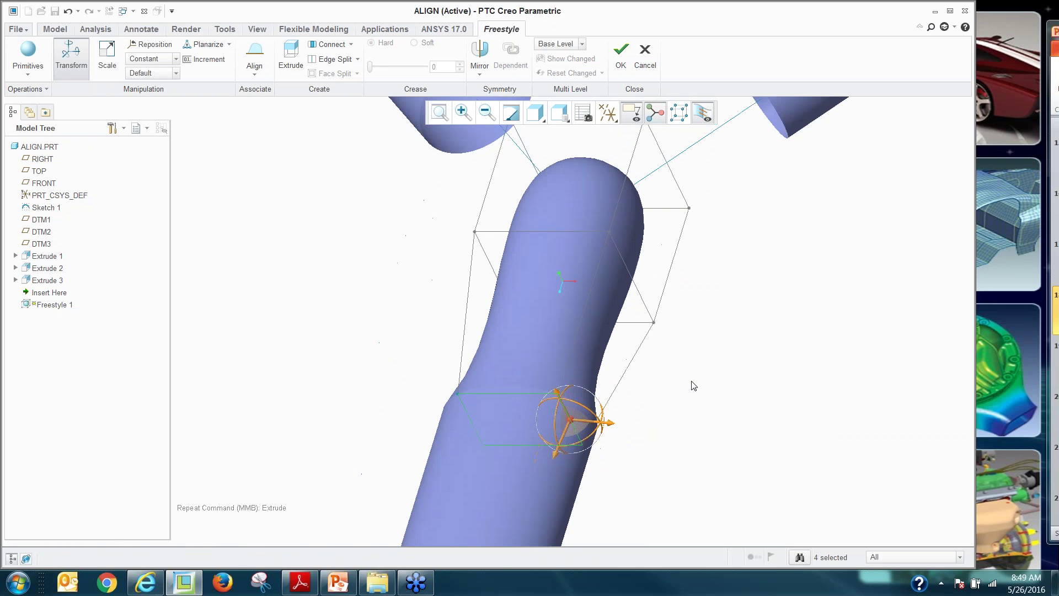
# Change the mesh alignment at the Extrude 3 edge to Tangent
pyautogui.moveTo(693, 452); pyautogui.dragTo(639, 397, button='middle')
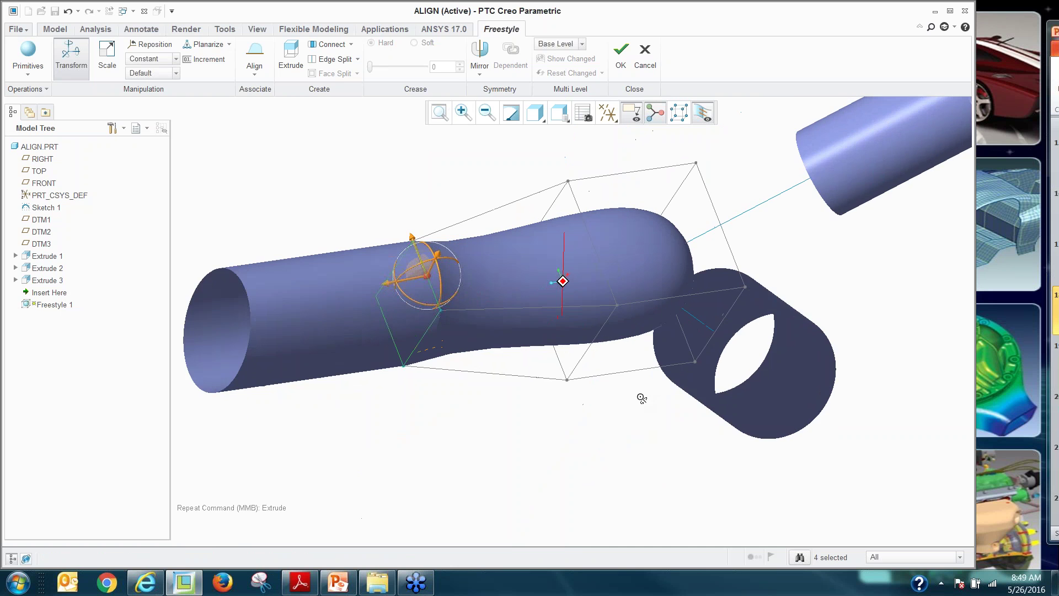
pyautogui.scroll(-2, 426, 353)
pyautogui.rightClick(423, 359)
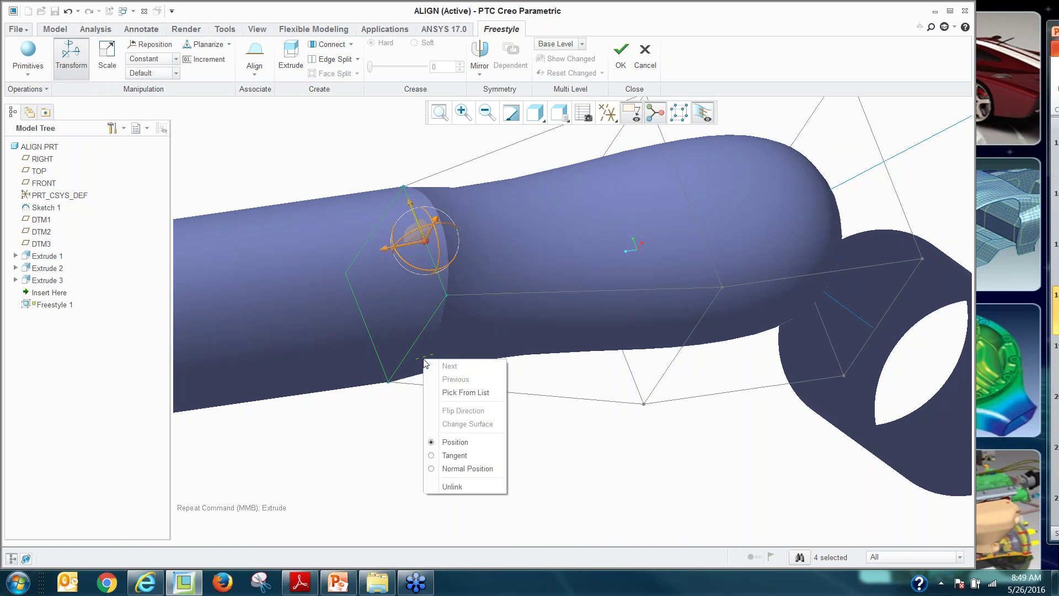
pyautogui.click(446, 456)
pyautogui.scroll(2, 457, 406)
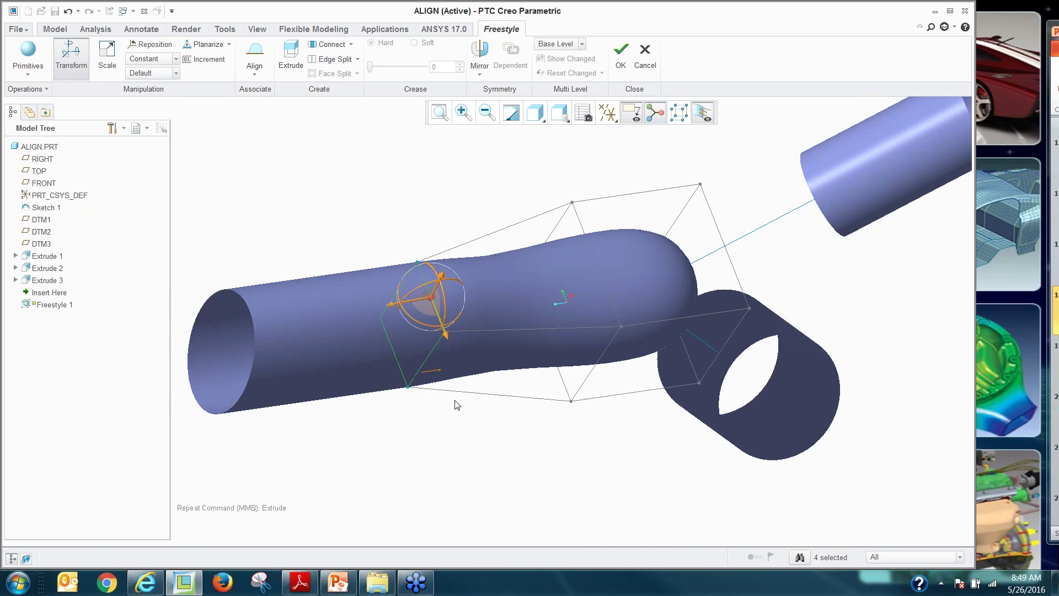
# Rotate the mesh face nearest the Extrude 2 cylinder so that it points towards that cylinder's open end
pyautogui.moveTo(456, 406); pyautogui.dragTo(345, 421, button='middle')
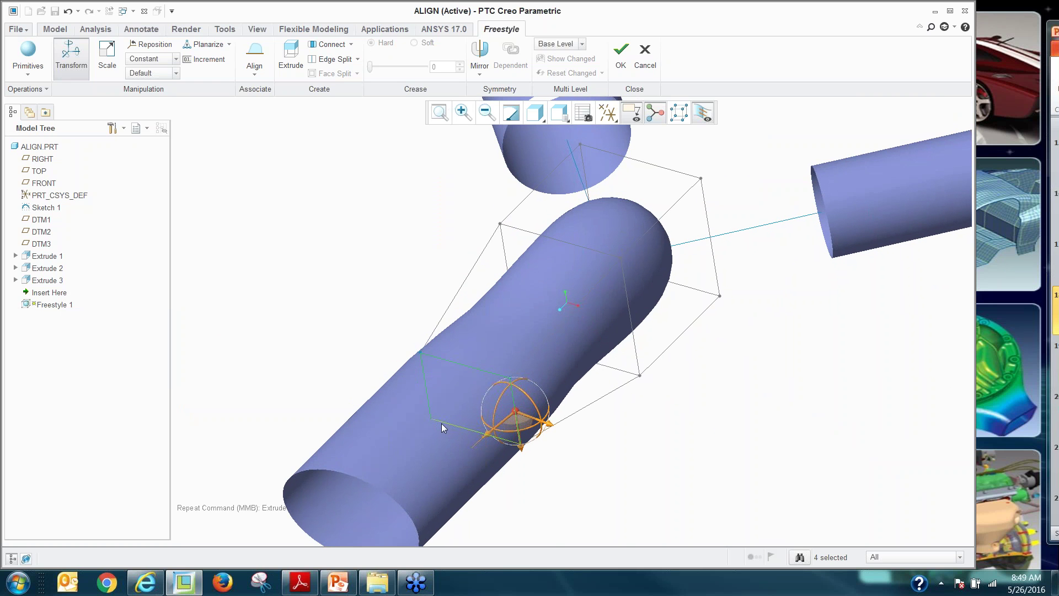
pyautogui.scroll(2, 659, 372)
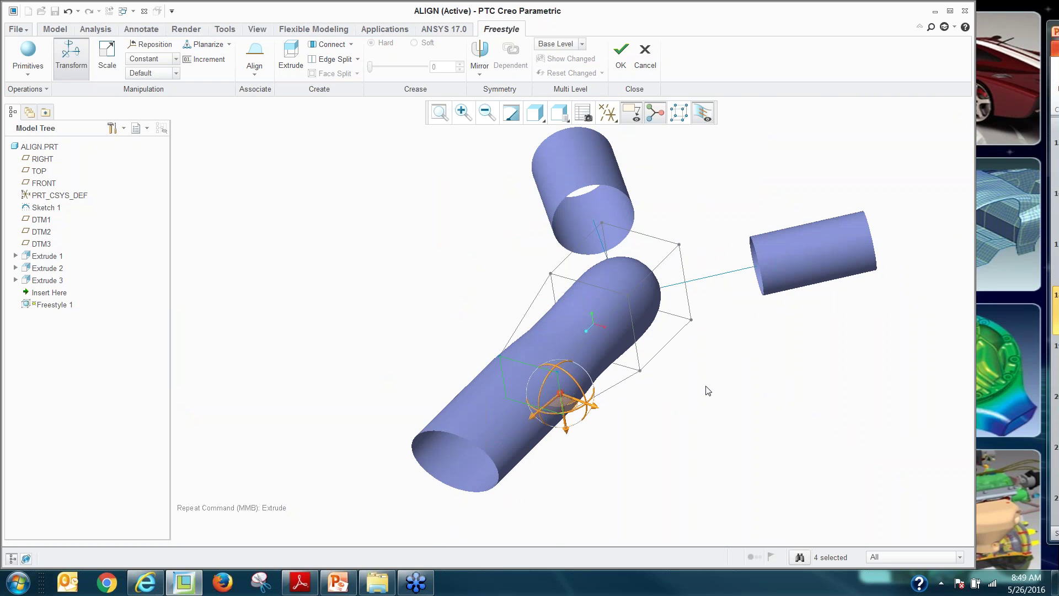
pyautogui.moveTo(709, 391)
pyautogui.mouseDown(button='middle')
pyautogui.moveTo(726, 396)
pyautogui.moveTo(712, 392)
pyautogui.mouseUp(button='middle')
pyautogui.click(704, 388)
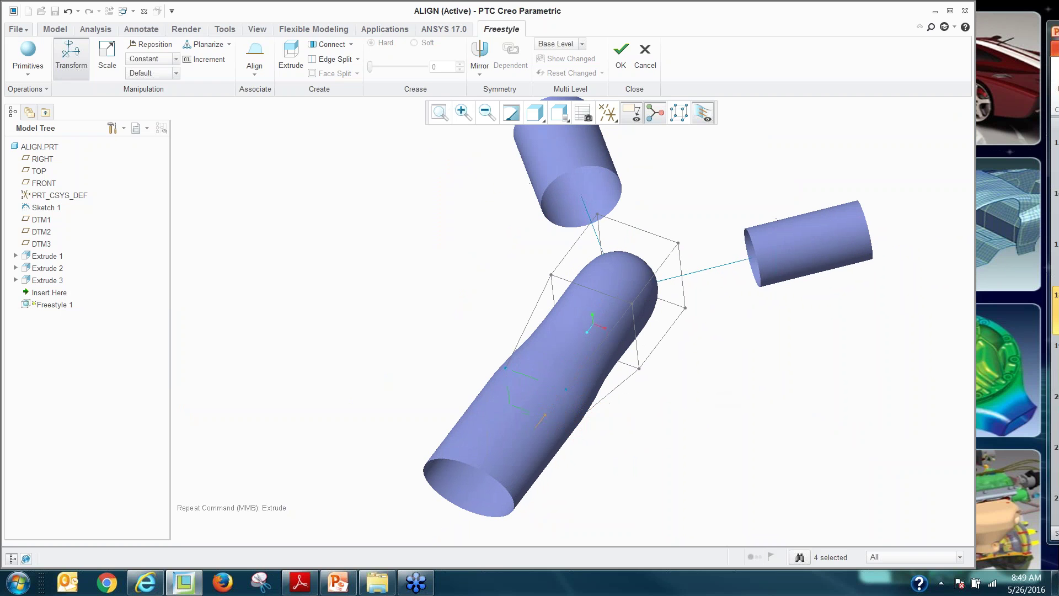
pyautogui.click(669, 326)
pyautogui.moveTo(670, 338); pyautogui.dragTo(694, 331)
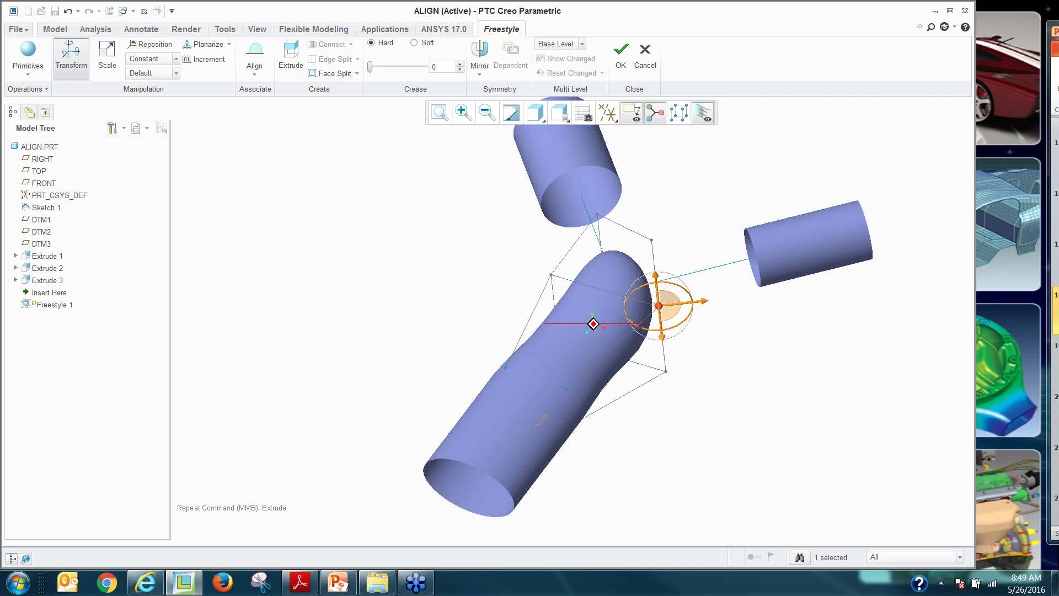
# Extrude the rotated face one segment towards Extrude 2 and move its end face close to the cylinder's opening
pyautogui.moveTo(694, 331); pyautogui.dragTo(707, 386, button='middle')
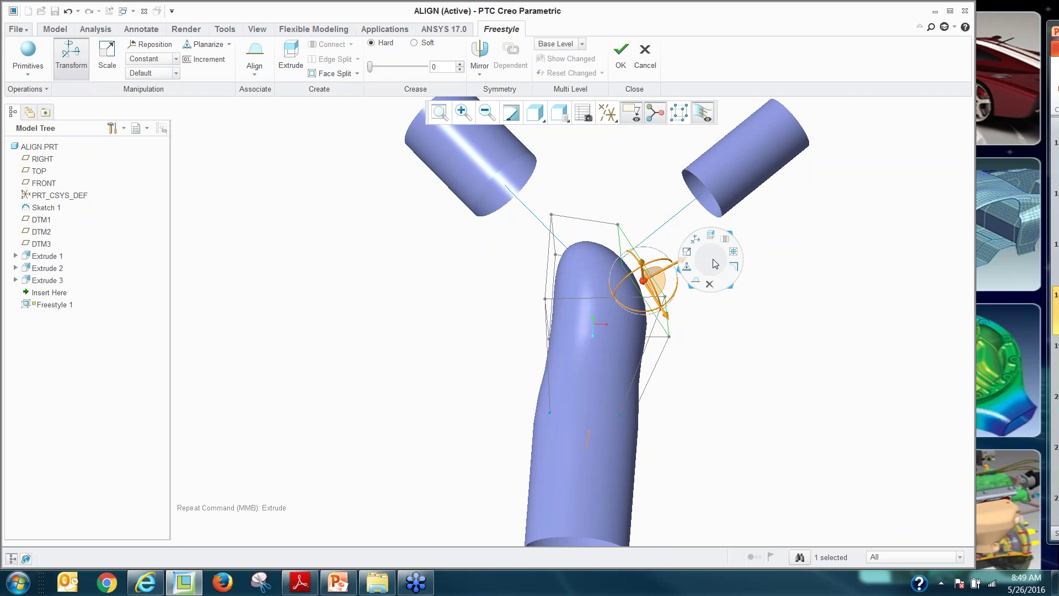
pyautogui.moveTo(713, 259); pyautogui.dragTo(792, 217)
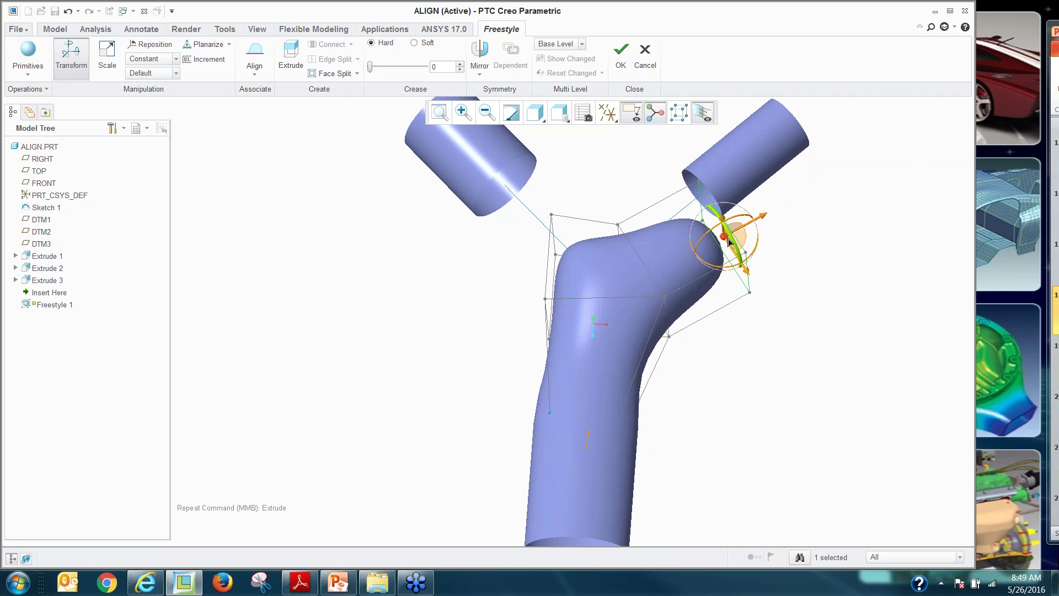
pyautogui.moveTo(728, 239); pyautogui.dragTo(710, 202)
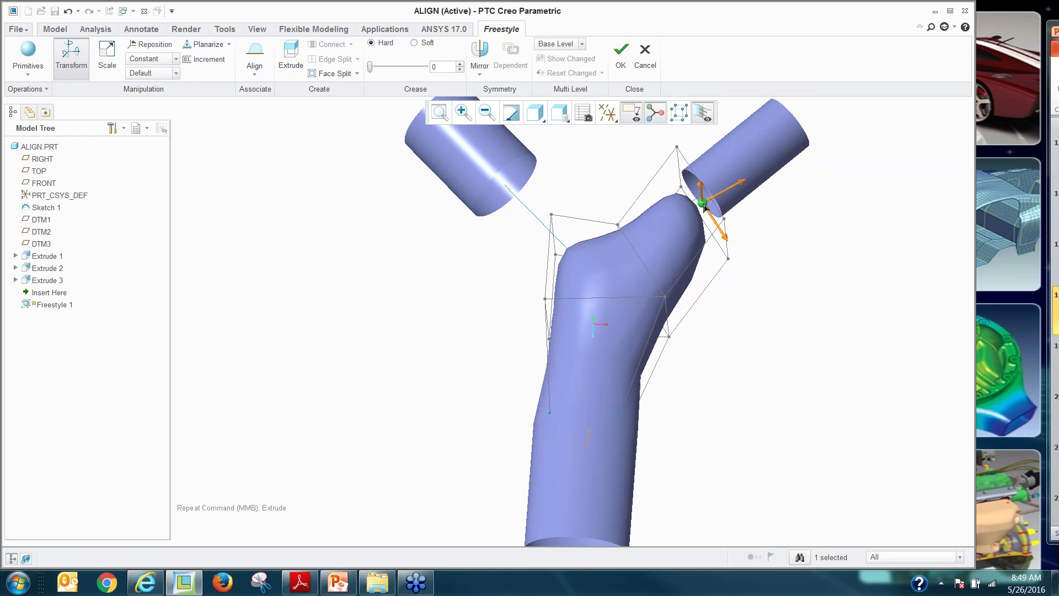
pyautogui.moveTo(727, 296); pyautogui.dragTo(660, 324, button='middle')
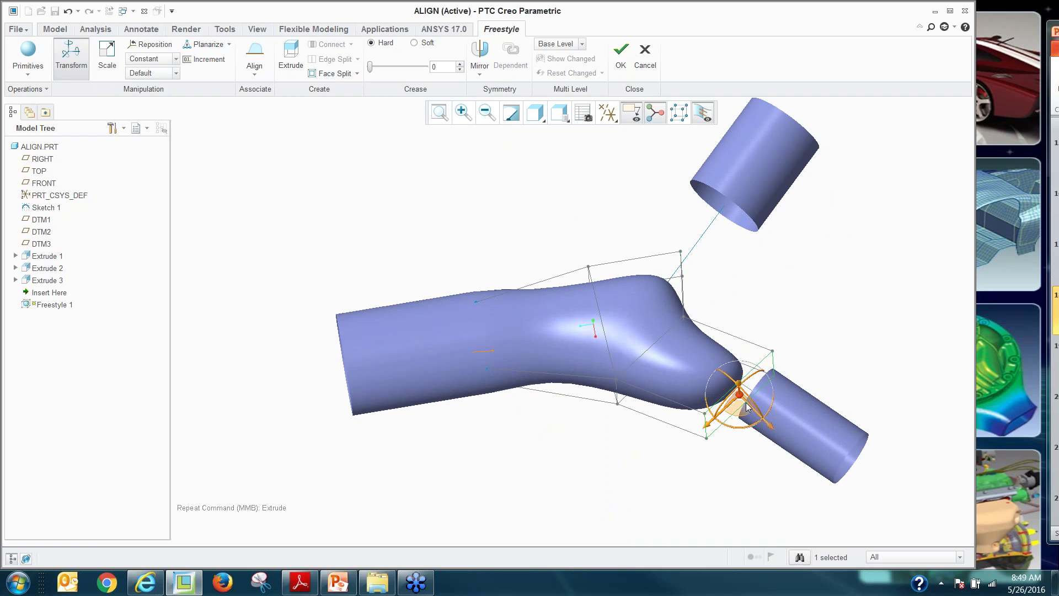
pyautogui.scroll(2, 762, 334)
pyautogui.scroll(-2, 671, 342)
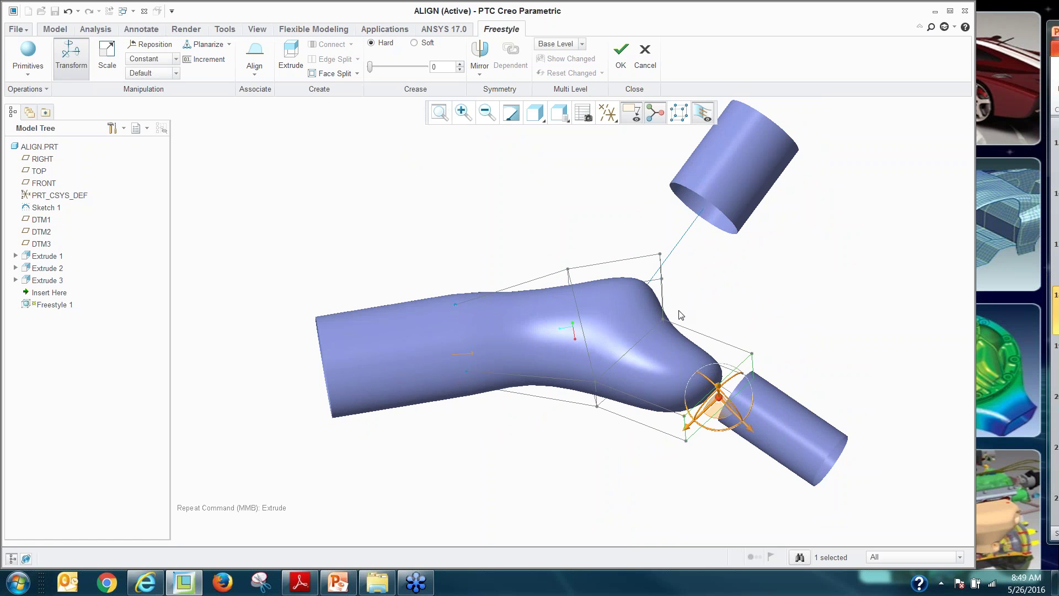
pyautogui.moveTo(657, 398); pyautogui.dragTo(596, 370, button='middle')
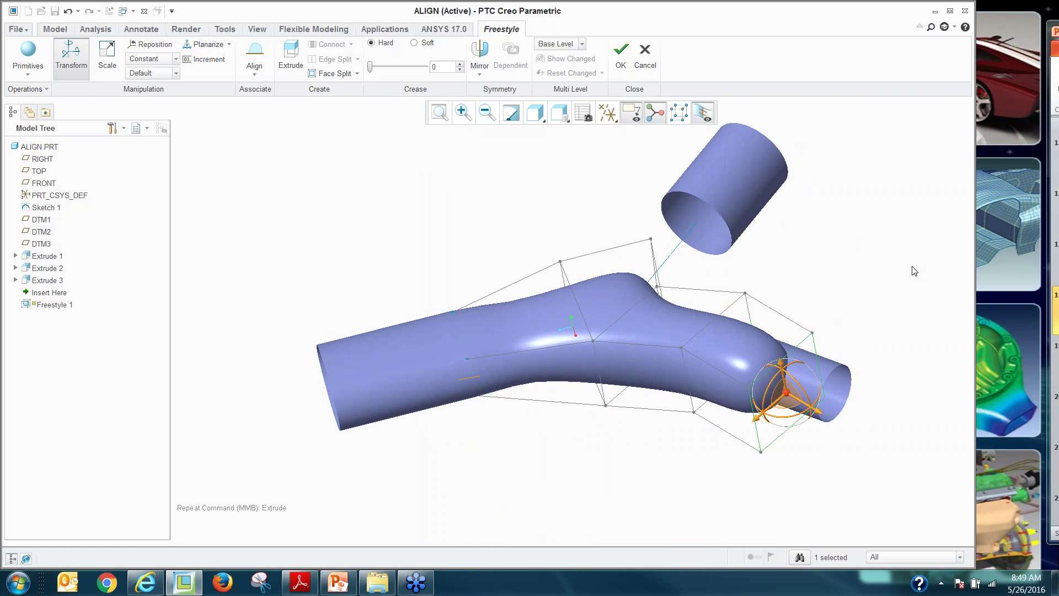
pyautogui.click(68, 11)
# Delete the end face of the new segment to open the shape towards the Extrude 2 cylinder
pyautogui.rightClick(834, 298)
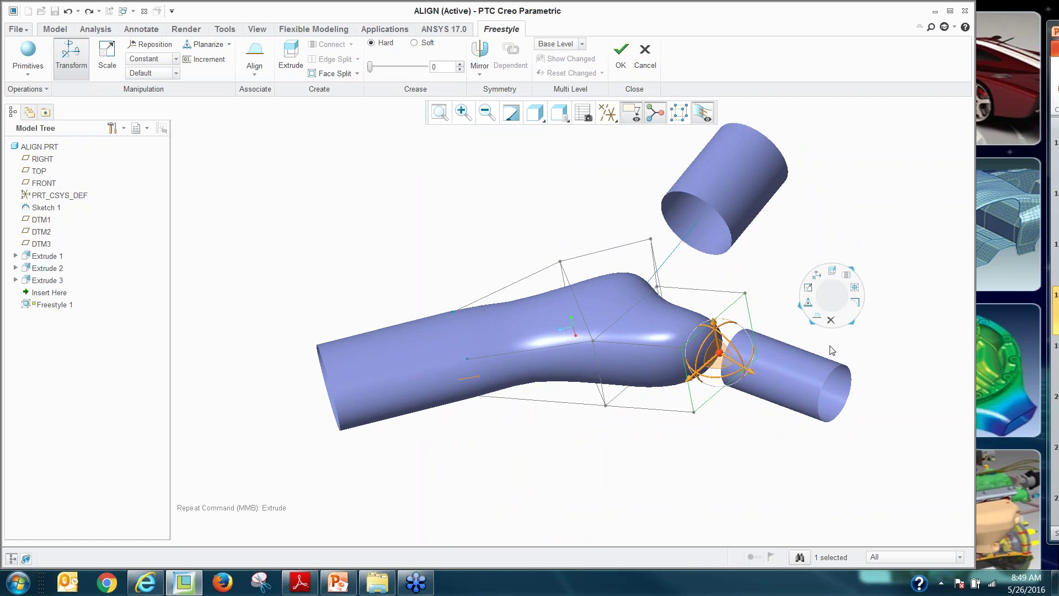
pyautogui.click(823, 328)
pyautogui.moveTo(823, 327); pyautogui.dragTo(789, 294, button='middle')
pyautogui.scroll(3, 774, 296)
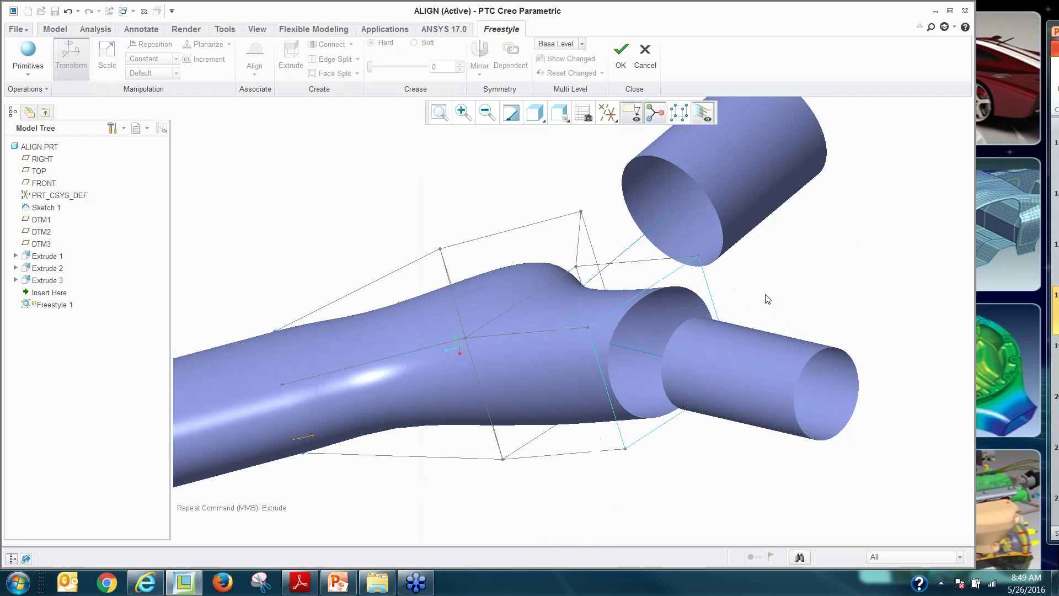
# Align the four boundary edges of the new opening to the circular end edge of the Extrude 2 cylinder
pyautogui.click(667, 282)
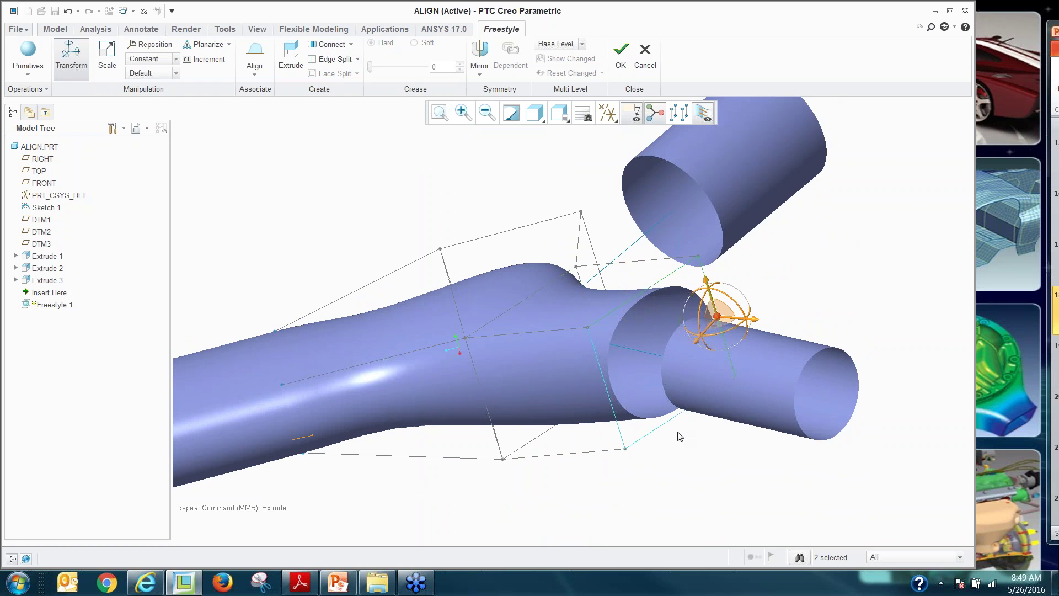
pyautogui.click(657, 430)
pyautogui.keyDown('ctrl'); pyautogui.click(623, 432); pyautogui.keyUp('ctrl')
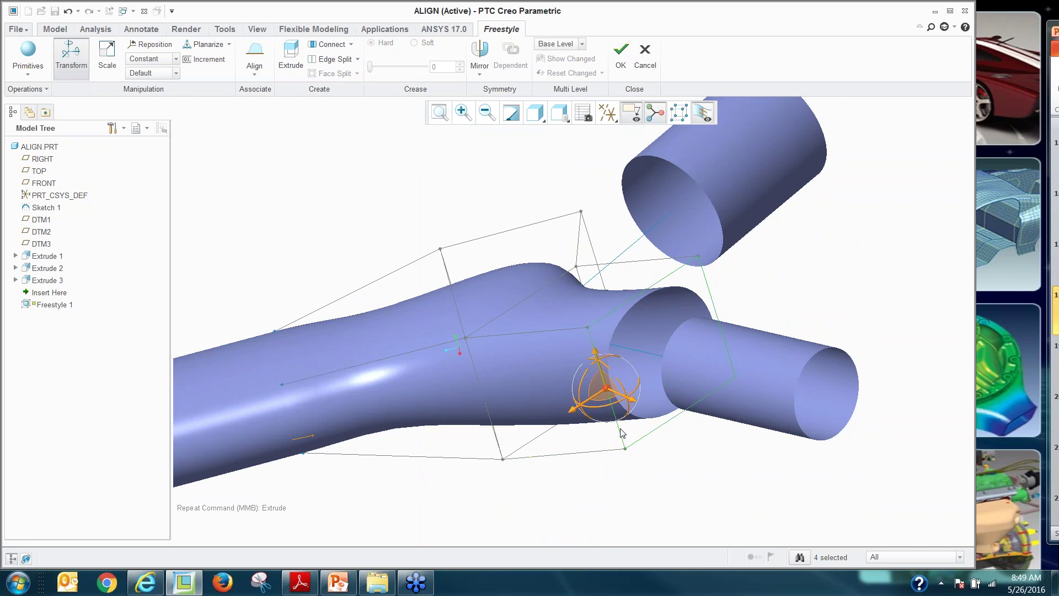
pyautogui.moveTo(627, 430); pyautogui.dragTo(723, 324, button='middle')
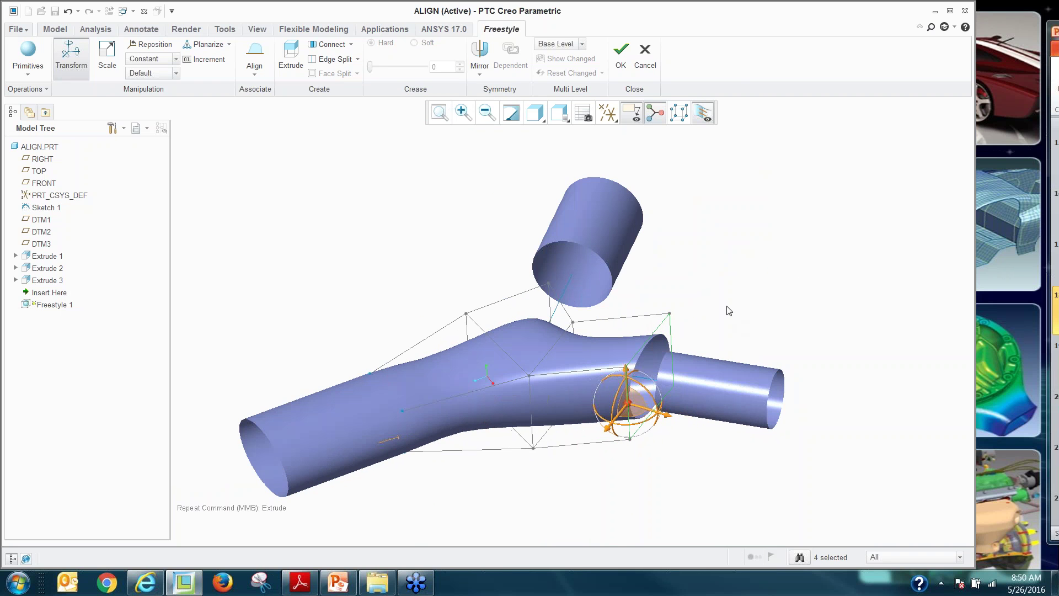
pyautogui.rightClick(733, 271)
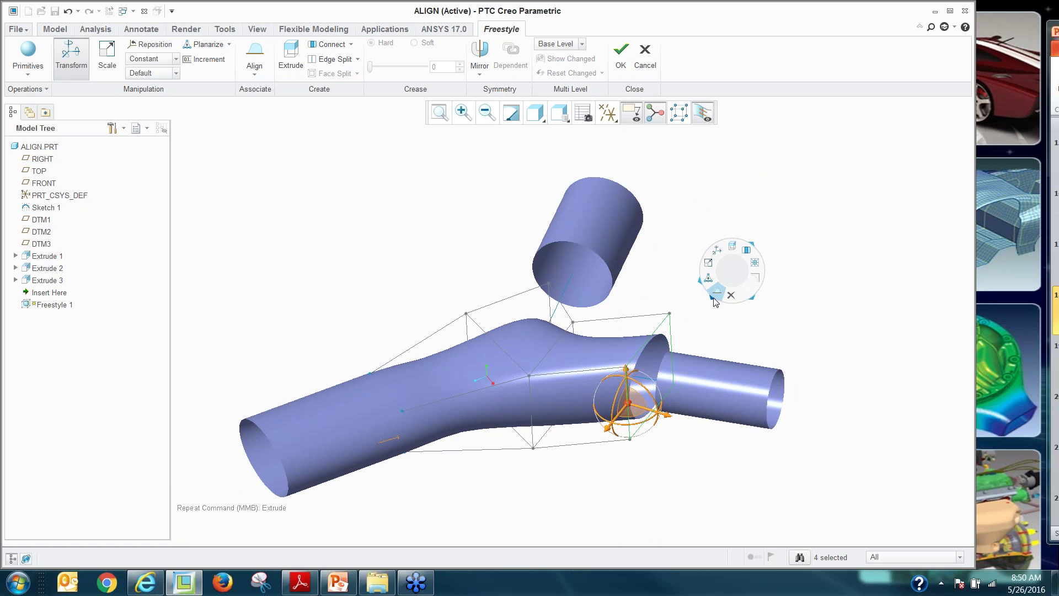
pyautogui.moveTo(715, 298)
pyautogui.click(697, 321)
pyautogui.scroll(3, 615, 411)
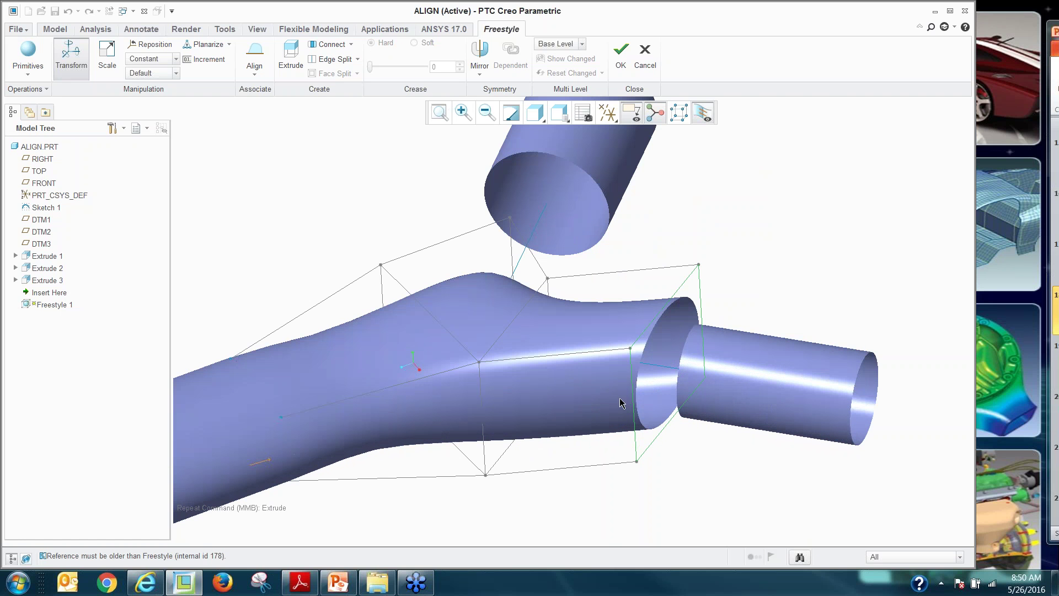
pyautogui.click(711, 333)
pyautogui.click(696, 331)
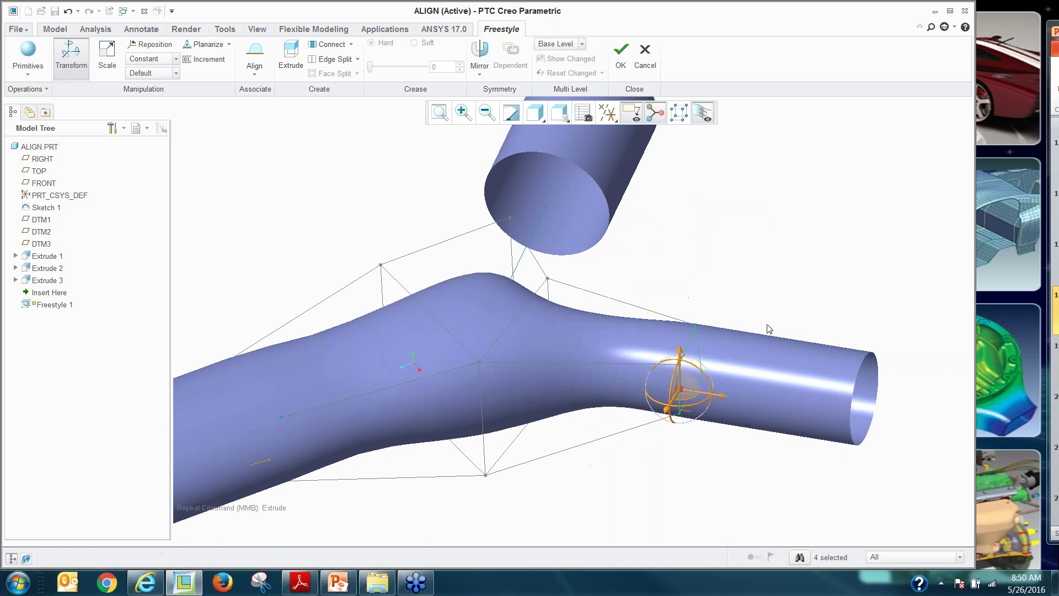
pyautogui.moveTo(769, 331); pyautogui.dragTo(584, 366, button='middle')
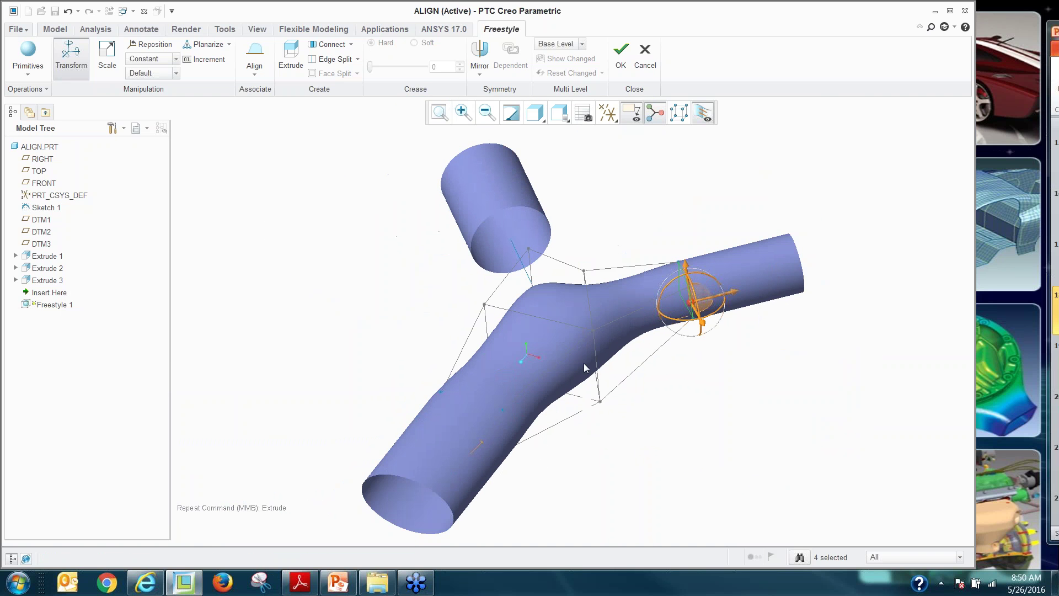
# Clear the edge selection and accept the Freestyle feature
pyautogui.click(730, 405)
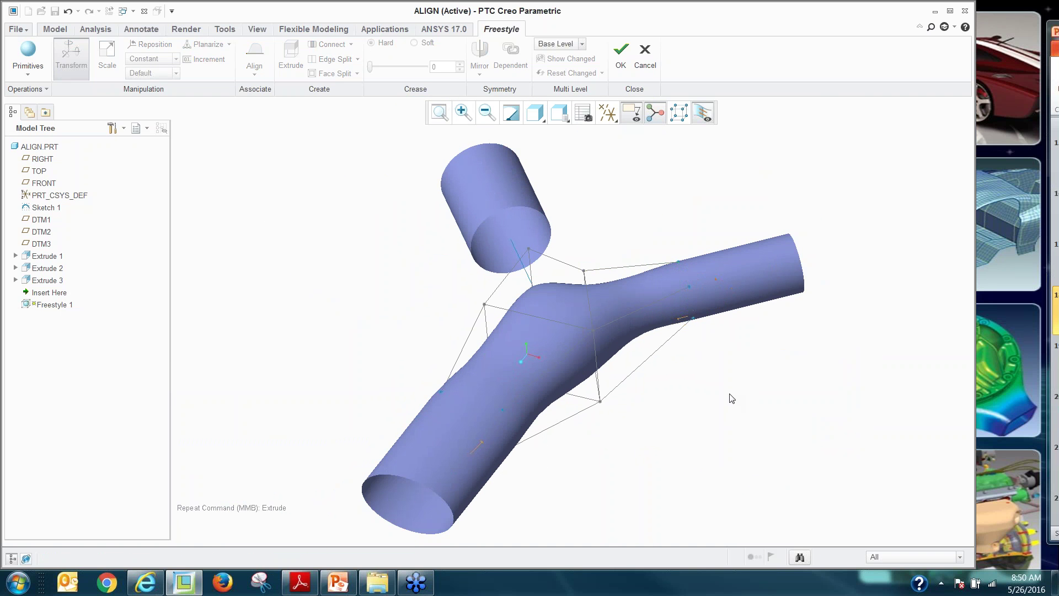
pyautogui.click(620, 62)
pyautogui.scroll(-3, 683, 253)
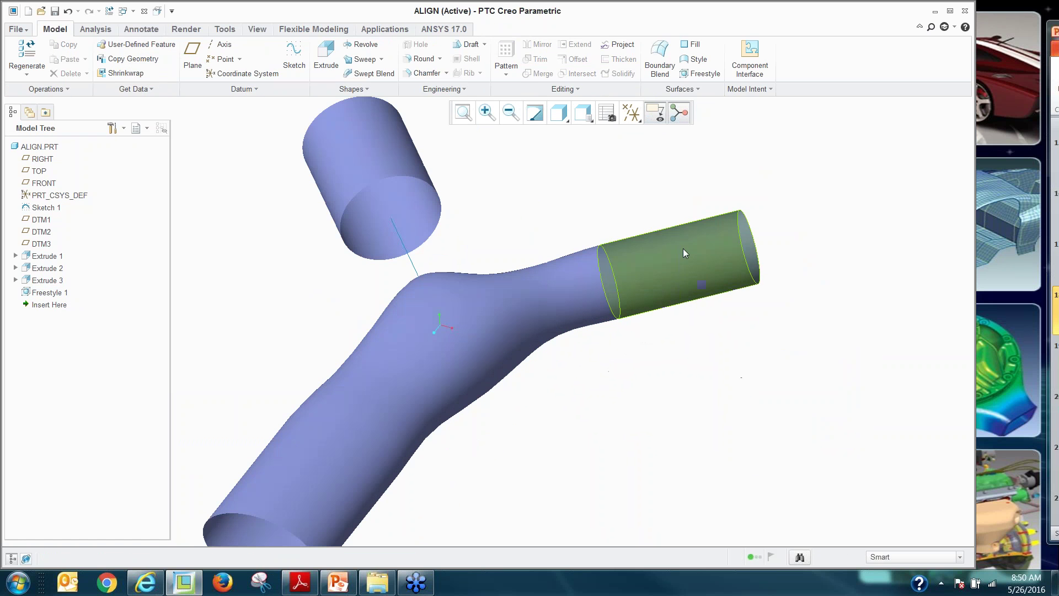
# Edit the Extrude 2 cylinder and enlarge its diameter to about 234, regenerating the aligned Freestyle shape
pyautogui.doubleClick(683, 252)
pyautogui.moveTo(660, 384); pyautogui.dragTo(677, 364, button='middle')
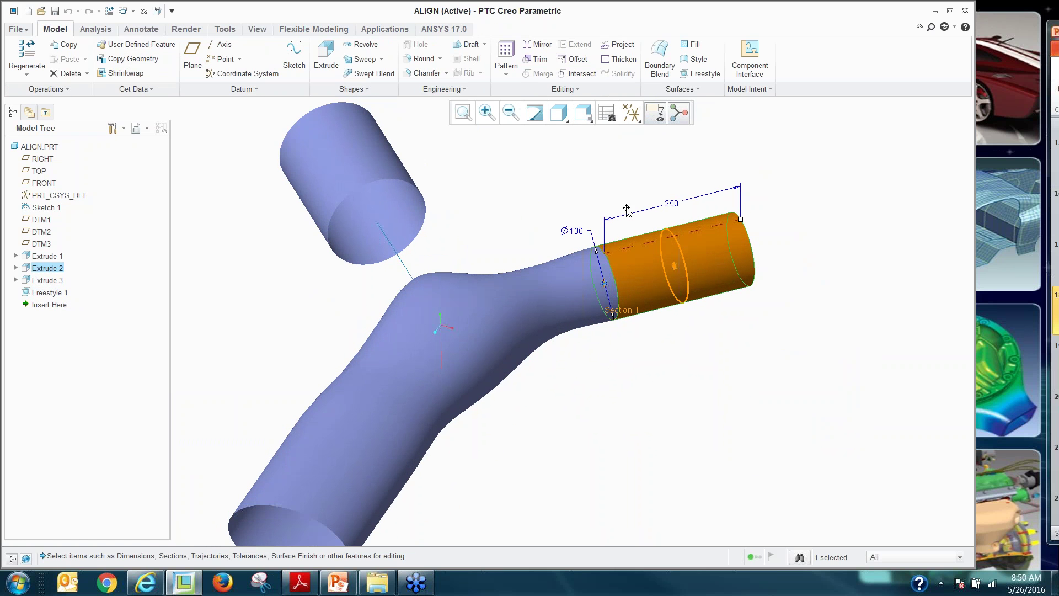
pyautogui.moveTo(596, 249); pyautogui.dragTo(597, 226)
pyautogui.click(710, 406)
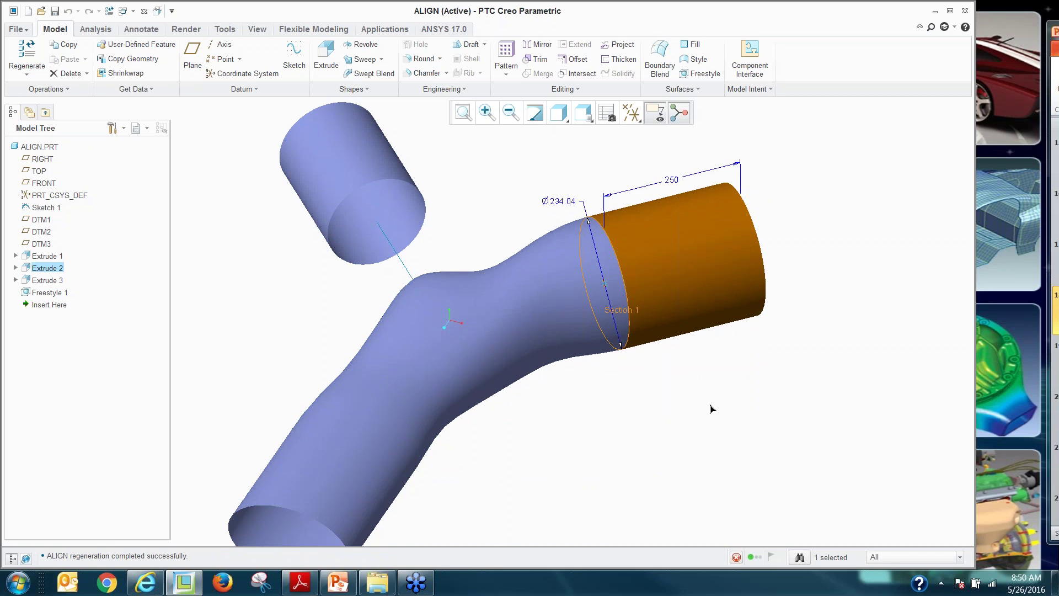
# Open the Extrude 3 dimensions for editing and try to adjust its elliptical section directly on the model
pyautogui.hotkey('ctrl', 'd')
pyautogui.doubleClick(422, 426)
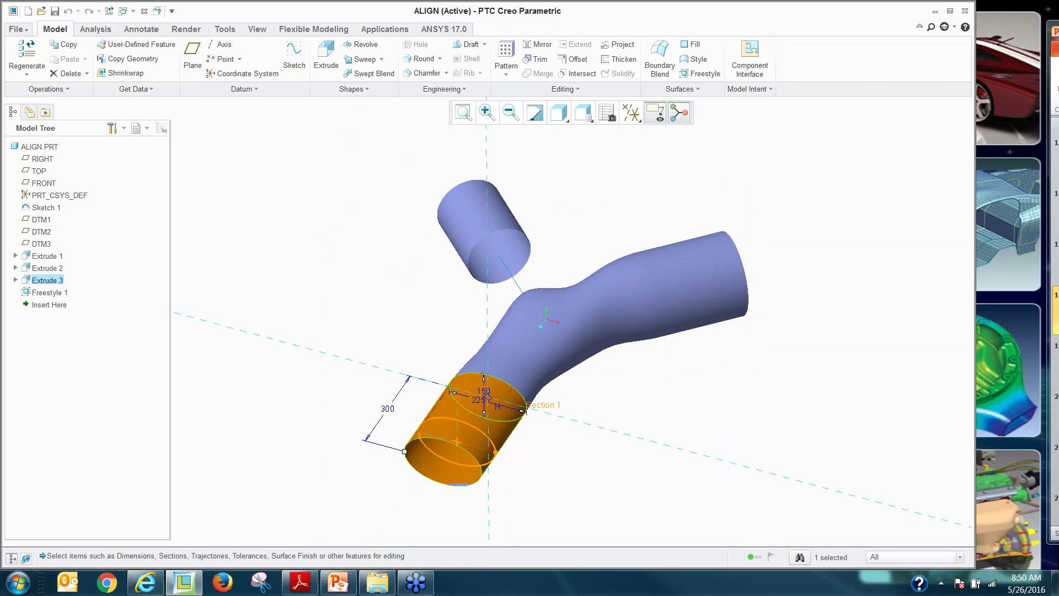
pyautogui.scroll(2, 439, 402)
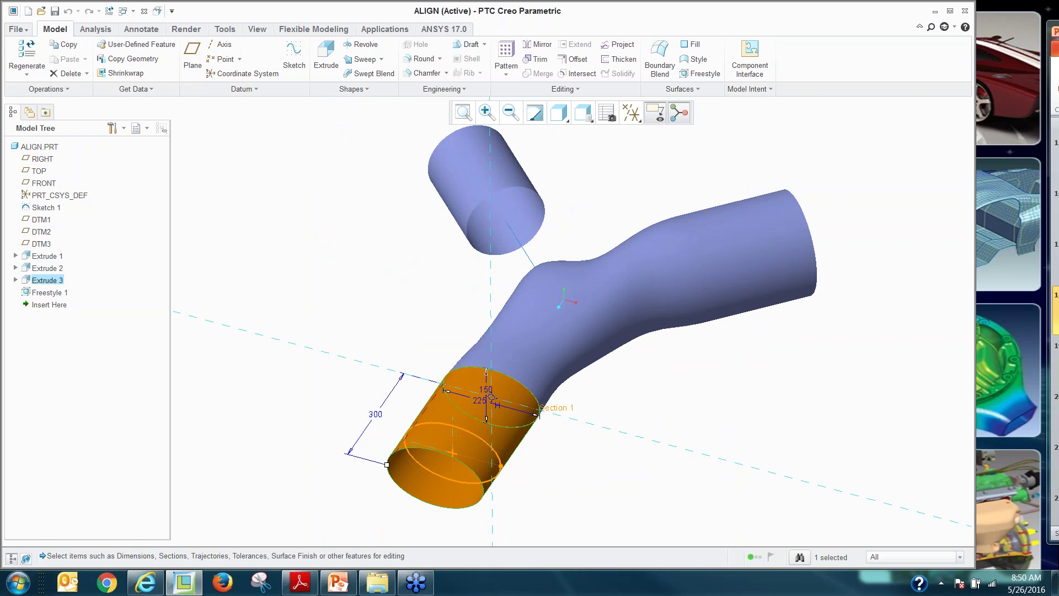
pyautogui.moveTo(491, 396)
pyautogui.mouseDown()
pyautogui.moveTo(487, 375)
pyautogui.moveTo(491, 396)
pyautogui.mouseUp()
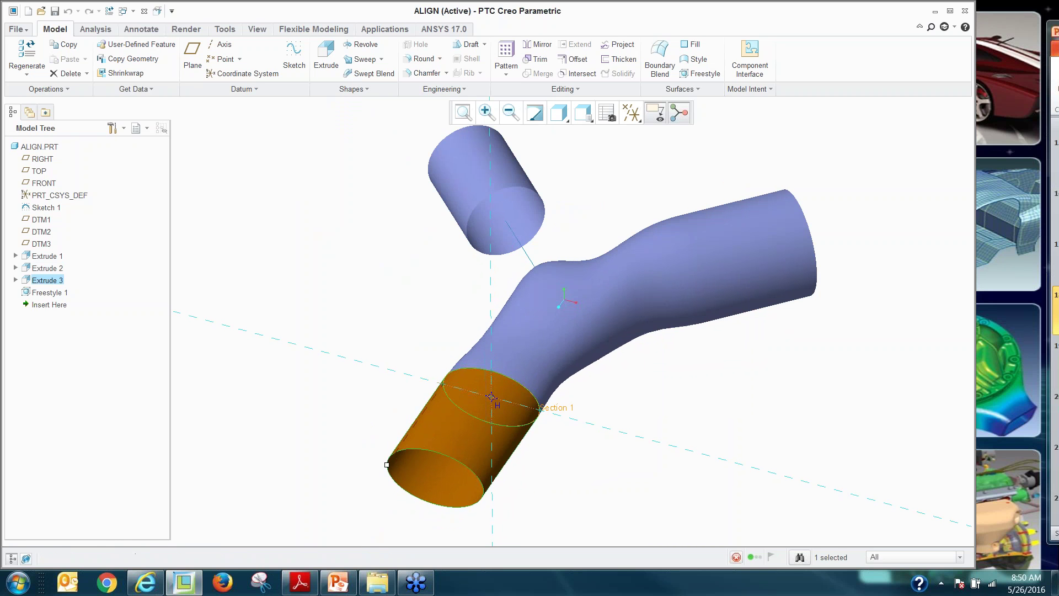
pyautogui.click(646, 390)
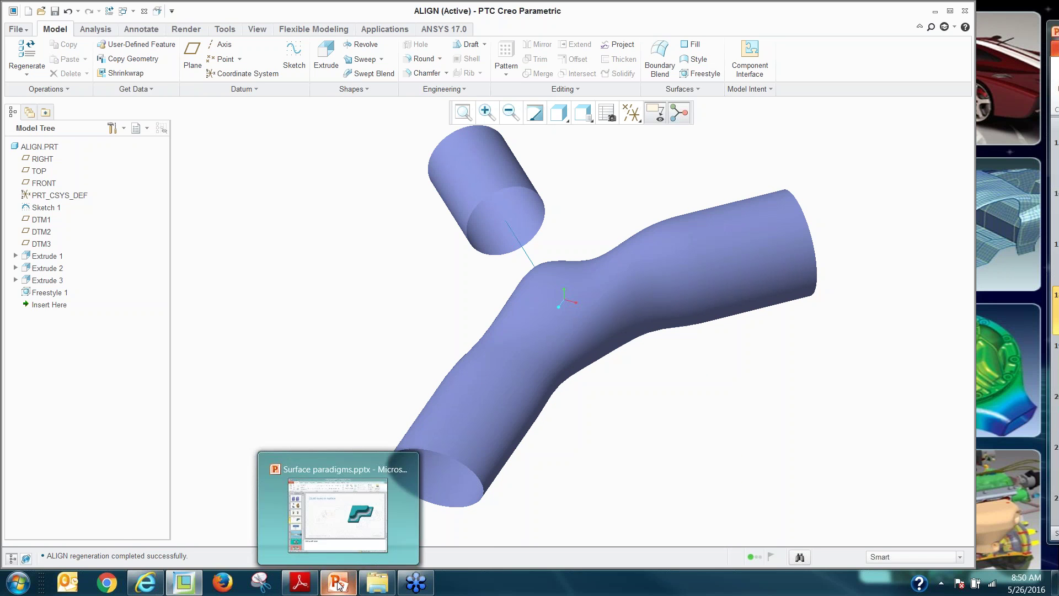
# Switch to the Surface paradigms.pptx slide show in PowerPoint and advance to the Questions slide
pyautogui.click(378, 584)
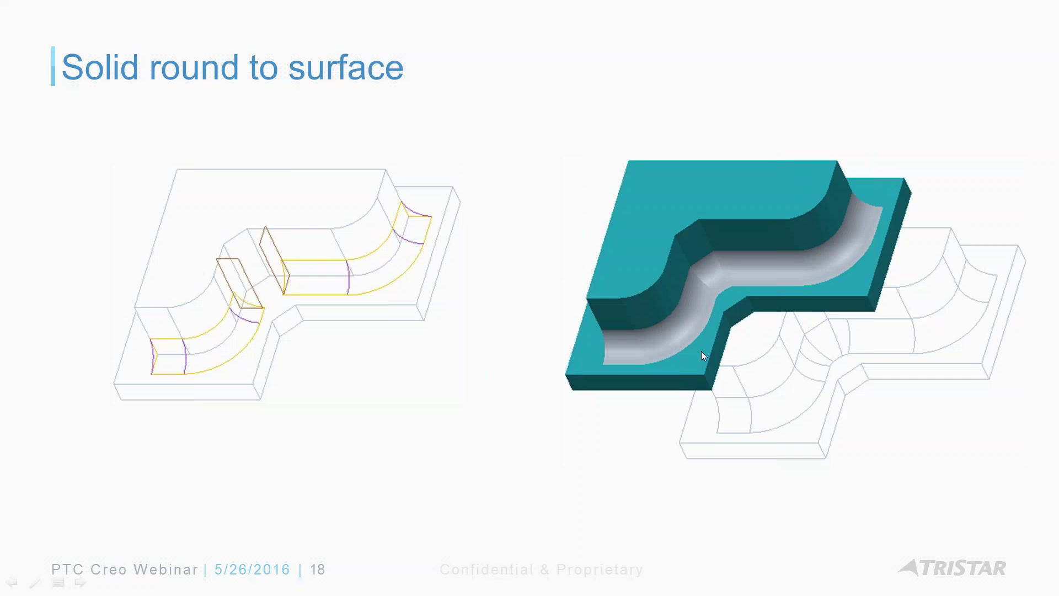
pyautogui.press('Right')
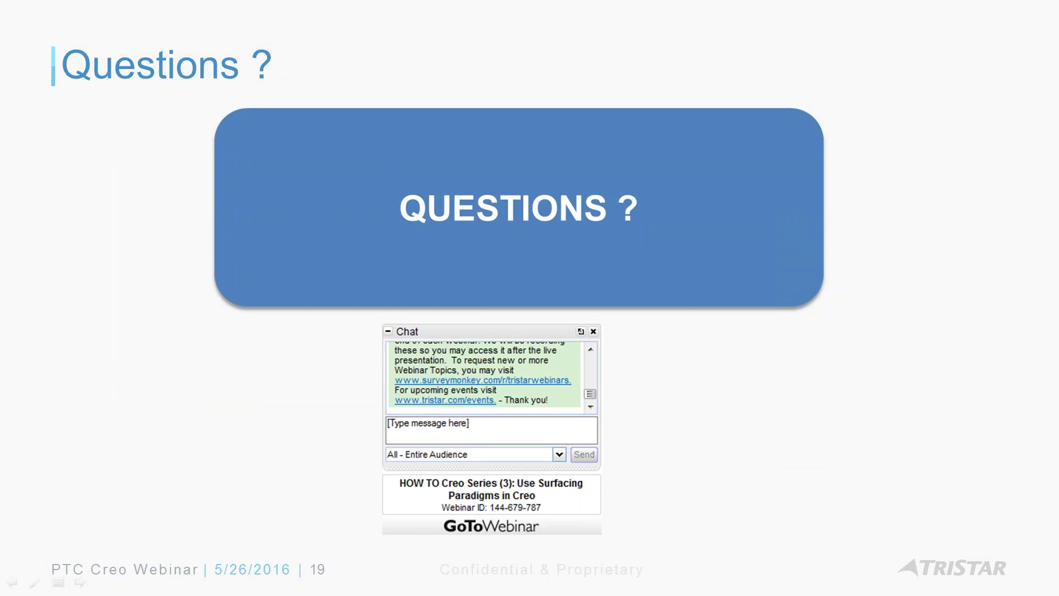